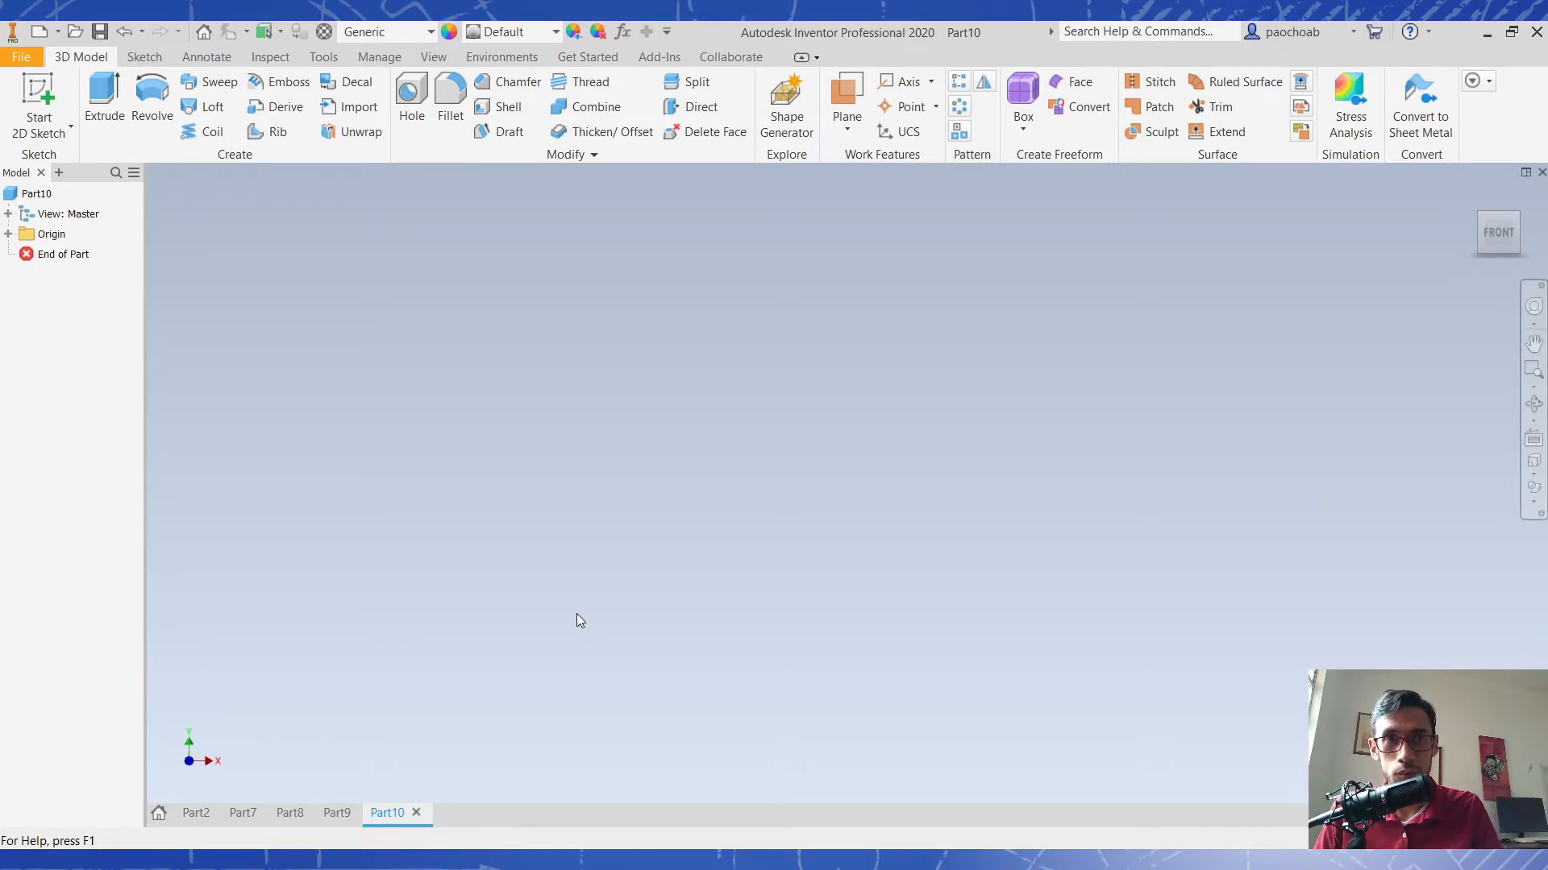
Start a 2D sketch on the front (XY) plane.
{"action": "left_click", "coordinate": [39, 101]}
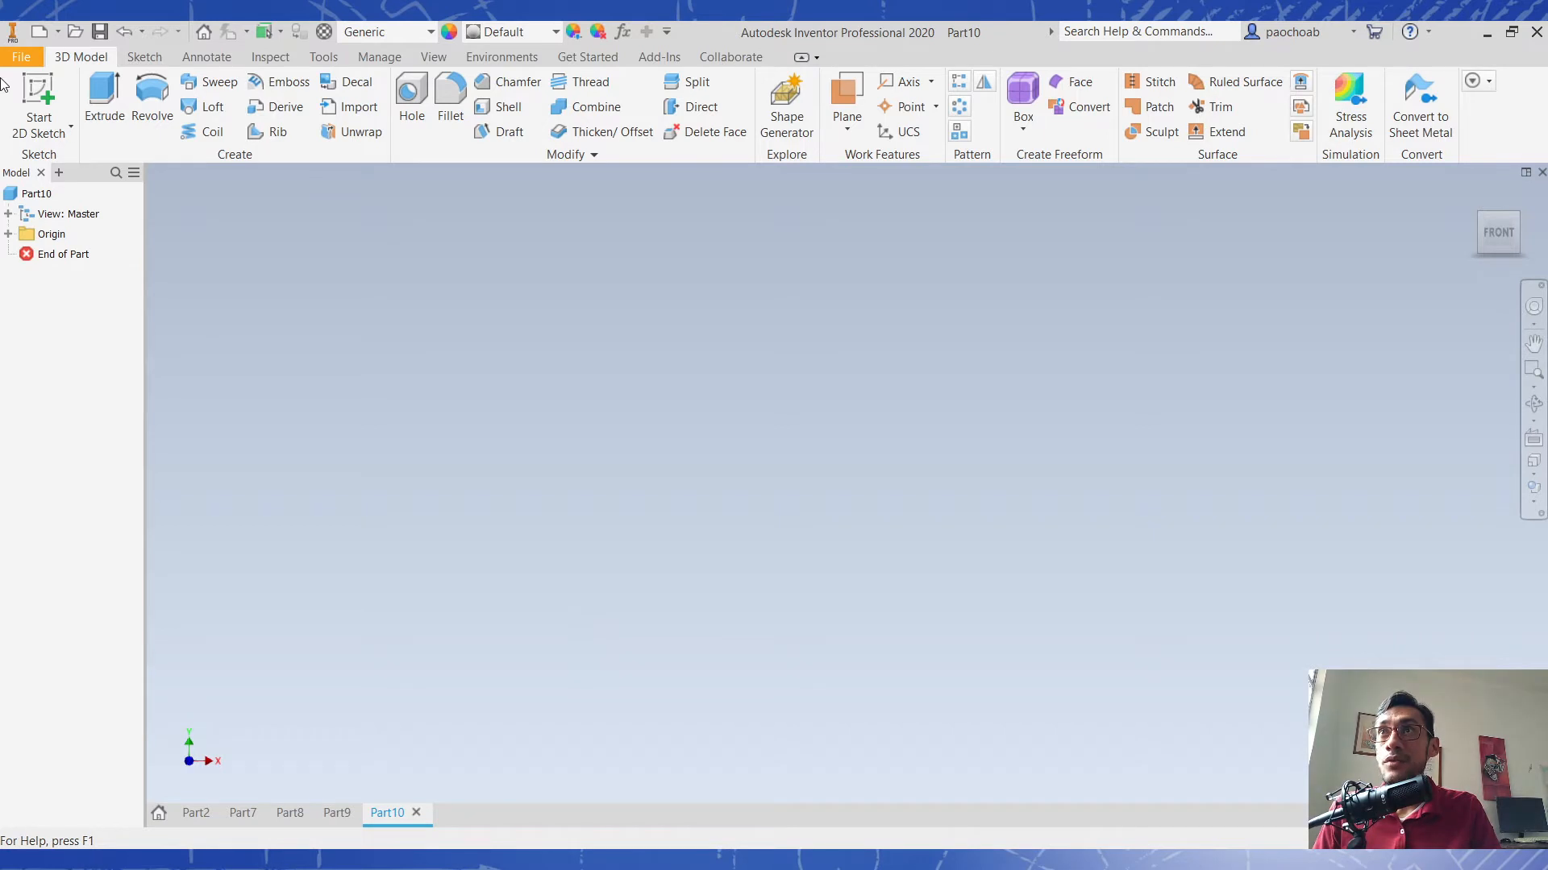
{"action": "left_click", "coordinate": [758, 286]}
{"action": "middle_click_drag", "start_coordinate": [1039, 306], "coordinate": [960, 387]}
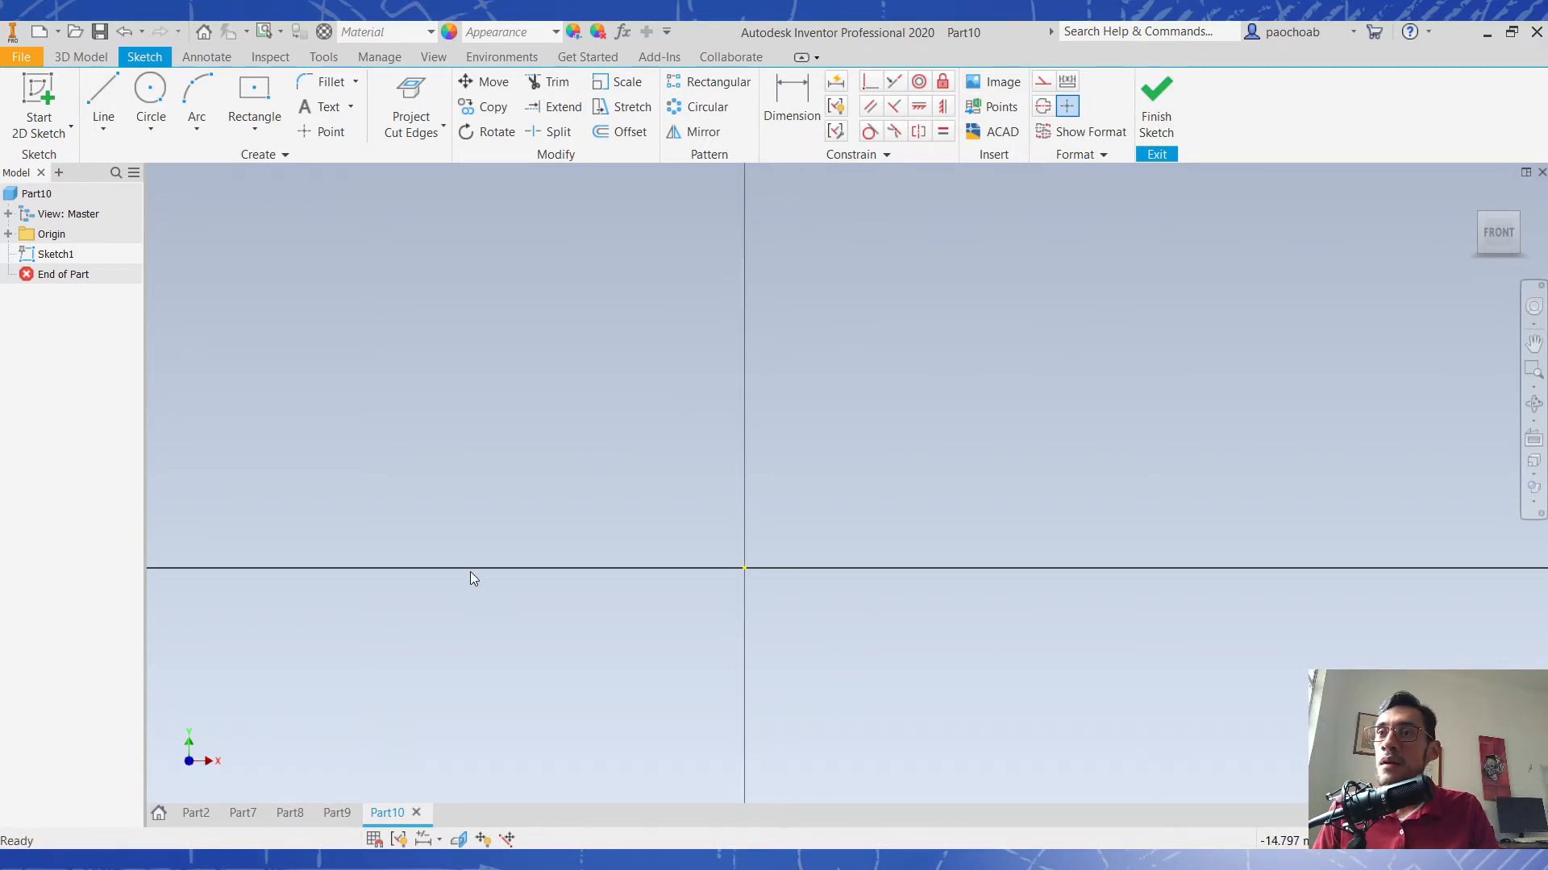
Switch to the images folder and examine grip-handle-image.jpg and its cut-out version grip-handle-image.png.
{"action": "left_click", "coordinate": [363, 860]}
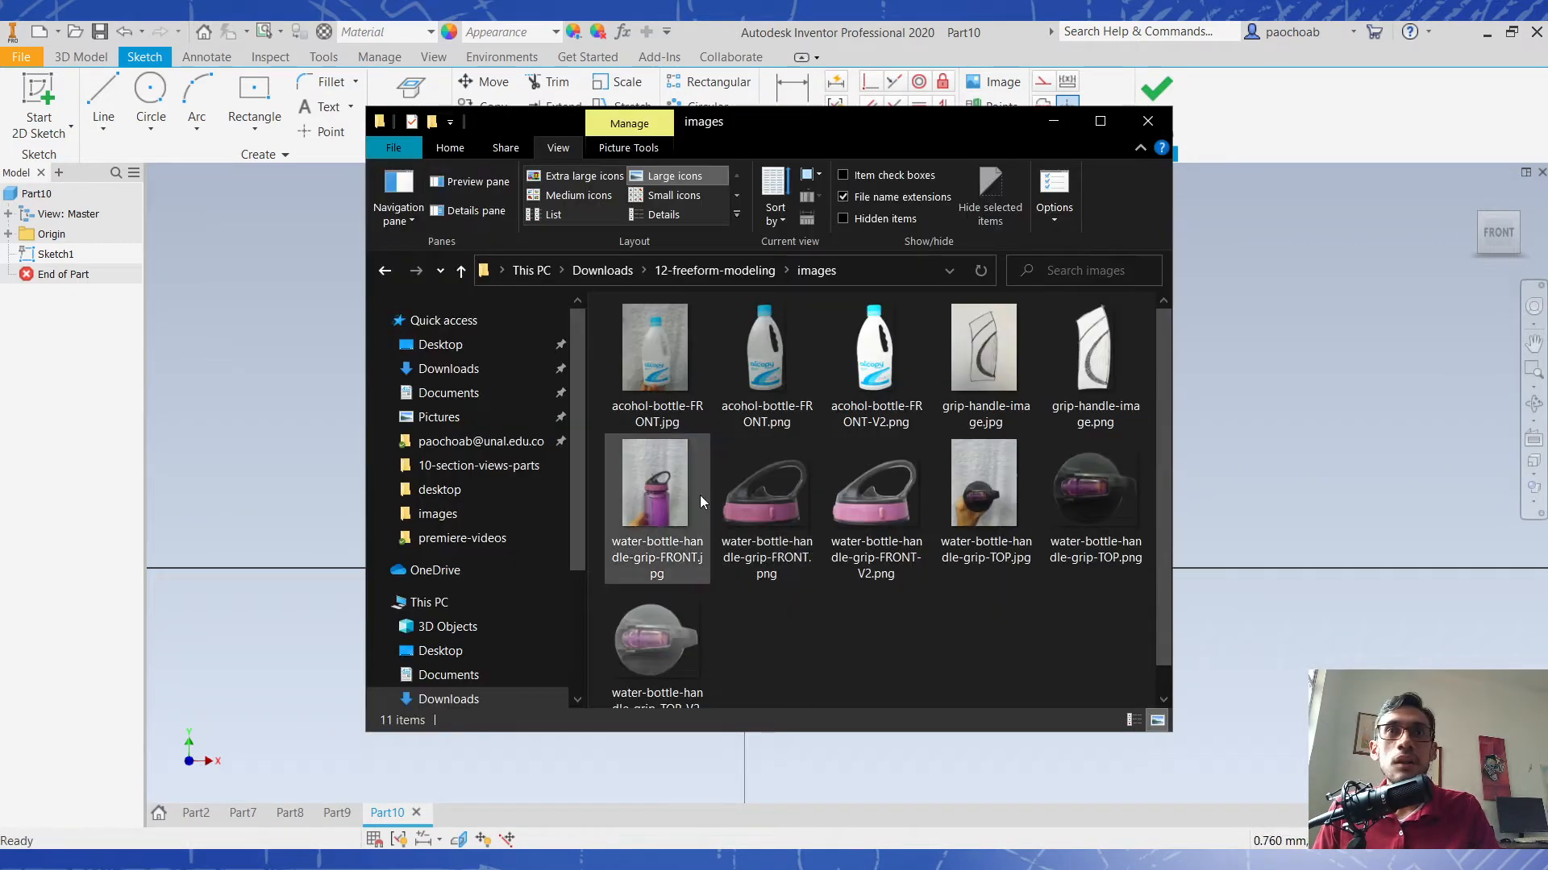
{"action": "mouse_move", "coordinate": [1104, 144]}
{"action": "left_mouse_down"}
{"action": "mouse_move", "coordinate": [976, 129]}
{"action": "mouse_move", "coordinate": [1011, 136]}
{"action": "left_mouse_up"}
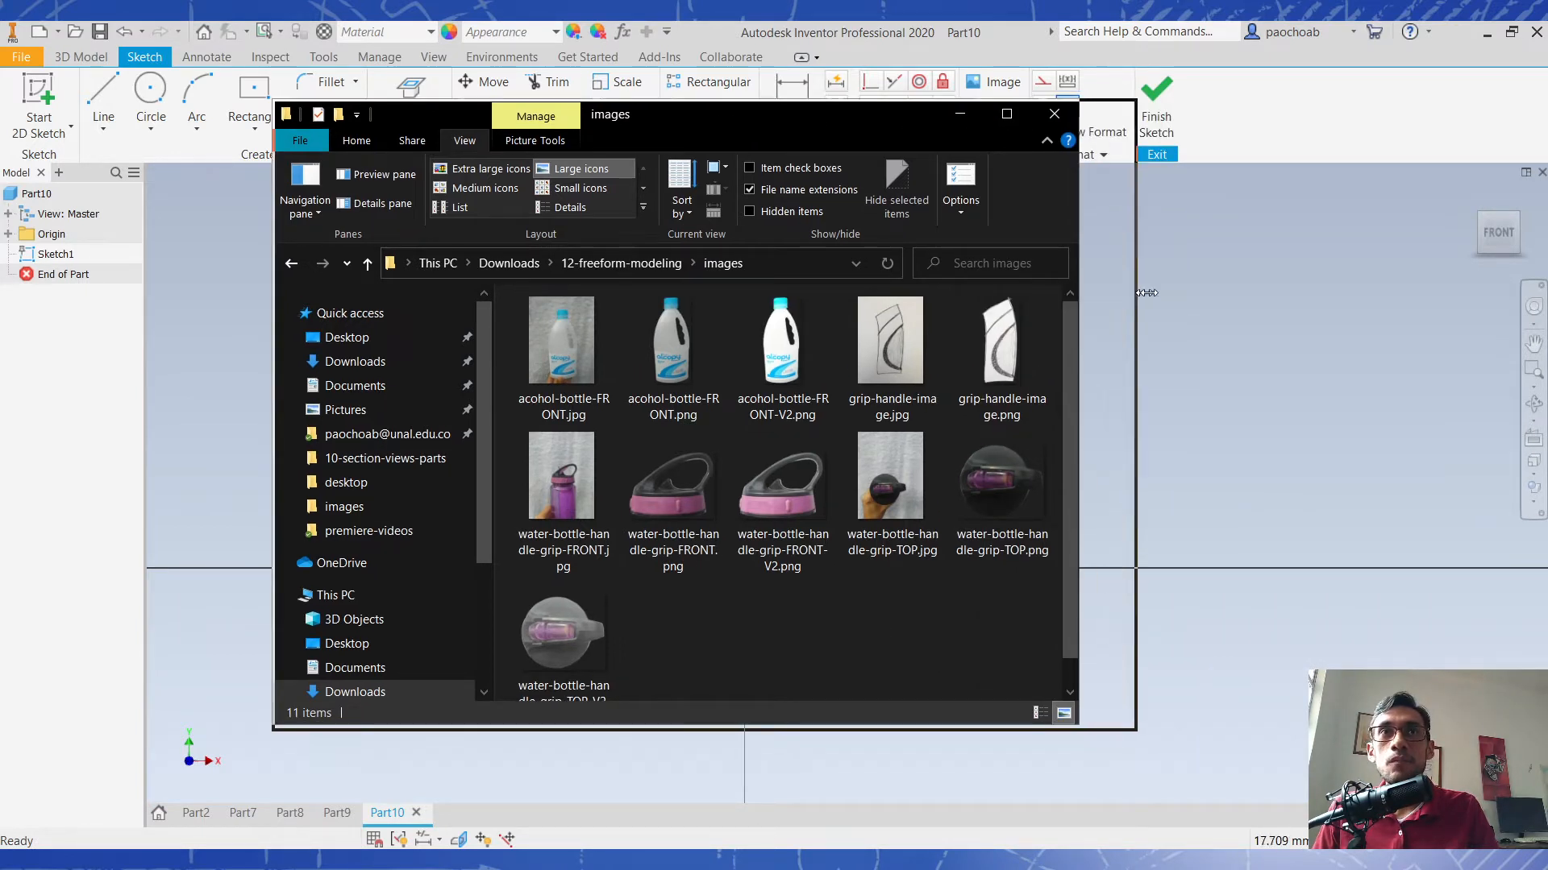
{"action": "left_click_drag", "start_coordinate": [1078, 293], "coordinate": [1248, 294]}
{"action": "left_click", "coordinate": [951, 363]}
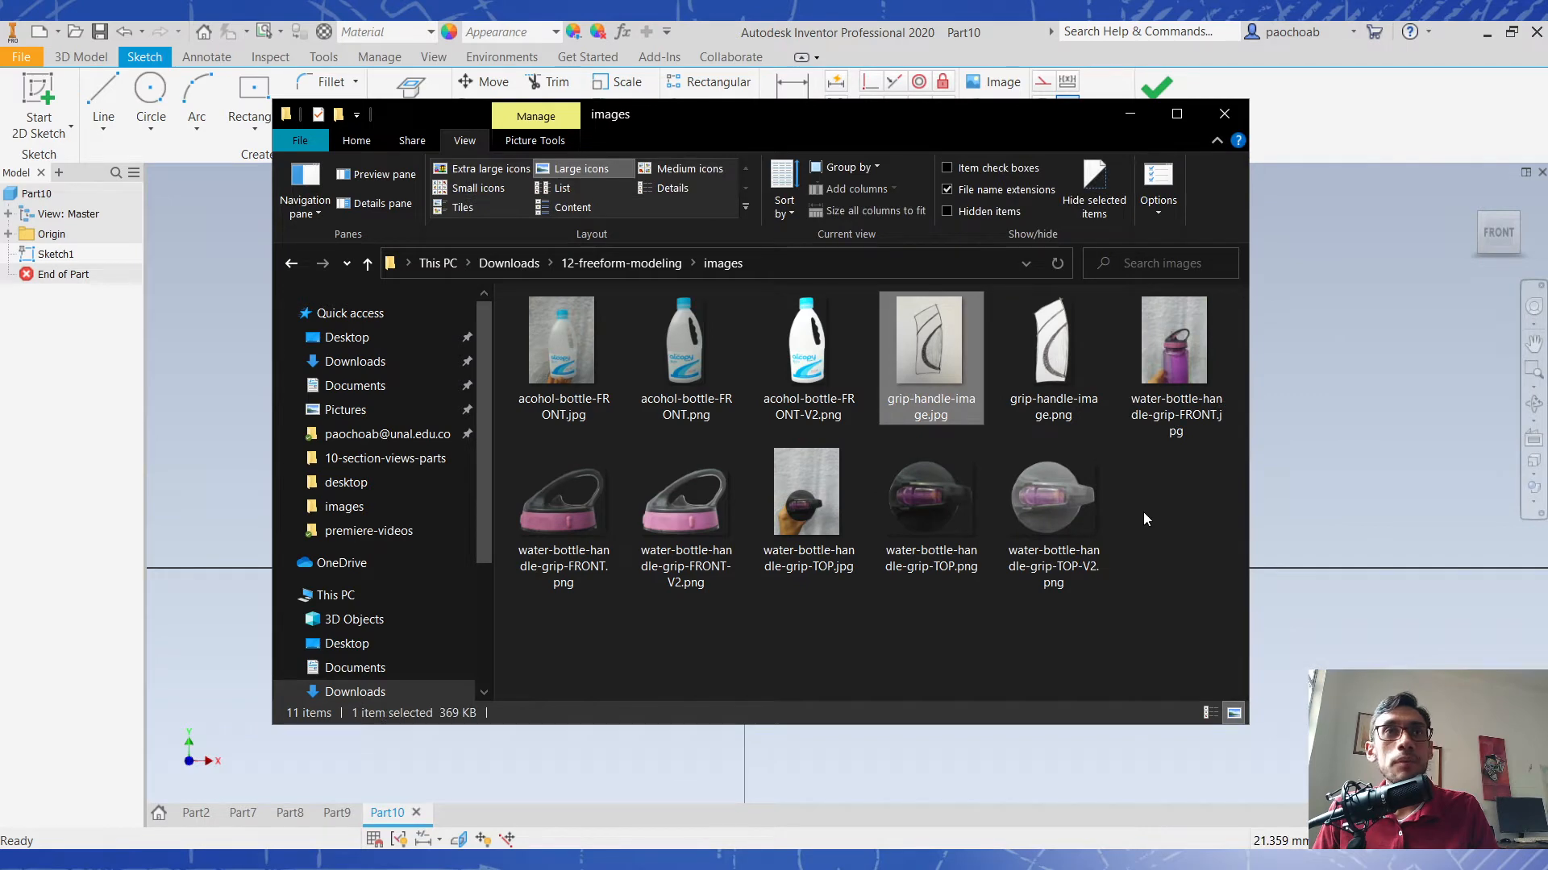
{"action": "double_click", "coordinate": [926, 388]}
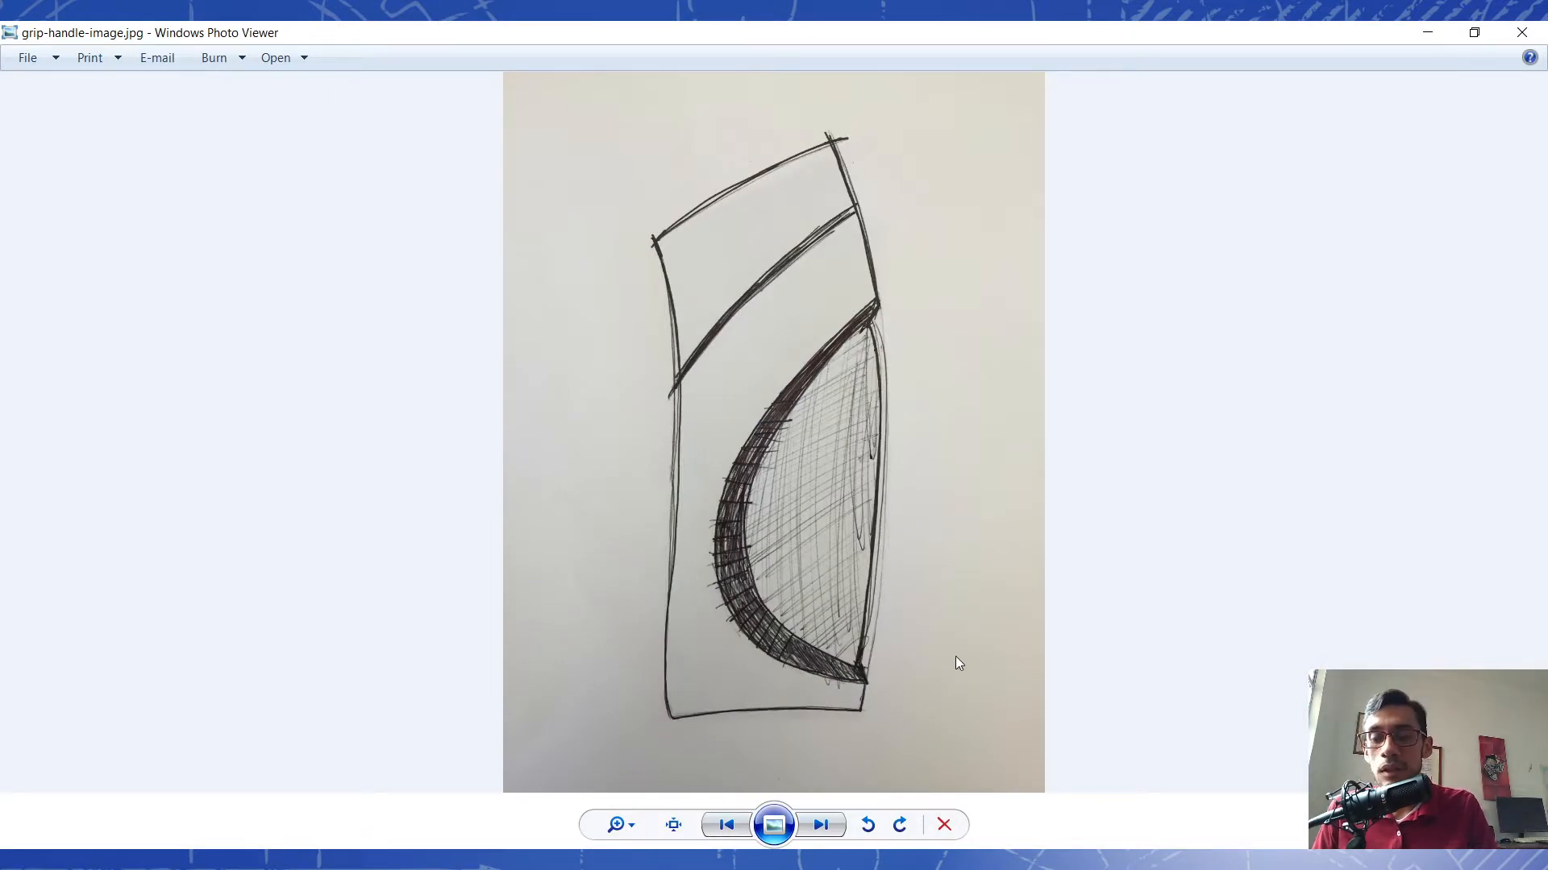
{"action": "key", "text": "Right"}
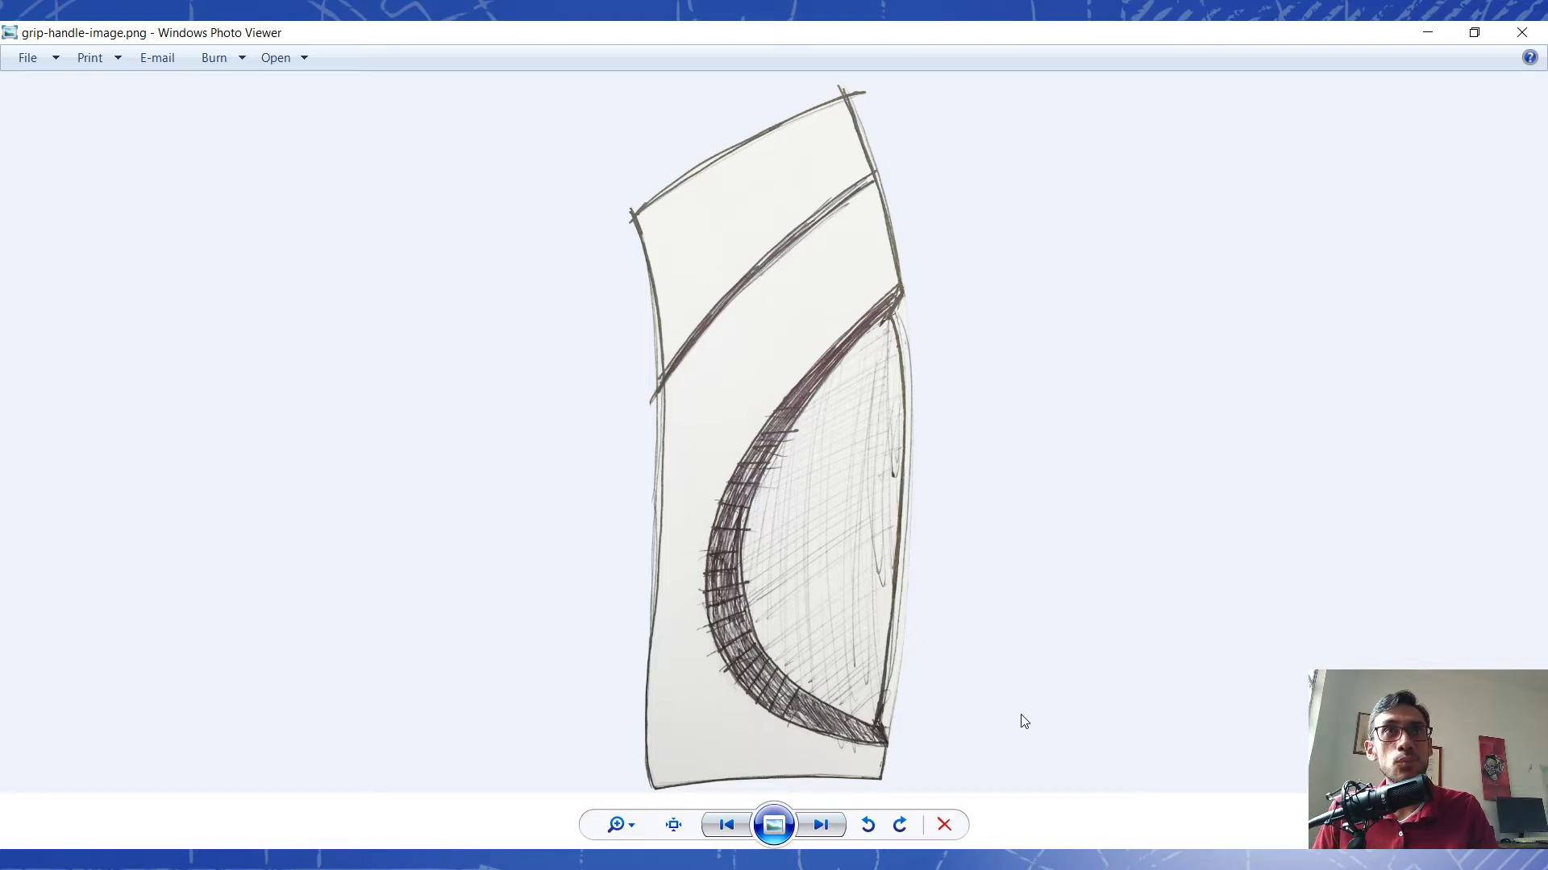
{"action": "left_click", "coordinate": [1522, 32]}
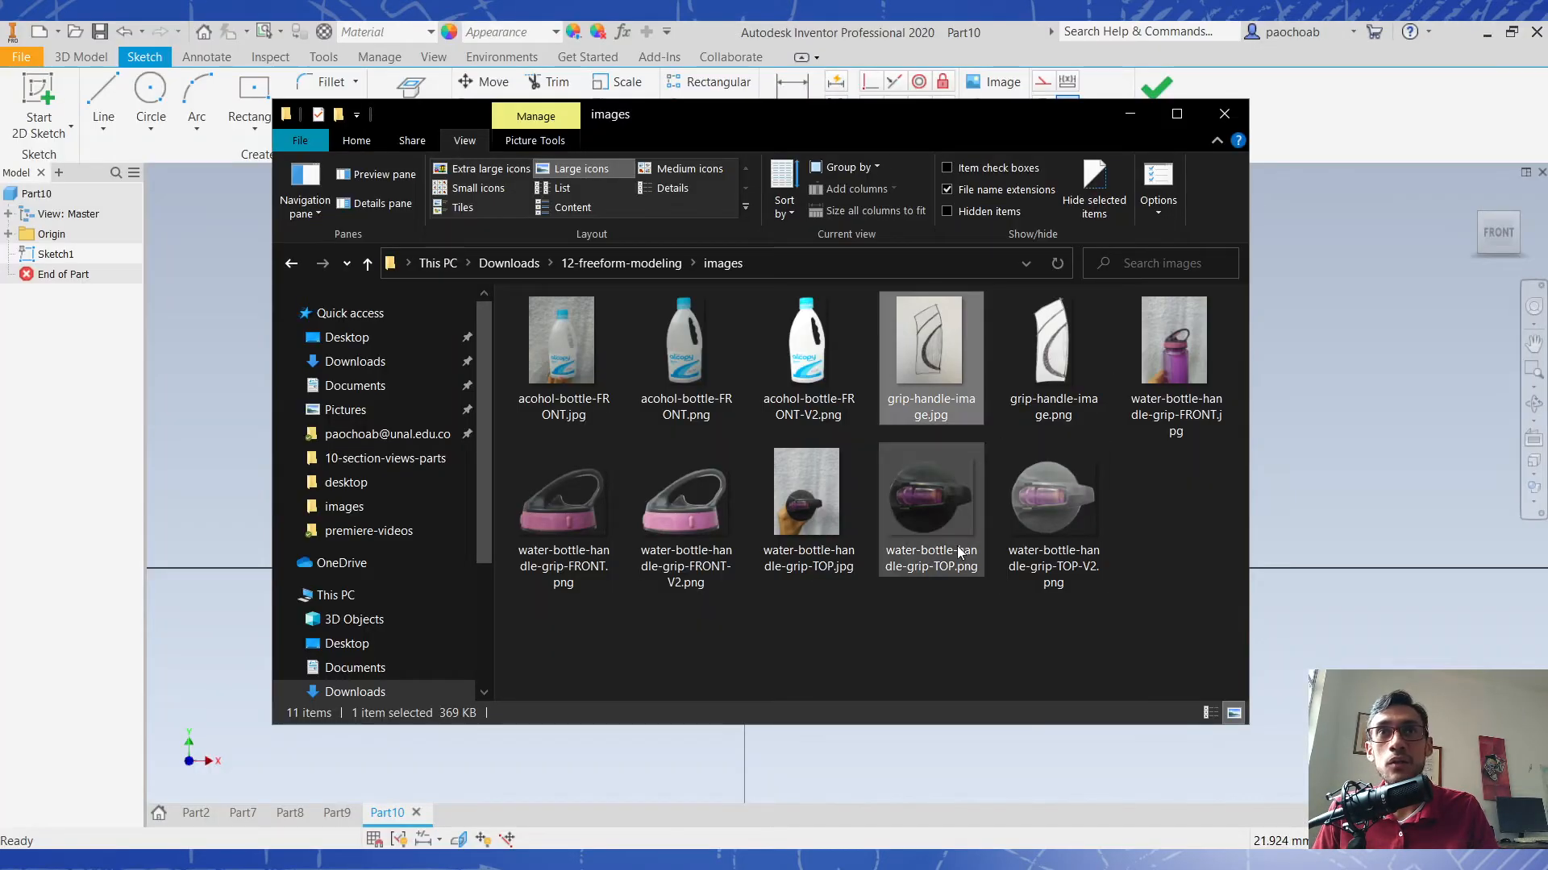
Switch to GIMP to examine the grip-handle image with its background removed, and return to Inventor.
{"action": "left_click", "coordinate": [945, 651]}
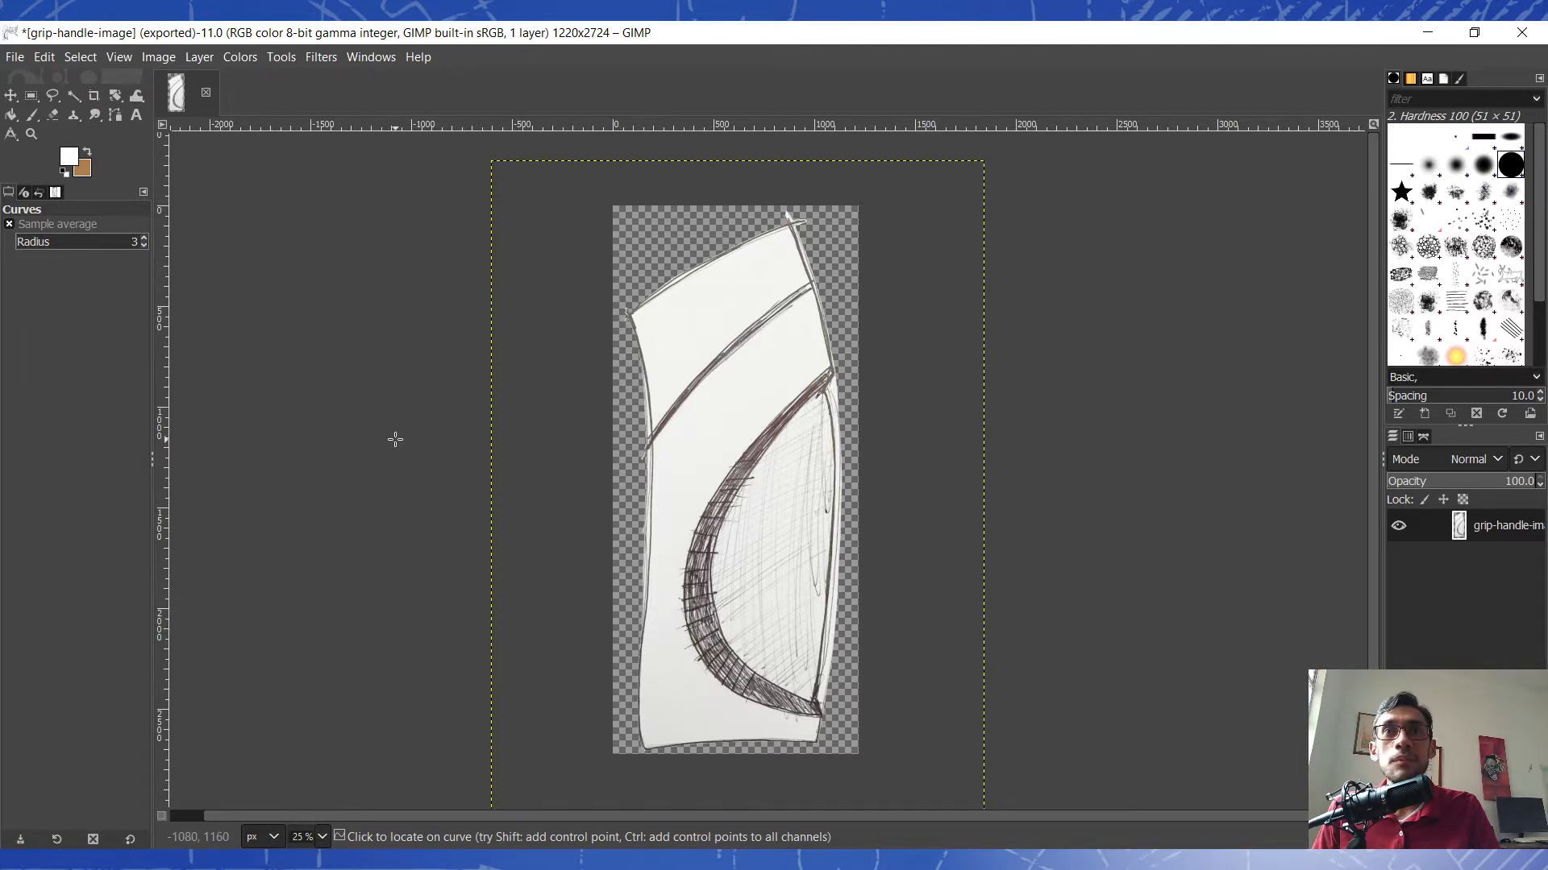
{"action": "middle_click_drag", "start_coordinate": [663, 429], "coordinate": [717, 419]}
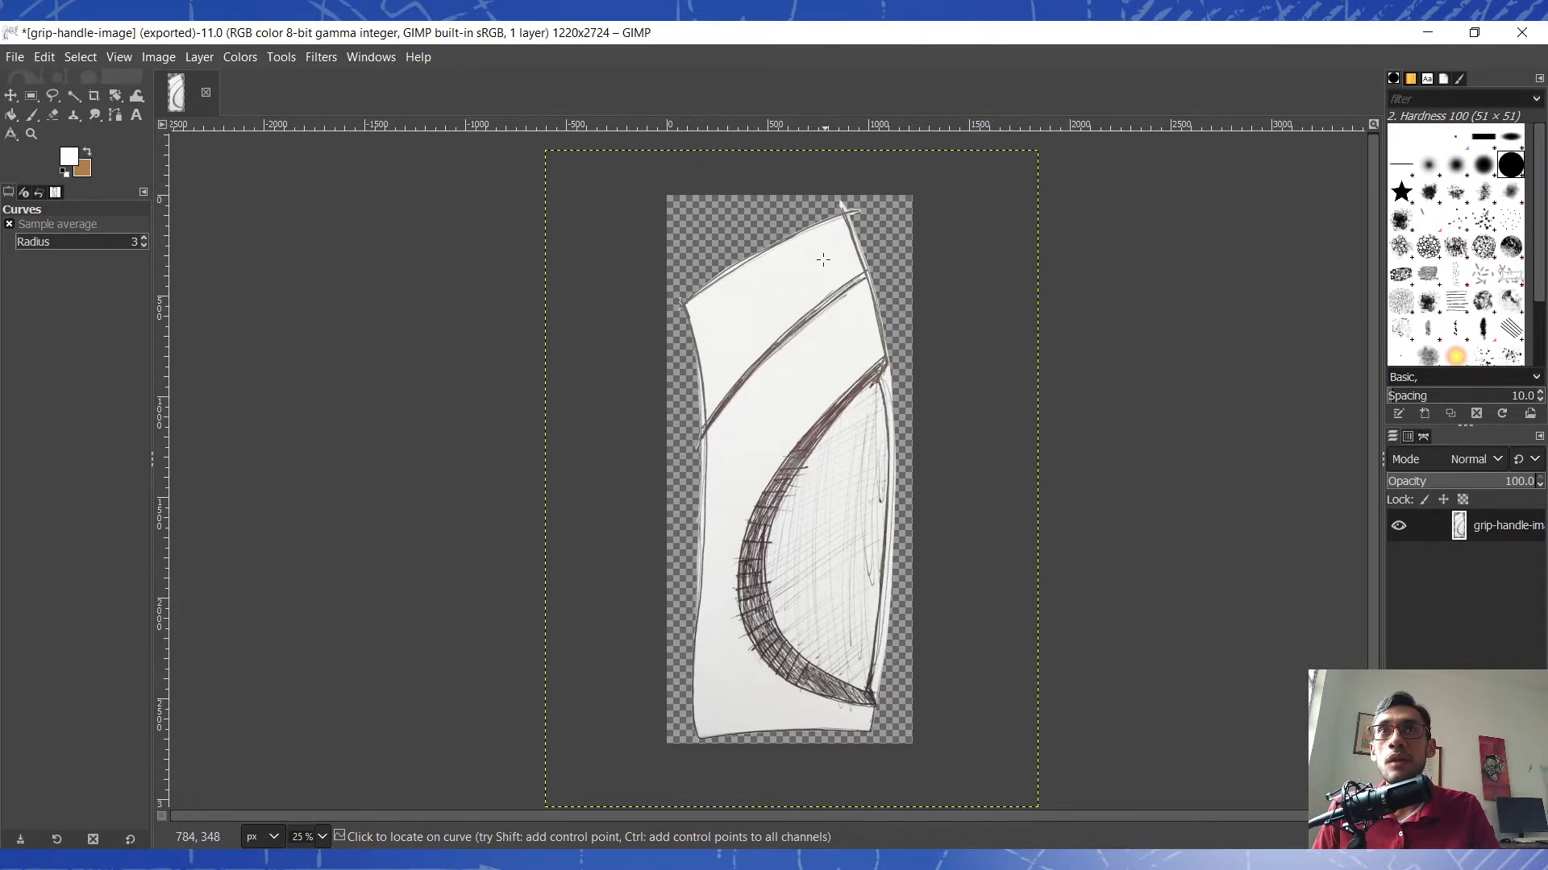
{"action": "left_click", "coordinate": [875, 208]}
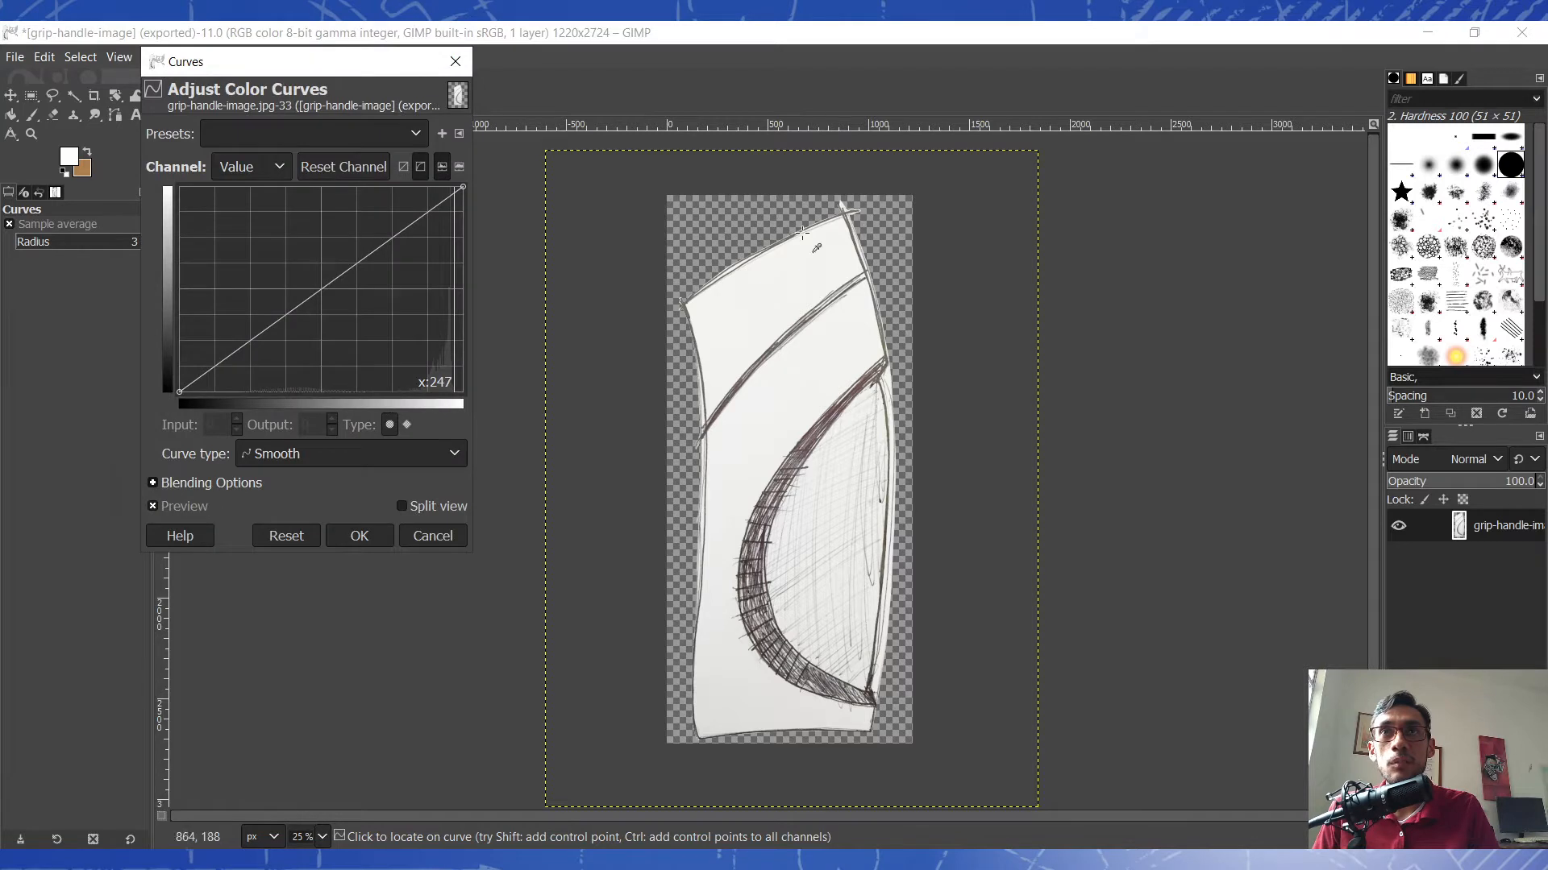
{"action": "left_click", "coordinate": [461, 63]}
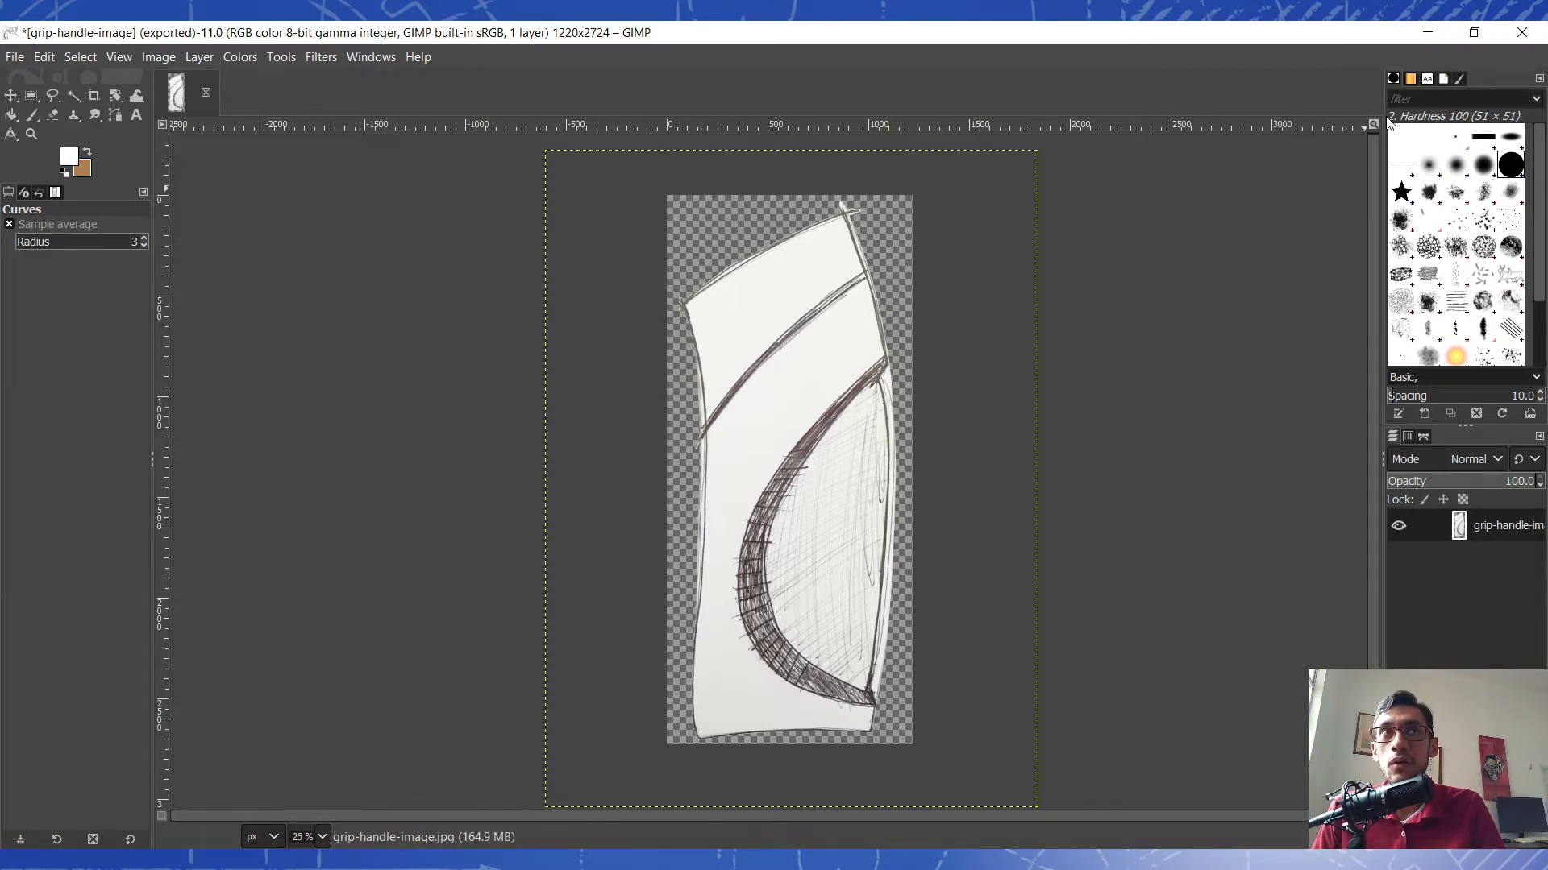
{"action": "left_click", "coordinate": [1424, 37]}
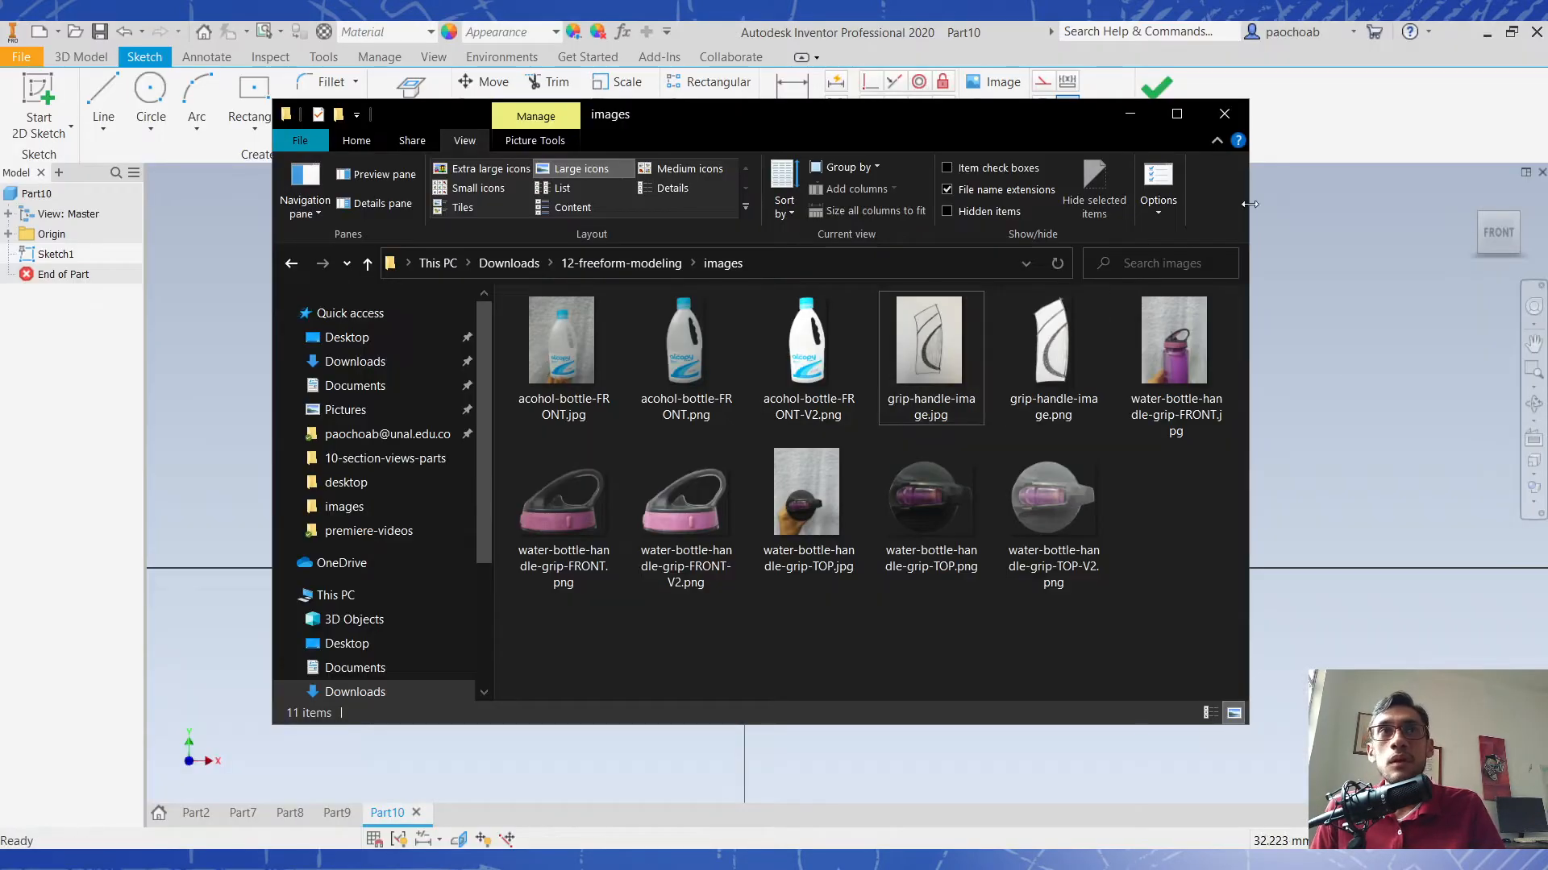
{"action": "left_click", "coordinate": [1130, 114]}
Insert one copy of grip-handle-image.jpg into the sketch and position it roughly centred on the origin.
{"action": "left_click", "coordinate": [994, 81]}
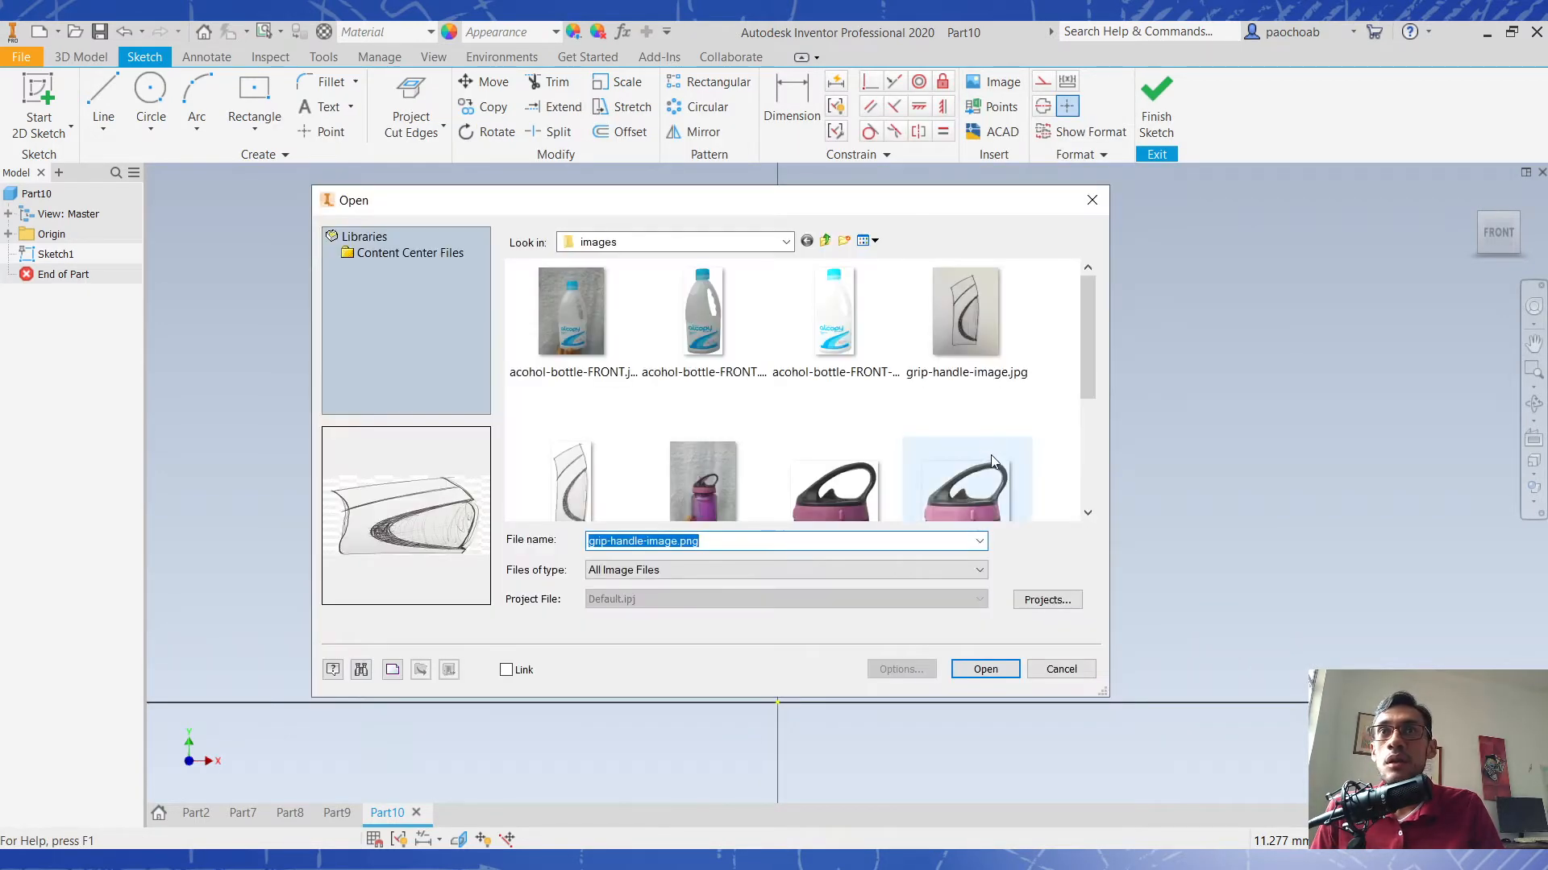
{"action": "scroll", "coordinate": [988, 435], "scroll_direction": "down", "scroll_amount": 2}
{"action": "left_click", "coordinate": [567, 363]}
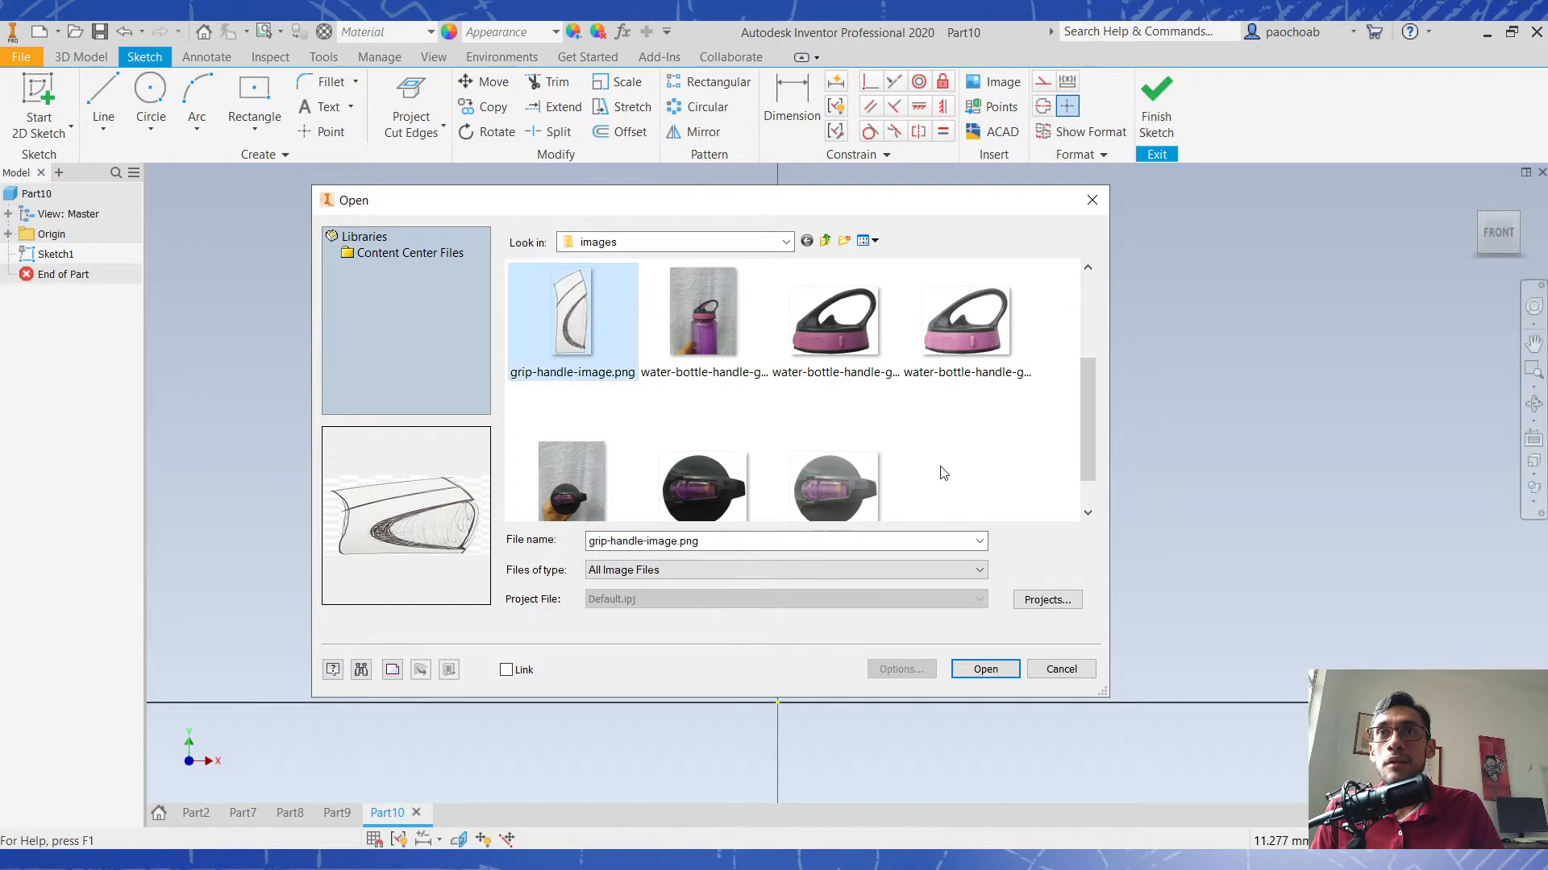
{"action": "scroll", "coordinate": [944, 473], "scroll_direction": "up", "scroll_amount": 2}
{"action": "left_click", "coordinate": [965, 310]}
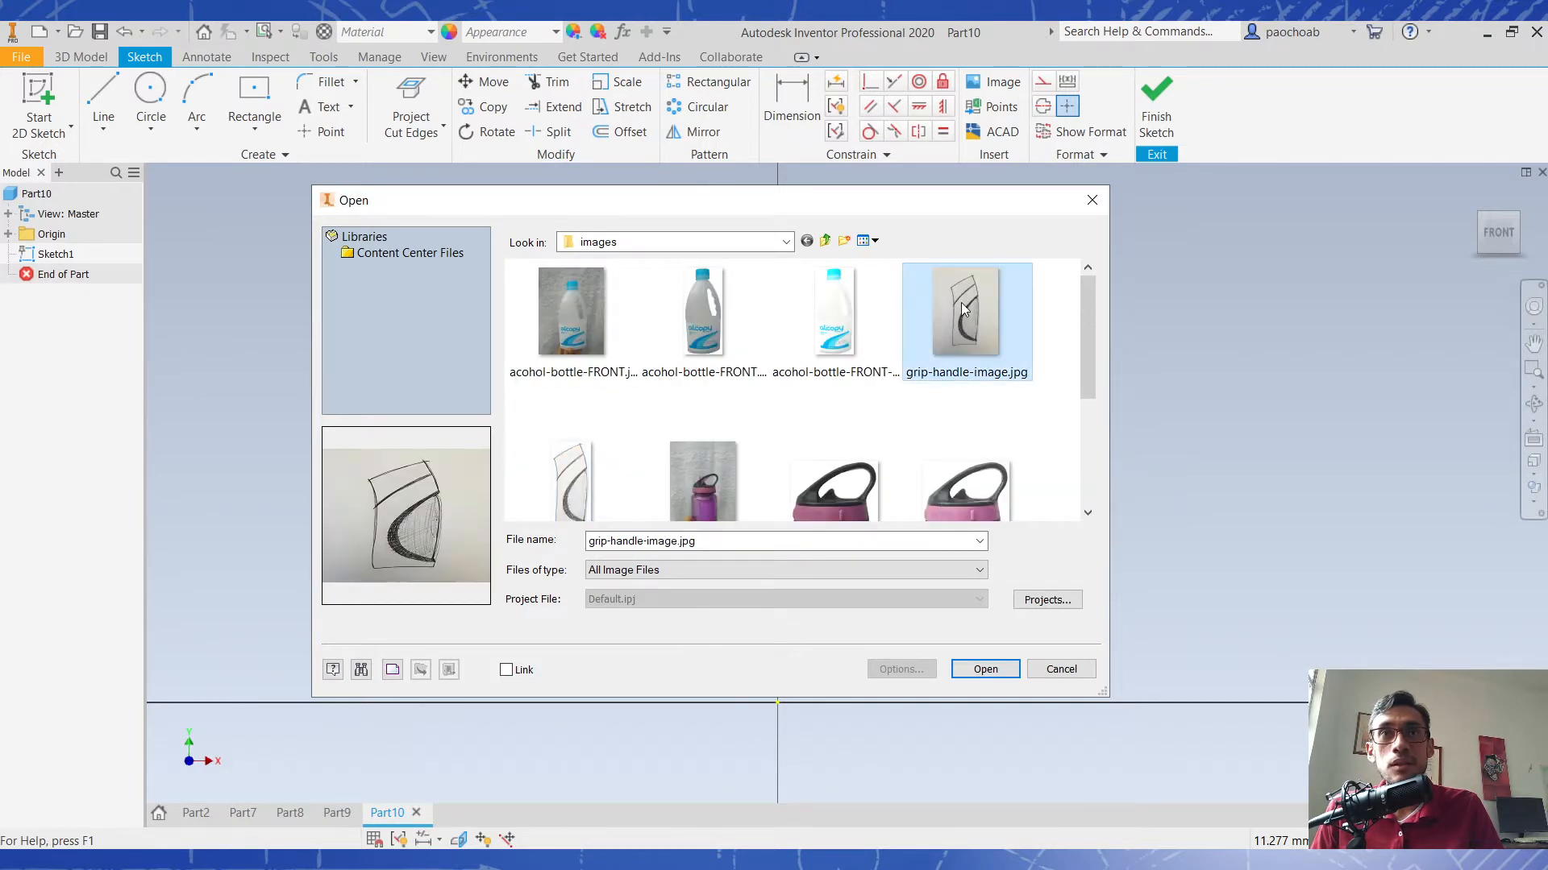
{"action": "left_click", "coordinate": [996, 668]}
{"action": "scroll", "coordinate": [580, 334], "scroll_direction": "down", "scroll_amount": 3}
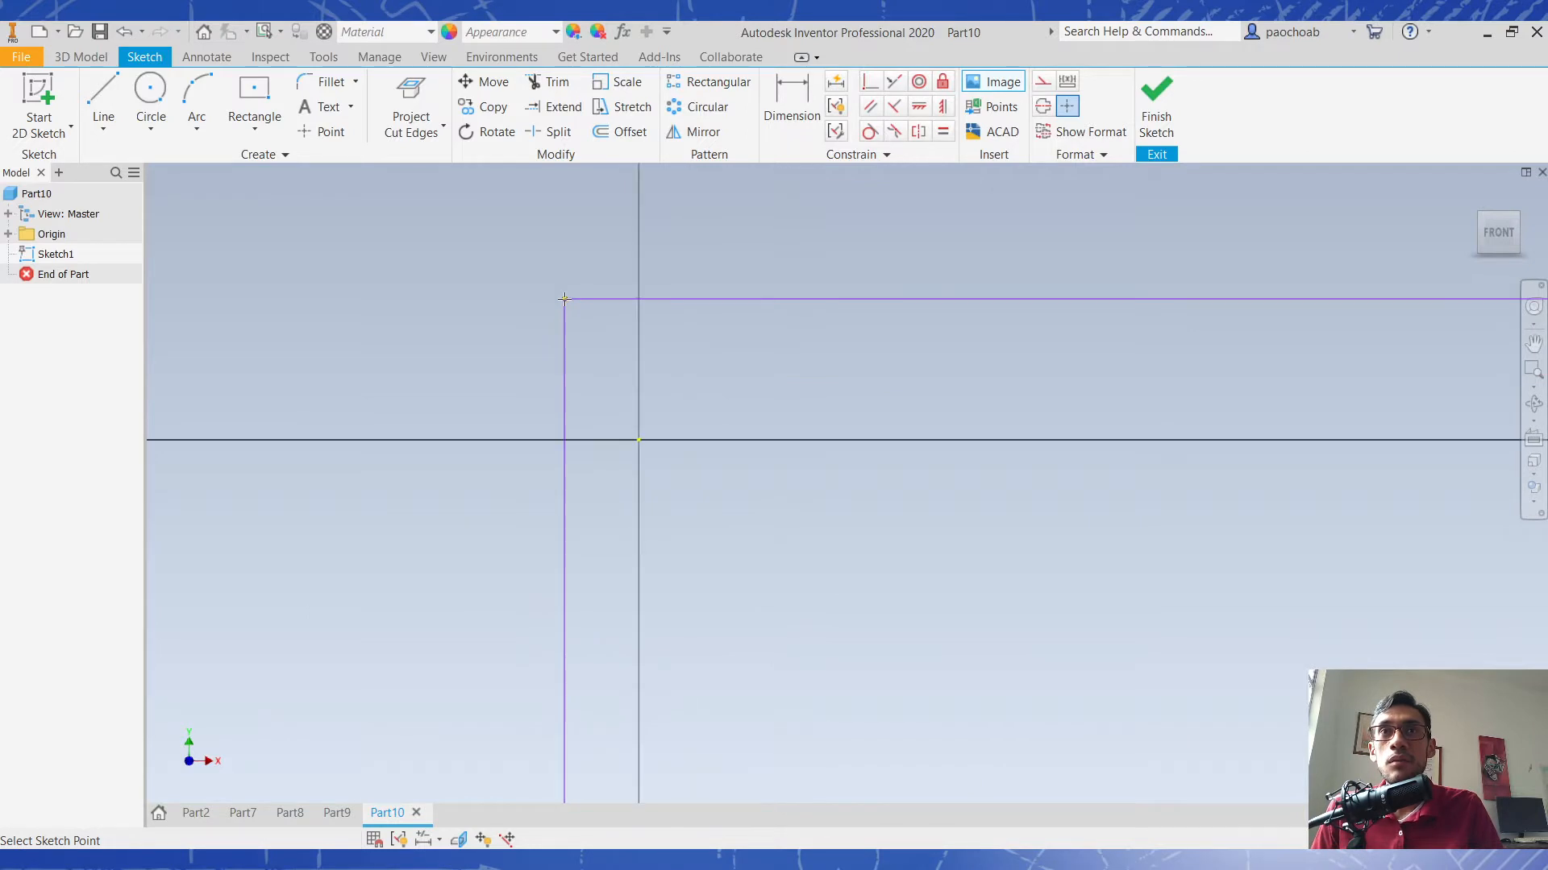
{"action": "left_click", "coordinate": [397, 223]}
{"action": "scroll", "coordinate": [612, 366], "scroll_direction": "down", "scroll_amount": 5}
{"action": "right_click", "coordinate": [816, 415]}
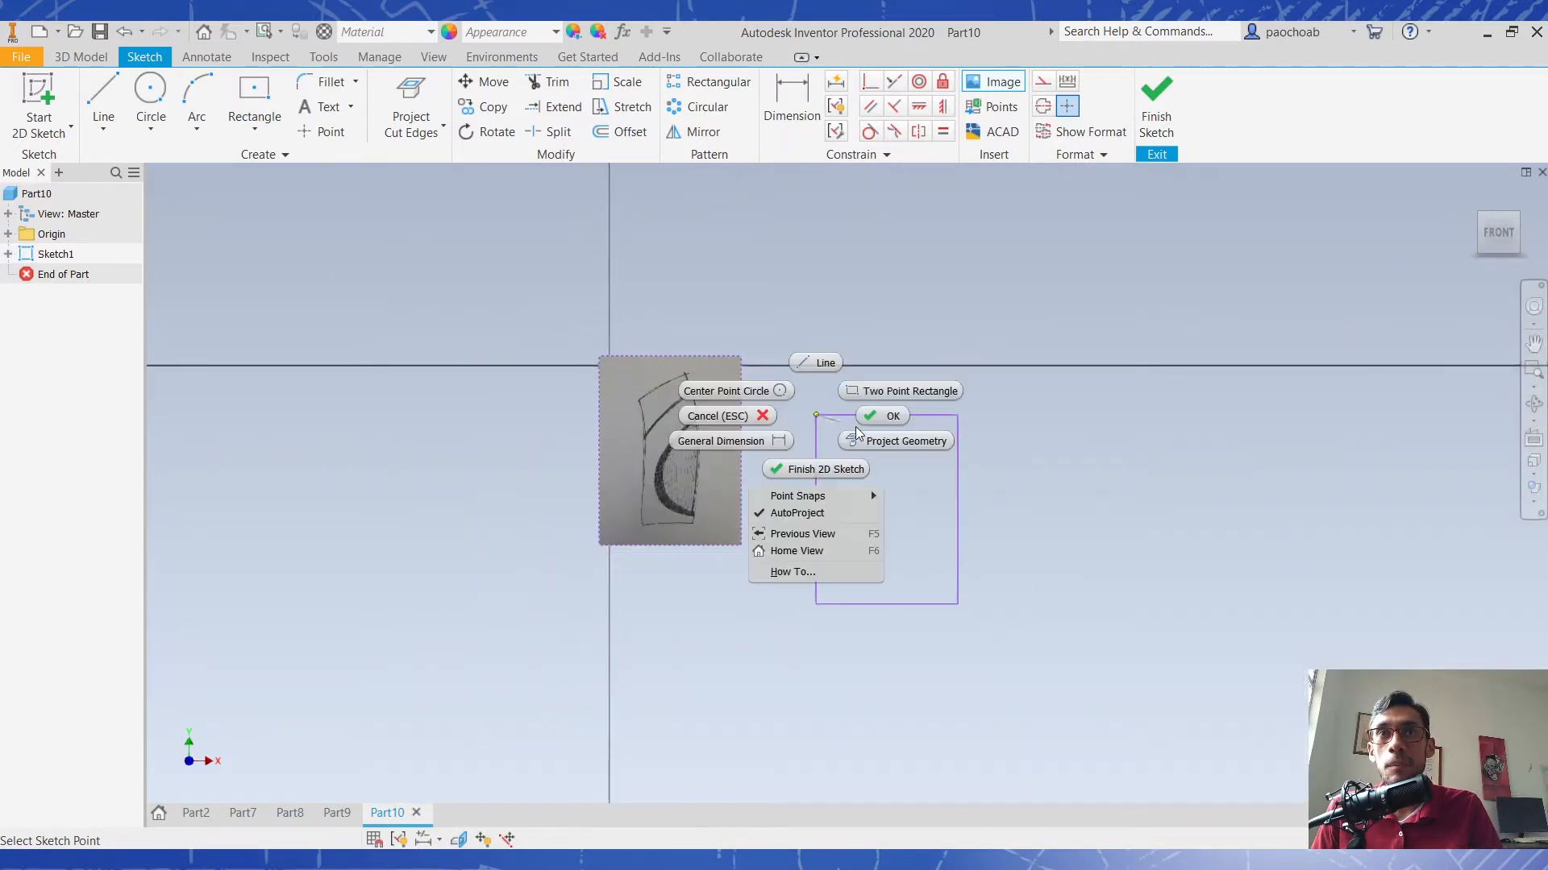
{"action": "left_click", "coordinate": [878, 424]}
{"action": "scroll", "coordinate": [656, 427], "scroll_direction": "up", "scroll_amount": 3}
{"action": "left_click_drag", "start_coordinate": [736, 470], "coordinate": [933, 526]}
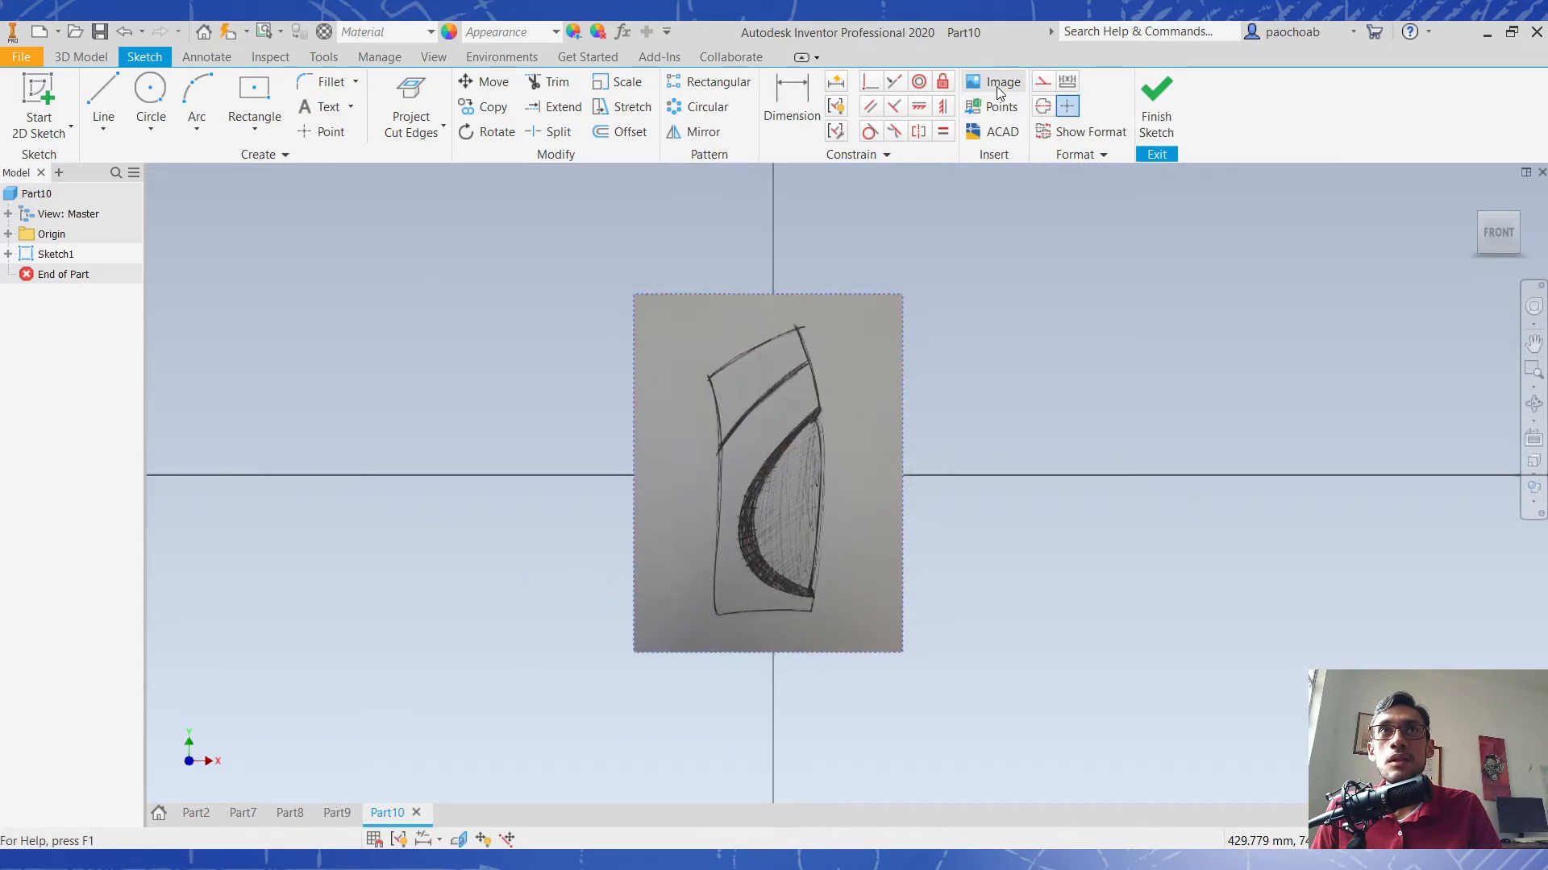
Insert one copy of grip-handle-image.png beside the JPG picture and enlarge it to slightly taller than that picture.
{"action": "left_click", "coordinate": [998, 89]}
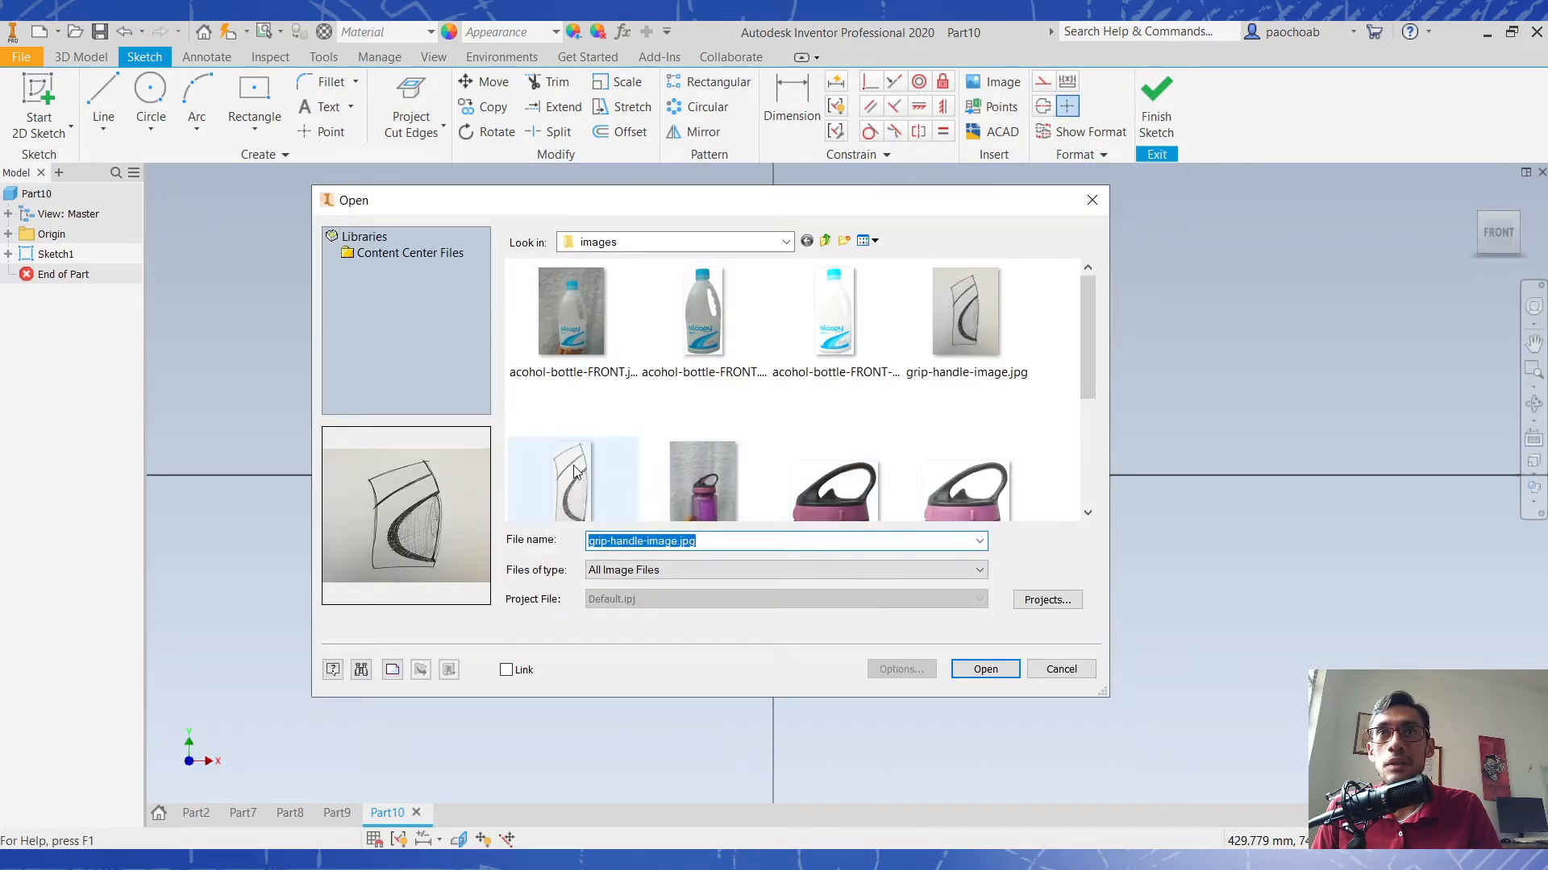
{"action": "left_click", "coordinate": [568, 477]}
{"action": "scroll", "coordinate": [710, 424], "scroll_direction": "down", "scroll_amount": 3}
{"action": "scroll", "coordinate": [710, 424], "scroll_direction": "up", "scroll_amount": 2}
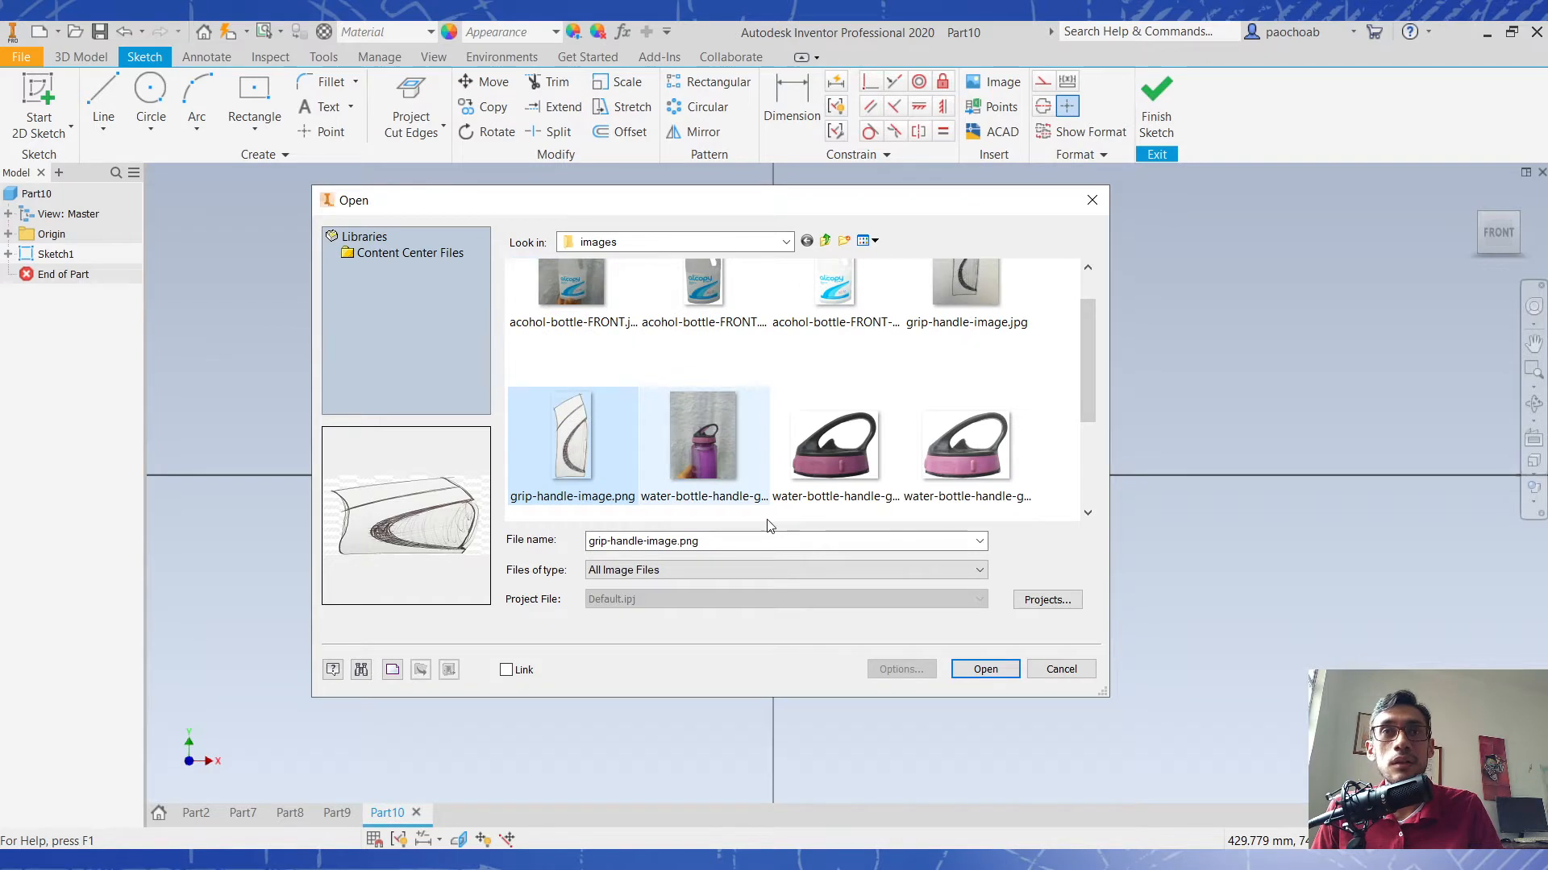
{"action": "left_click", "coordinate": [983, 670]}
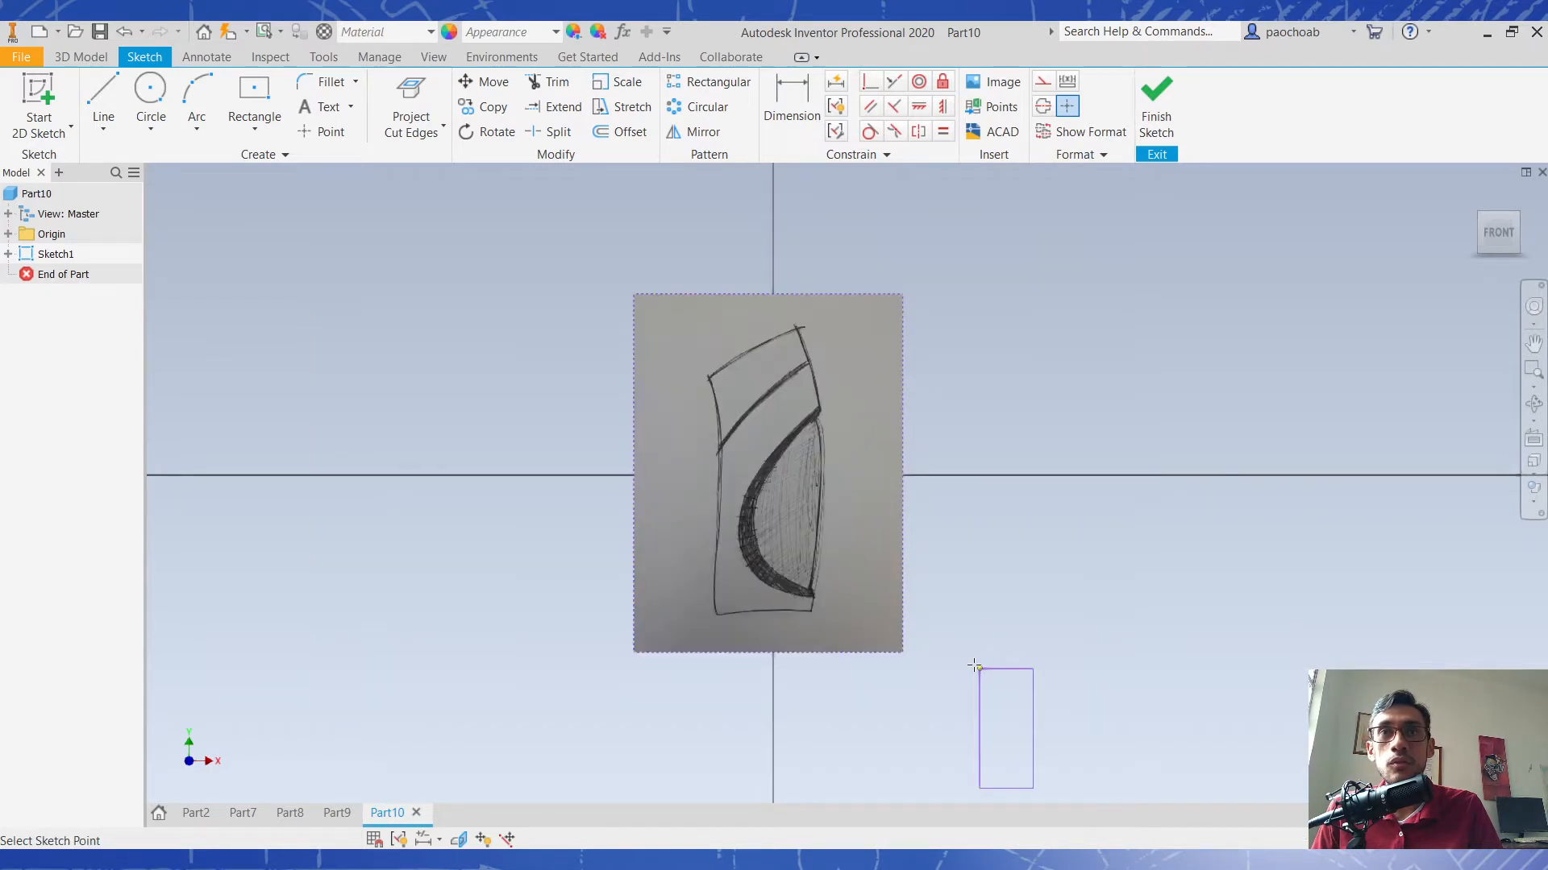
{"action": "left_click", "coordinate": [1000, 378]}
{"action": "key", "text": "Escape"}
{"action": "left_click_drag", "start_coordinate": [1054, 498], "coordinate": [1189, 500]}
{"action": "scroll", "coordinate": [1013, 495], "scroll_direction": "up", "scroll_amount": 3}
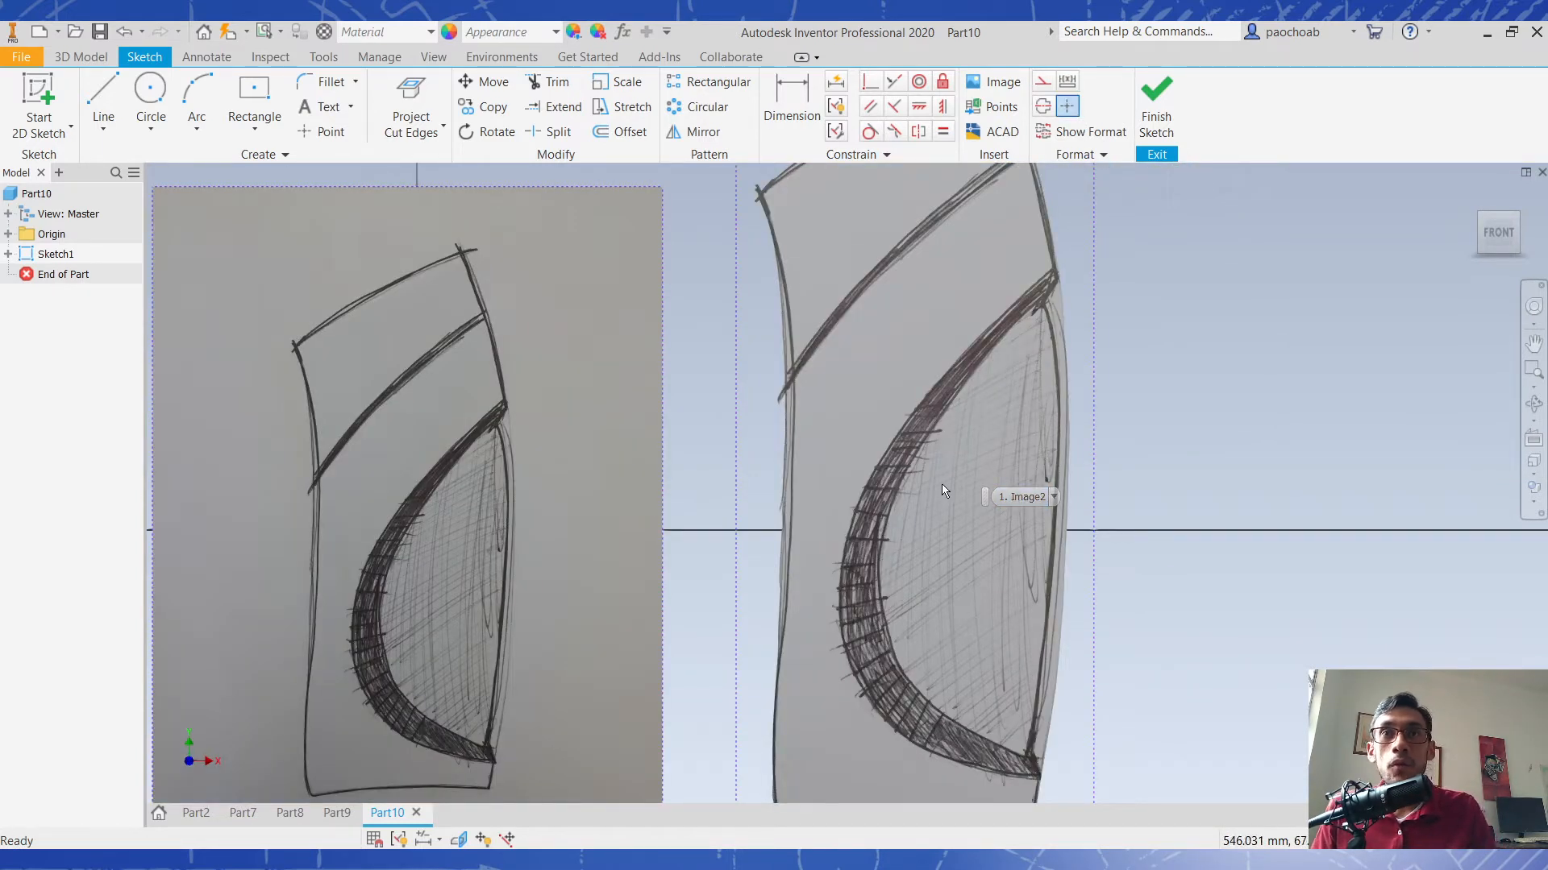
{"action": "scroll", "coordinate": [942, 483], "scroll_direction": "down", "scroll_amount": 2}
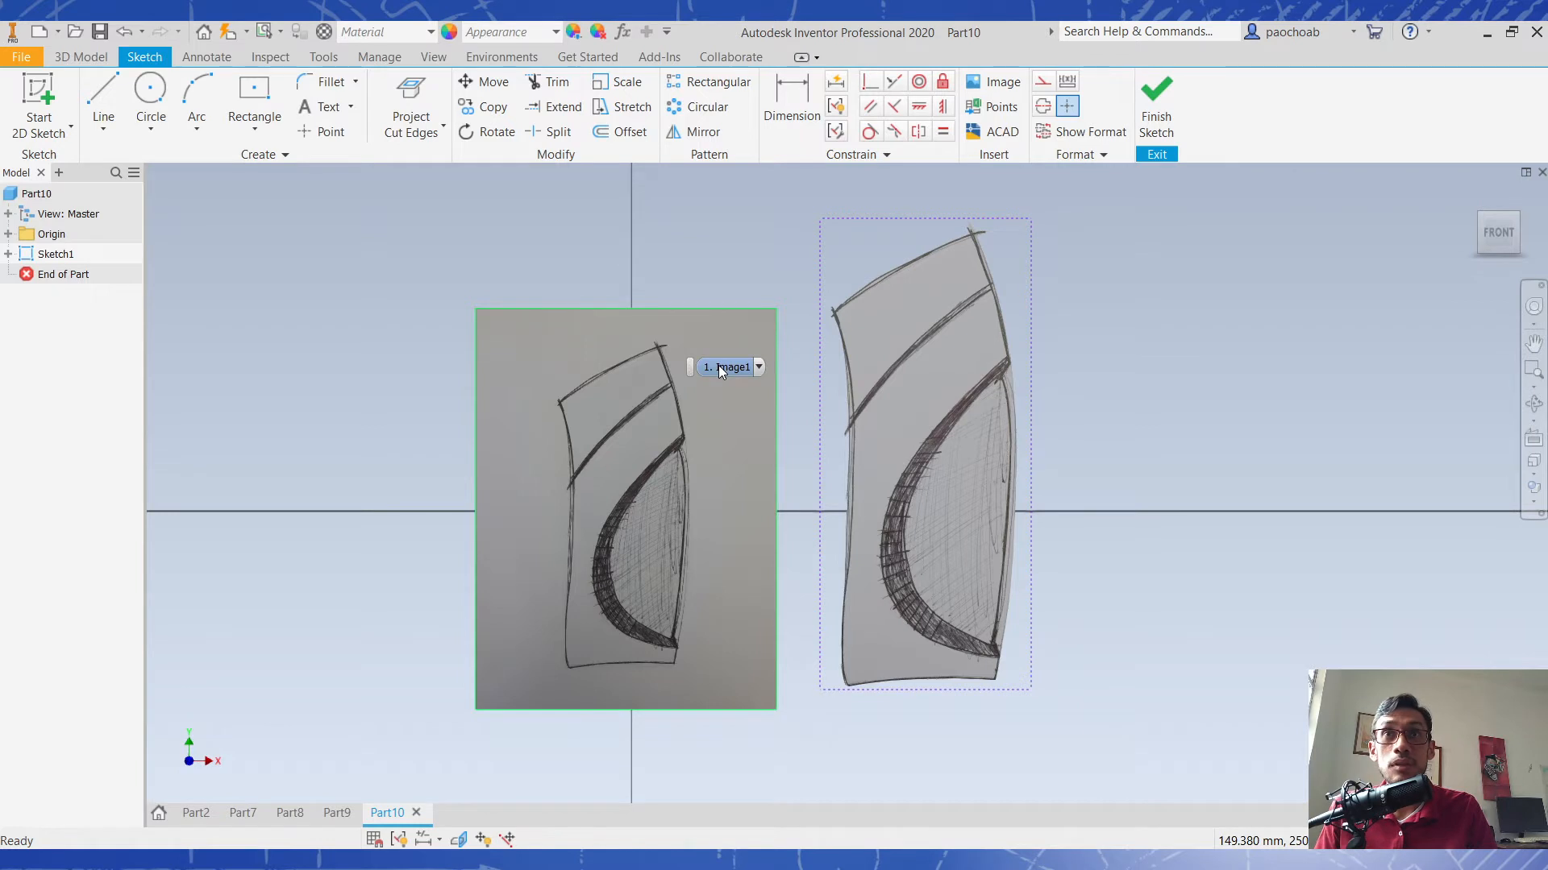
Delete the JPG picture with the opaque background and move the cut-out PNG picture over the origin.
{"action": "left_click", "coordinate": [718, 367]}
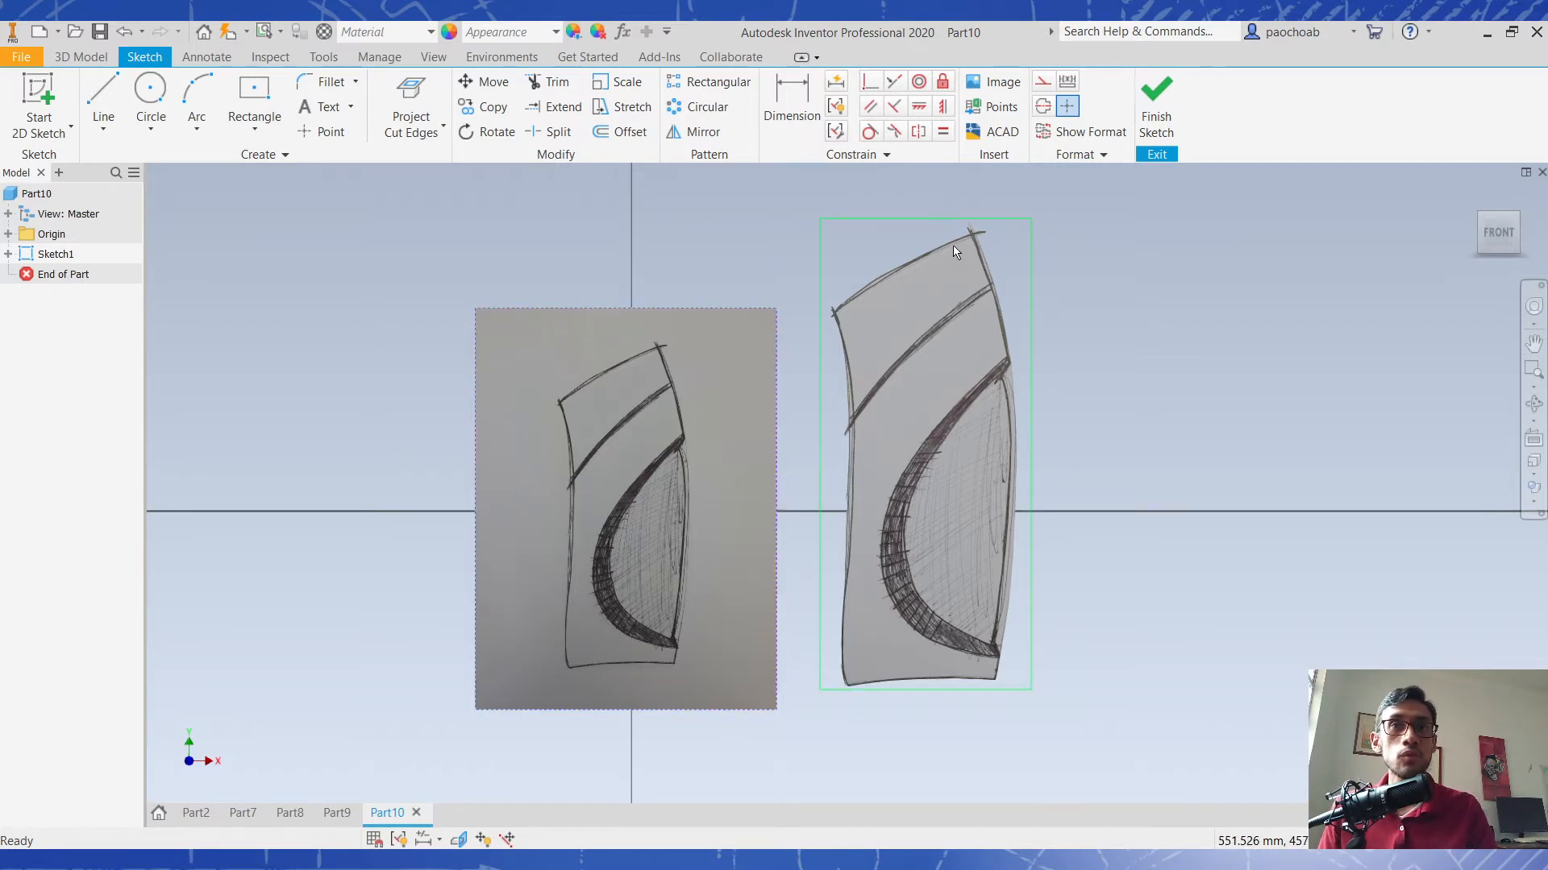
{"action": "left_click", "coordinate": [894, 274]}
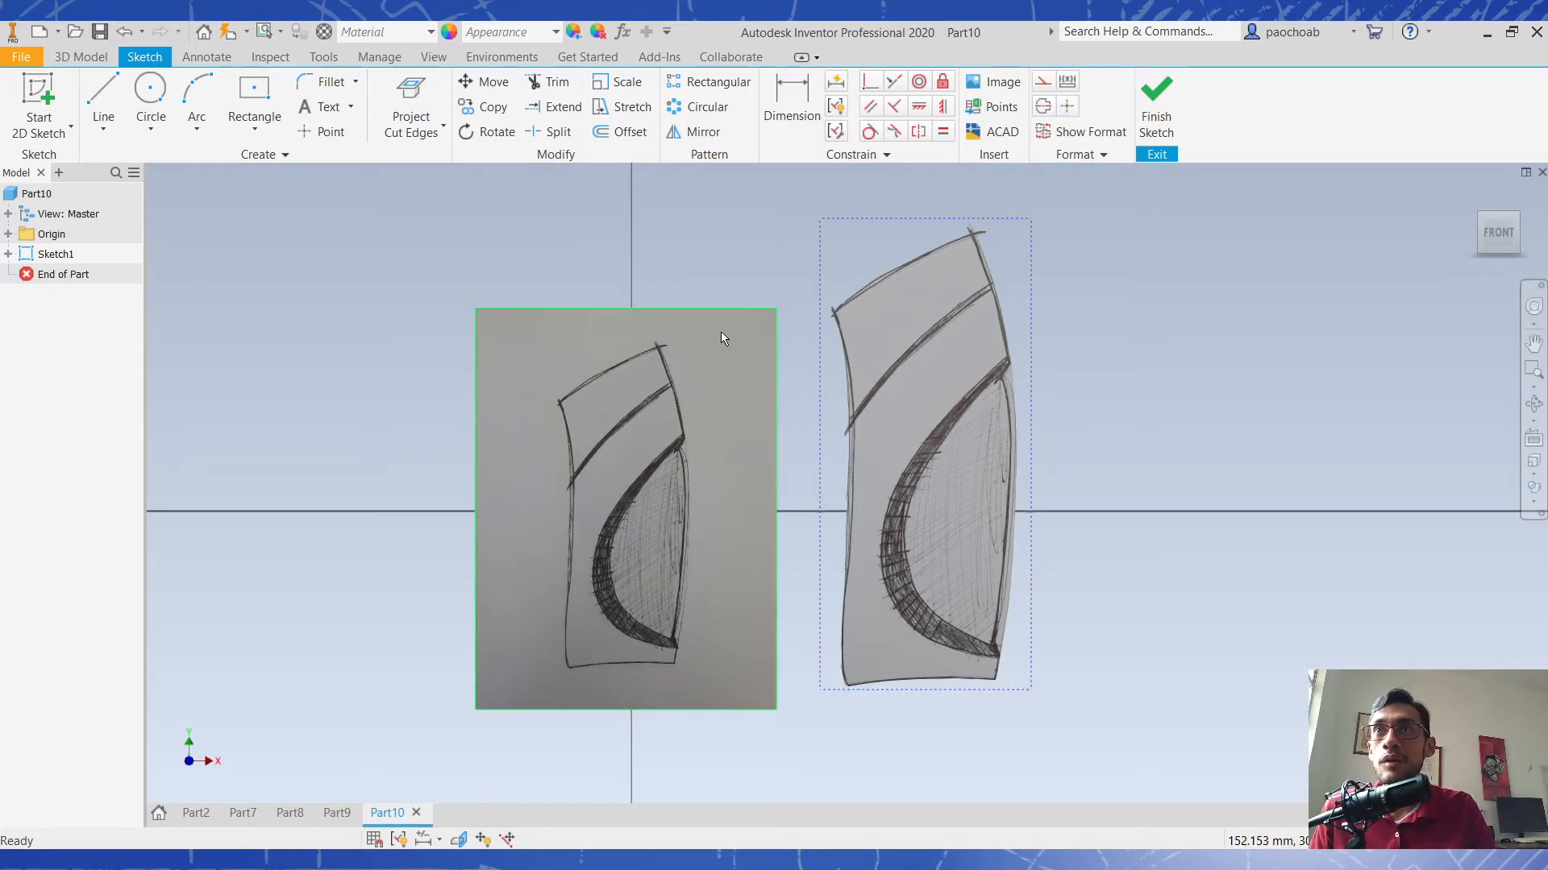
{"action": "left_click", "coordinate": [746, 360]}
{"action": "key", "text": "Delete"}
{"action": "left_click_drag", "start_coordinate": [922, 403], "coordinate": [636, 400]}
{"action": "mouse_move", "coordinate": [811, 375]}
{"action": "middle_mouse_down"}
{"action": "mouse_move", "coordinate": [937, 391]}
{"action": "mouse_move", "coordinate": [948, 442]}
{"action": "middle_mouse_up"}
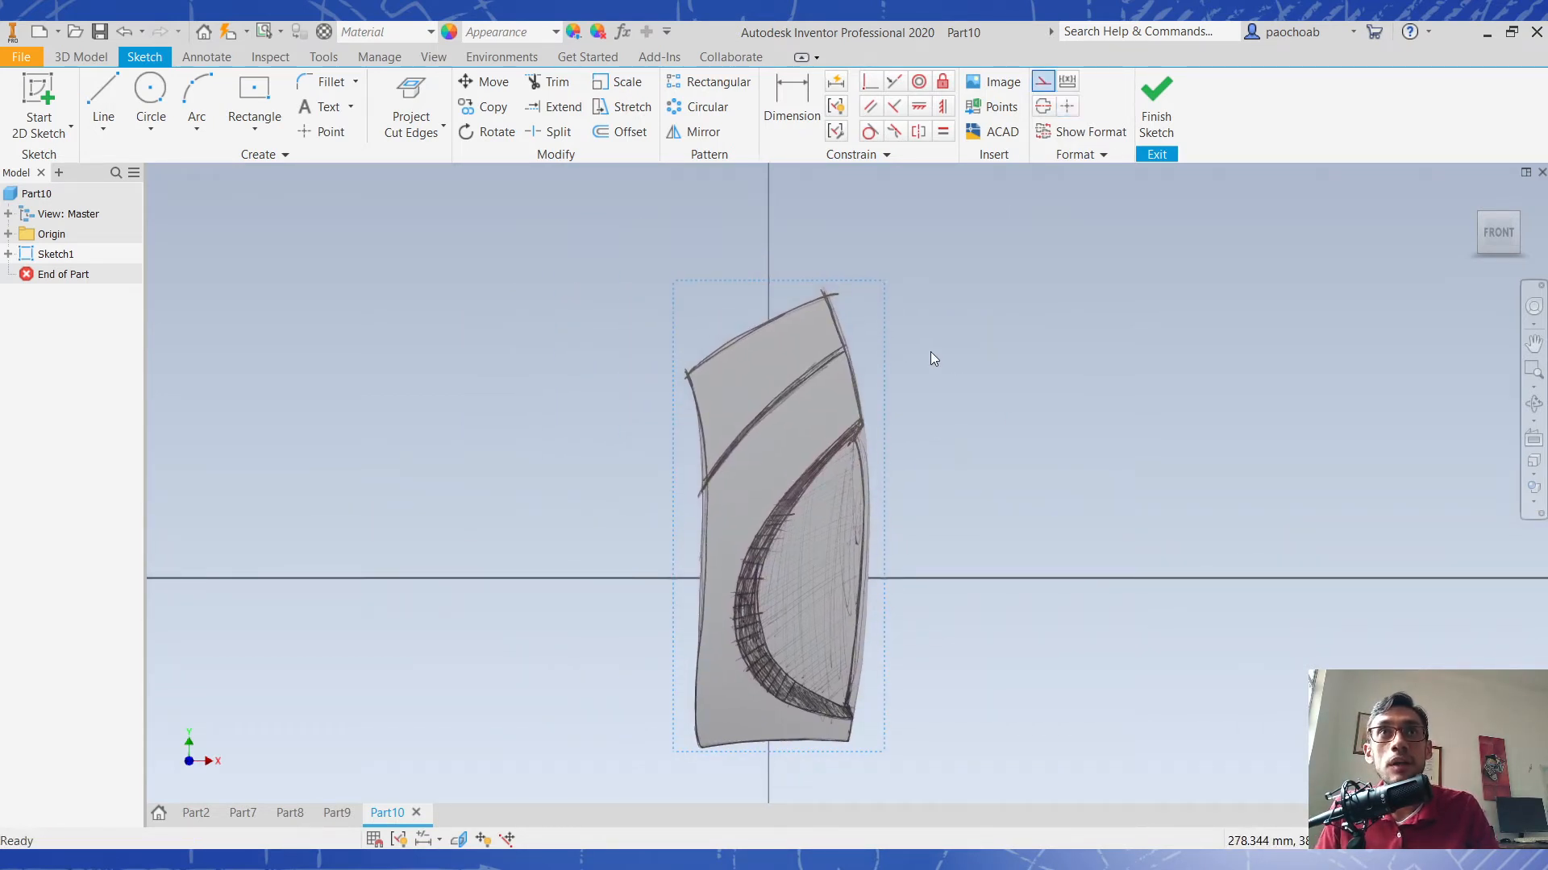
Align the midpoint of the picture's upper edge vertically with the origin, and move the picture so the grip's base sits on the horizontal axis.
{"action": "left_click", "coordinate": [870, 82]}
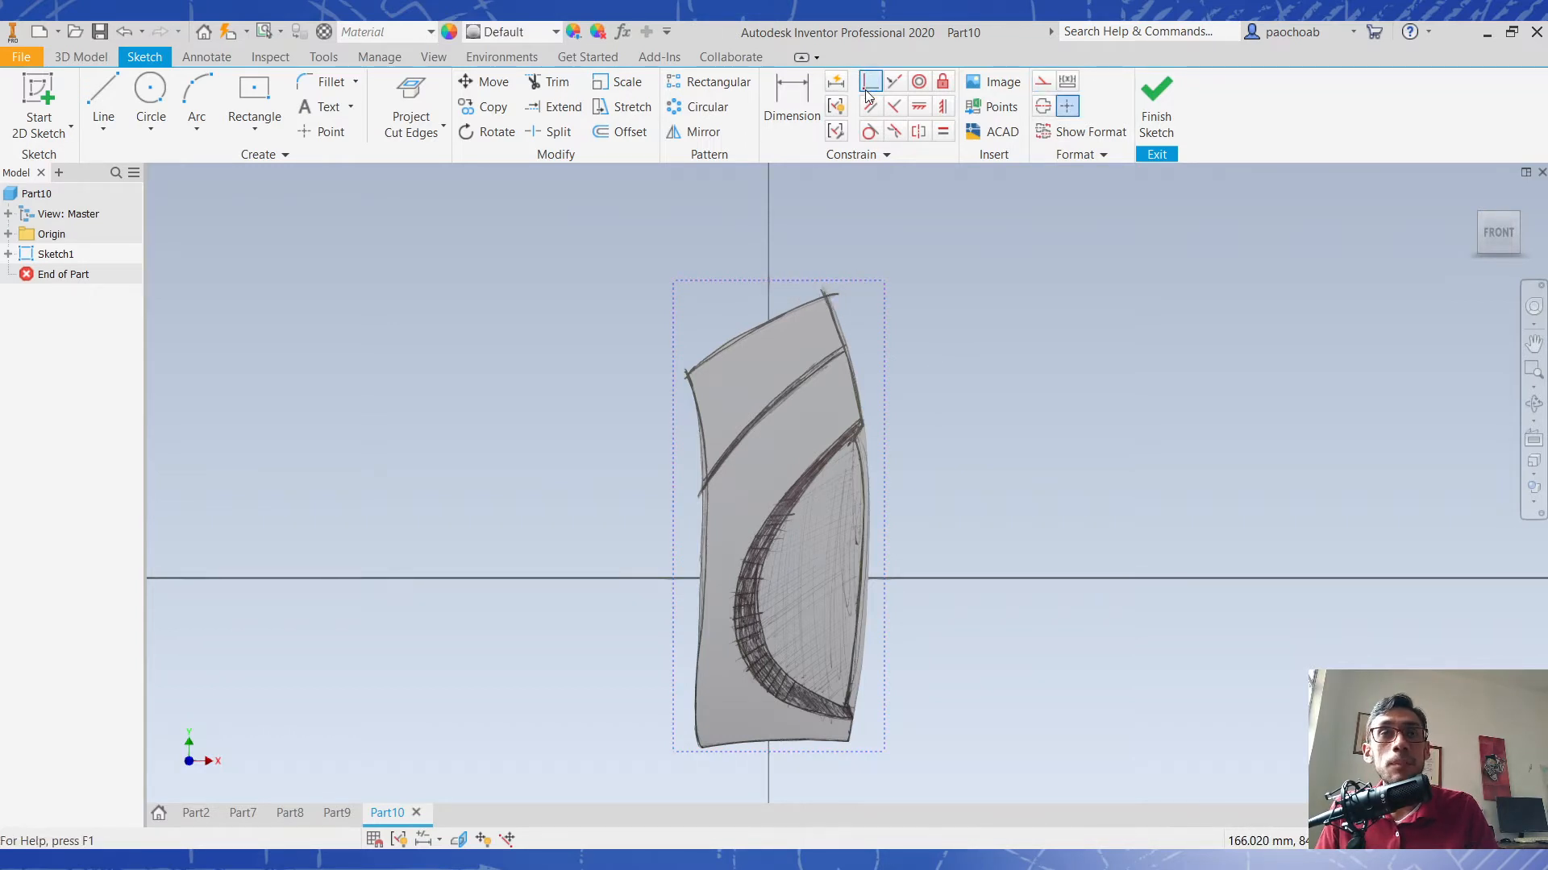
{"action": "left_click", "coordinate": [937, 115]}
{"action": "left_click", "coordinate": [418, 197]}
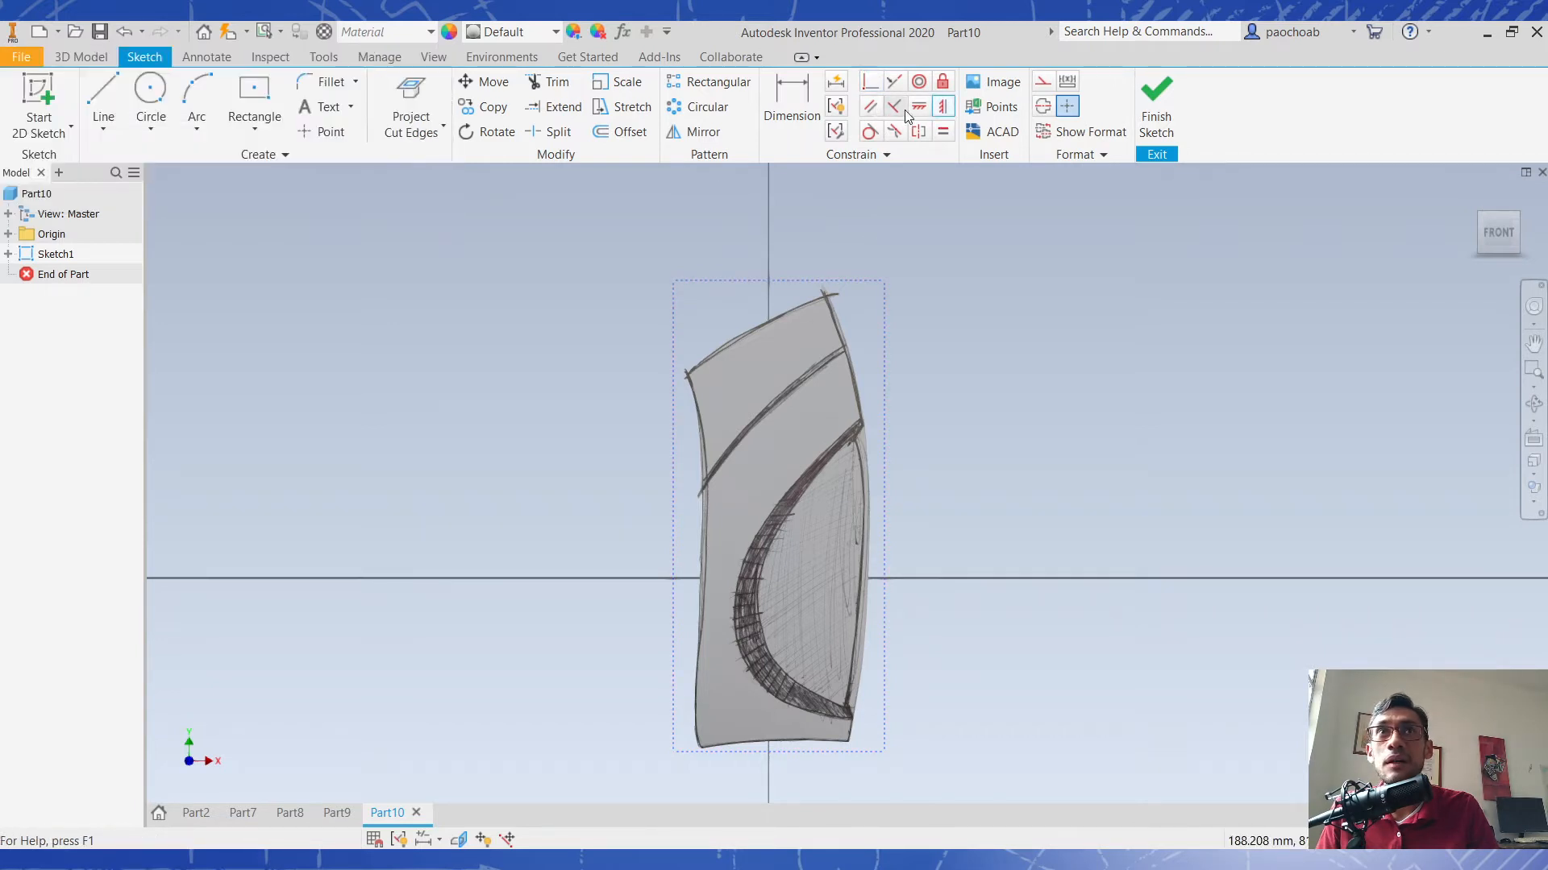
{"action": "left_click", "coordinate": [779, 280]}
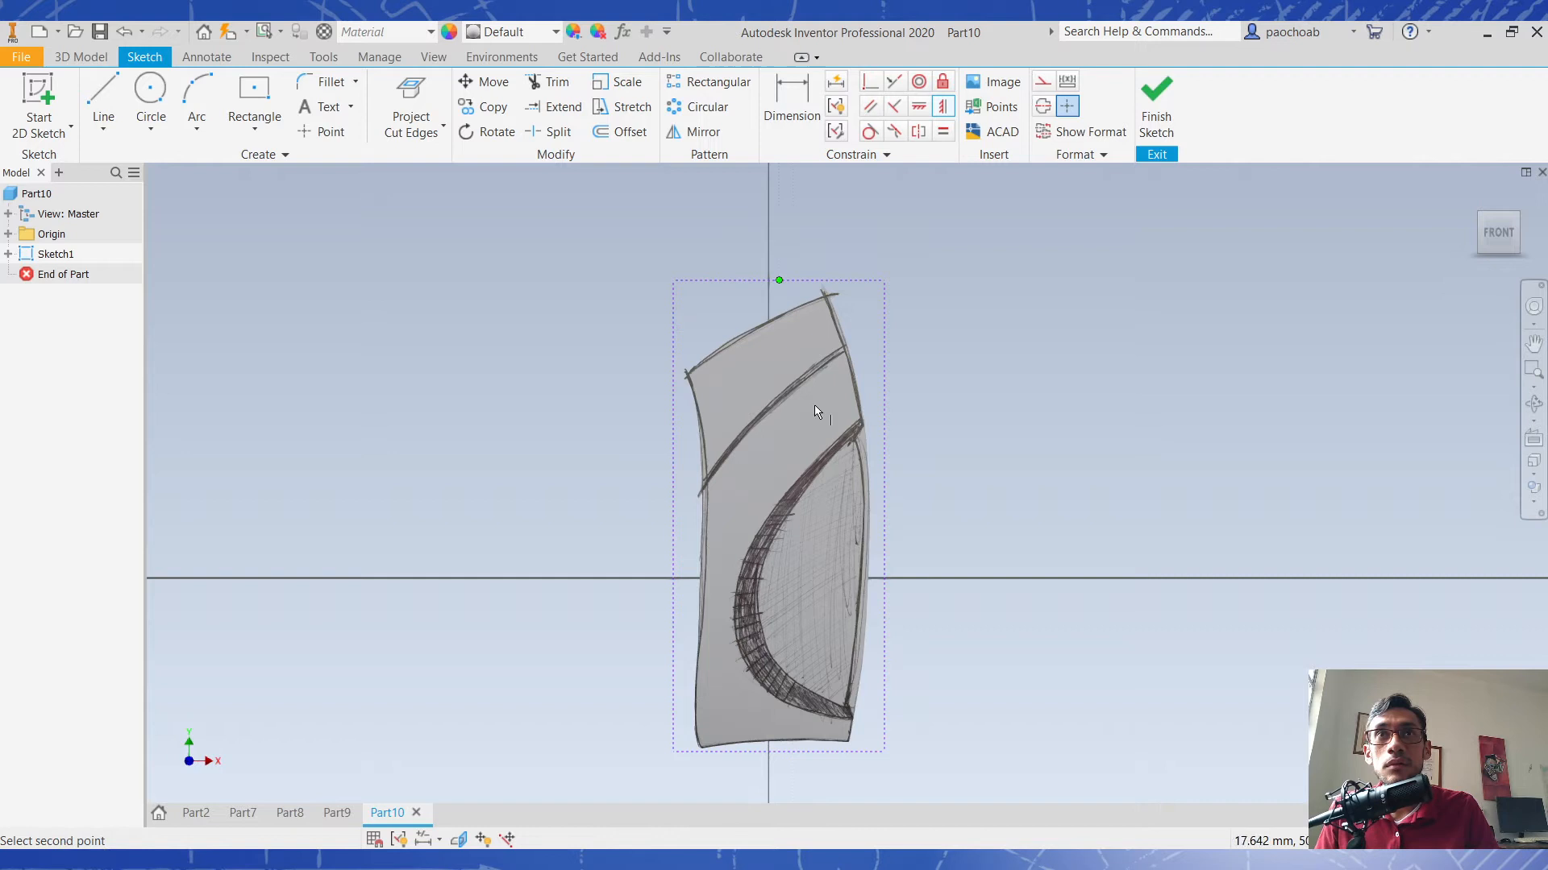
{"action": "left_click", "coordinate": [768, 577]}
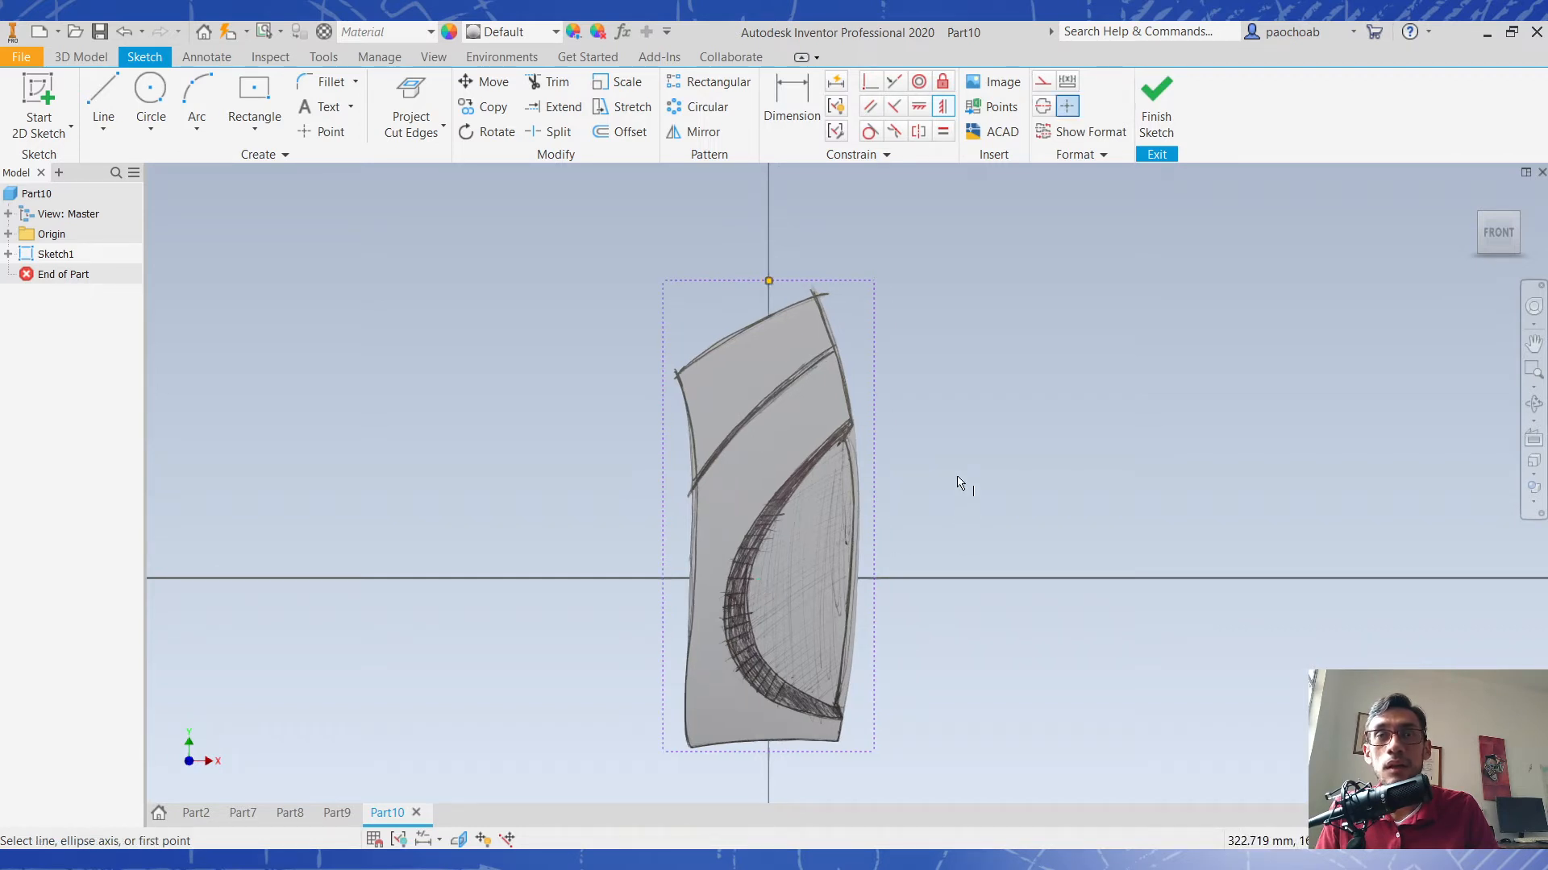
{"action": "mouse_move", "coordinate": [834, 662]}
{"action": "left_mouse_down"}
{"action": "mouse_move", "coordinate": [845, 542]}
{"action": "mouse_move", "coordinate": [818, 555]}
{"action": "mouse_move", "coordinate": [828, 589]}
{"action": "mouse_move", "coordinate": [815, 579]}
{"action": "left_mouse_up"}
{"action": "middle_click_drag", "start_coordinate": [1016, 377], "coordinate": [1037, 429]}
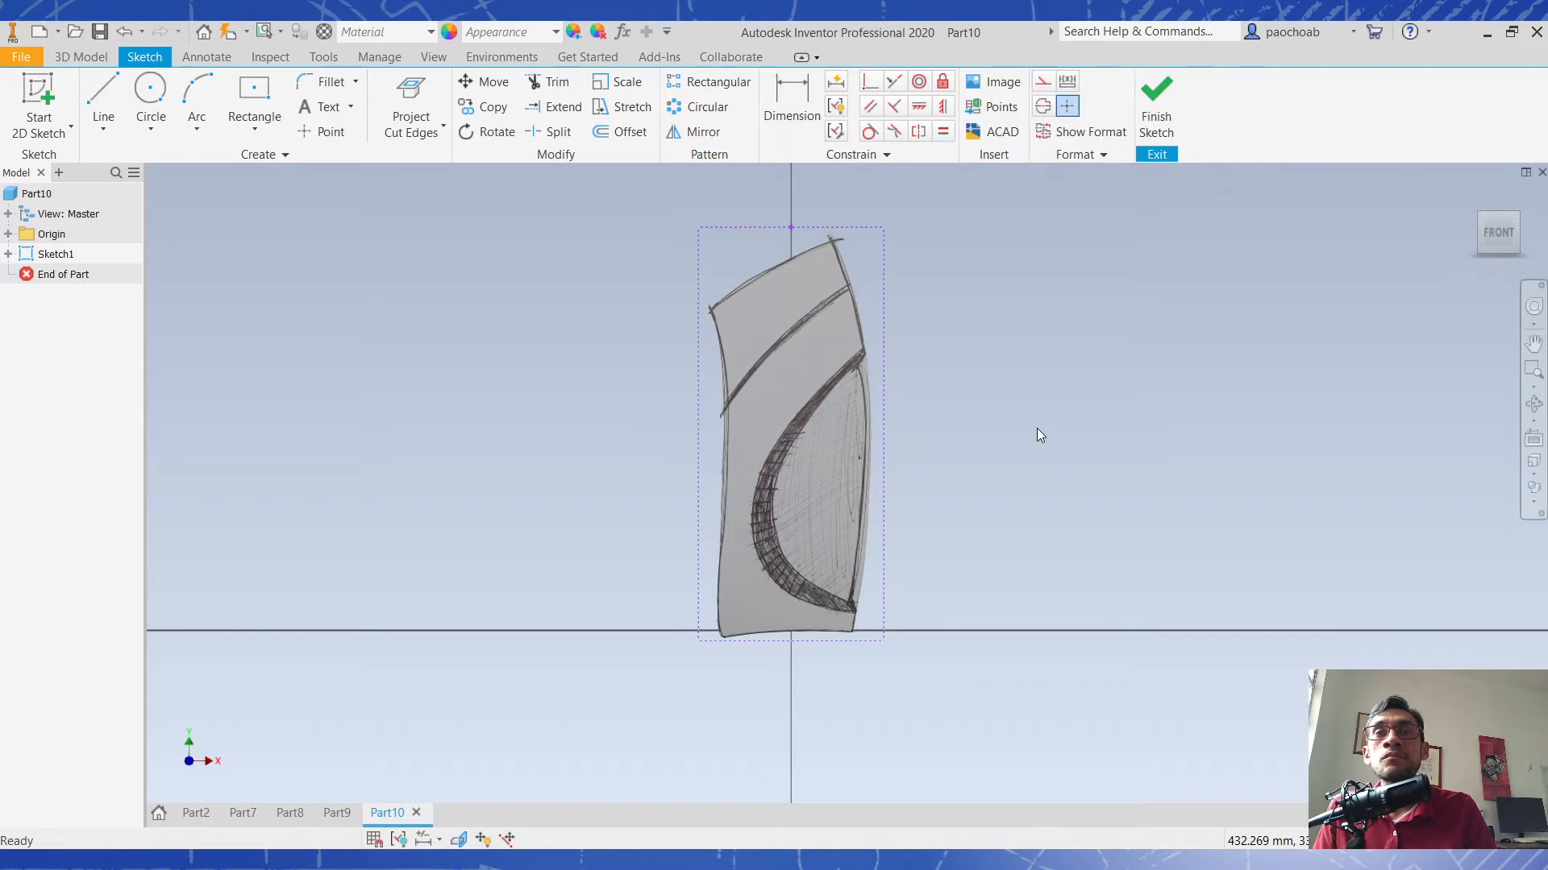
Draw a 300 mm vertical line beside the picture's left edge, starting on the horizontal axis.
{"action": "left_click", "coordinate": [103, 101]}
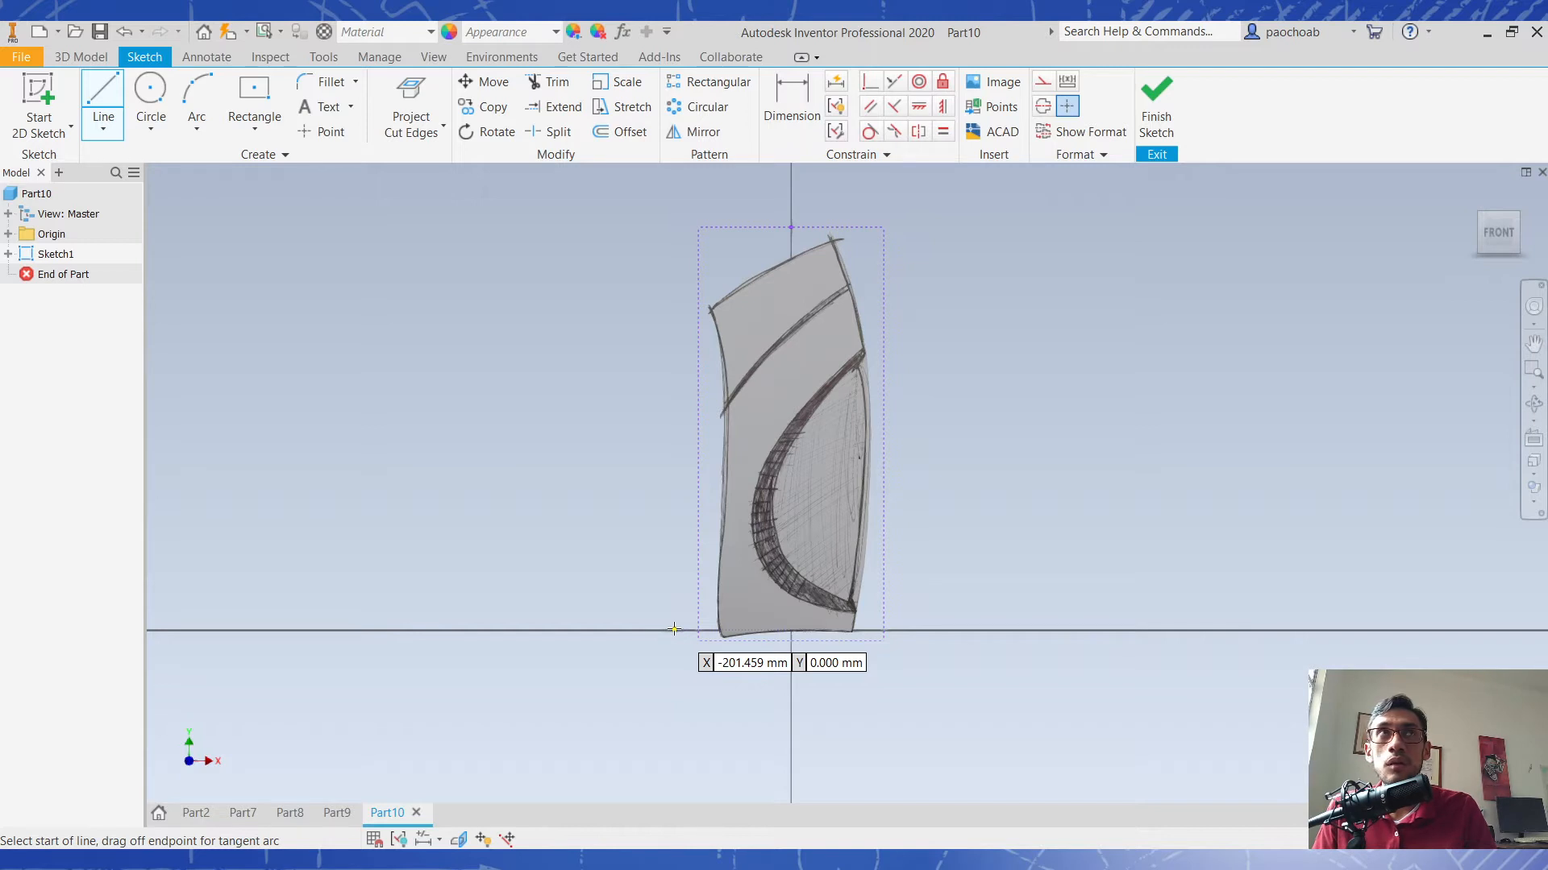
{"action": "left_click", "coordinate": [645, 629]}
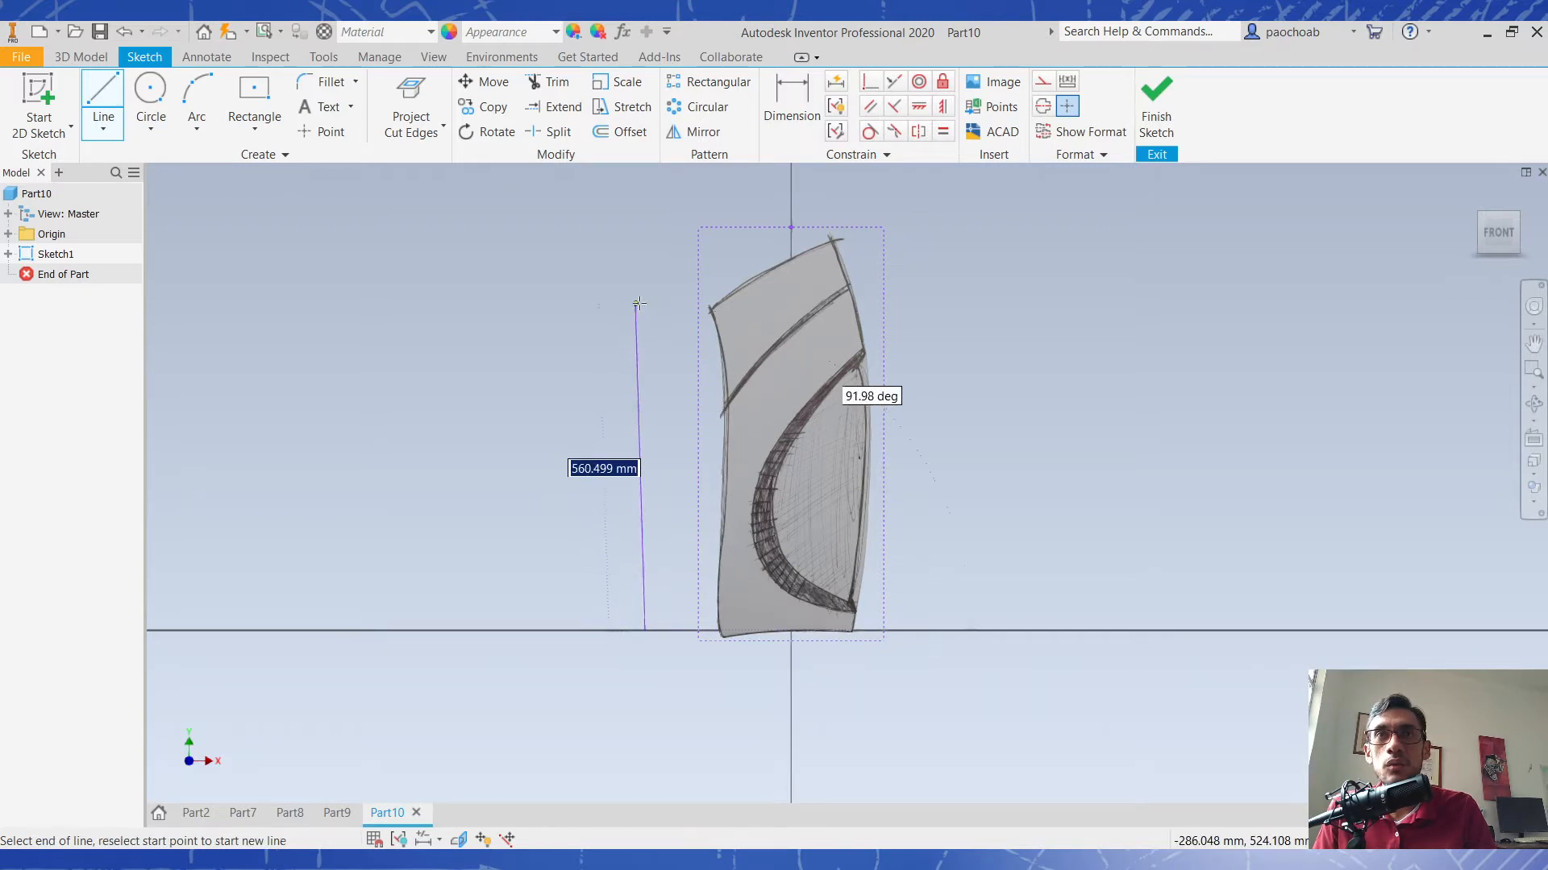
{"action": "type", "text": "300"}
{"action": "key", "text": "Return"}
{"action": "key", "text": "Escape"}
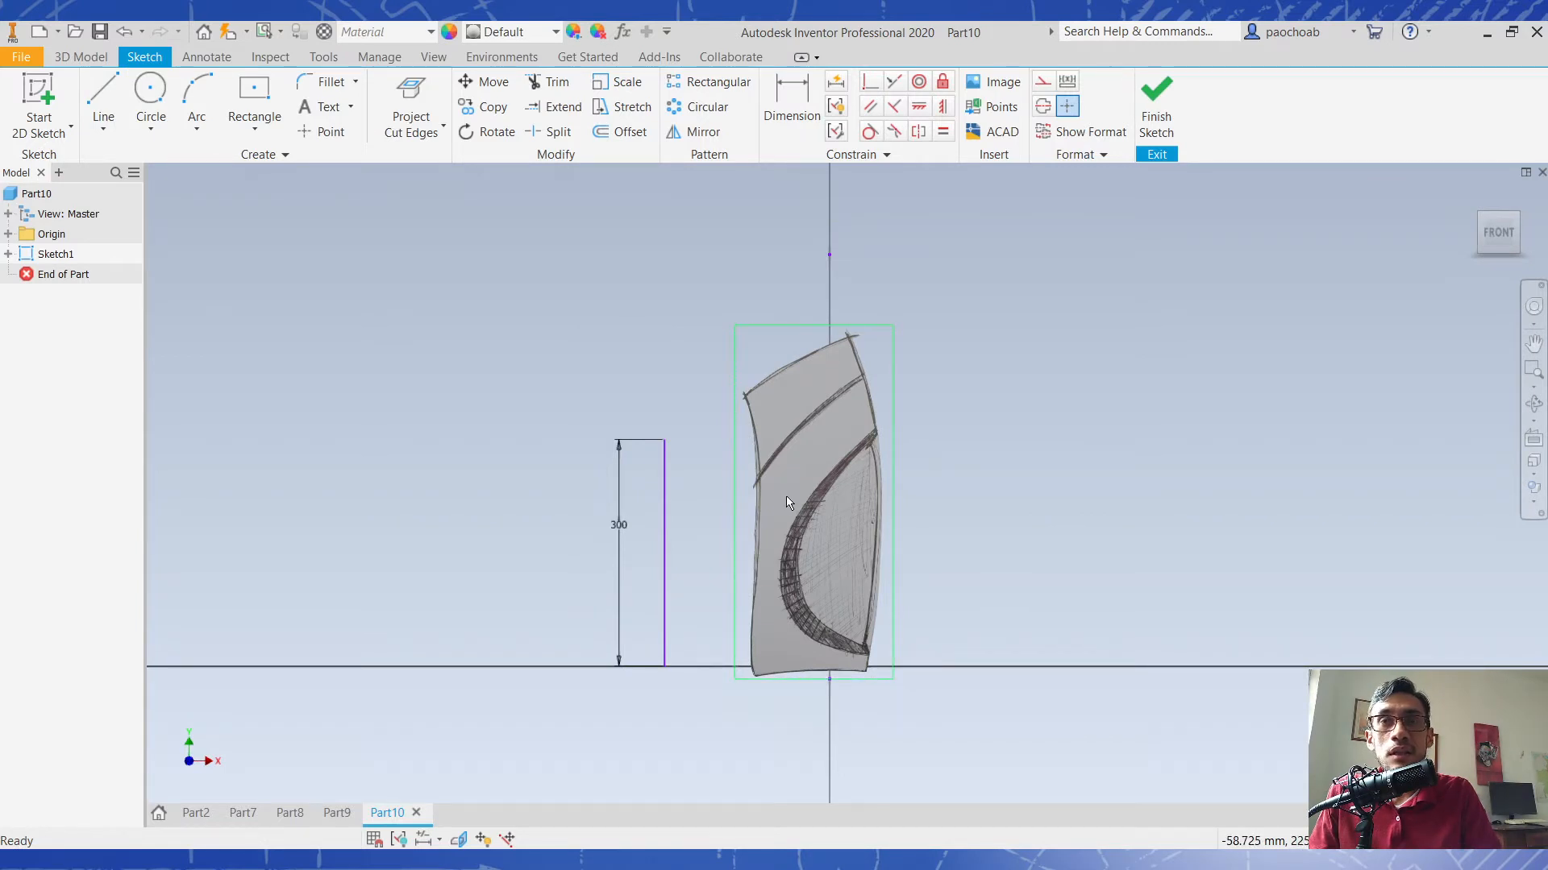
Delete the vertical line's 300 mm dimension and stretch the line up to nearly the height of the grip drawing.
{"action": "double_click", "coordinate": [618, 526]}
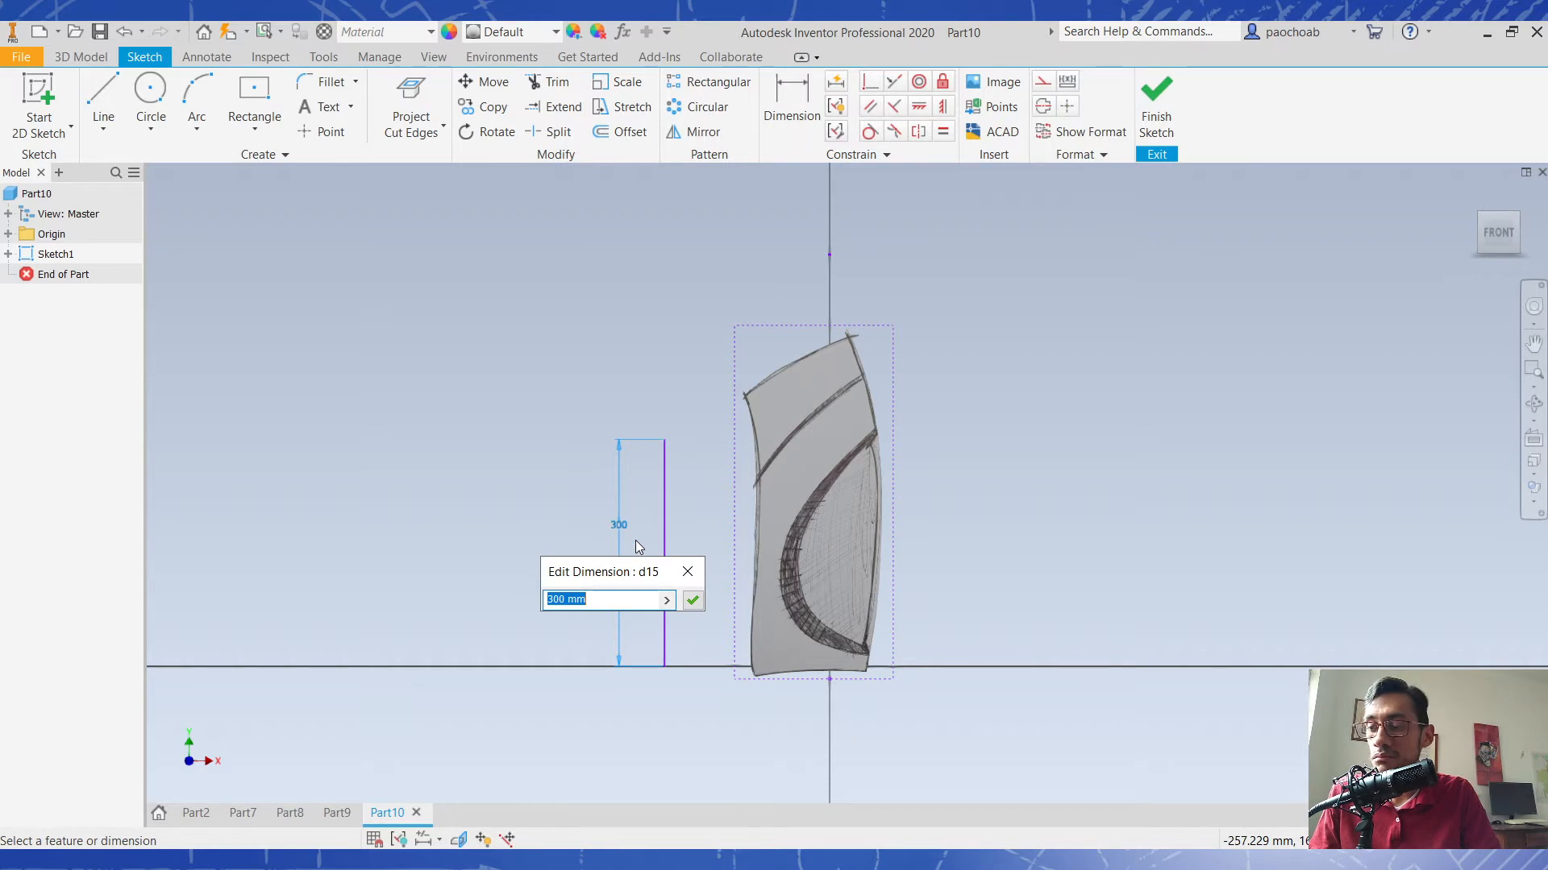
{"action": "left_click", "coordinate": [698, 503]}
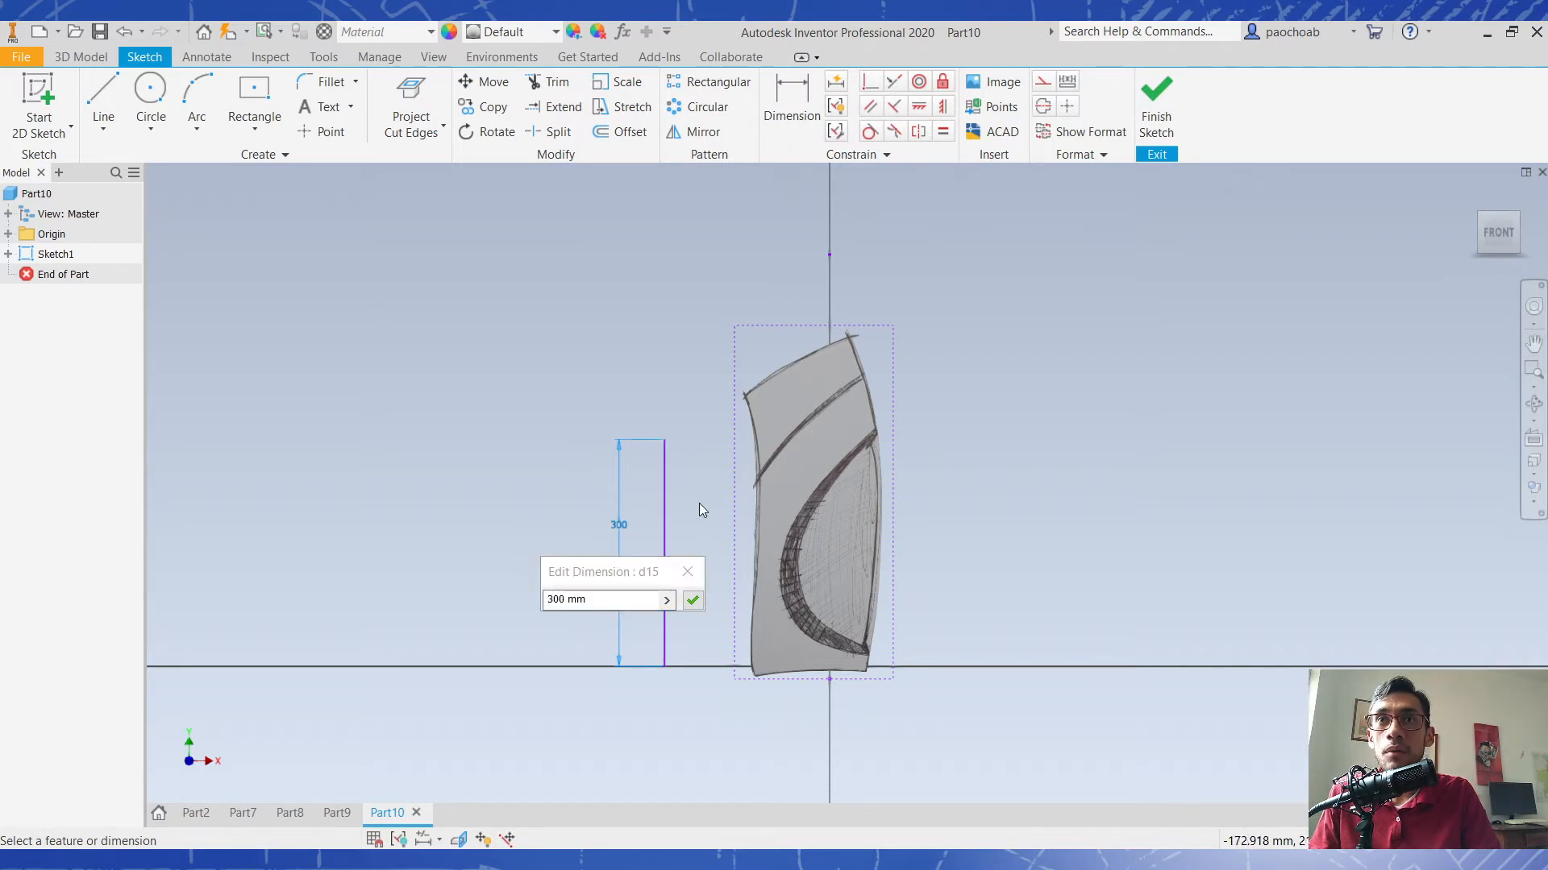
{"action": "left_click", "coordinate": [688, 575]}
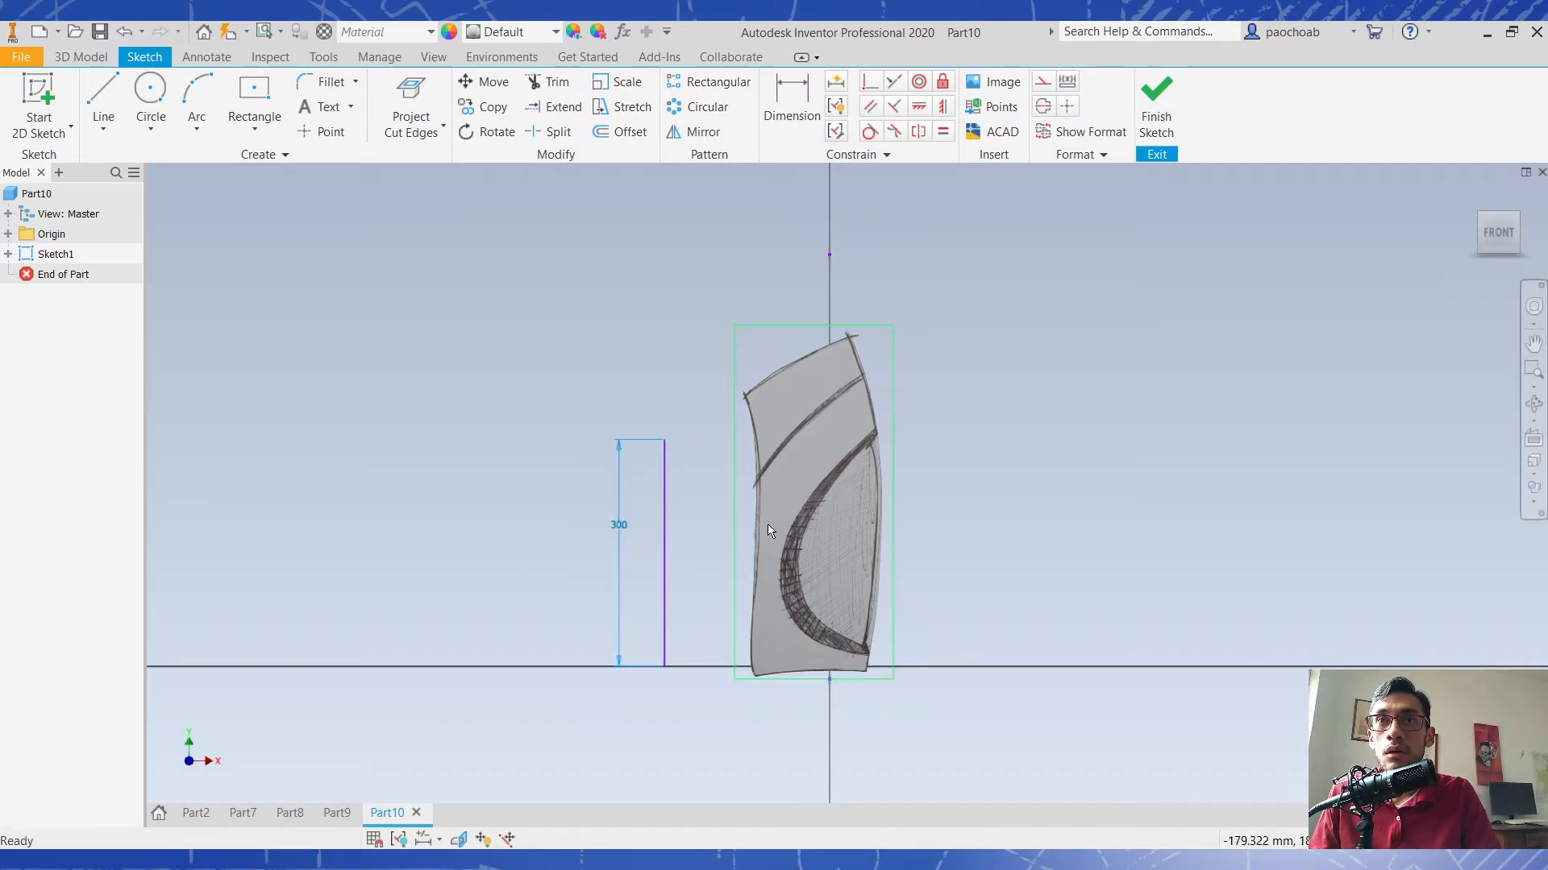
{"action": "key", "text": "Delete"}
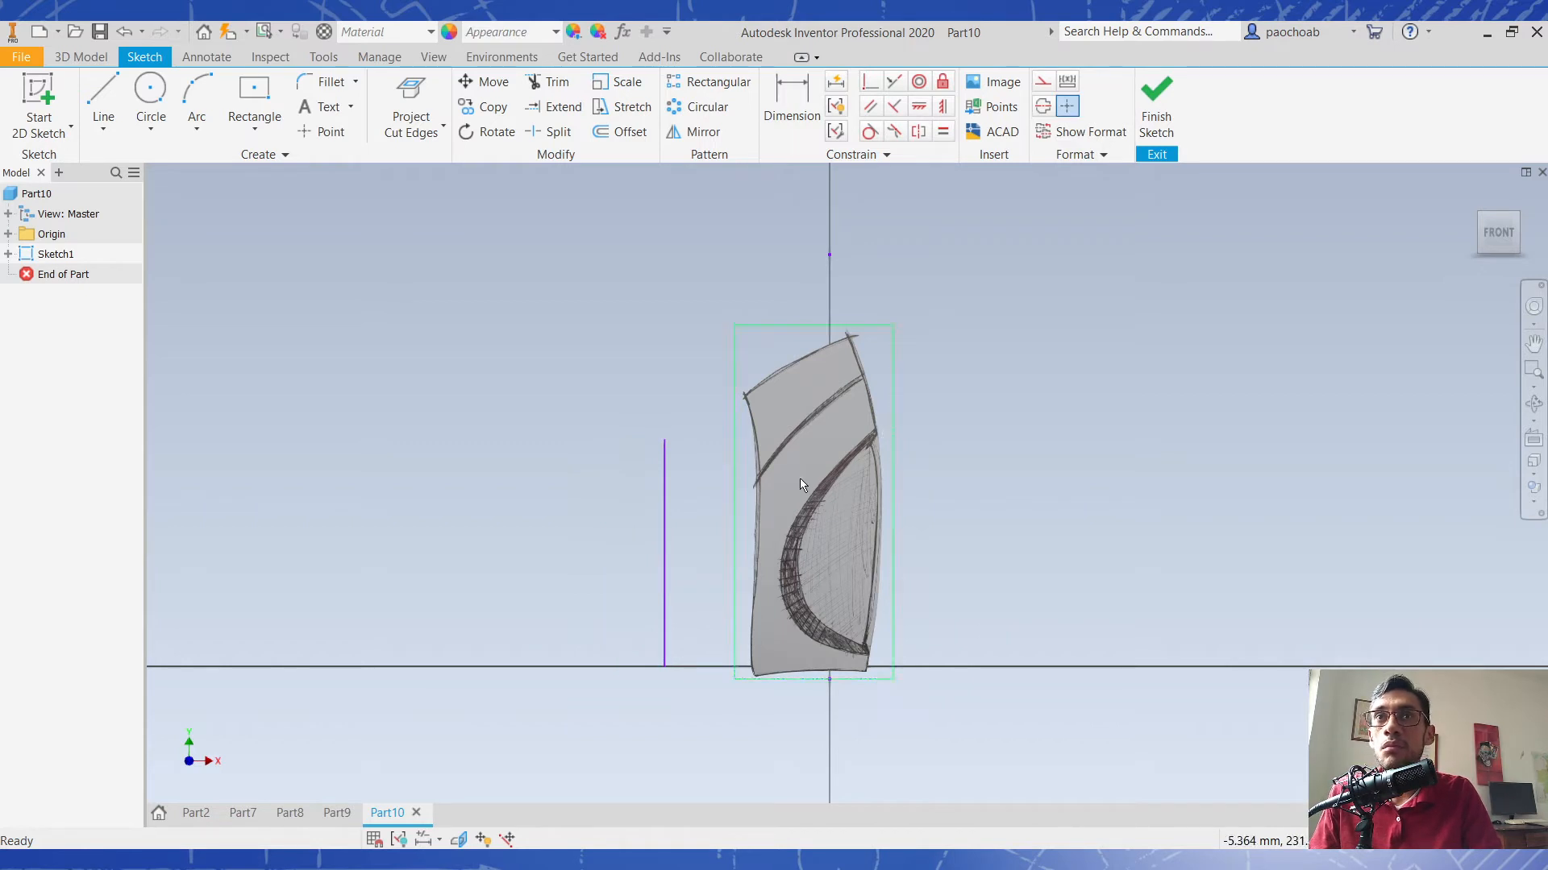
{"action": "left_click_drag", "start_coordinate": [664, 442], "coordinate": [661, 361]}
Dimension the length of the stretched vertical line and accept its drawn length.
{"action": "key", "text": "d"}
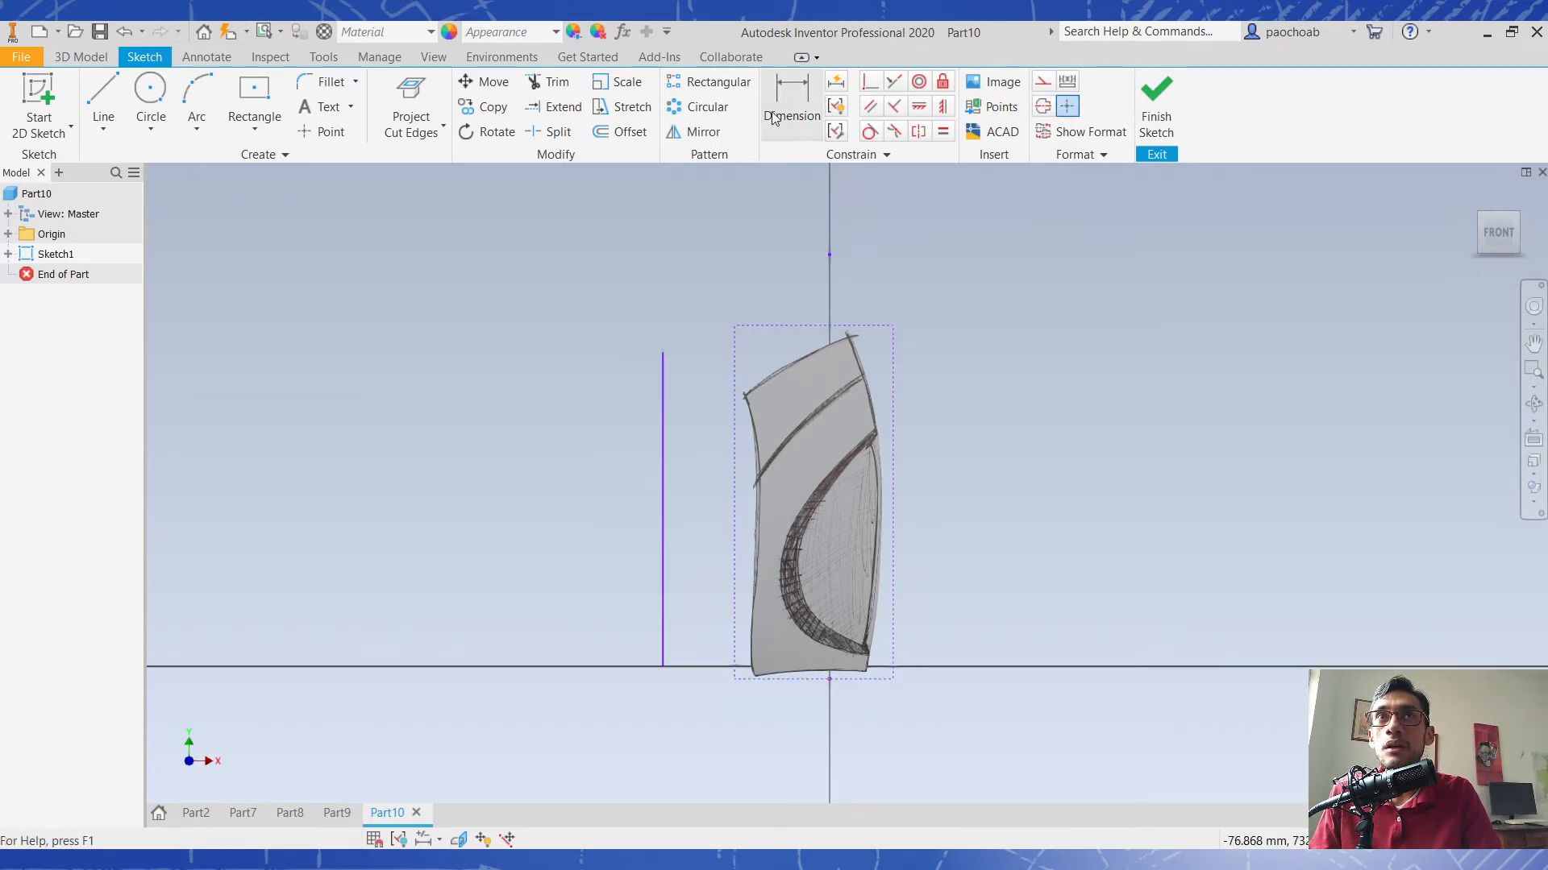
{"action": "left_click", "coordinate": [663, 498]}
{"action": "left_click", "coordinate": [616, 538]}
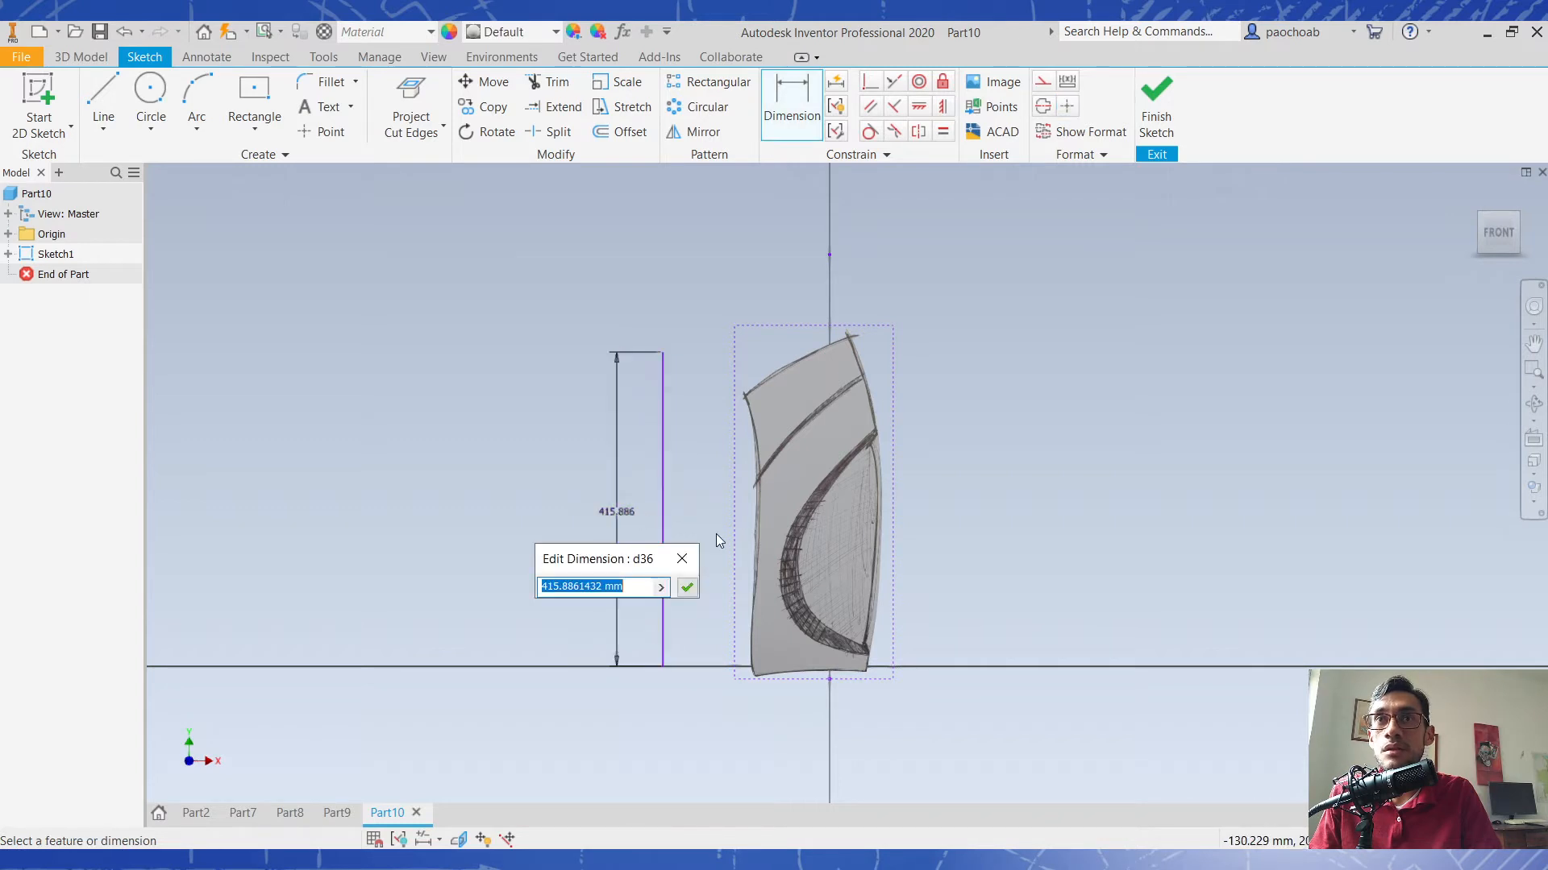
{"action": "left_click", "coordinate": [685, 587]}
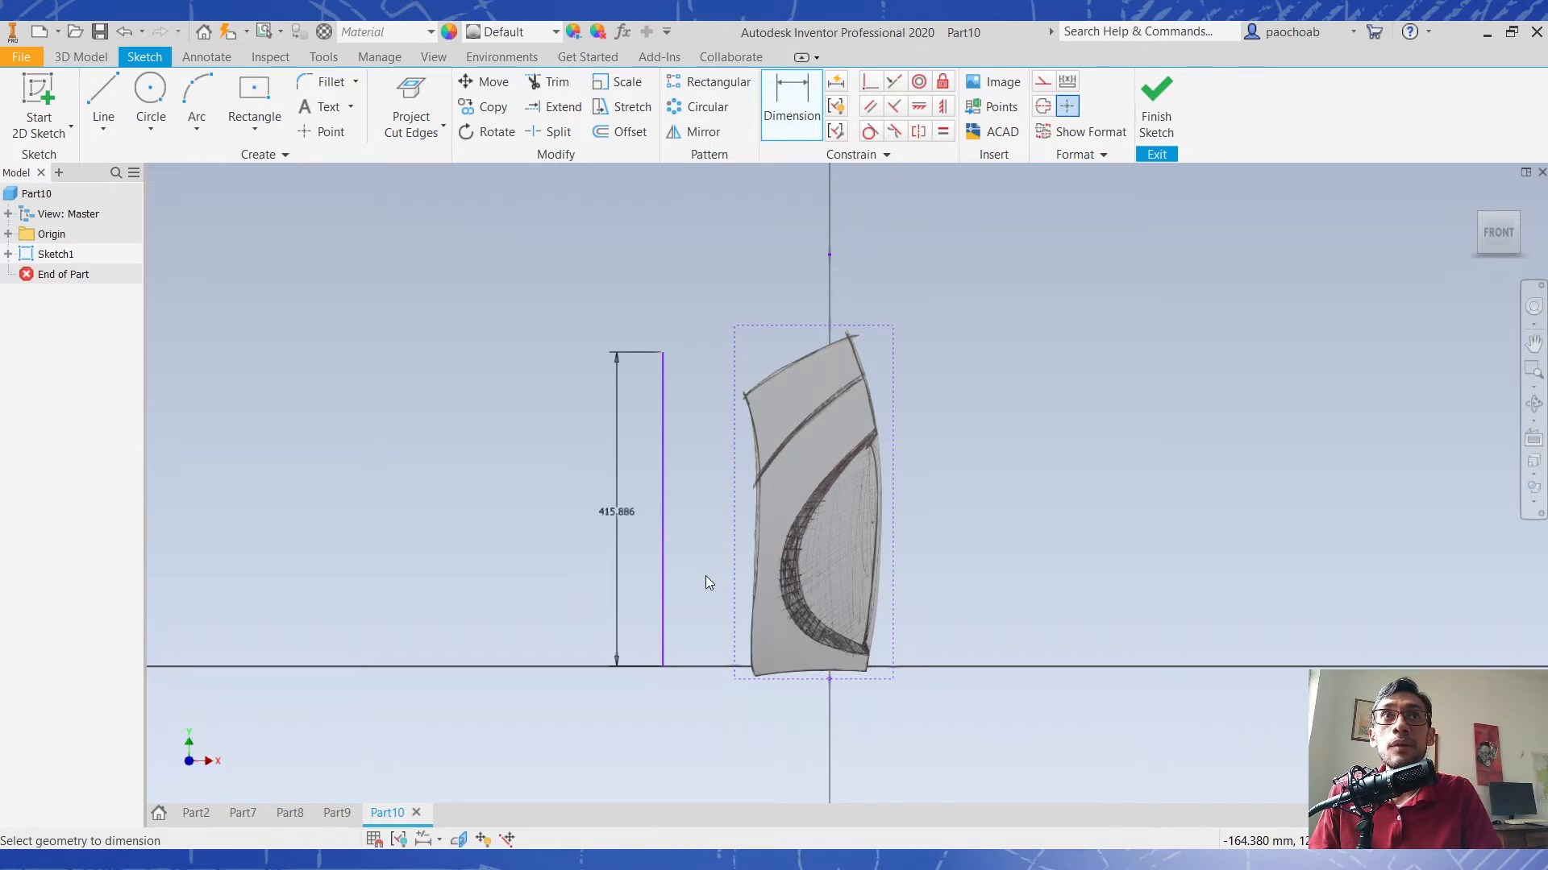
Start the Scale command on the grip picture, using the picture's lower-left corner as the base point.
{"action": "left_click", "coordinate": [619, 82]}
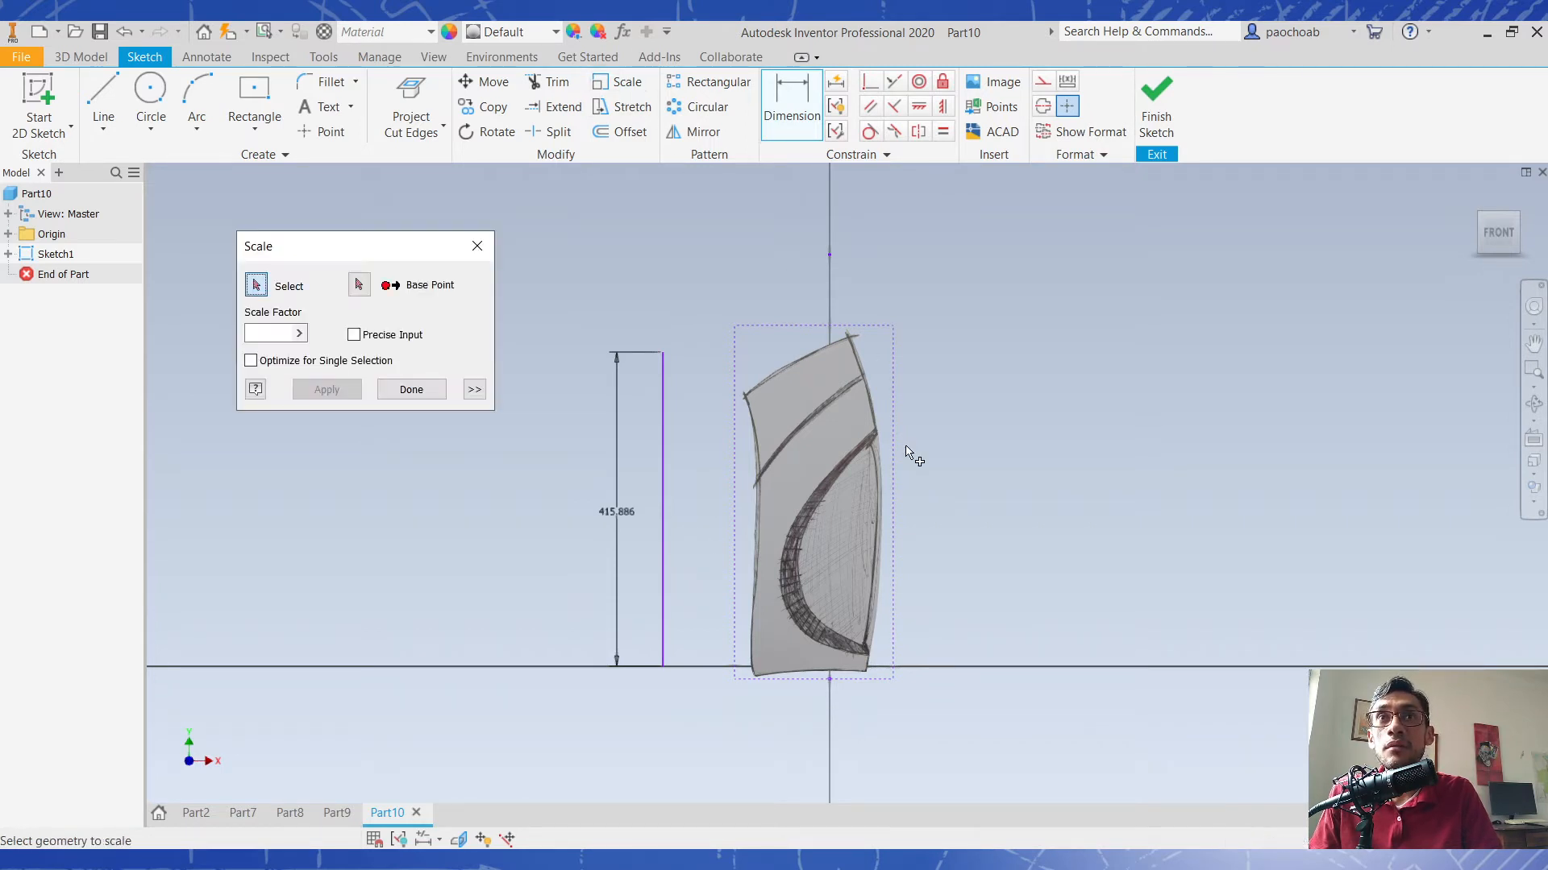
{"action": "left_click", "coordinate": [887, 448]}
{"action": "left_click", "coordinate": [358, 284]}
{"action": "left_click", "coordinate": [734, 679]}
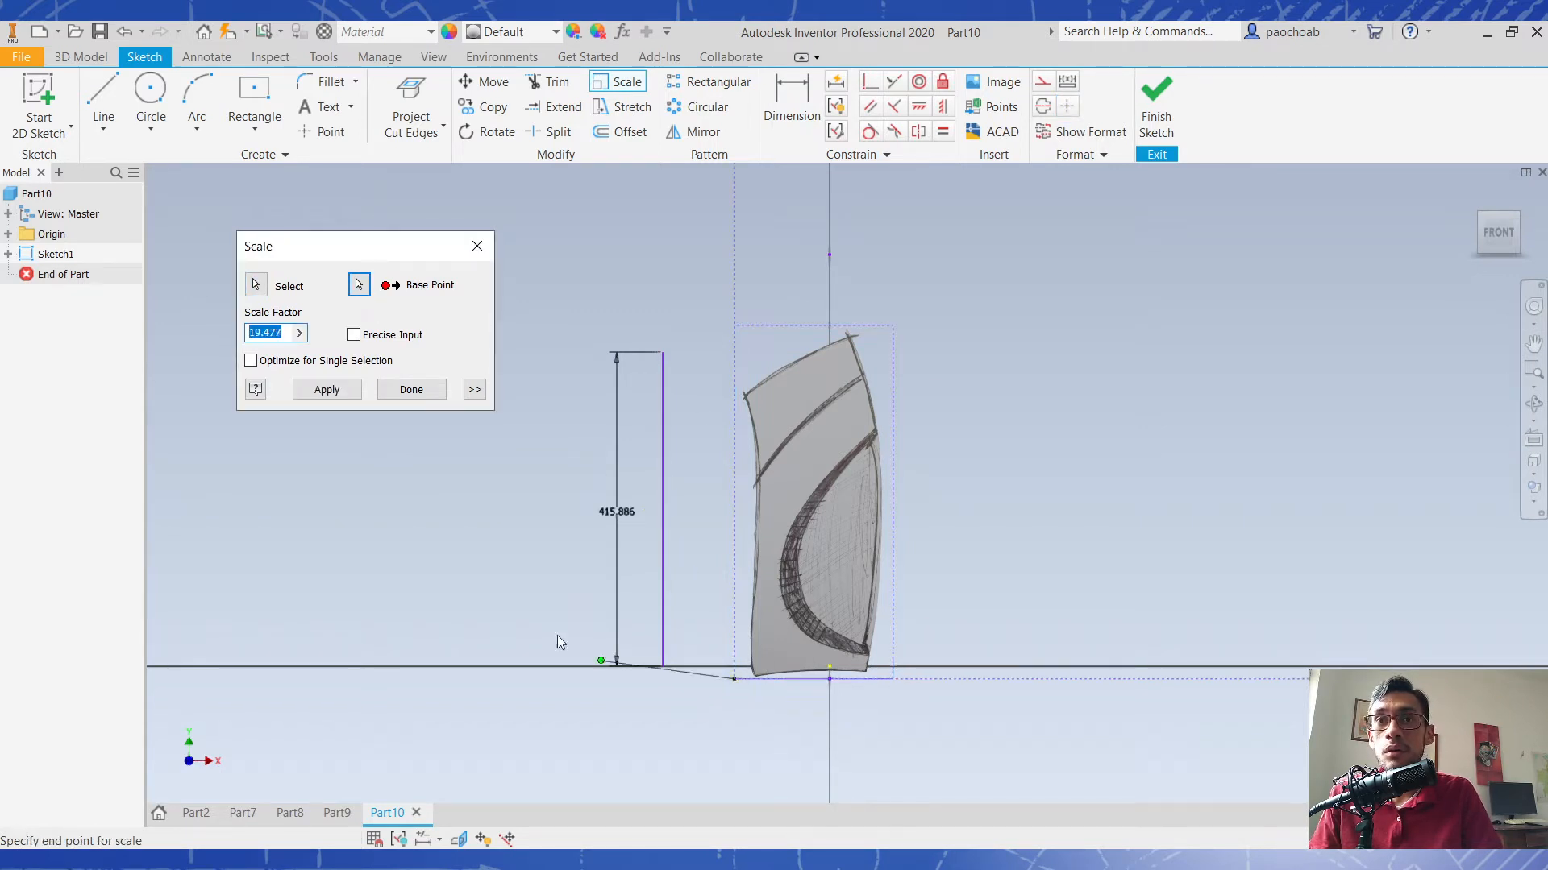
Scale the picture by 300/415.886, taking the divisor from the vertical line's dimension.
{"action": "left_click", "coordinate": [299, 333]}
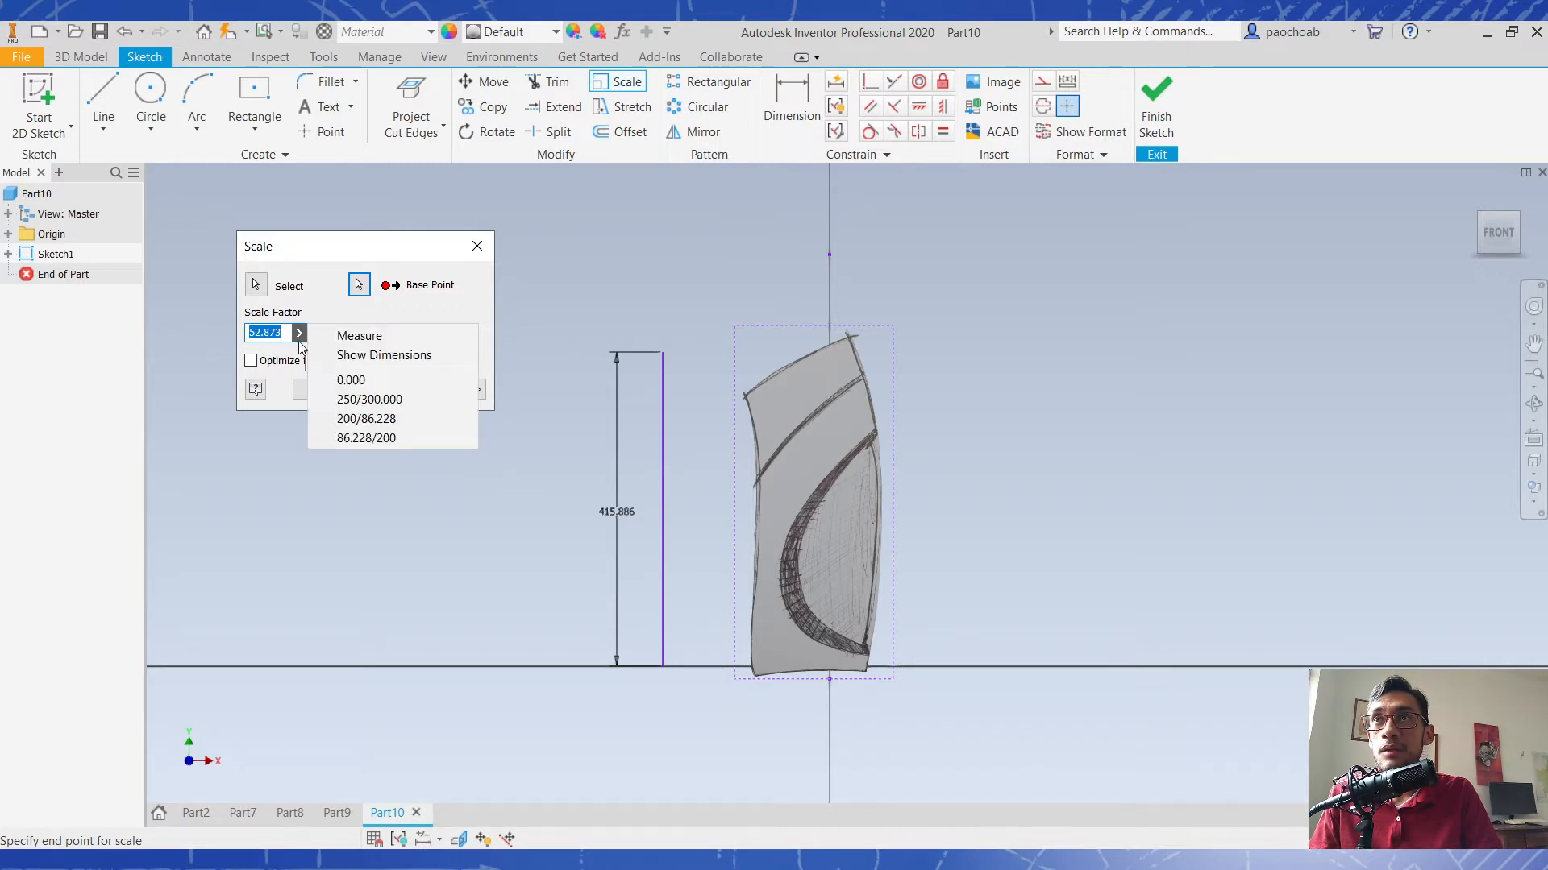
{"action": "left_click", "coordinate": [398, 339]}
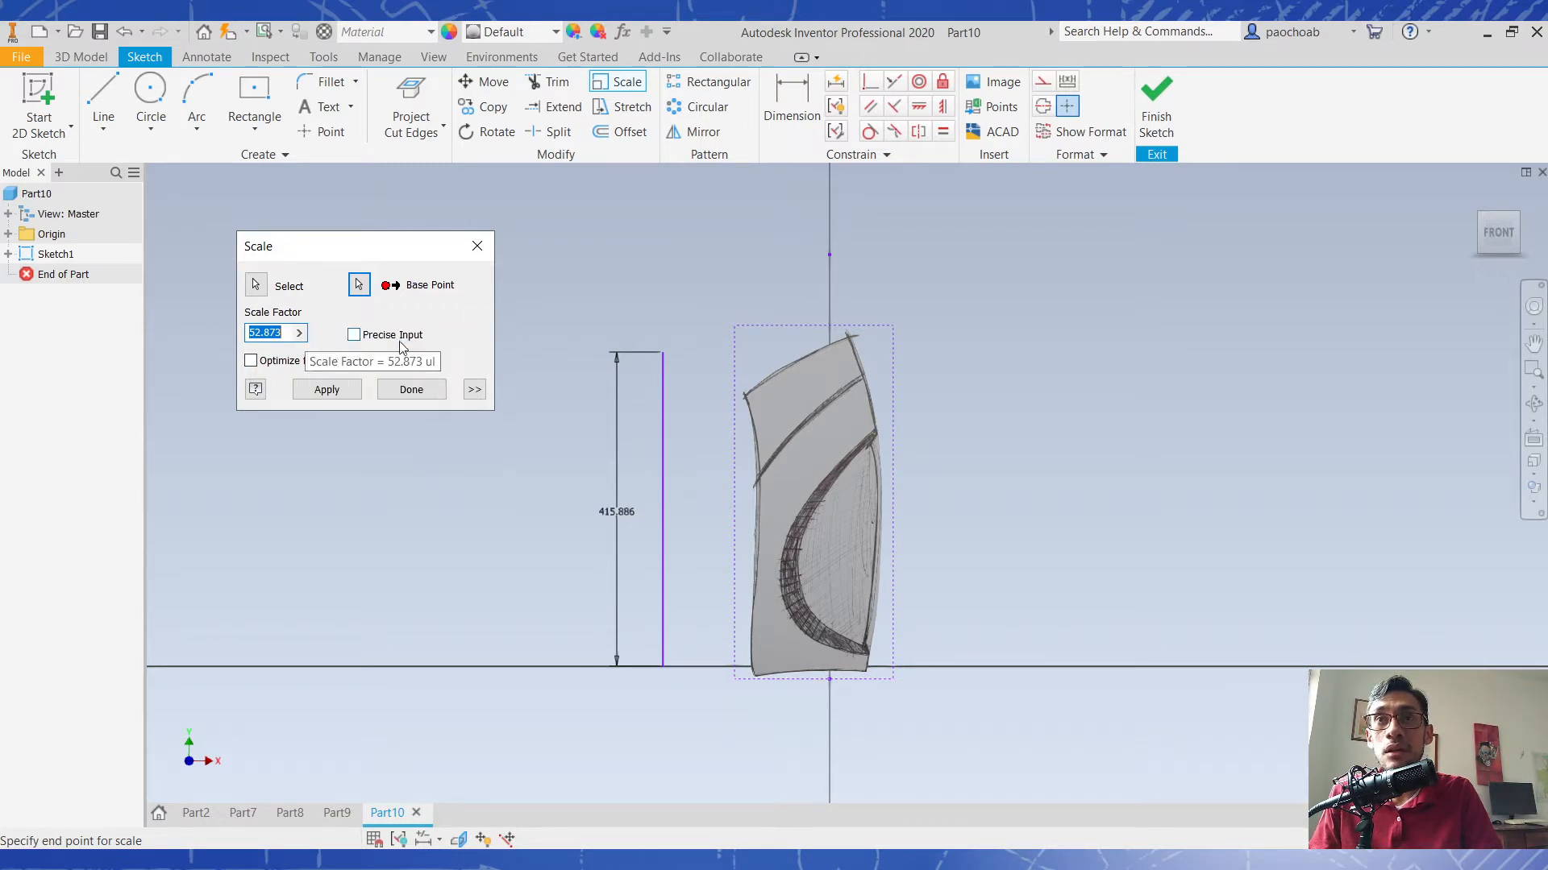
{"action": "left_click", "coordinate": [669, 518]}
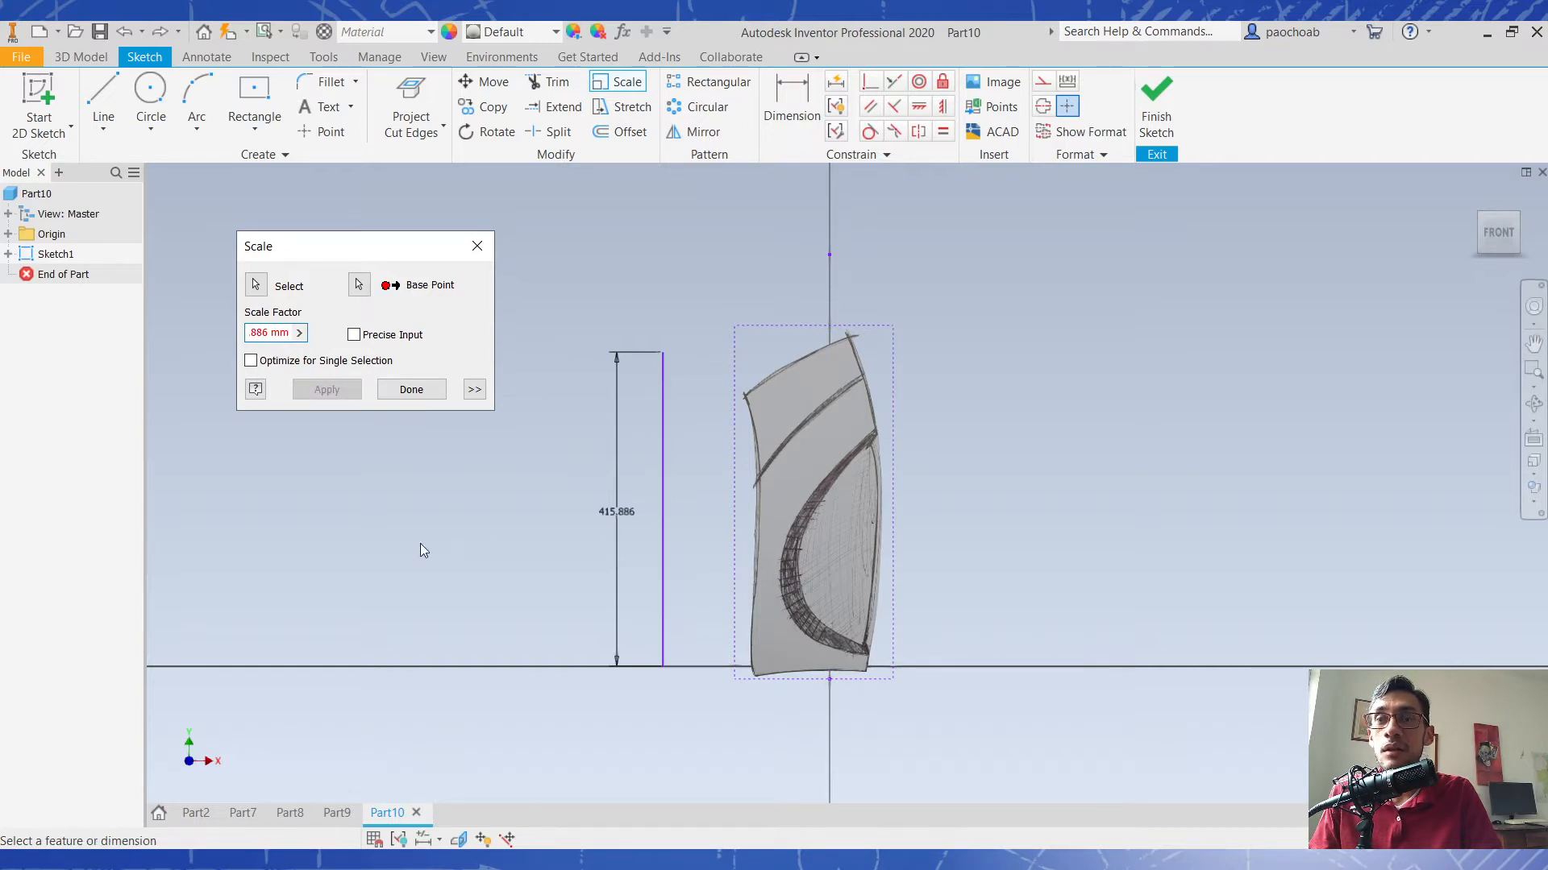
{"action": "key", "text": "Home"}
{"action": "key", "text": "End"}
{"action": "key", "text": "BackSpace"}
{"action": "key", "text": "BackSpace"}
{"action": "key", "text": "BackSpace"}
{"action": "key", "text": "BackSpace"}
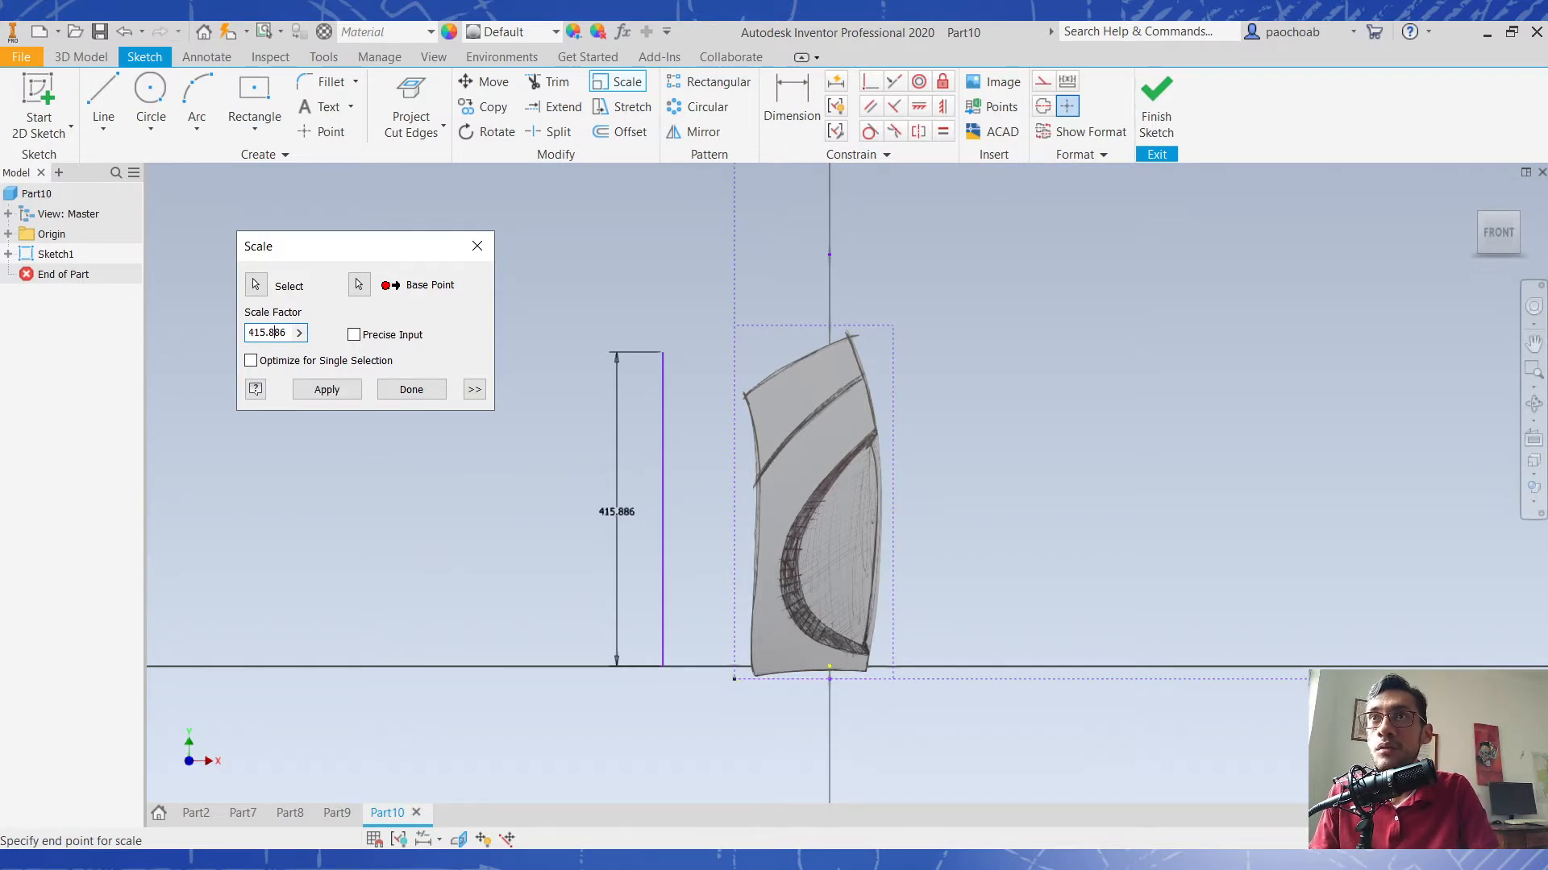
{"action": "type", "text": "300/"}
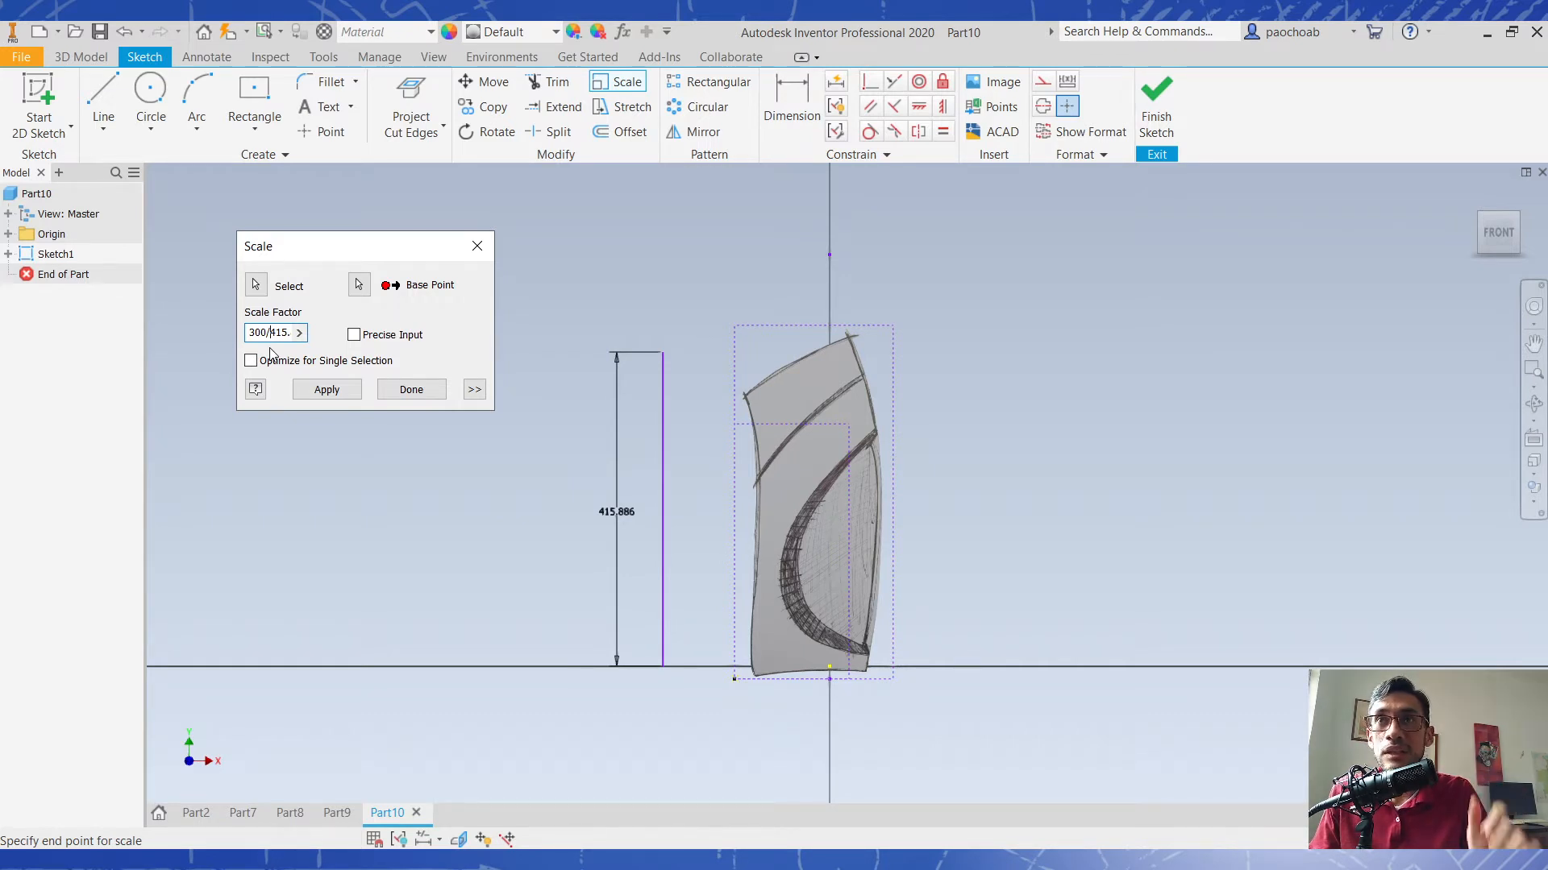
{"action": "left_click", "coordinate": [349, 394]}
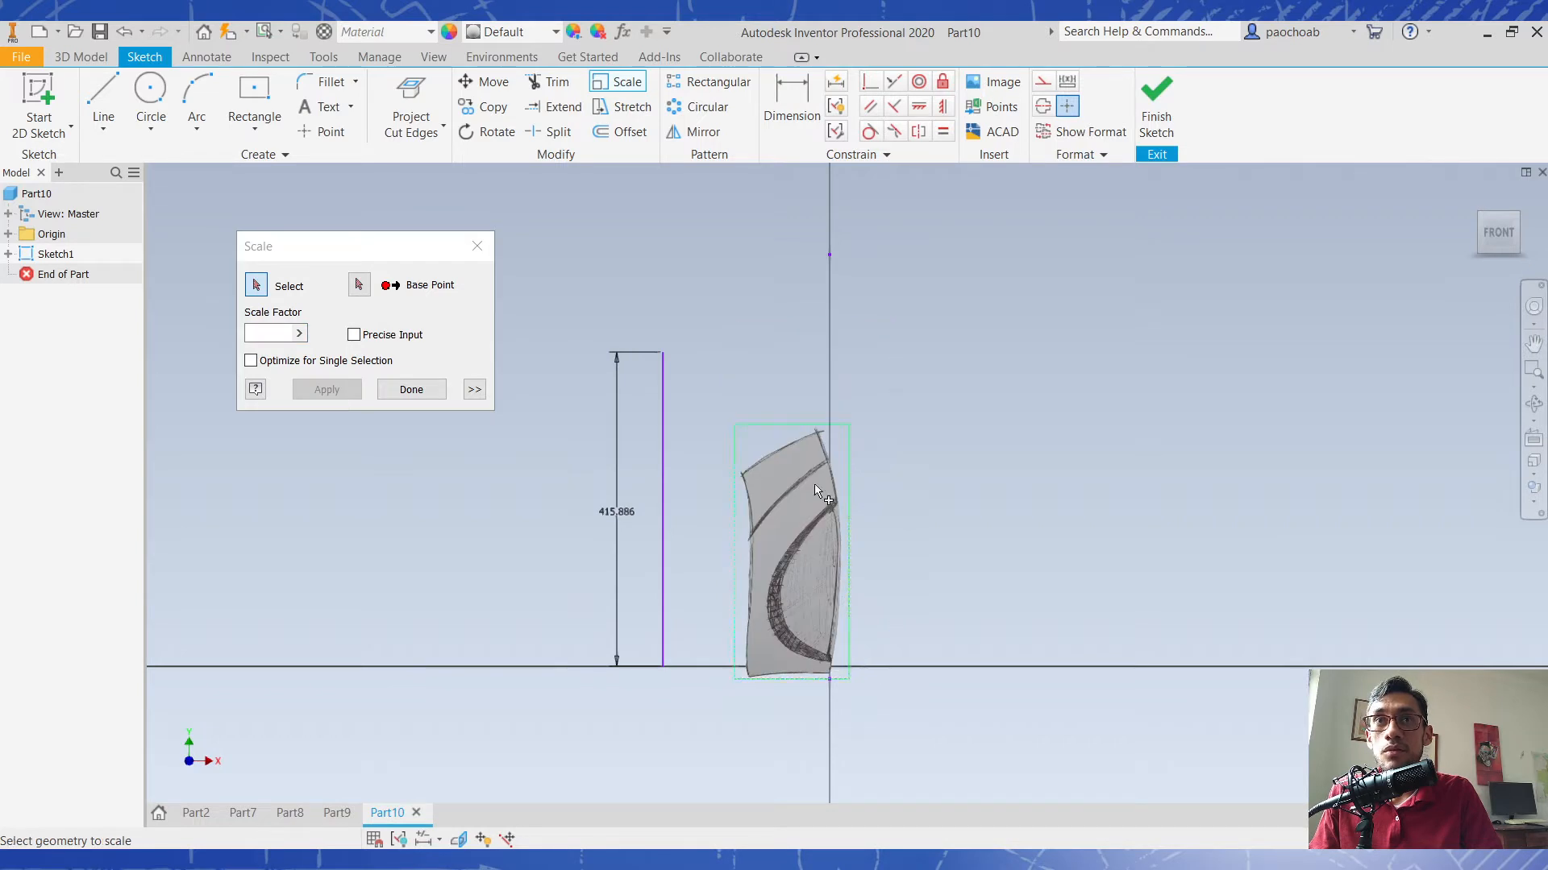
{"action": "left_click", "coordinate": [411, 389]}
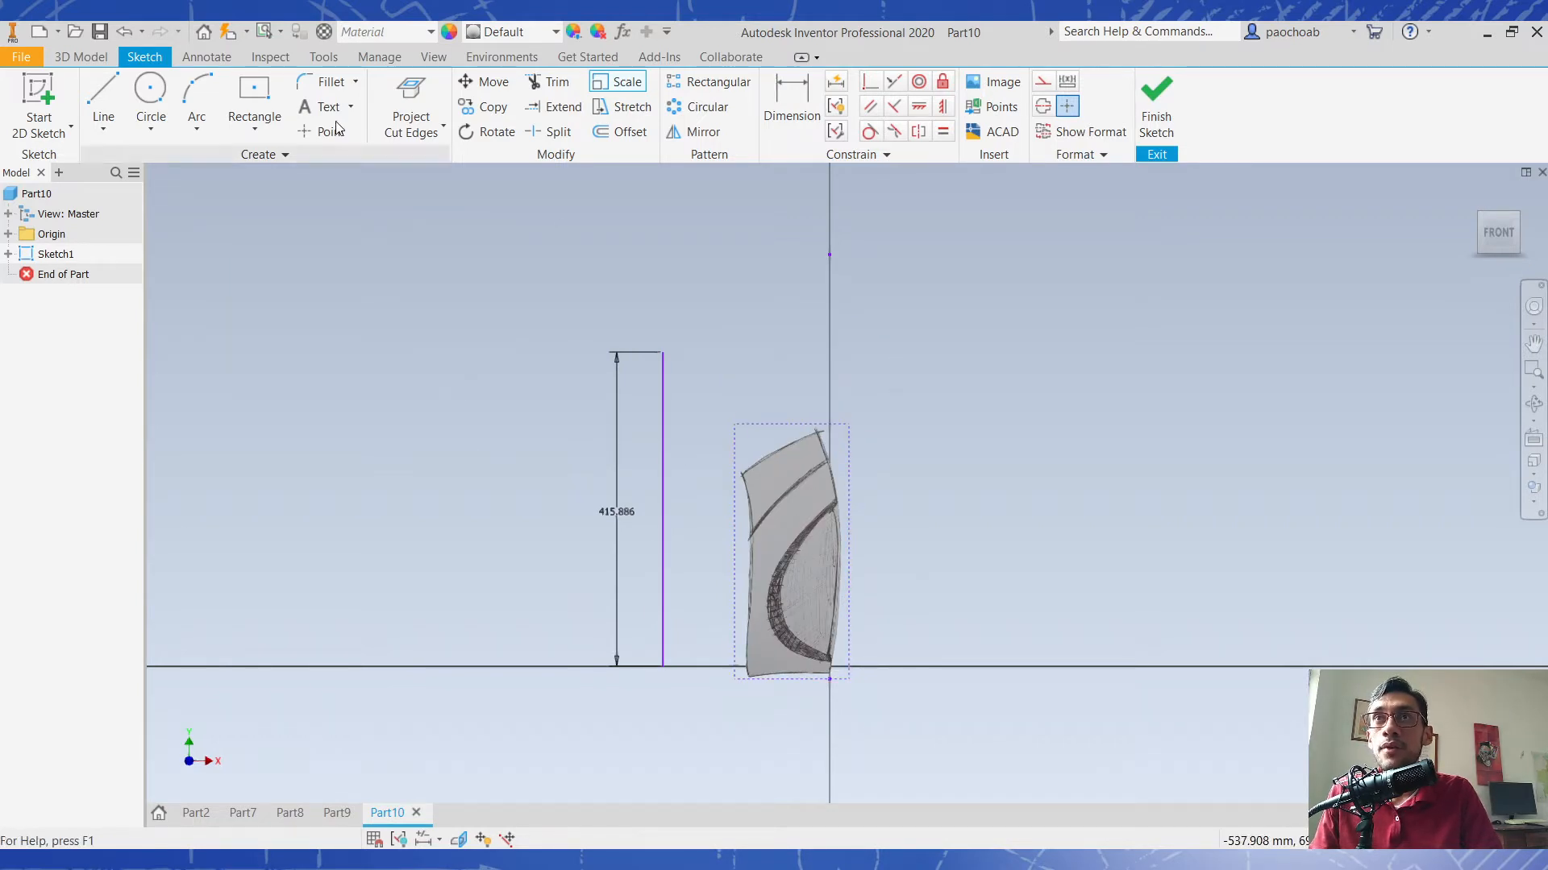
Draw a check line from the horizontal axis up along the scaled picture's left side, and delete it.
{"action": "left_click", "coordinate": [104, 97]}
{"action": "scroll", "coordinate": [729, 743], "scroll_direction": "up", "scroll_amount": 3}
{"action": "left_click", "coordinate": [731, 746]}
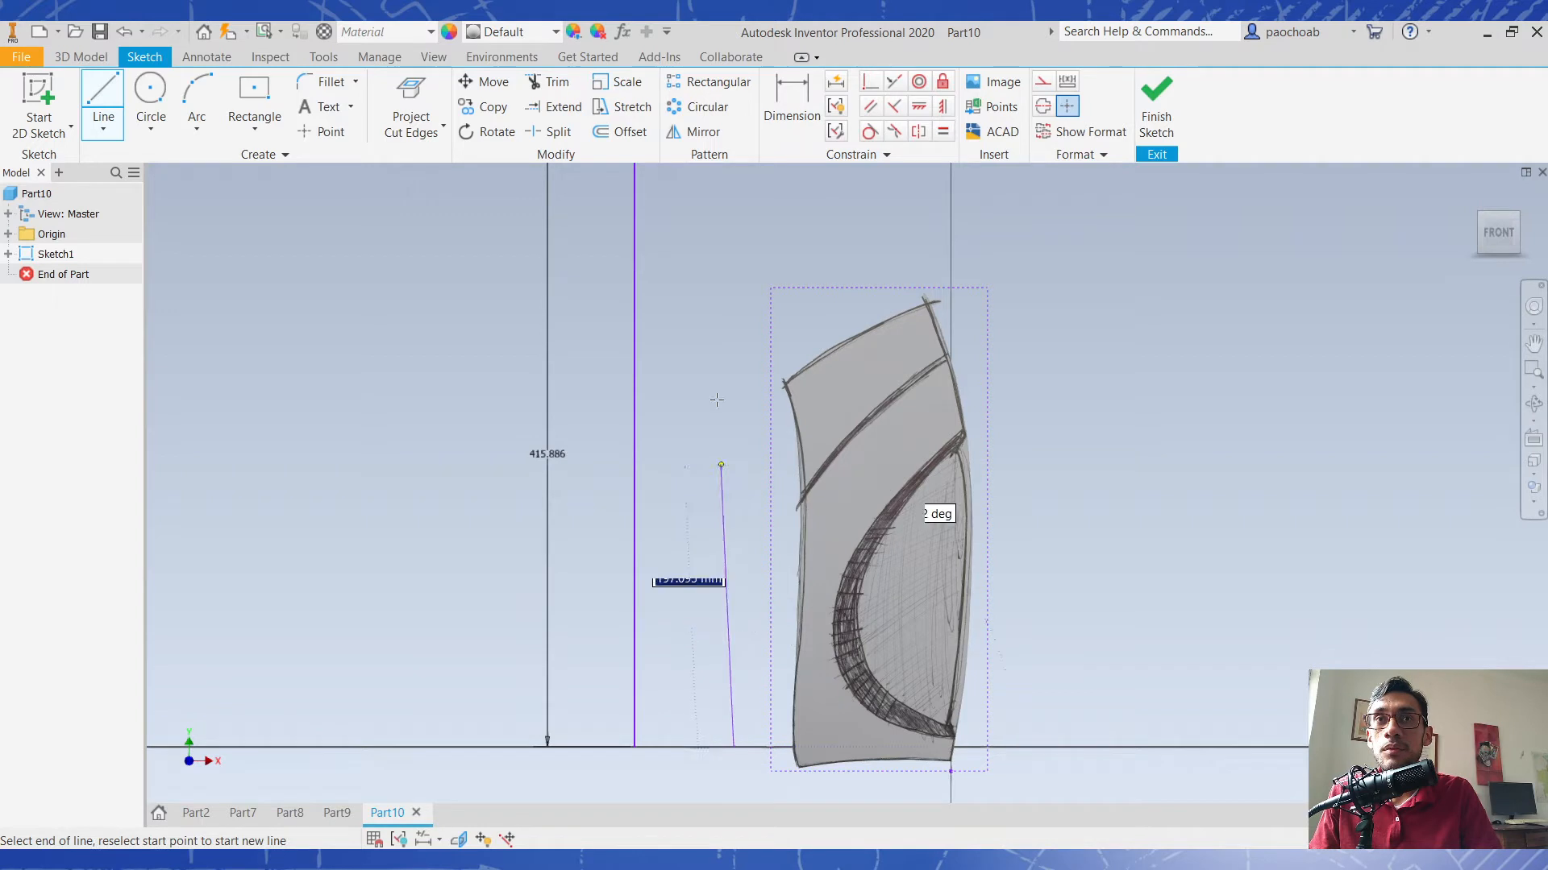
{"action": "left_click", "coordinate": [735, 314]}
{"action": "key", "text": "Escape"}
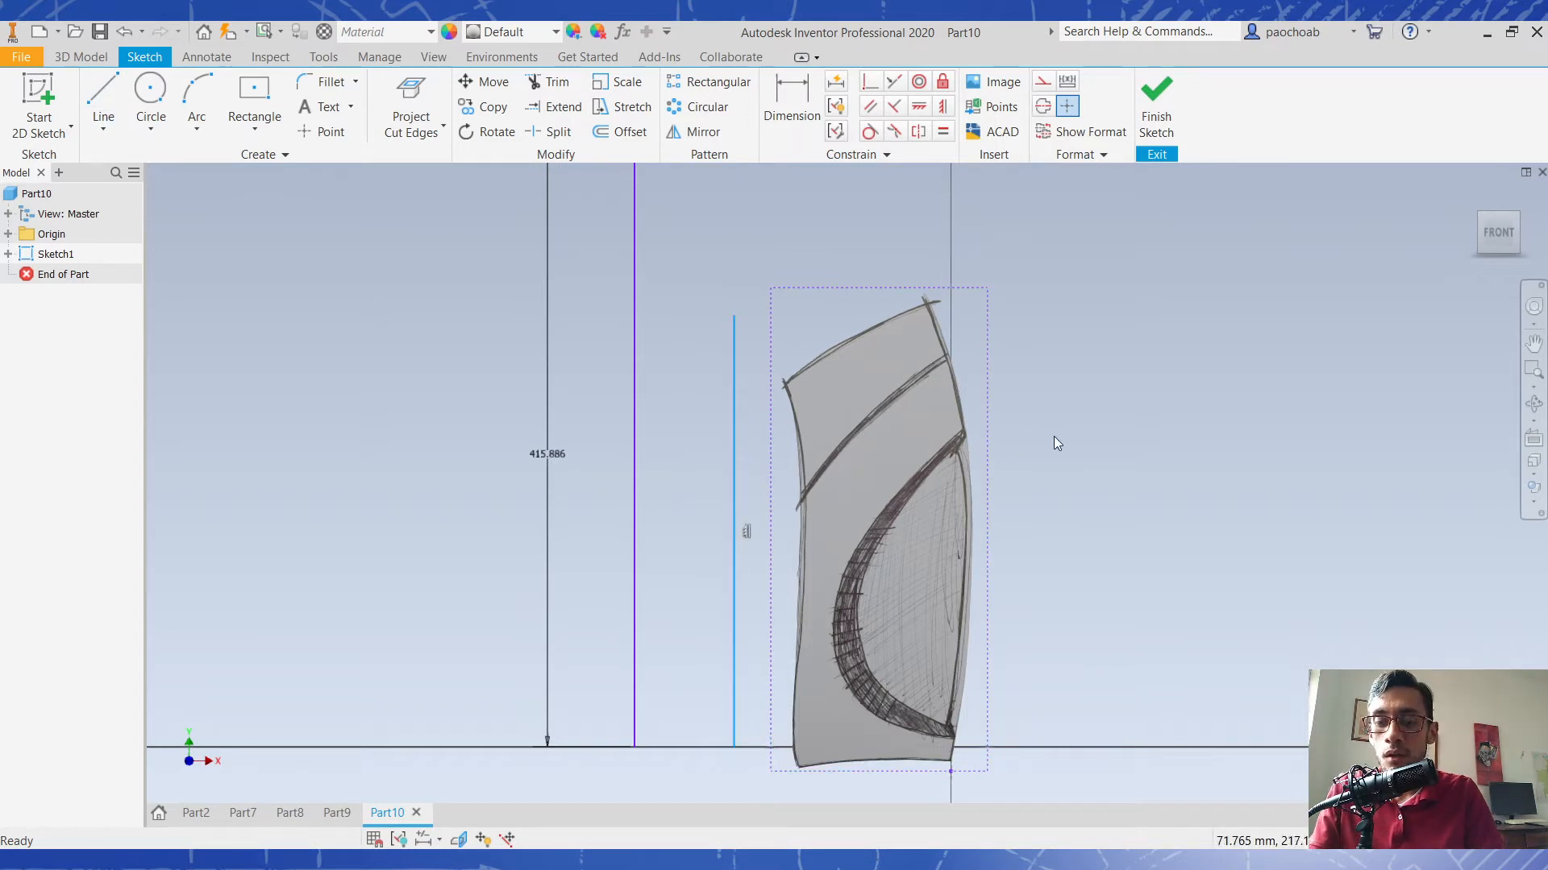
{"action": "key", "text": "Delete"}
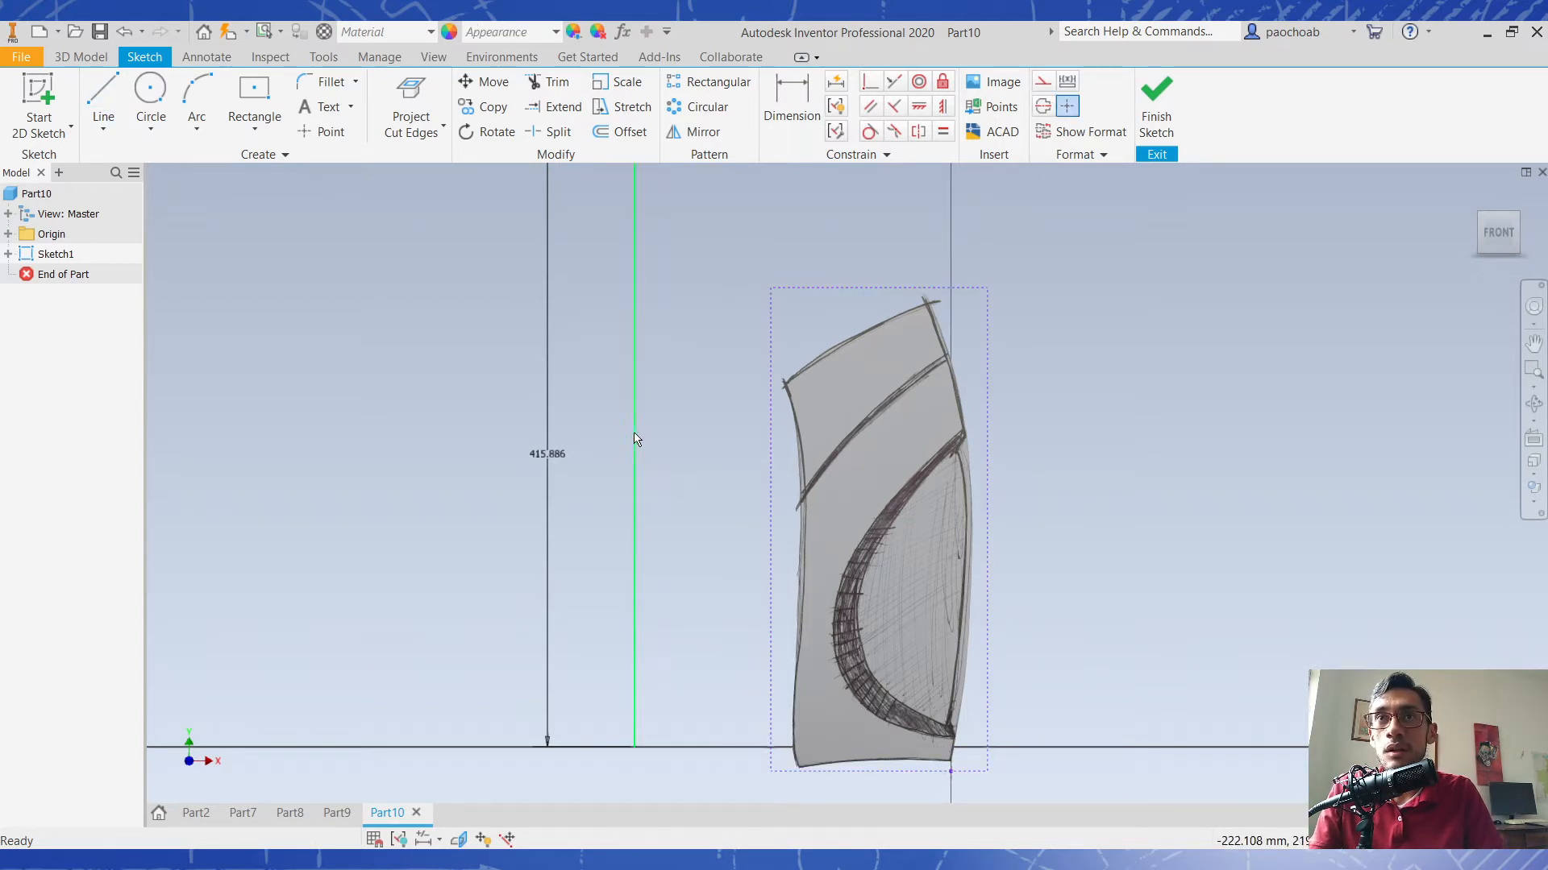
Delete the dimensioned vertical line, move the picture so the grip's base is centred on the origin, and finish the sketch.
{"action": "key", "text": "Delete"}
{"action": "left_click_drag", "start_coordinate": [846, 433], "coordinate": [922, 420]}
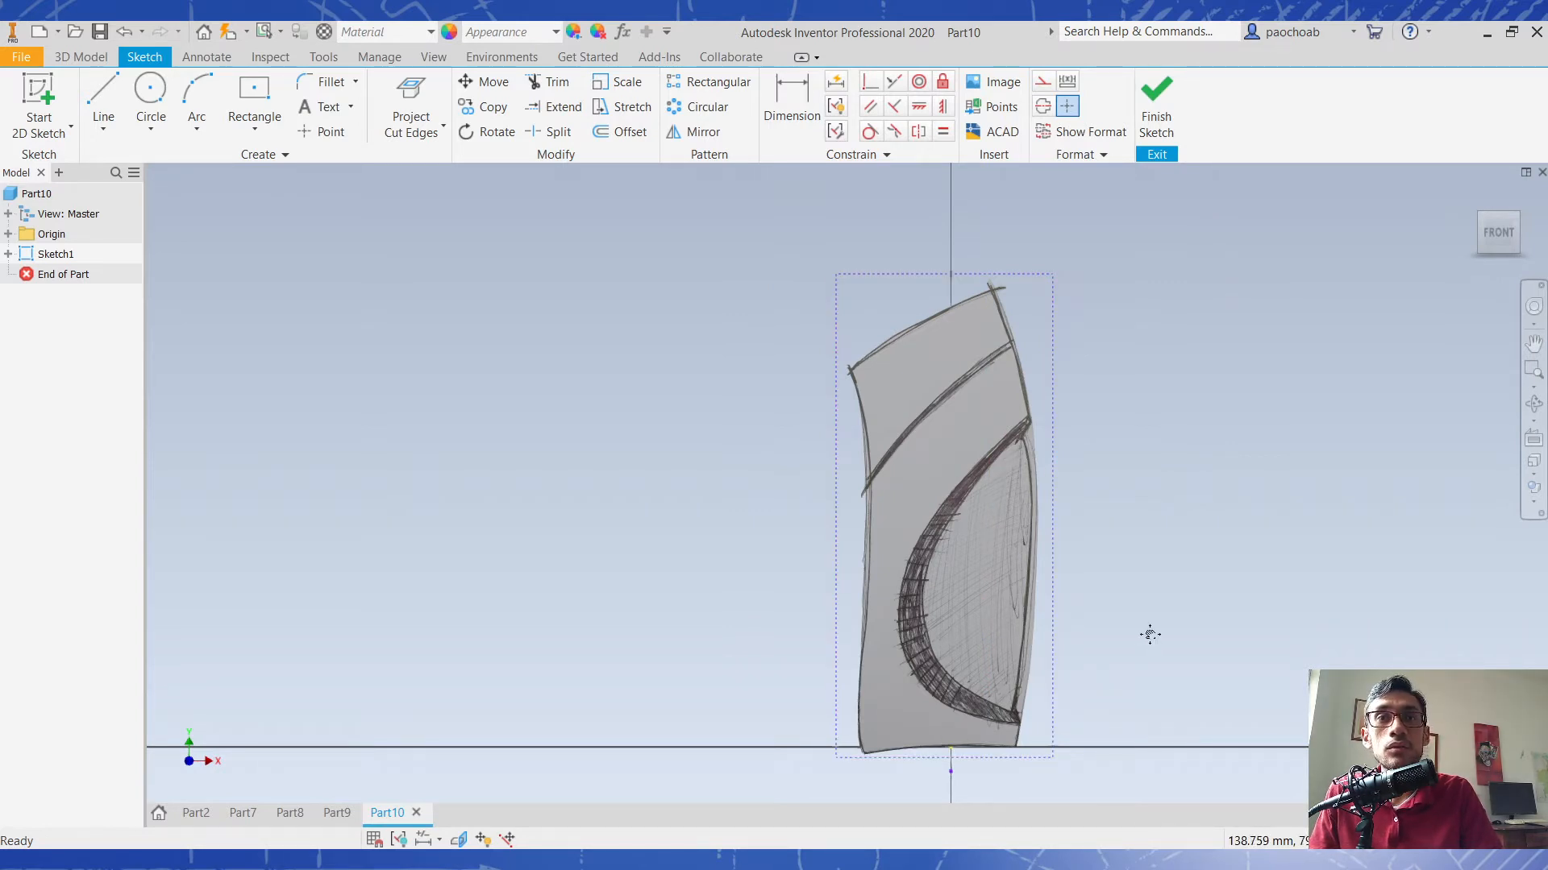
{"action": "left_click", "coordinate": [1156, 104]}
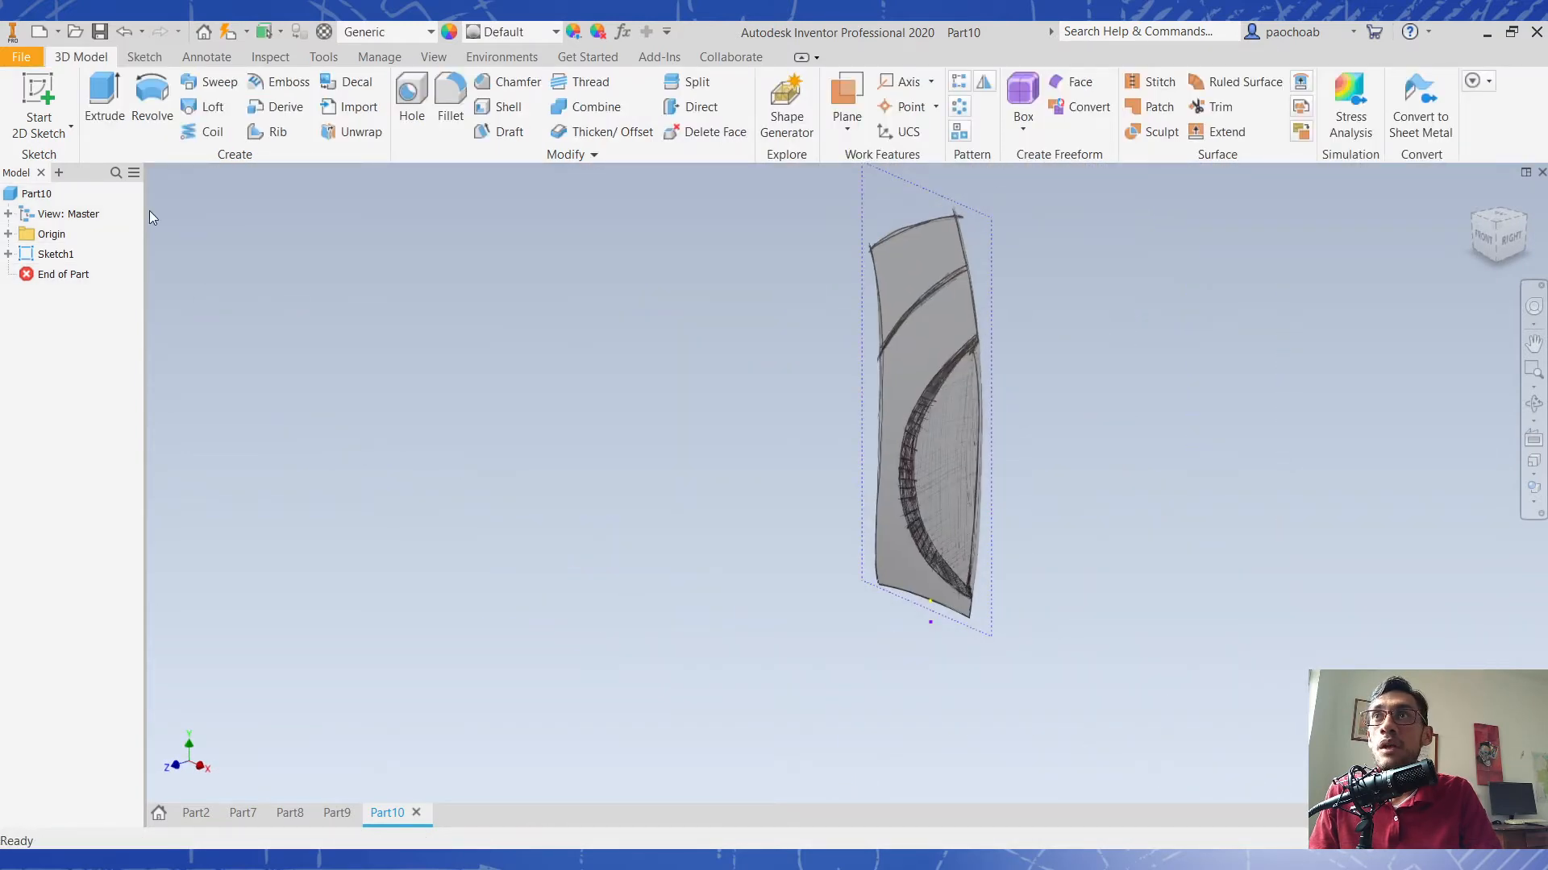
{"action": "key", "text": "s"}
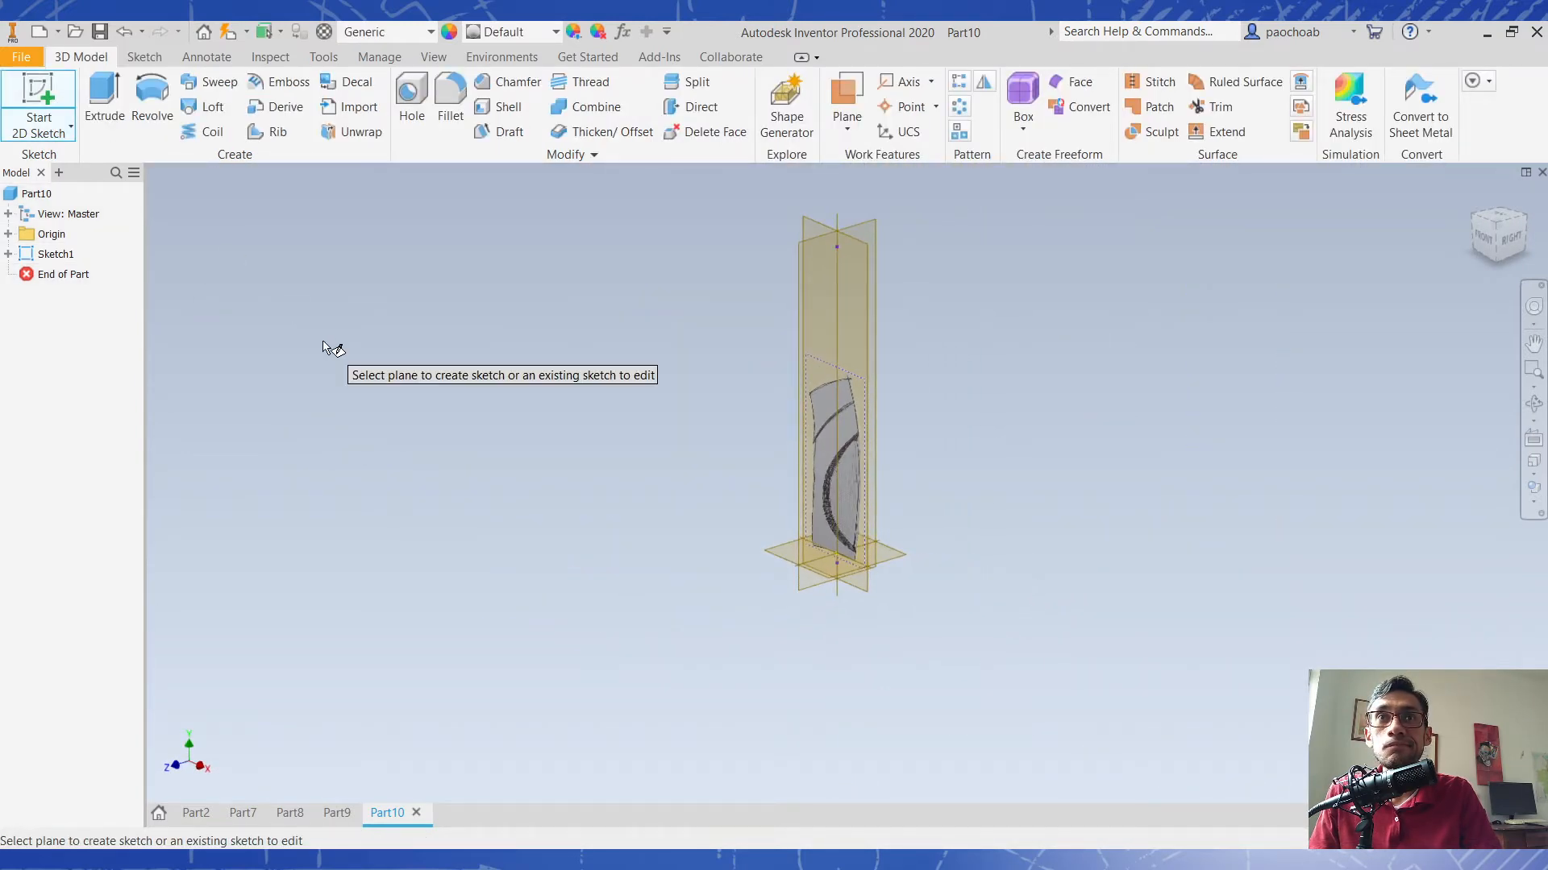
{"action": "scroll", "coordinate": [773, 528], "scroll_direction": "up", "scroll_amount": 5}
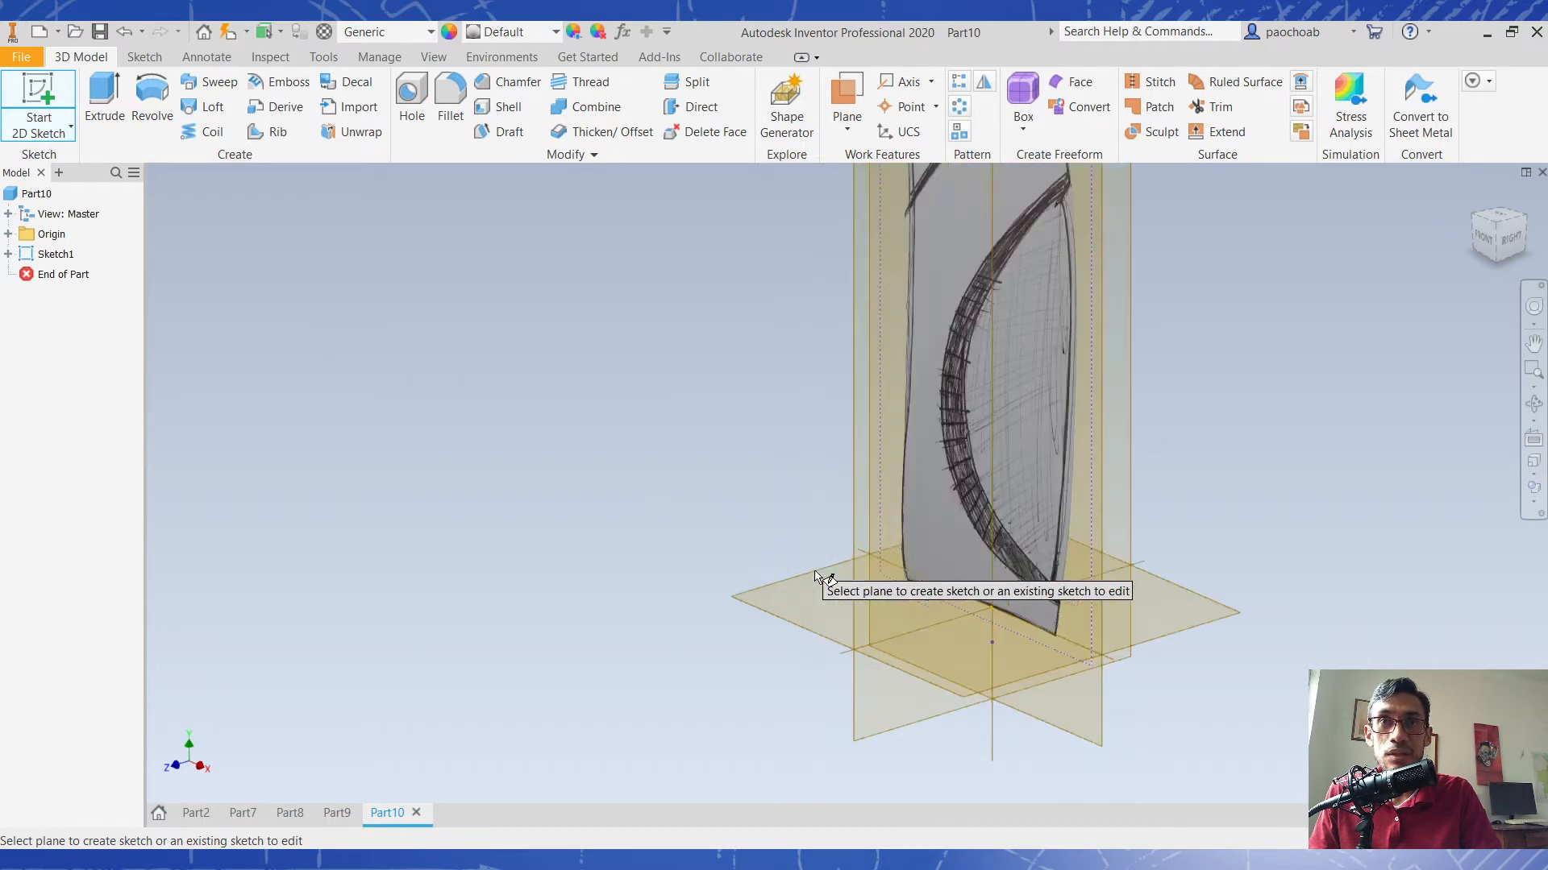
{"action": "scroll", "coordinate": [758, 436], "scroll_direction": "down", "scroll_amount": 2}
{"action": "middle_click_drag", "start_coordinate": [759, 436], "coordinate": [701, 528]}
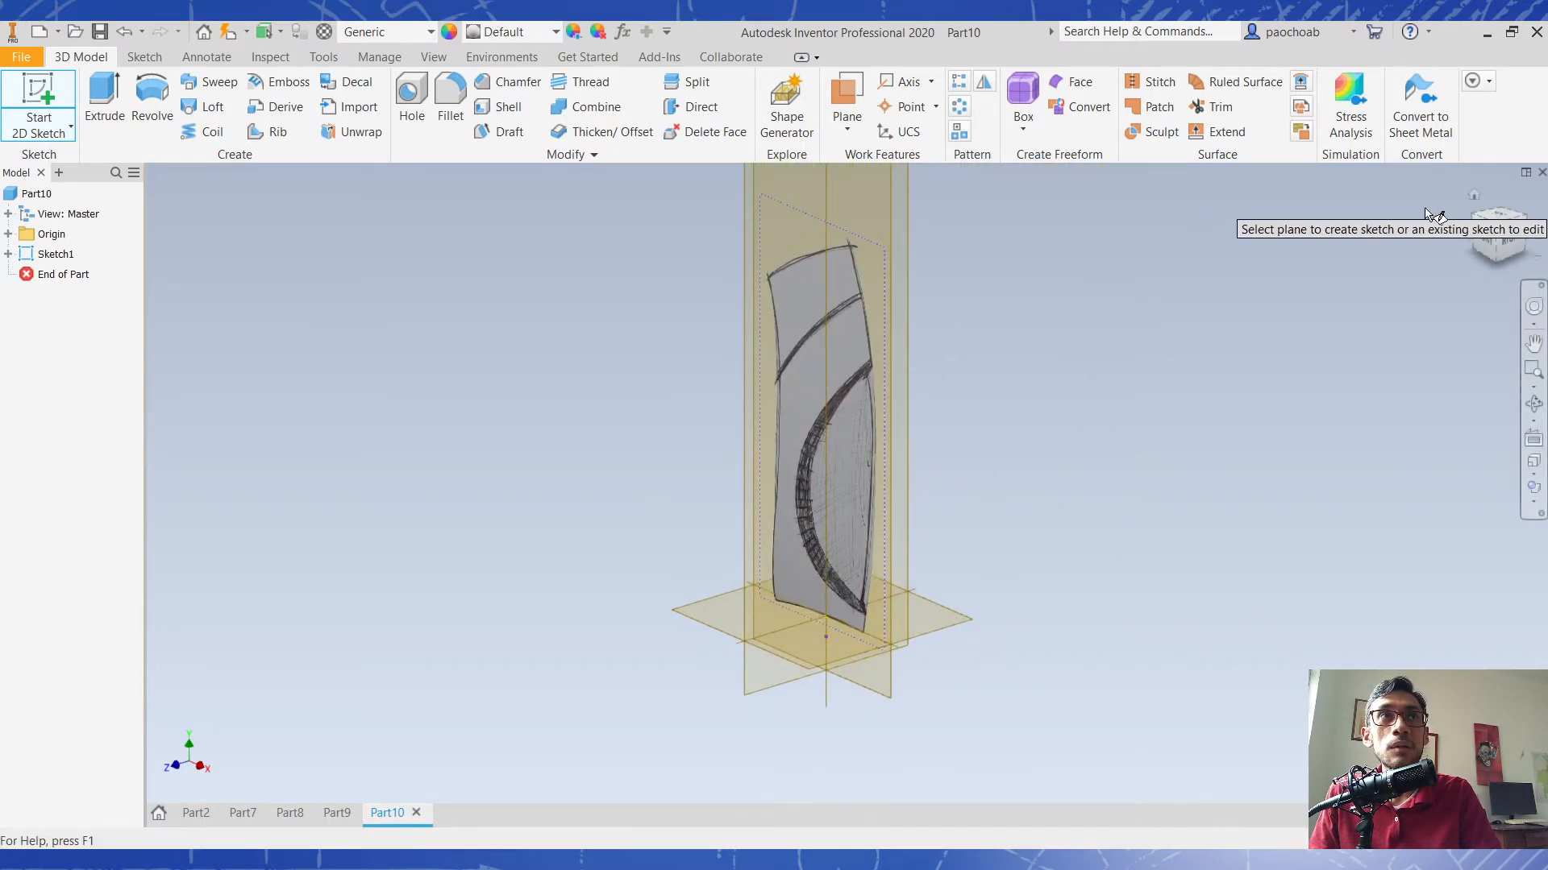
{"action": "left_click", "coordinate": [1540, 172]}
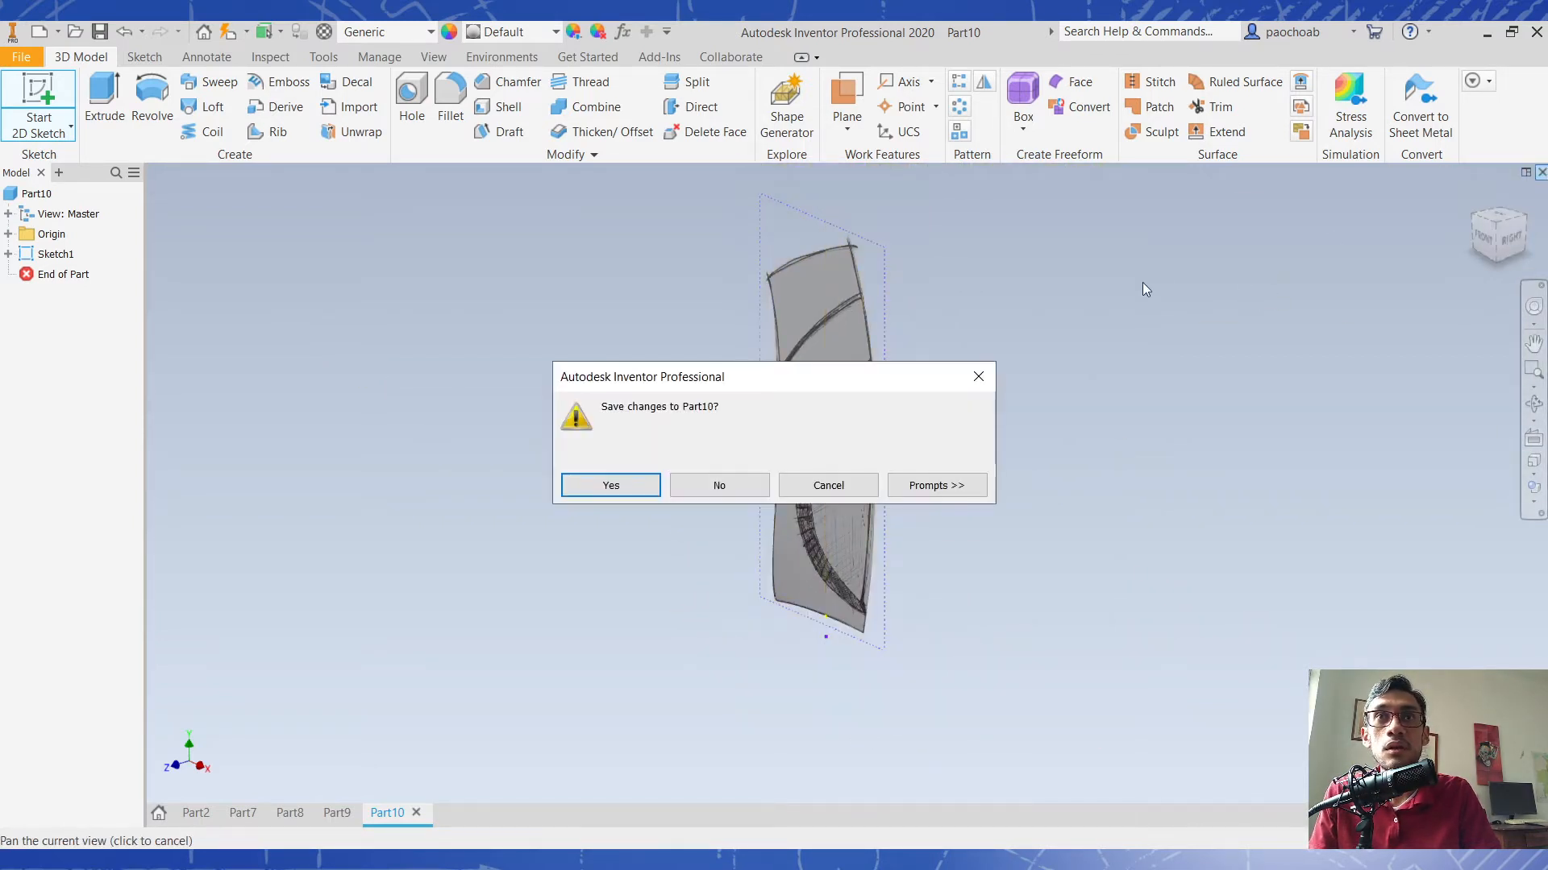
{"action": "left_click", "coordinate": [831, 482]}
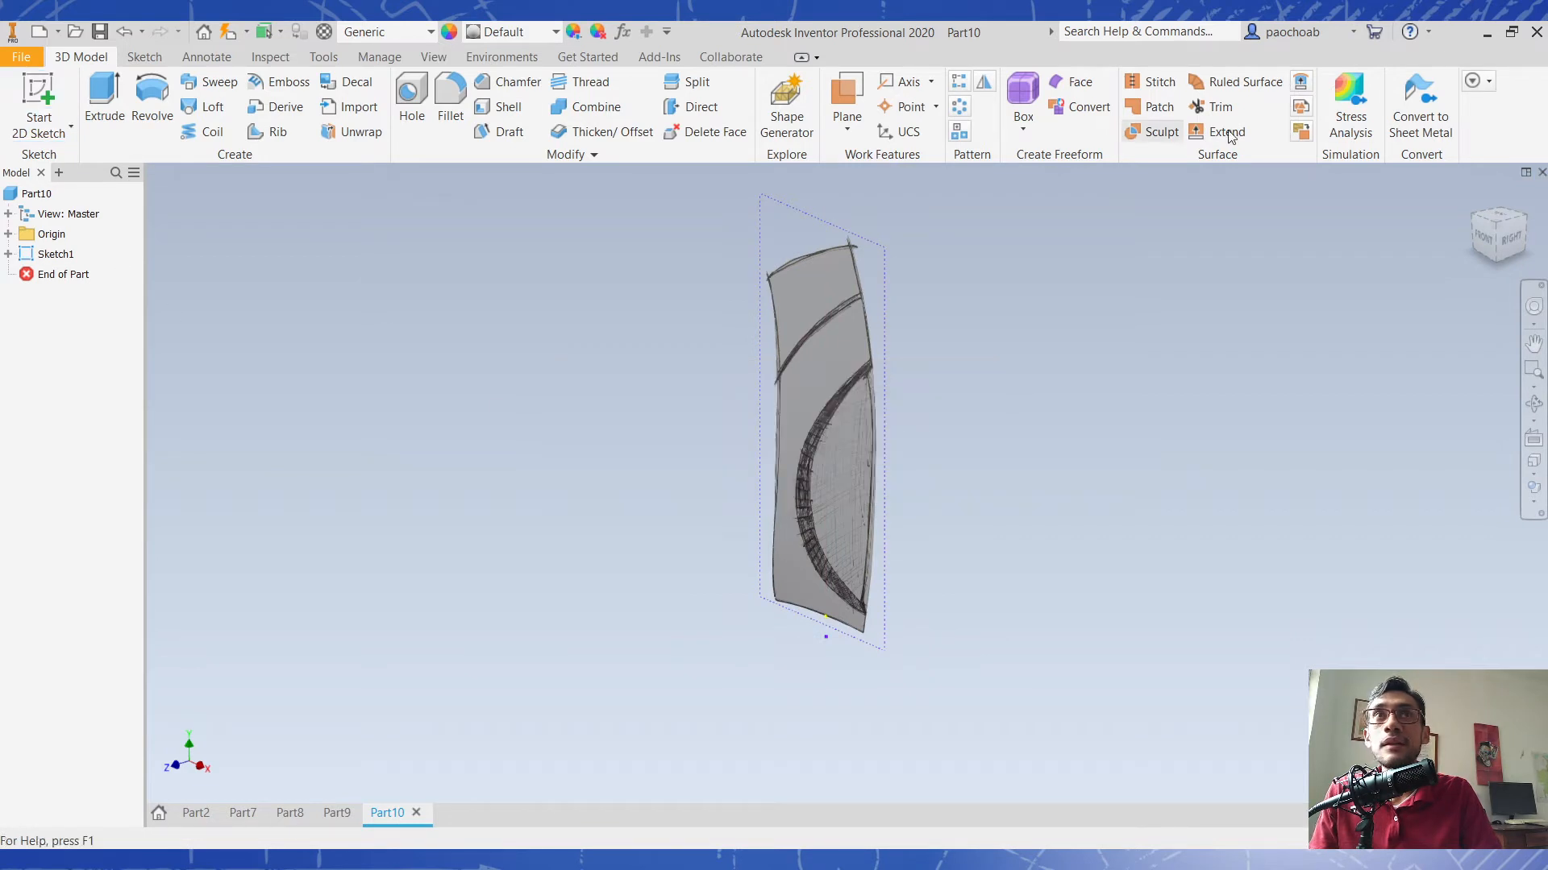
Delete Sketch1 with the grip picture and undo the deletion.
{"action": "right_click", "coordinate": [58, 258]}
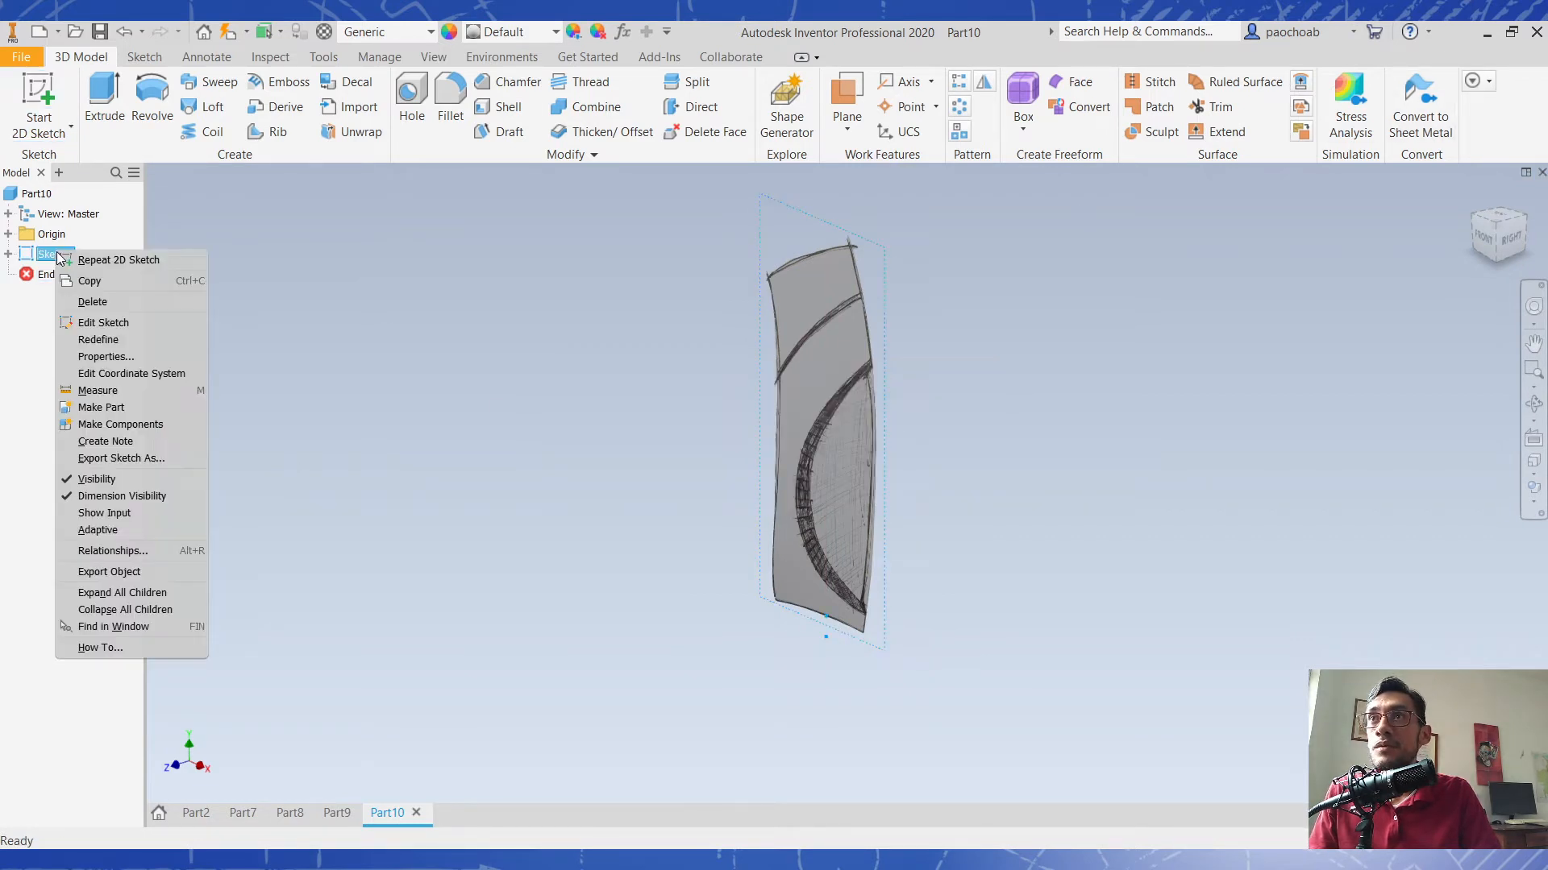
{"action": "left_click", "coordinate": [131, 303]}
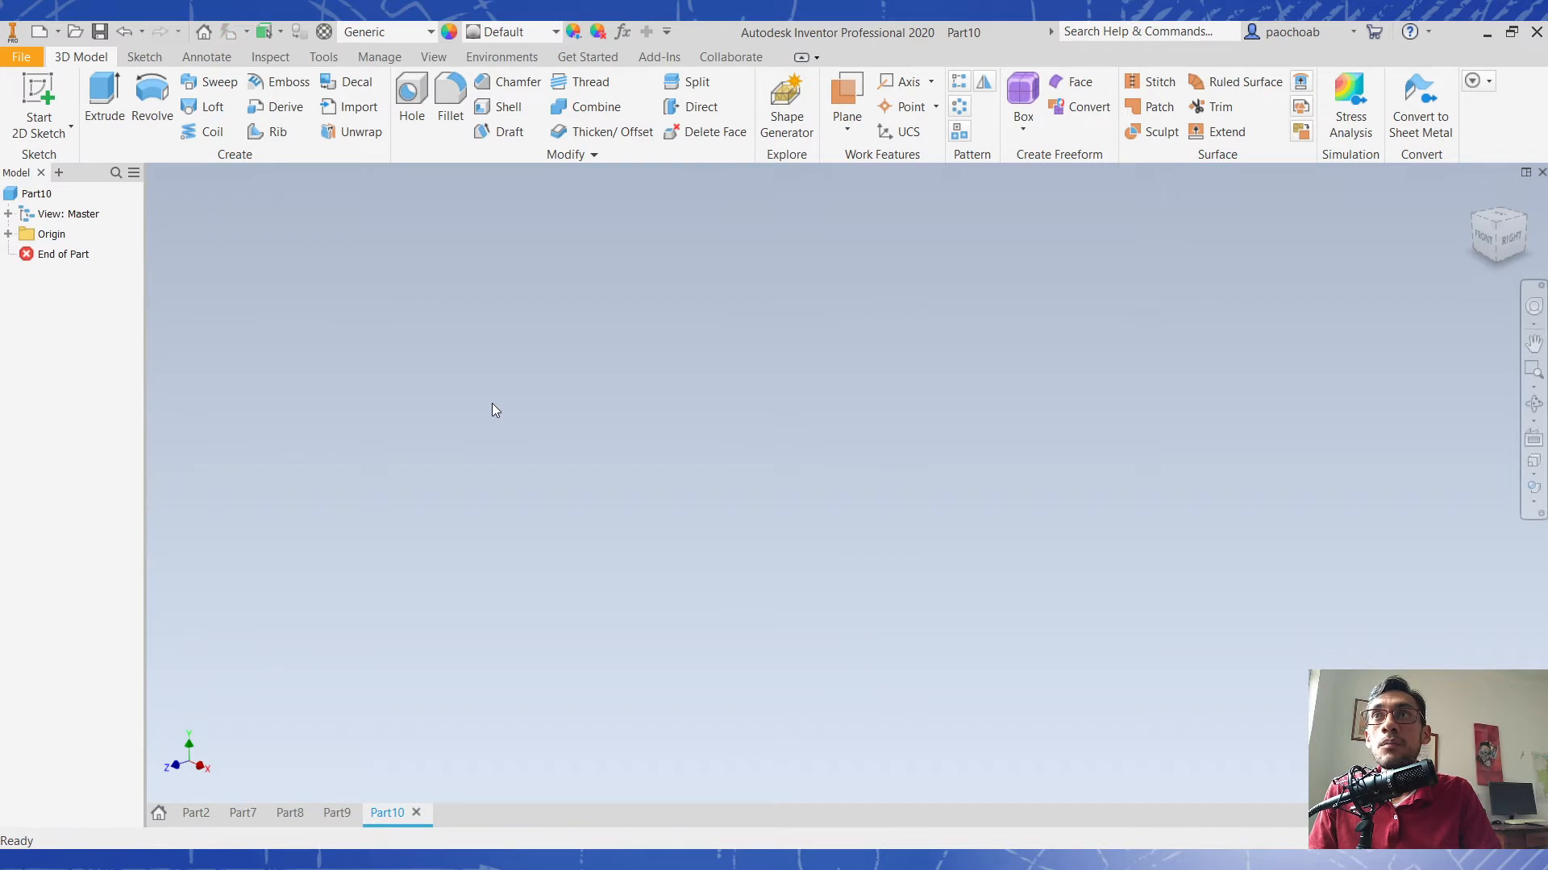
{"action": "key", "text": "ctrl+z"}
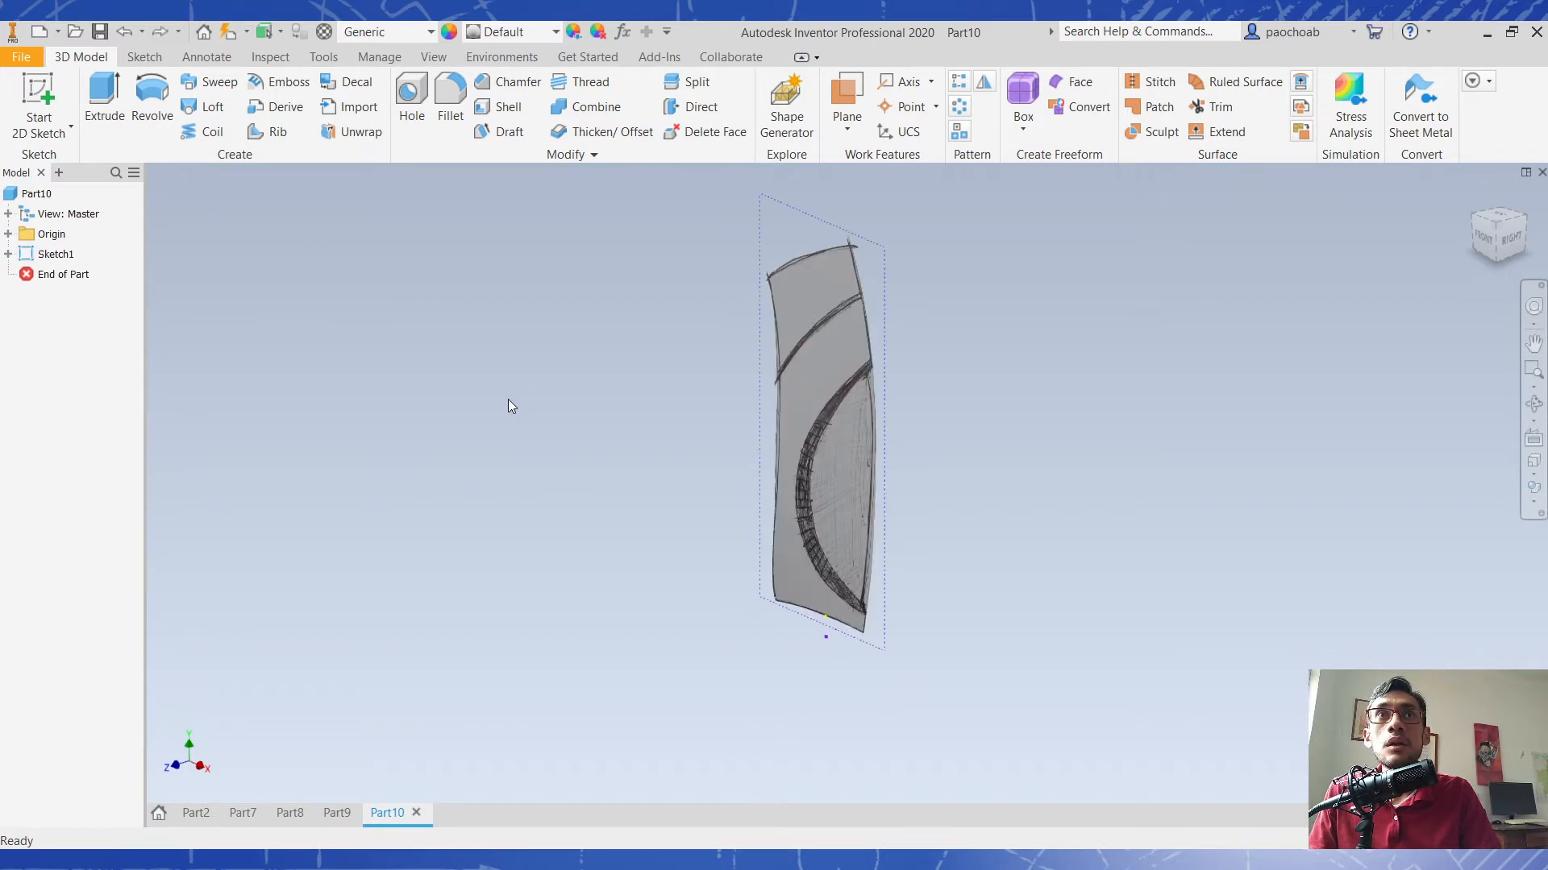
Place a freeform cylinder on the horizontal origin plane, centred on the origin, and stretch its height to about 305 mm.
{"action": "left_click", "coordinate": [1023, 128]}
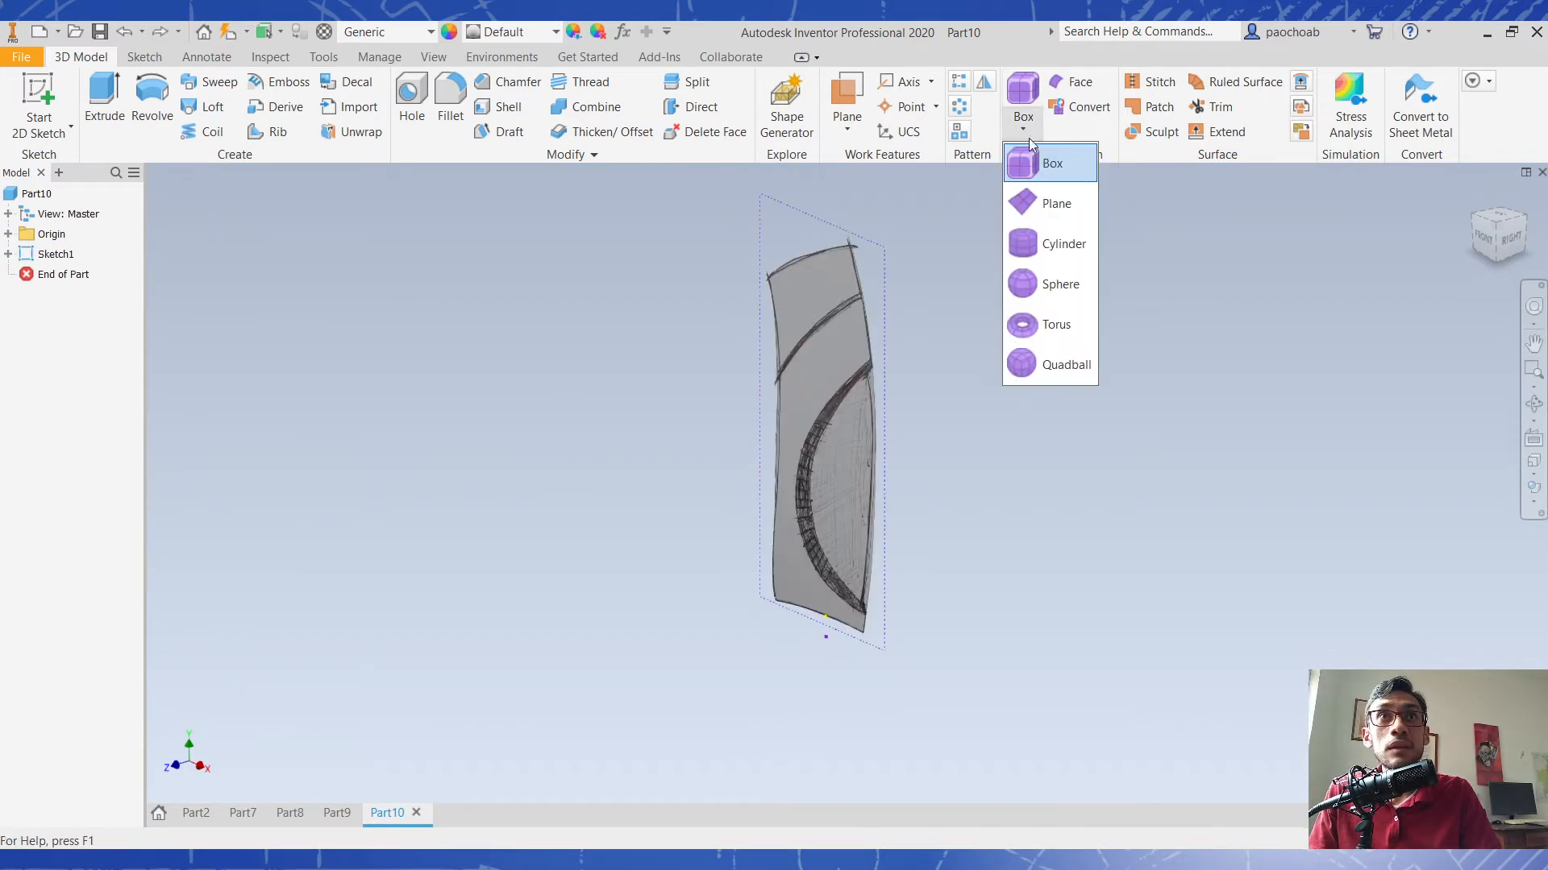
{"action": "left_click", "coordinate": [1058, 246]}
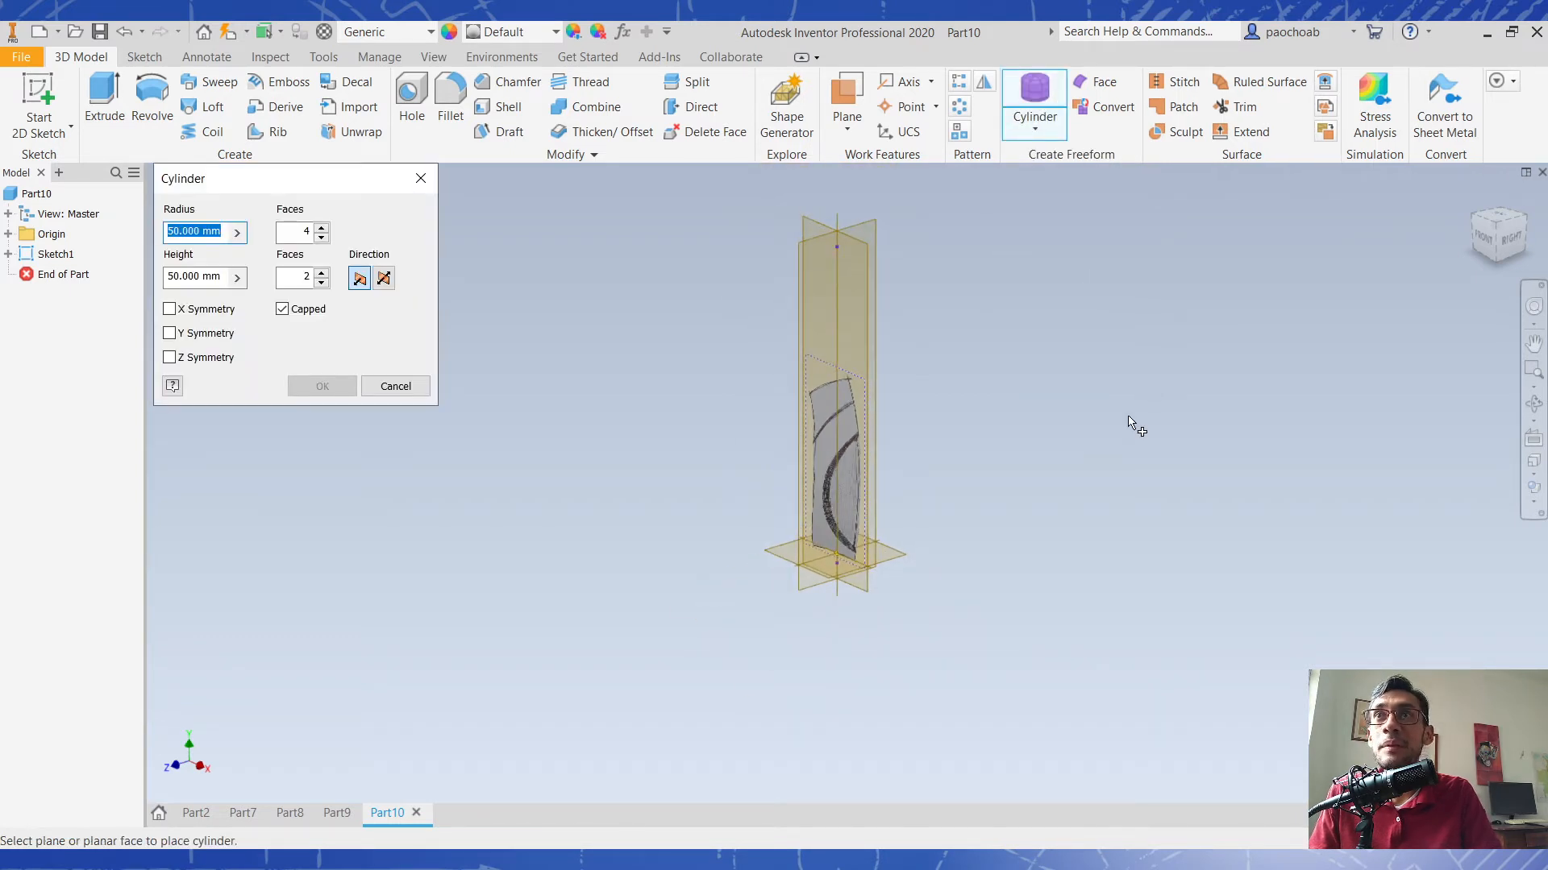
{"action": "scroll", "coordinate": [947, 606], "scroll_direction": "down", "scroll_amount": 3}
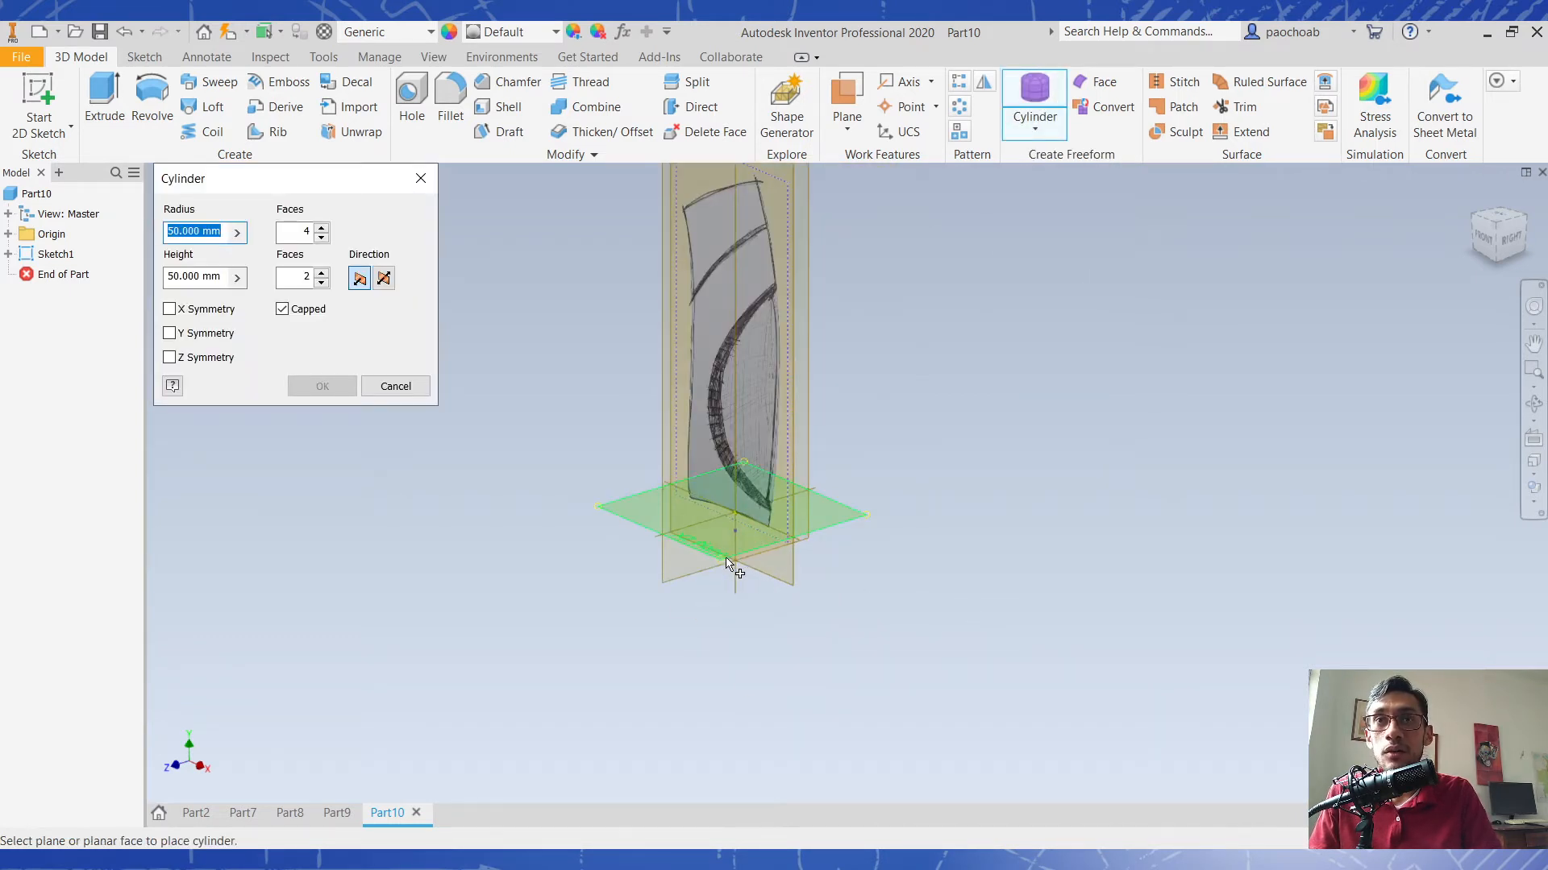
{"action": "left_click", "coordinate": [730, 562]}
{"action": "left_click", "coordinate": [734, 513]}
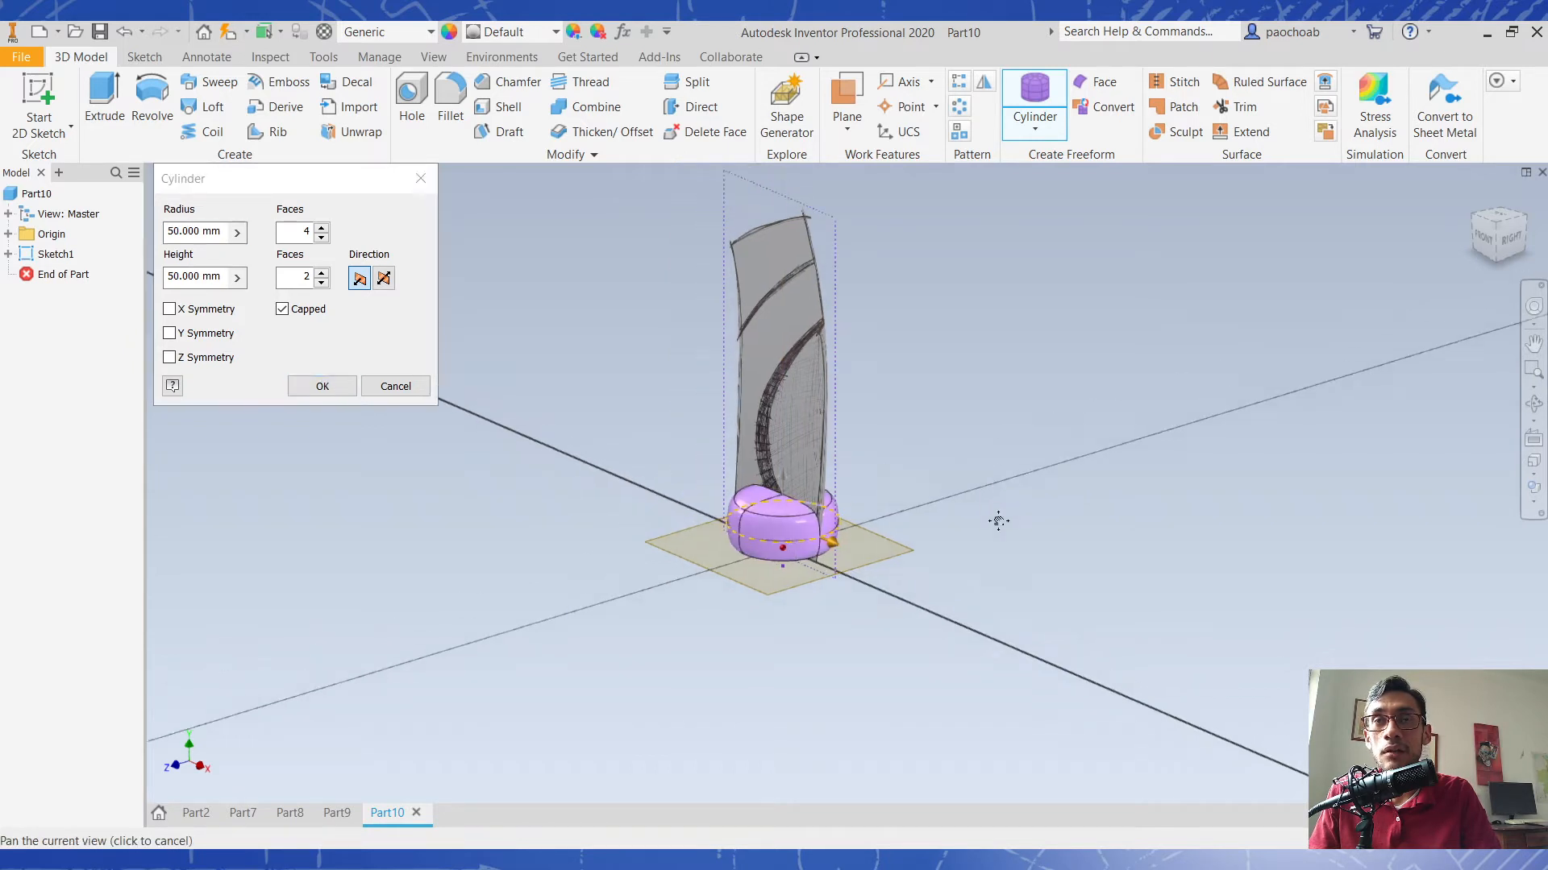
{"action": "left_click_drag", "start_coordinate": [862, 525], "coordinate": [863, 252]}
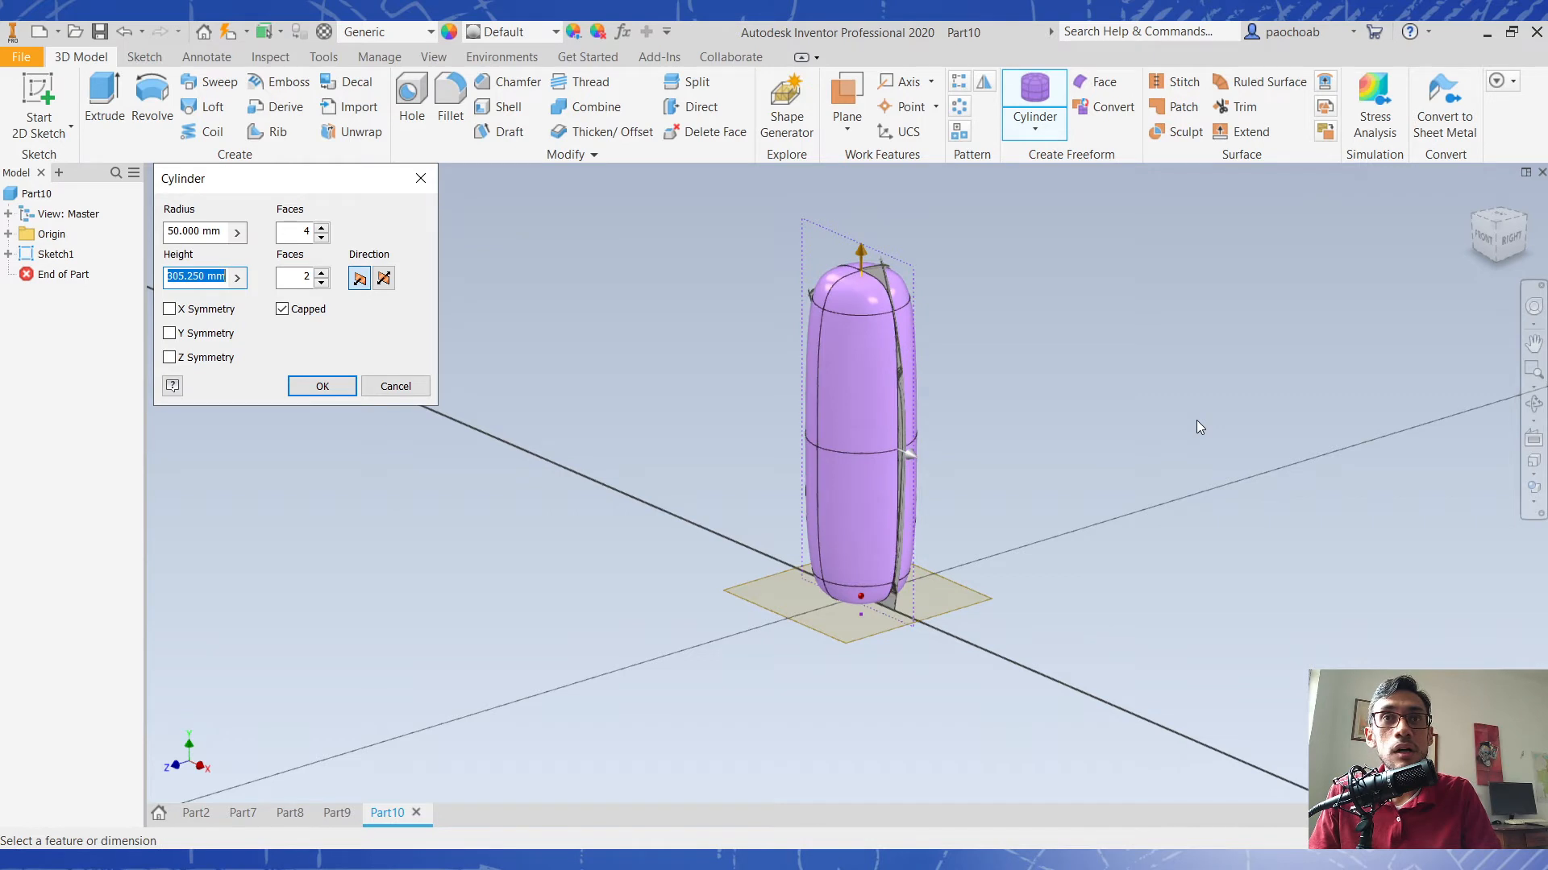
{"action": "middle_click_drag", "start_coordinate": [1138, 423], "coordinate": [1039, 412], "text": "shift"}
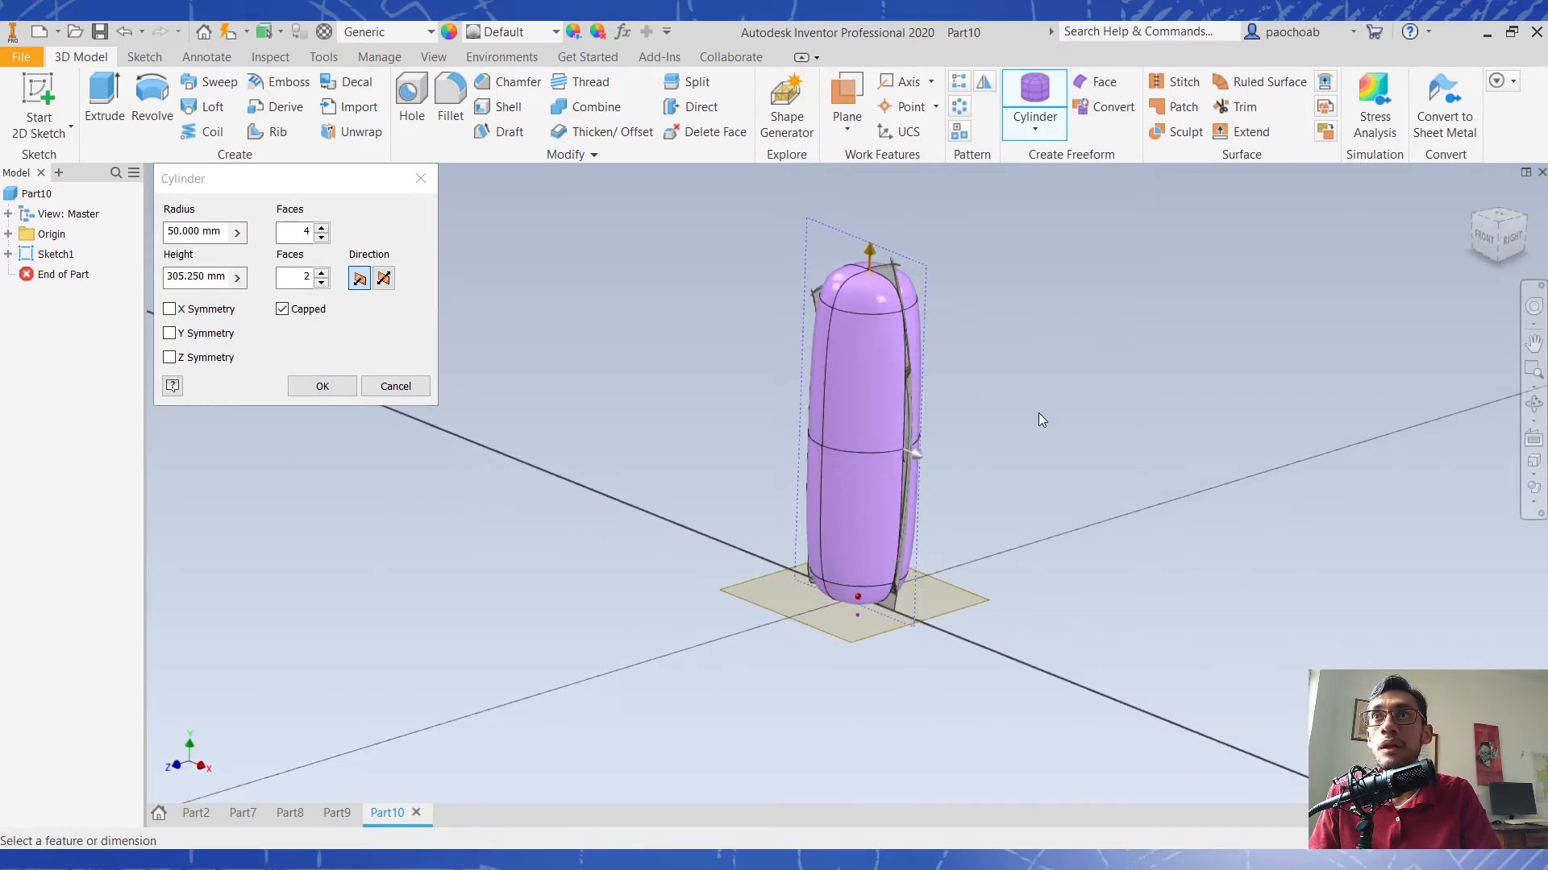
Remove the cylinder's end caps and reduce its height to about 291 mm.
{"action": "left_click", "coordinate": [312, 313]}
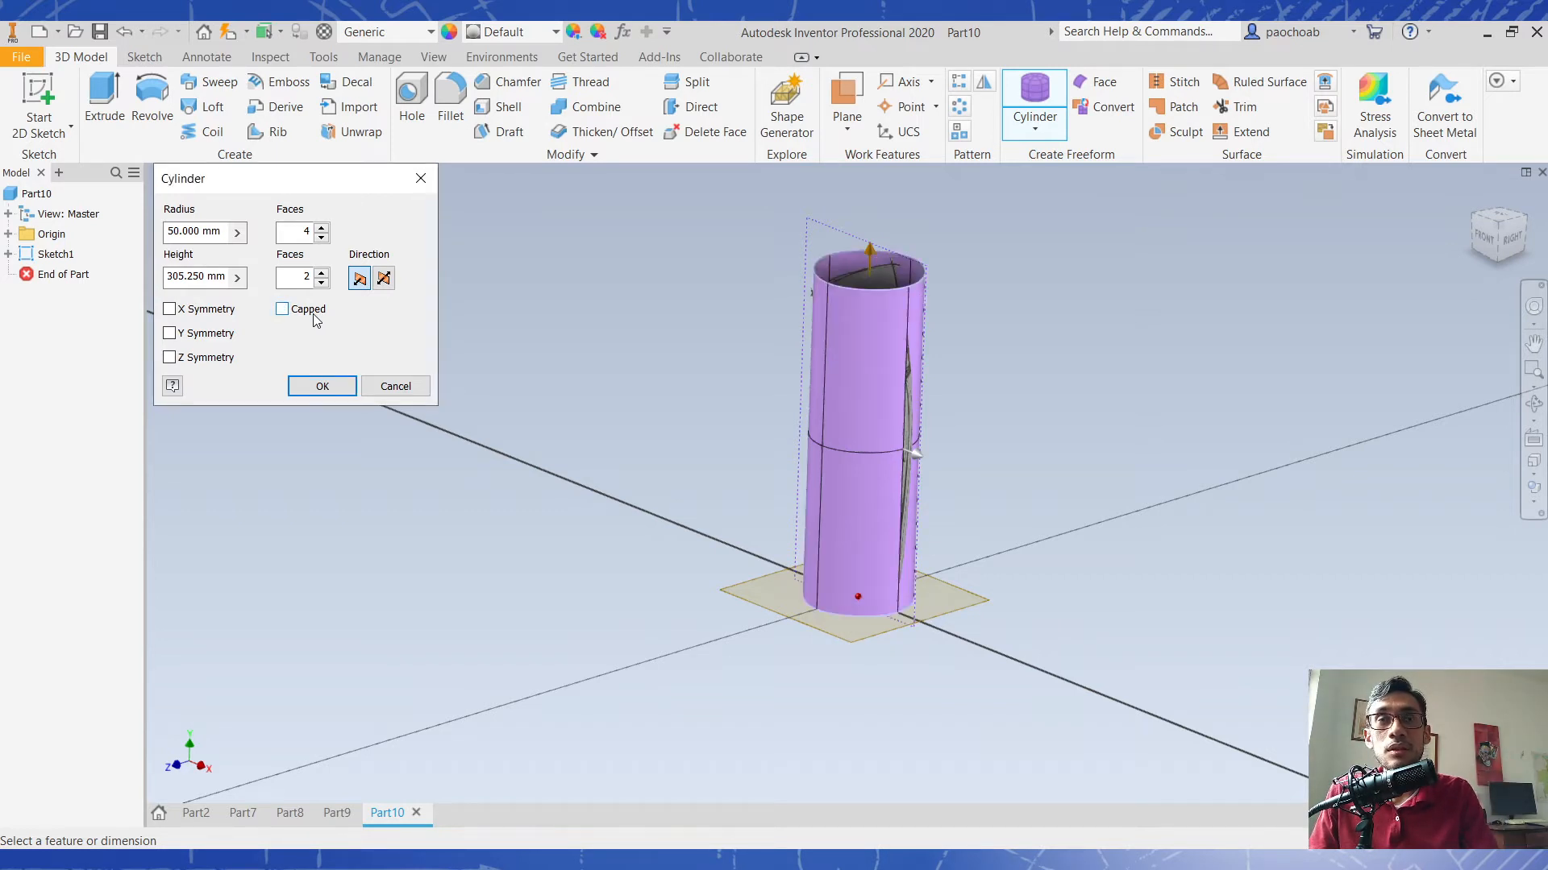
{"action": "left_click_drag", "start_coordinate": [870, 248], "coordinate": [860, 264]}
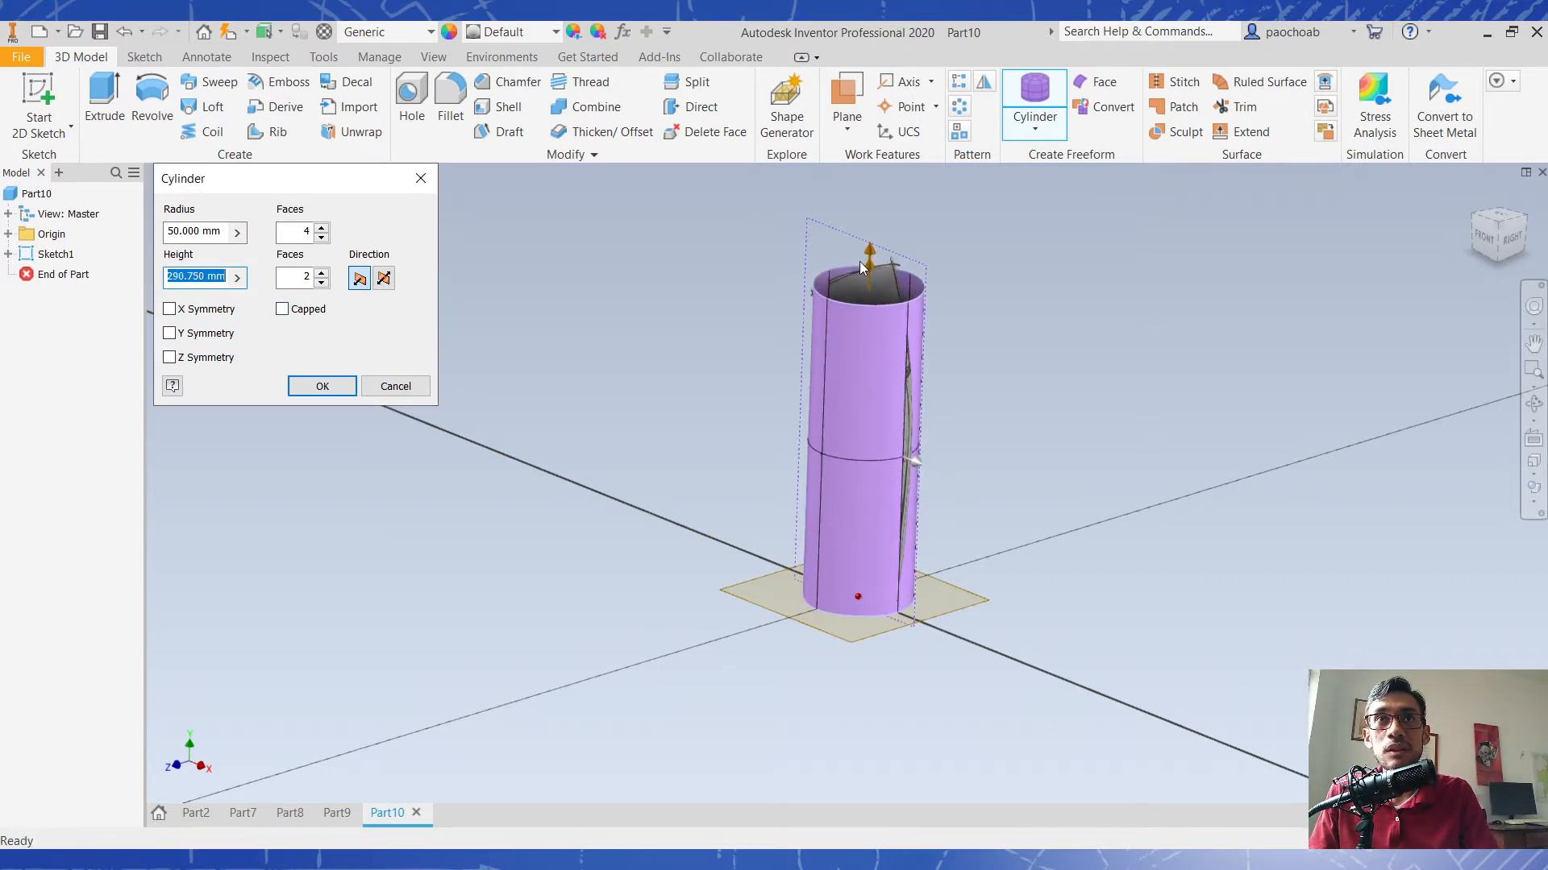
{"action": "middle_click_drag", "start_coordinate": [860, 263], "coordinate": [1026, 322], "text": "shift"}
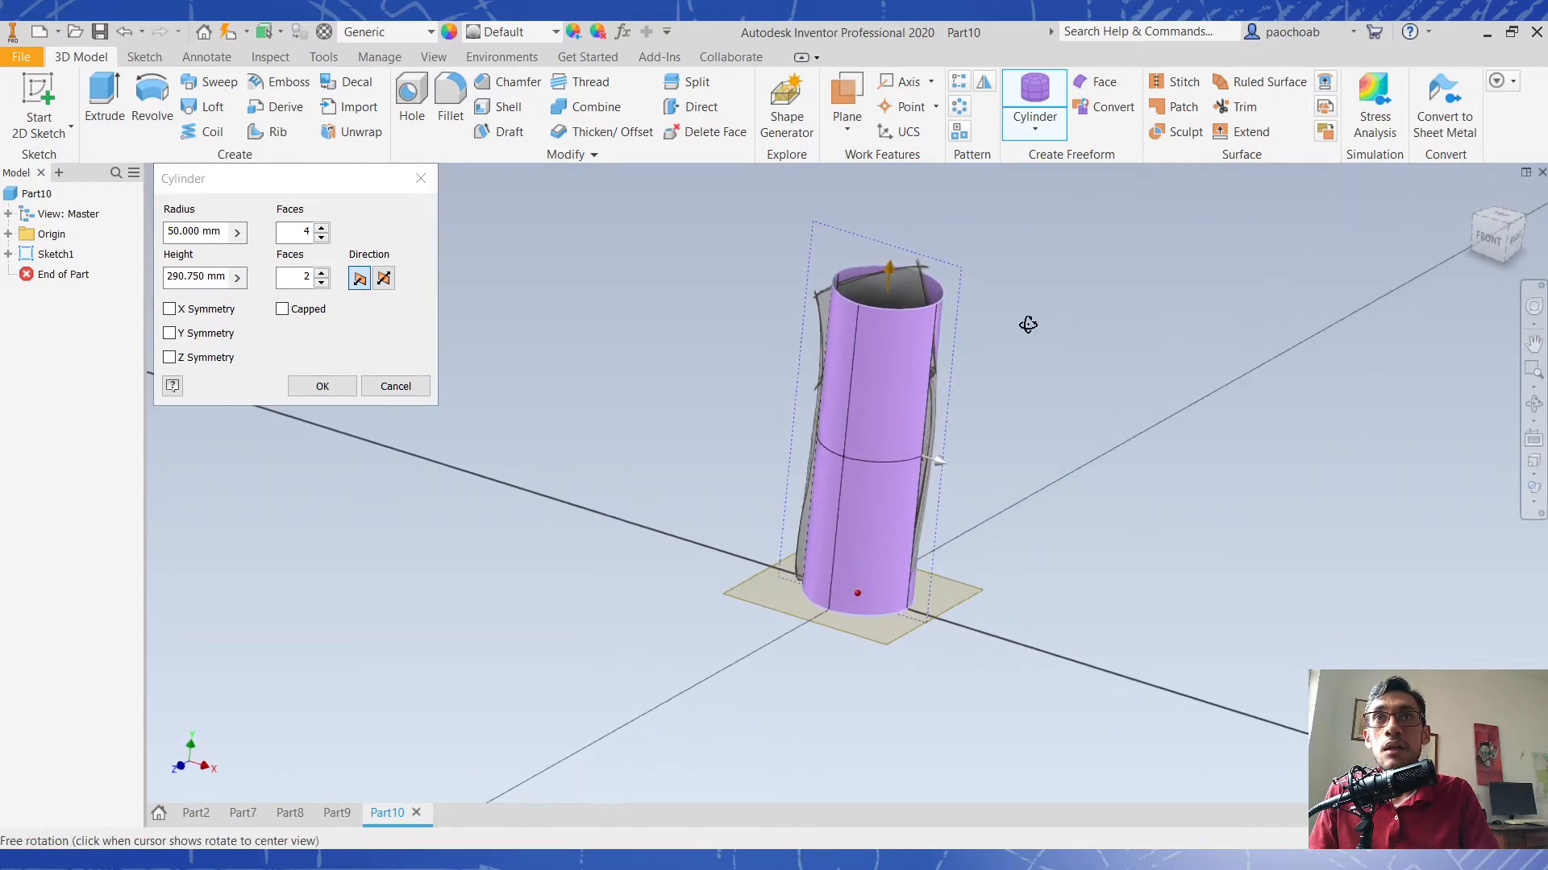
Divide the cylinder into 5 faces along its height.
{"action": "left_click", "coordinate": [321, 274]}
{"action": "left_click", "coordinate": [322, 274]}
{"action": "left_click", "coordinate": [322, 274]}
{"action": "mouse_move", "coordinate": [685, 409]}
{"action": "middle_mouse_down", "text": "shift"}
{"action": "mouse_move", "coordinate": [788, 414]}
{"action": "mouse_move", "coordinate": [667, 408]}
{"action": "mouse_move", "coordinate": [711, 406]}
{"action": "middle_mouse_up", "text": "shift"}
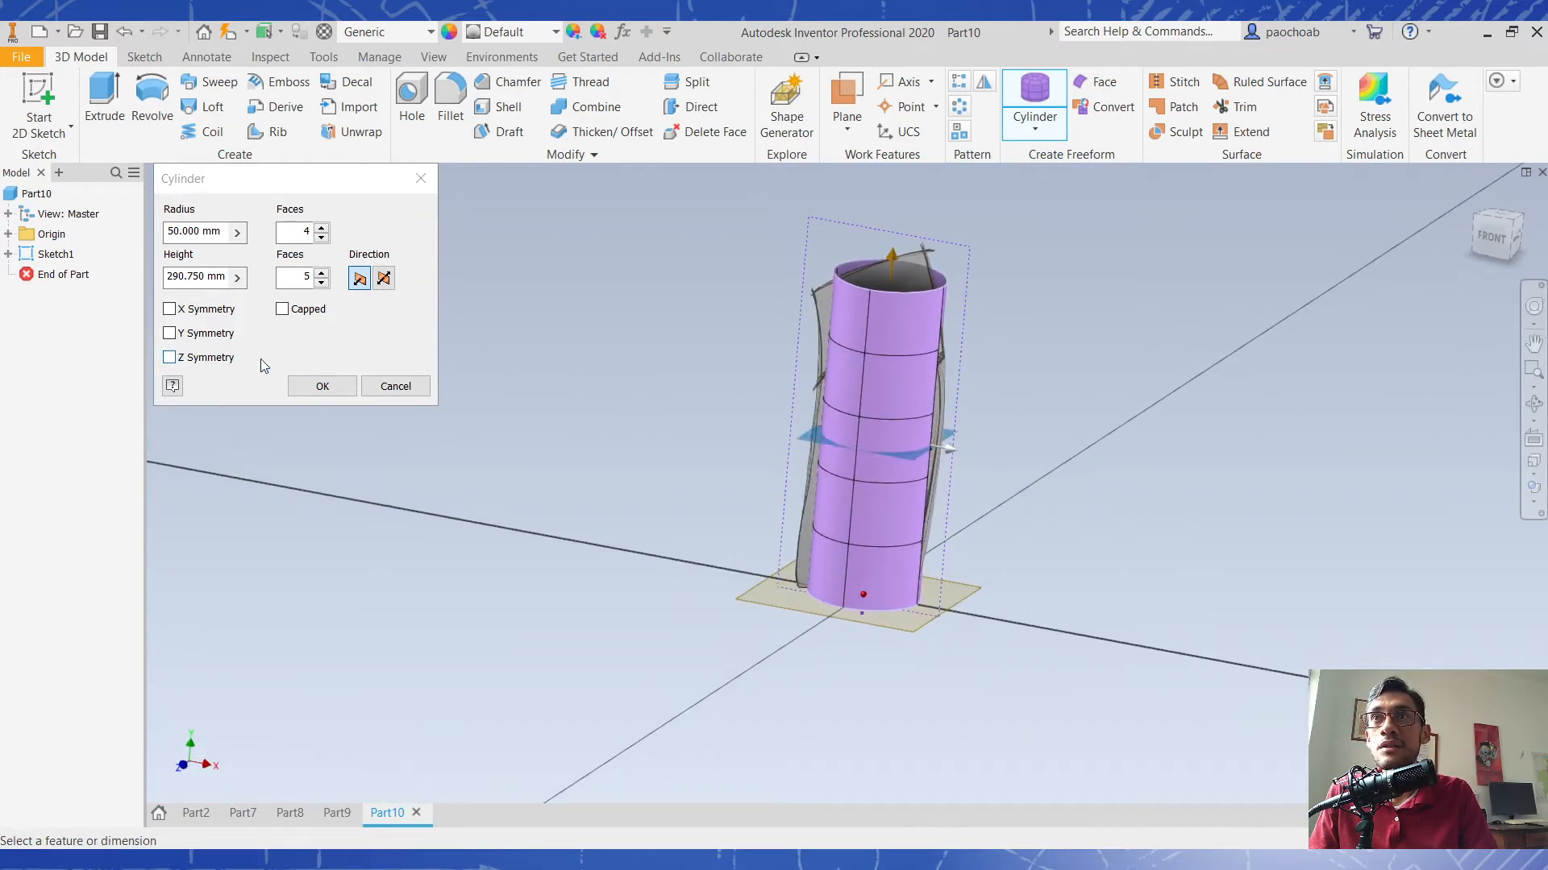
{"action": "middle_click_drag", "start_coordinate": [643, 379], "coordinate": [608, 390], "text": "shift"}
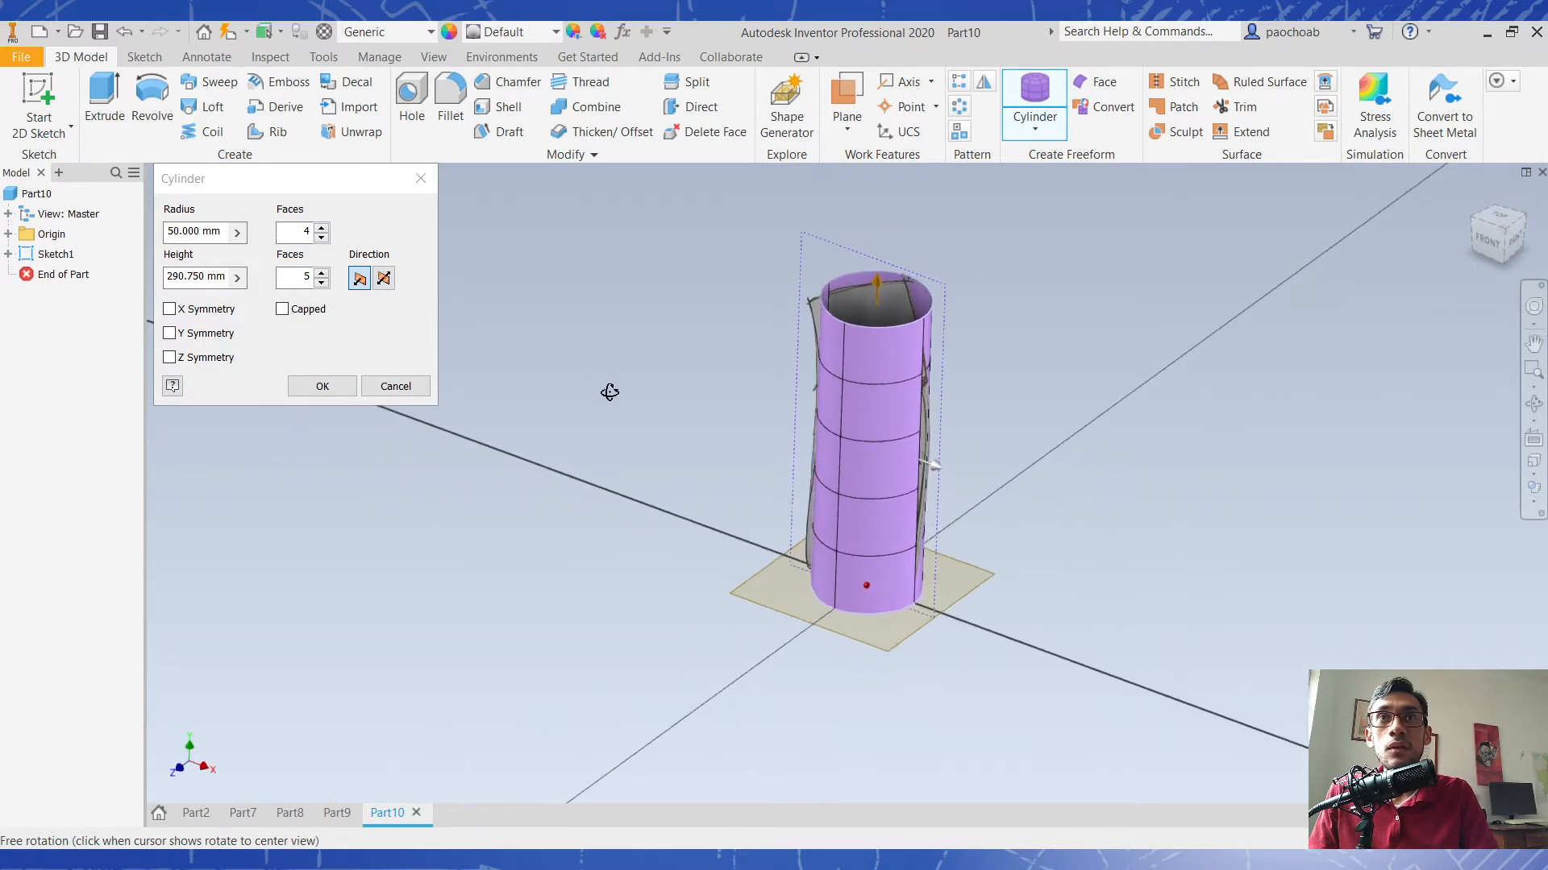
Try the X and Y symmetry options on the cylinder and clear both.
{"action": "left_click", "coordinate": [169, 308]}
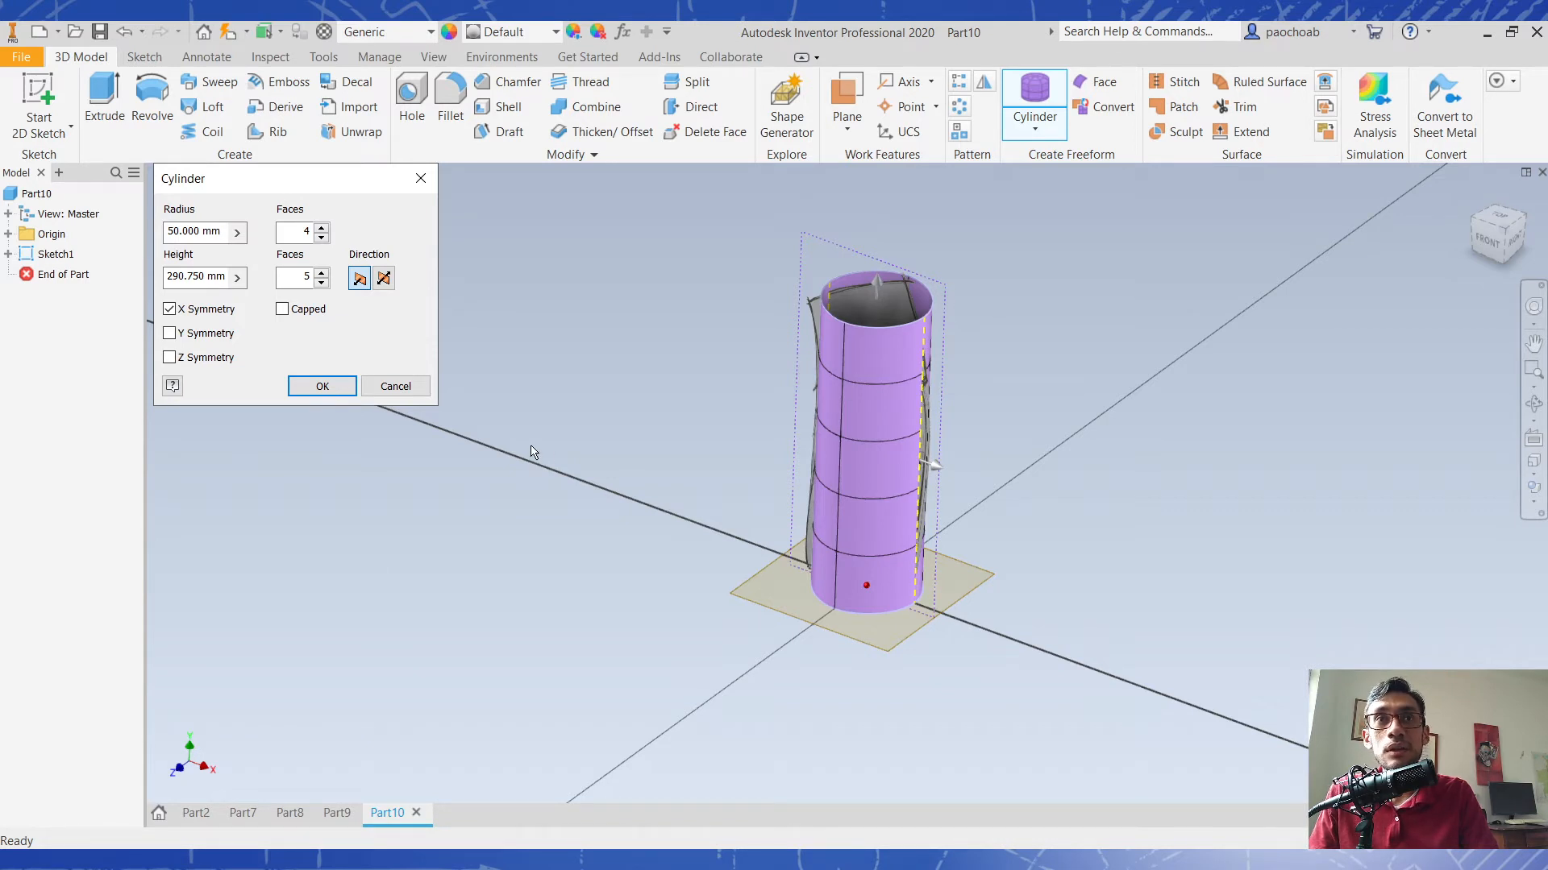
{"action": "left_click", "coordinate": [169, 309]}
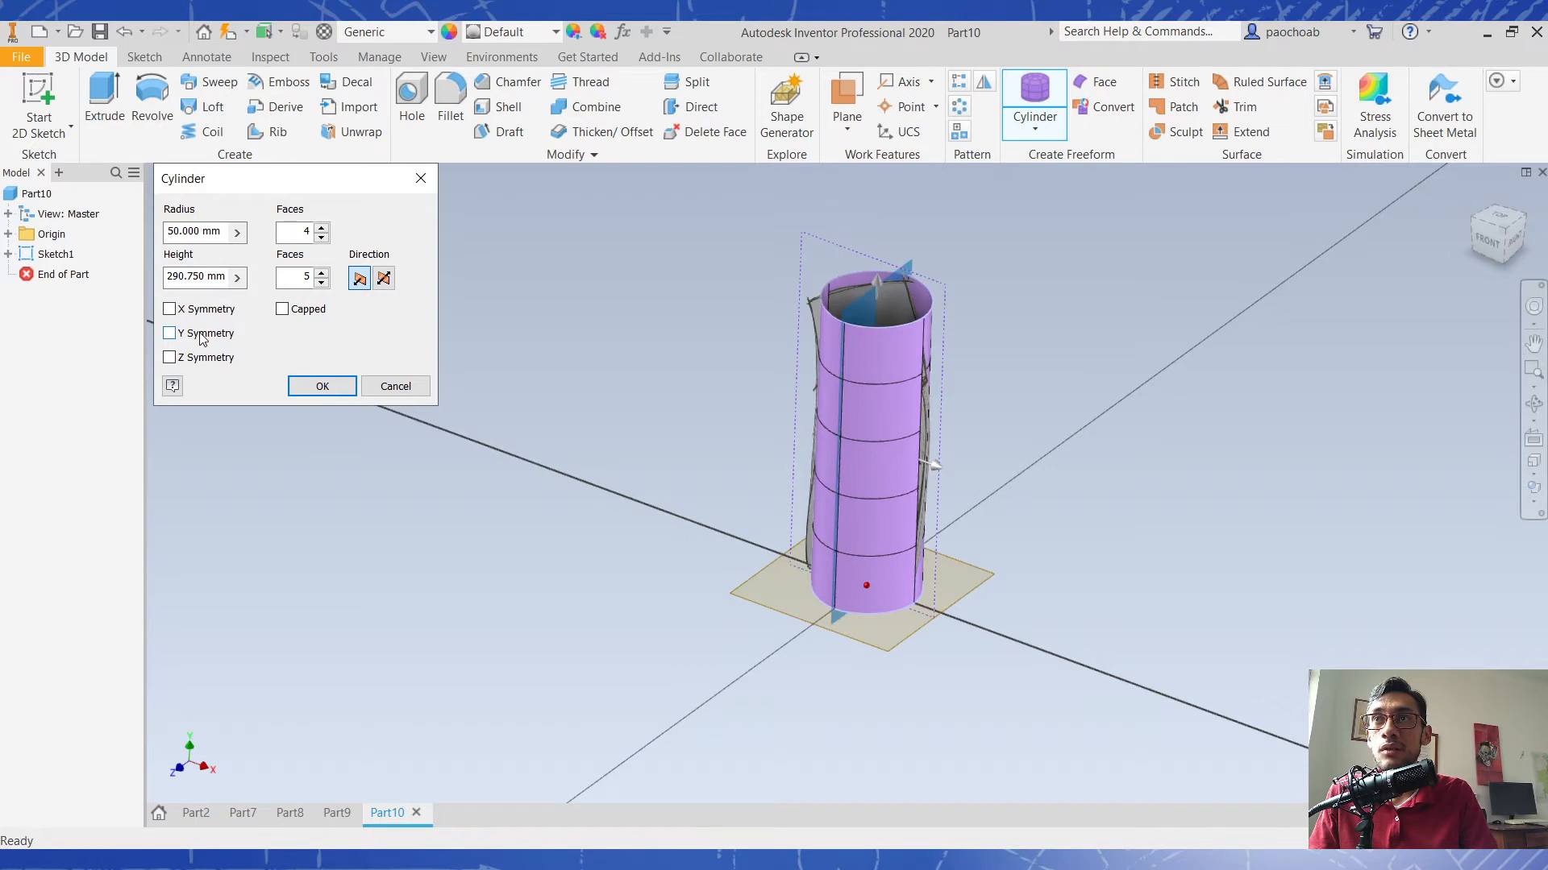
{"action": "left_click", "coordinate": [201, 338]}
{"action": "mouse_move", "coordinate": [681, 439]}
{"action": "middle_mouse_down", "text": "shift"}
{"action": "mouse_move", "coordinate": [729, 408]}
{"action": "mouse_move", "coordinate": [770, 422]}
{"action": "mouse_move", "coordinate": [690, 435]}
{"action": "mouse_move", "coordinate": [684, 487]}
{"action": "mouse_move", "coordinate": [698, 438]}
{"action": "middle_mouse_up", "text": "shift"}
{"action": "left_click", "coordinate": [169, 332]}
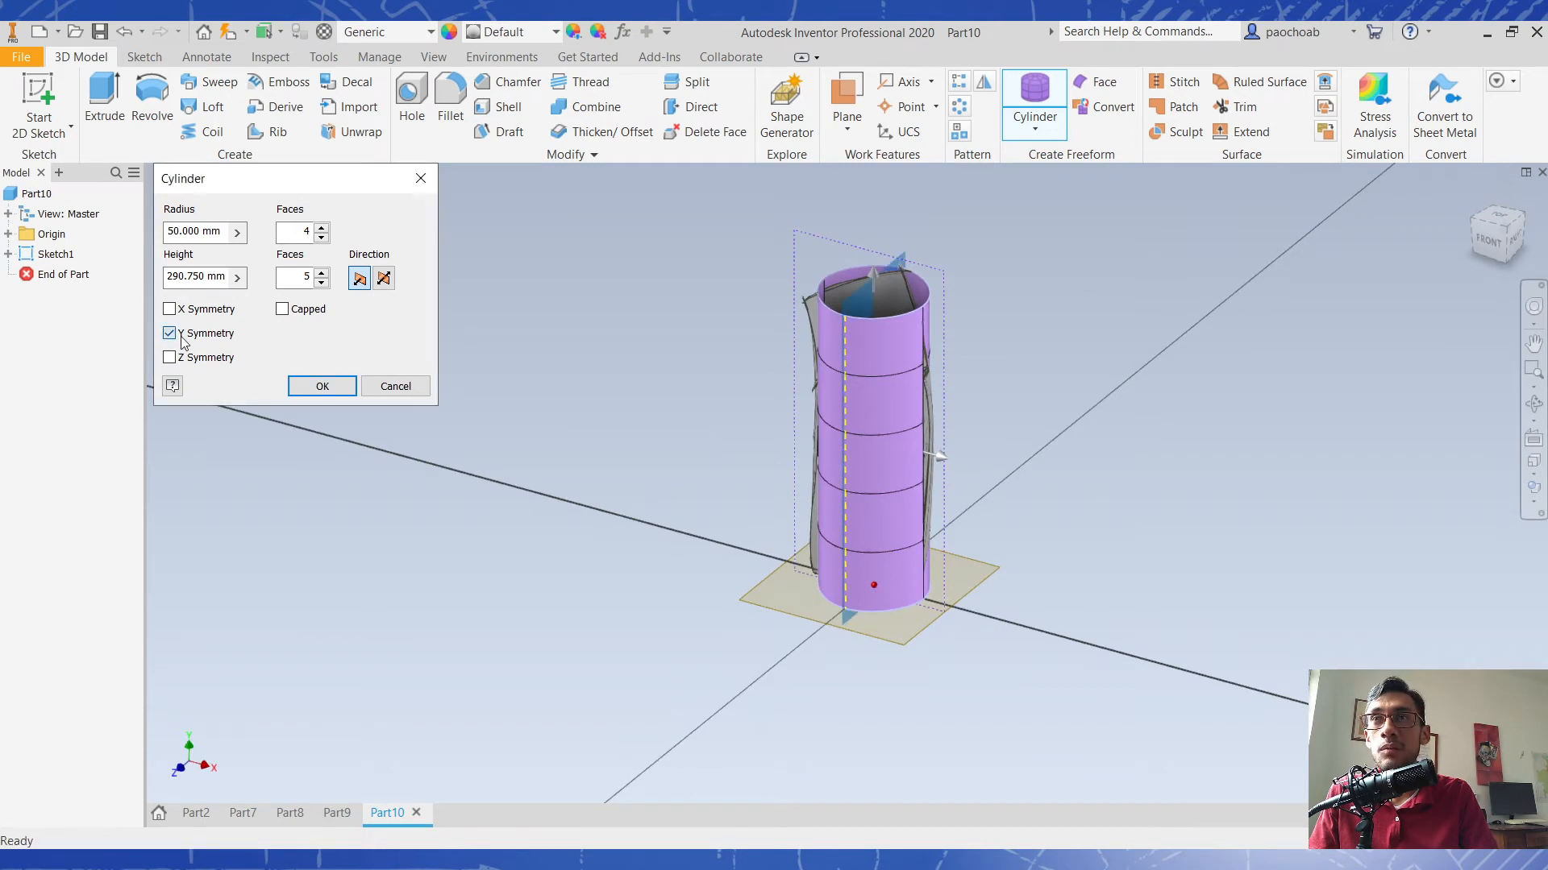
{"action": "middle_click_drag", "start_coordinate": [691, 370], "coordinate": [716, 388]}
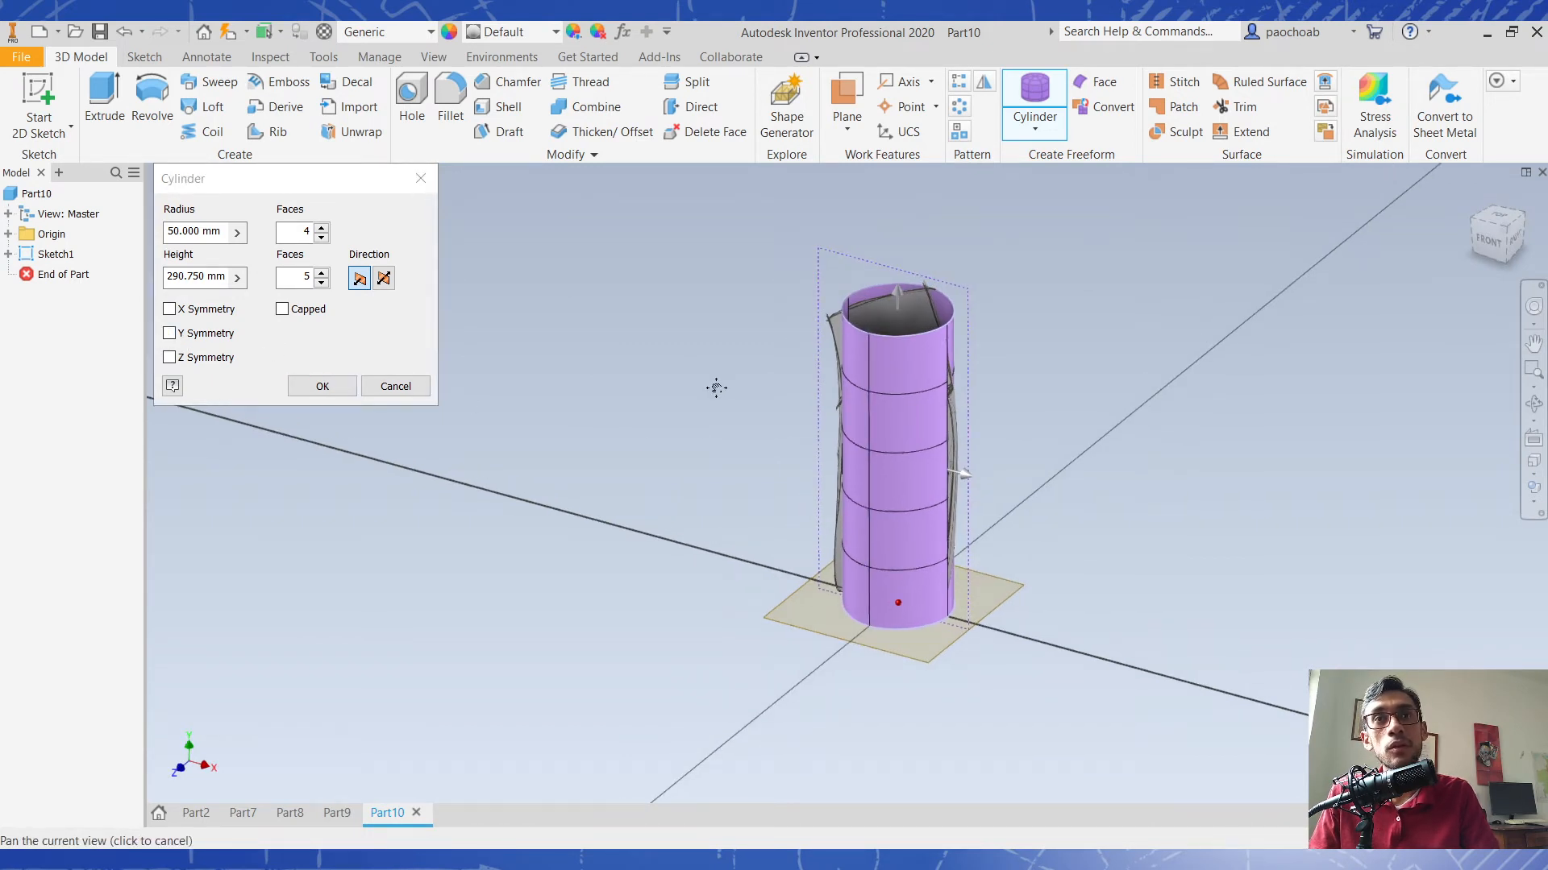
Create the cylinder and make the freeform body translucent over the grip picture.
{"action": "left_click", "coordinate": [349, 387]}
{"action": "mouse_move", "coordinate": [704, 363]}
{"action": "middle_mouse_down", "text": "shift"}
{"action": "mouse_move", "coordinate": [739, 336]}
{"action": "mouse_move", "coordinate": [705, 376]}
{"action": "middle_mouse_up", "text": "shift"}
{"action": "left_click", "coordinate": [896, 104]}
{"action": "left_click", "coordinate": [896, 105]}
{"action": "left_click", "coordinate": [897, 104]}
{"action": "middle_click_drag", "start_coordinate": [1129, 387], "coordinate": [1131, 462], "text": "shift"}
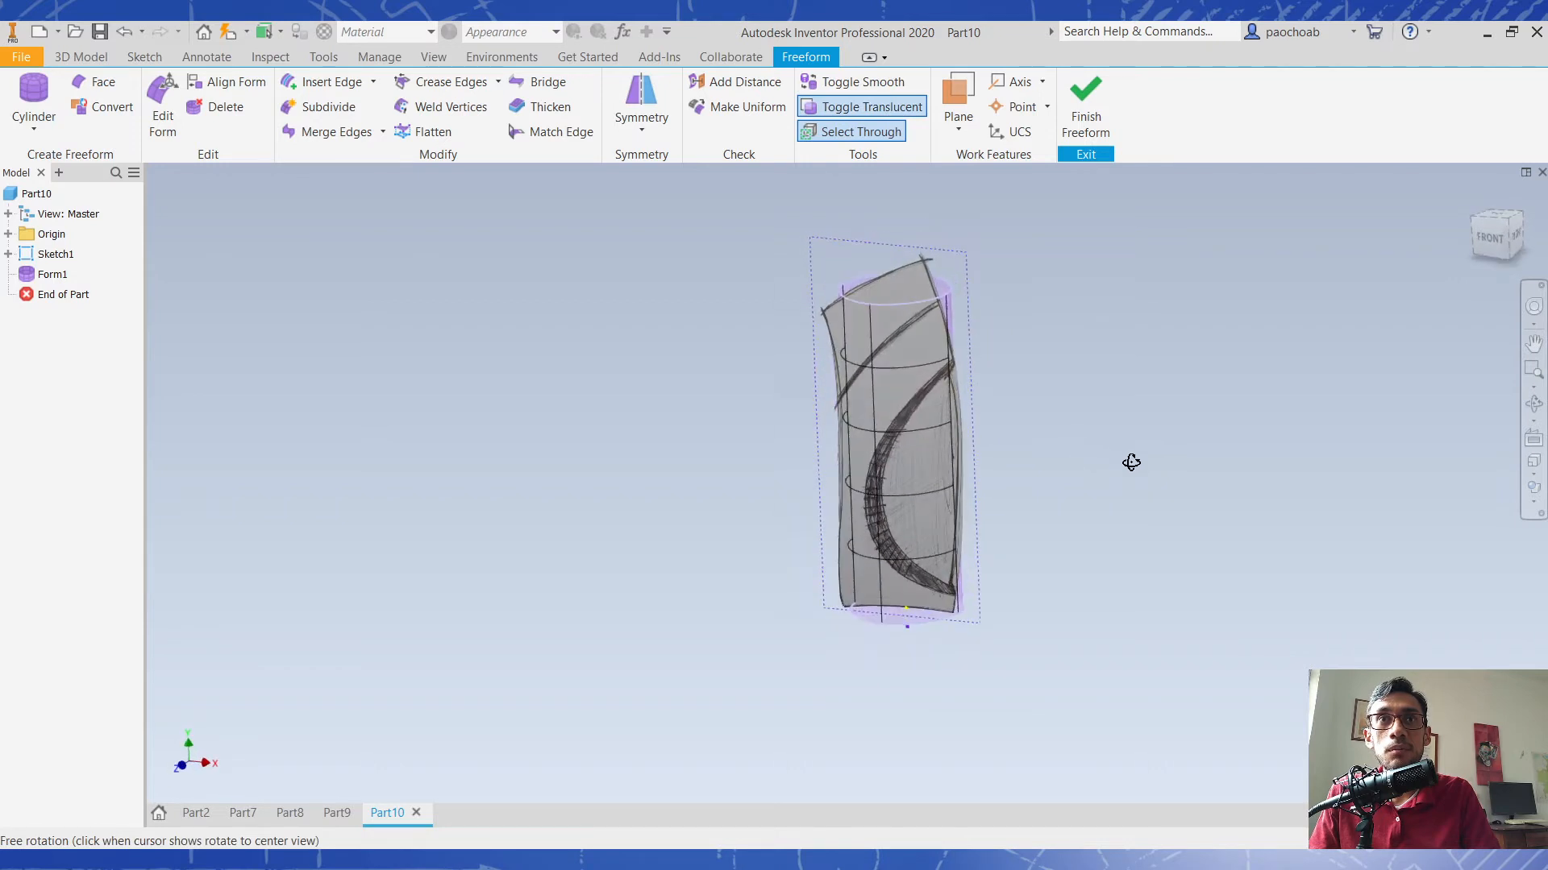
{"action": "scroll", "coordinate": [939, 346], "scroll_direction": "up", "scroll_amount": 3}
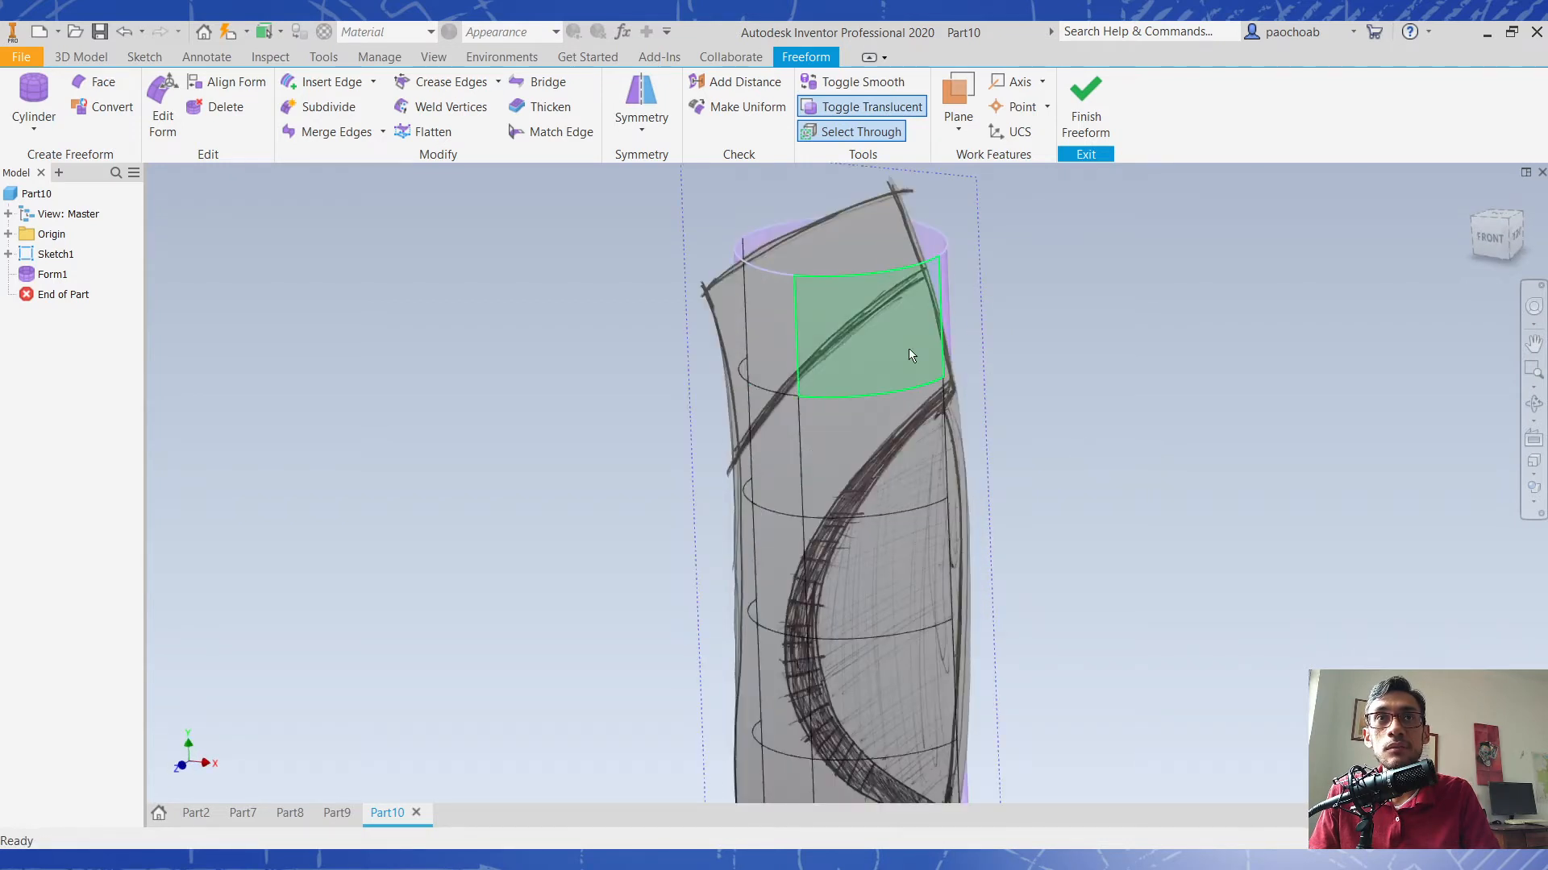
{"action": "left_click", "coordinate": [896, 106]}
{"action": "mouse_move", "coordinate": [1084, 389]}
{"action": "middle_mouse_down", "text": "shift"}
{"action": "mouse_move", "coordinate": [1142, 480]}
{"action": "mouse_move", "coordinate": [1119, 419]}
{"action": "mouse_move", "coordinate": [1102, 545]}
{"action": "mouse_move", "coordinate": [1102, 422]}
{"action": "mouse_move", "coordinate": [1130, 448]}
{"action": "mouse_move", "coordinate": [1071, 391]}
{"action": "mouse_move", "coordinate": [1122, 427]}
{"action": "mouse_move", "coordinate": [1105, 446]}
{"action": "middle_mouse_up", "text": "shift"}
{"action": "left_click", "coordinate": [863, 104]}
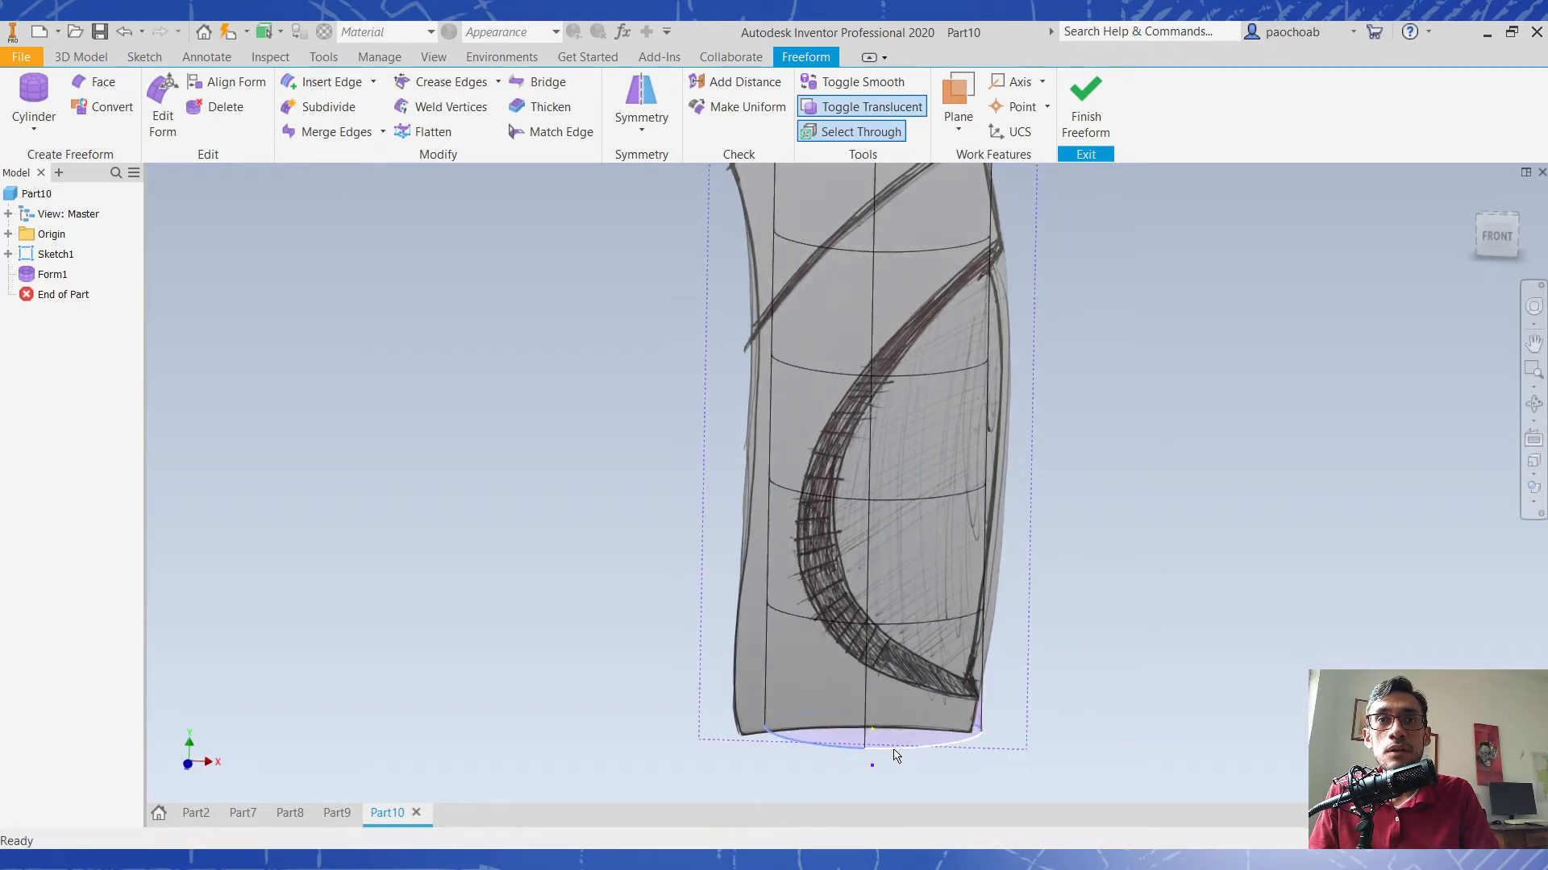
{"action": "scroll", "coordinate": [961, 648], "scroll_direction": "down", "scroll_amount": 3}
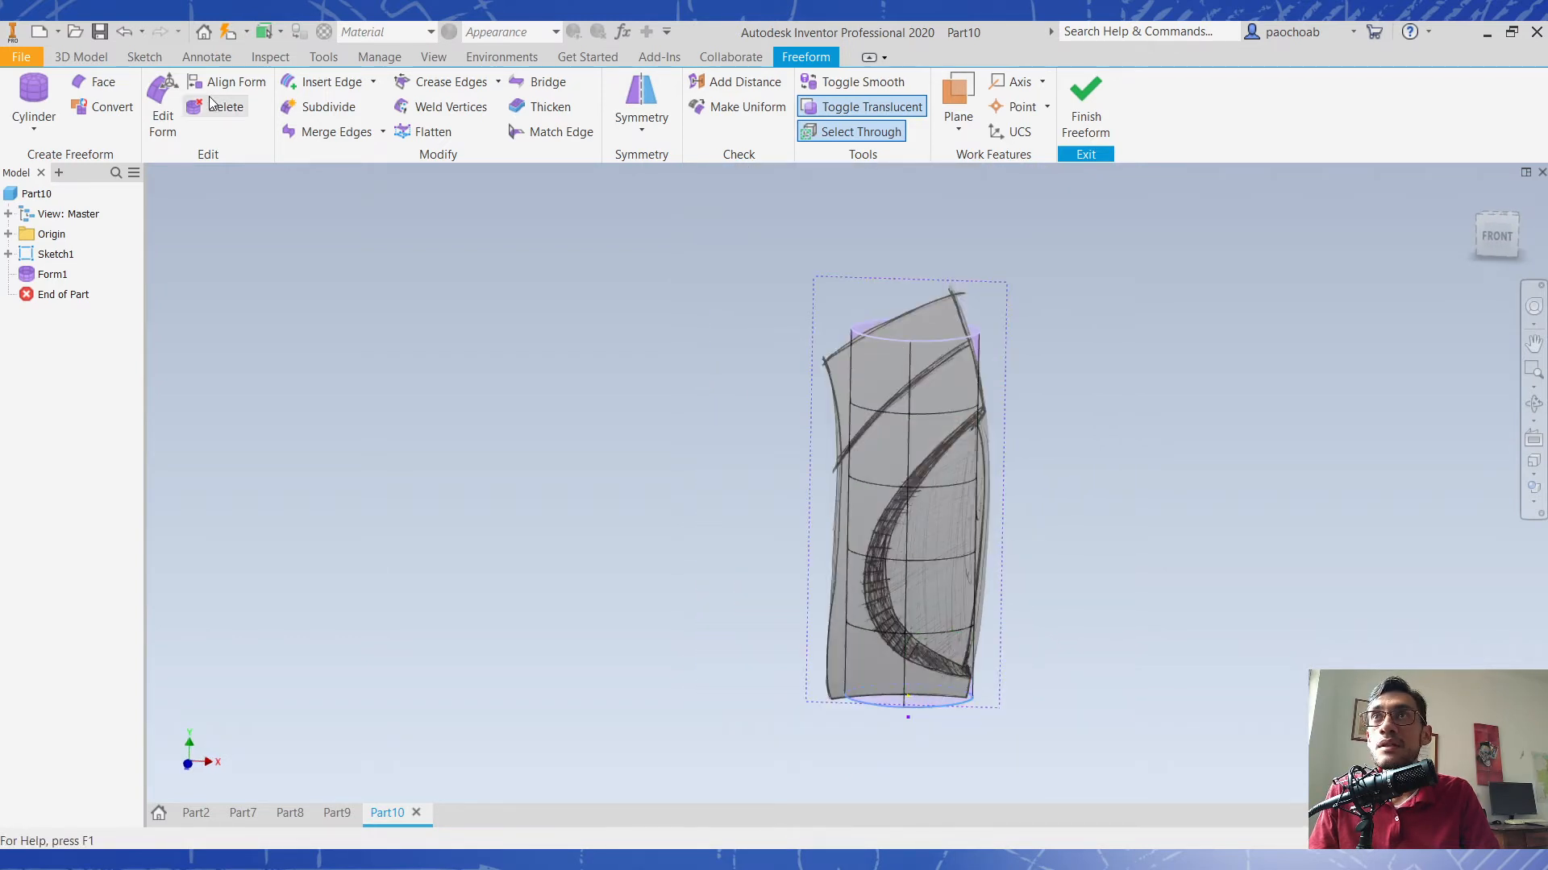
Edit the form with the body filter, fitting the whole cylinder along X to the width of the grip's base.
{"action": "left_click", "coordinate": [227, 82]}
{"action": "left_click", "coordinate": [354, 311]}
{"action": "left_click", "coordinate": [162, 98]}
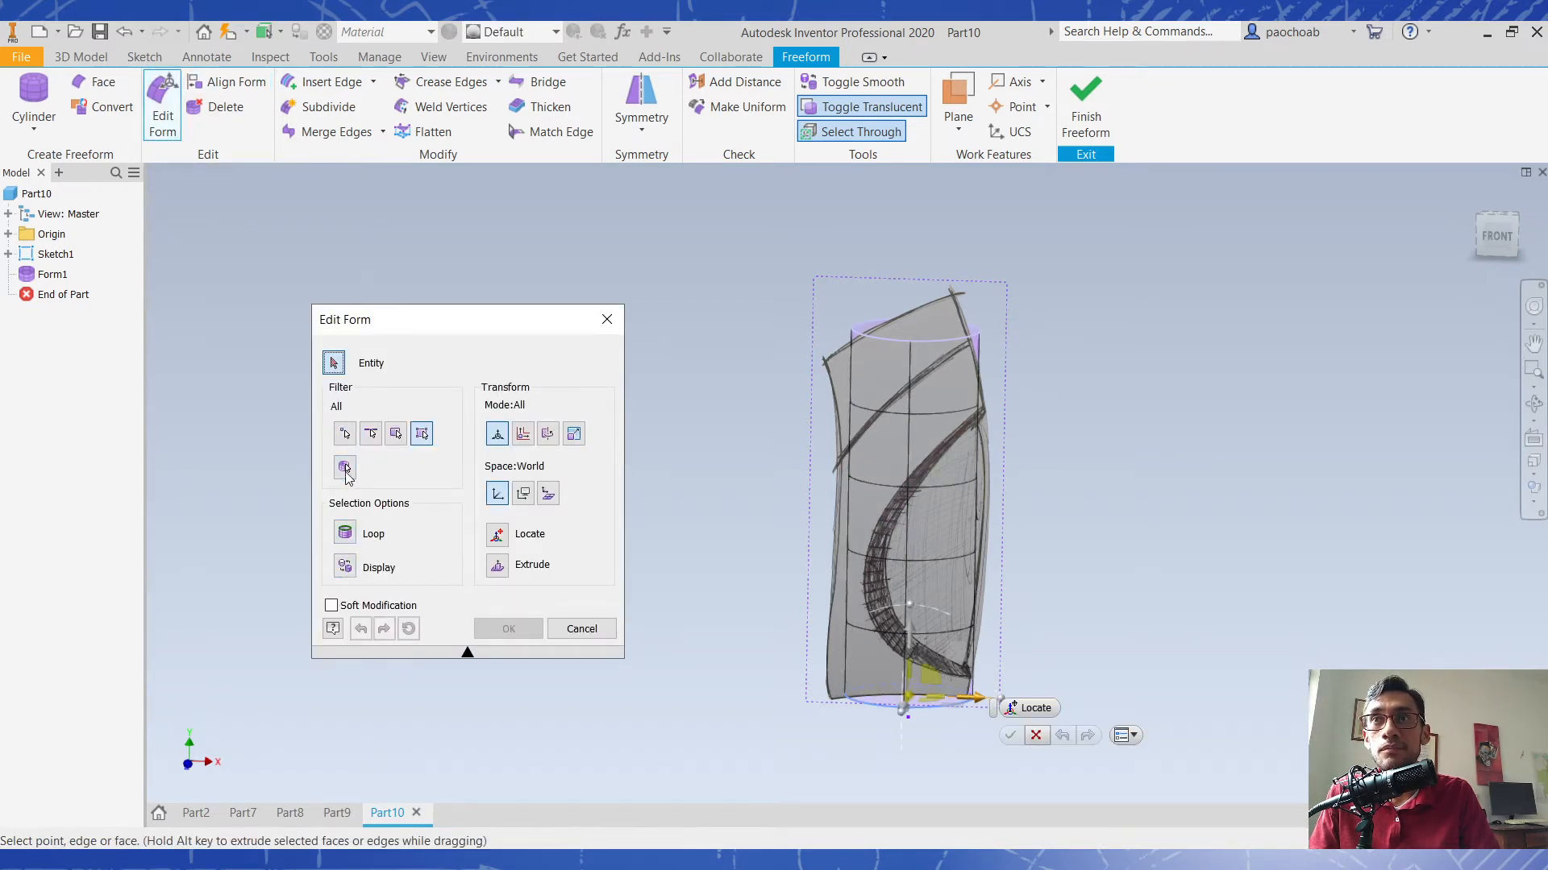
{"action": "left_click", "coordinate": [345, 469]}
{"action": "left_click", "coordinate": [979, 433]}
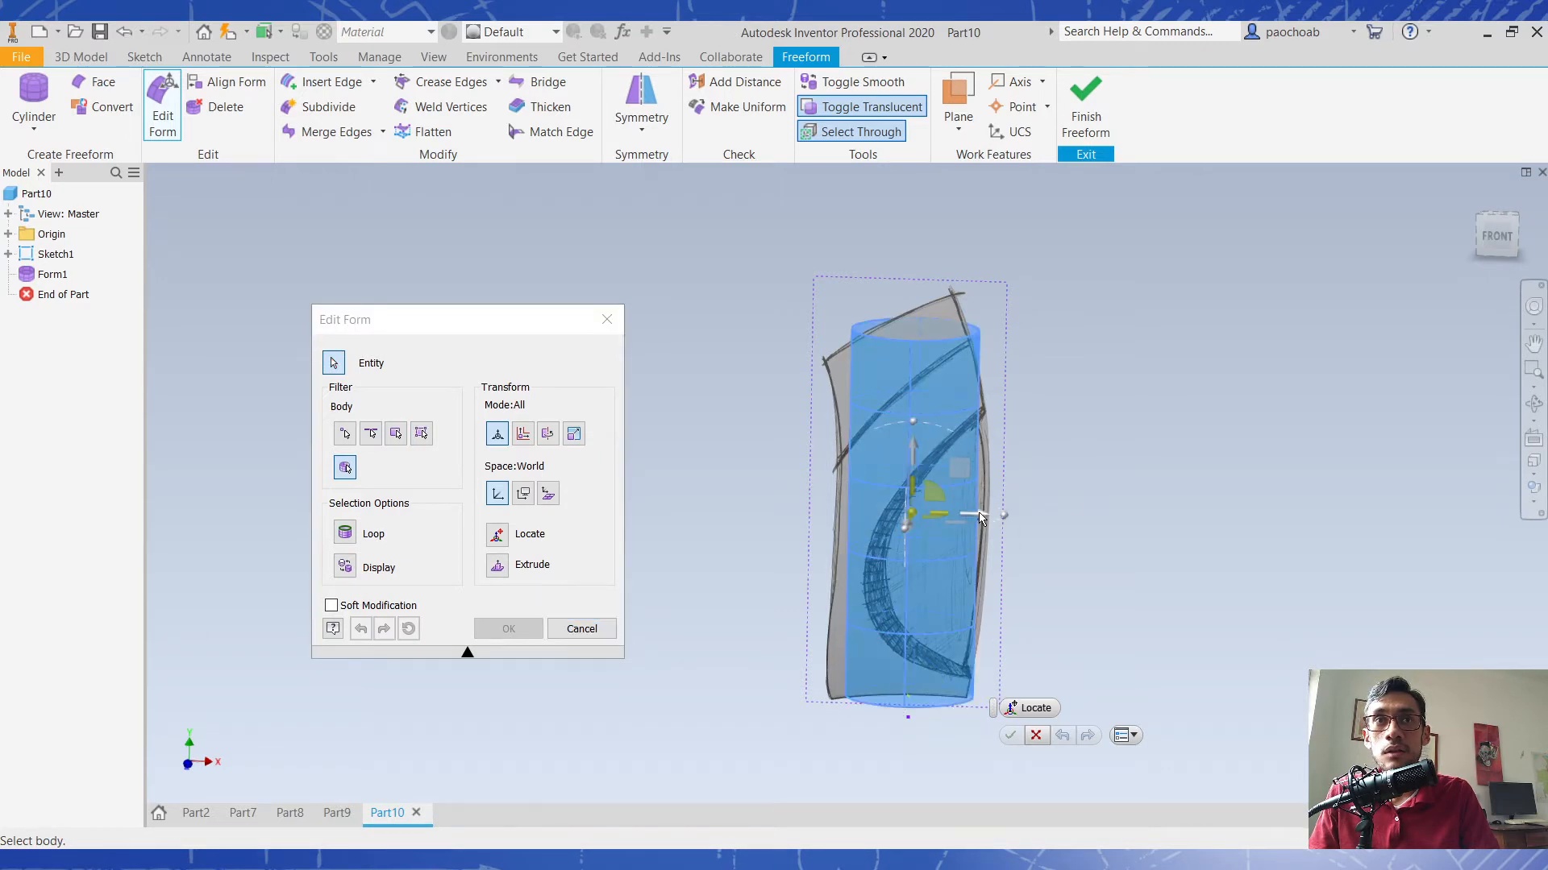
{"action": "middle_click_drag", "start_coordinate": [977, 514], "coordinate": [974, 534], "text": "shift"}
{"action": "left_click_drag", "start_coordinate": [933, 533], "coordinate": [969, 526]}
{"action": "left_click", "coordinate": [647, 546]}
Move the cylinder's lowest inner edge loop about 8.25 mm along X to follow the grip's outline.
{"action": "mouse_move", "coordinate": [1115, 470]}
{"action": "middle_mouse_down", "text": "shift"}
{"action": "mouse_move", "coordinate": [1019, 446]}
{"action": "mouse_move", "coordinate": [1122, 445]}
{"action": "mouse_move", "coordinate": [1122, 433]}
{"action": "mouse_move", "coordinate": [1136, 446]}
{"action": "mouse_move", "coordinate": [1115, 452]}
{"action": "middle_mouse_up", "text": "shift"}
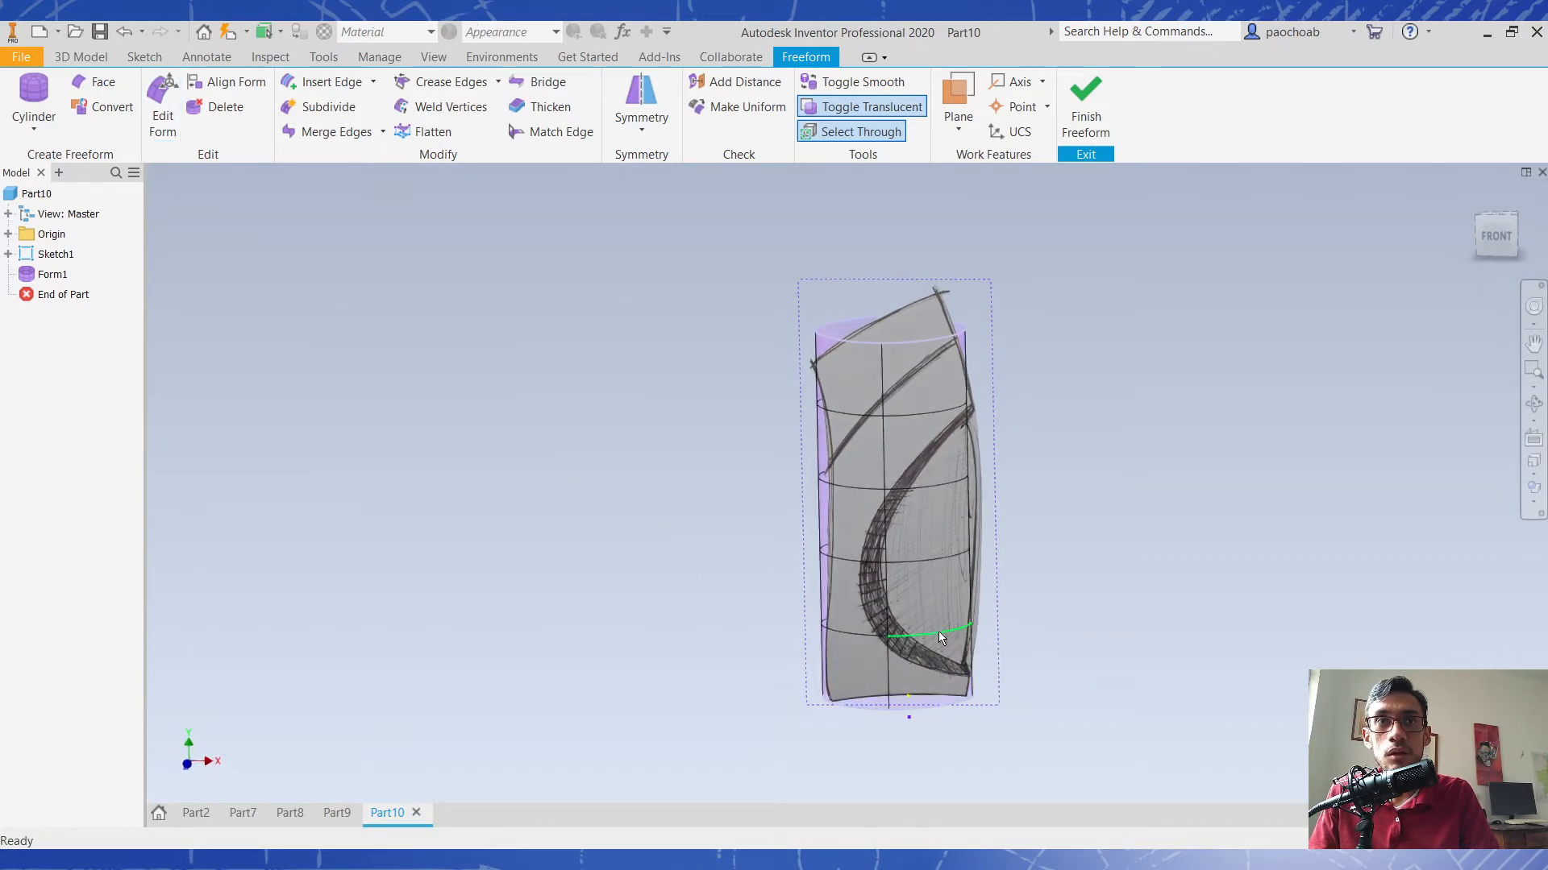
{"action": "mouse_move", "coordinate": [938, 632]}
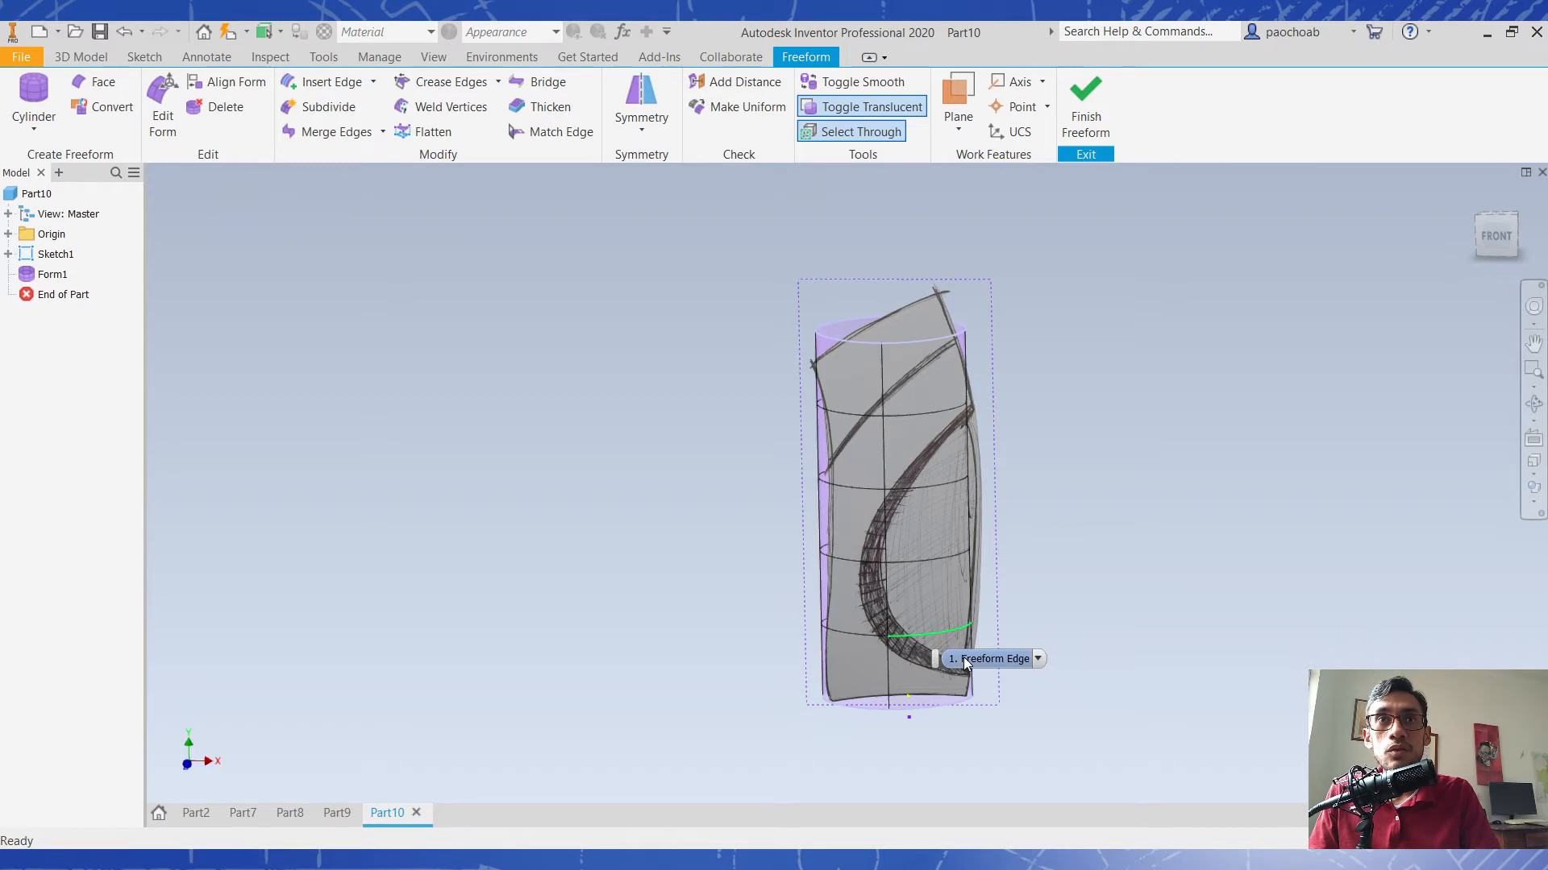
{"action": "middle_click_drag", "start_coordinate": [950, 634], "coordinate": [1018, 619], "text": "shift"}
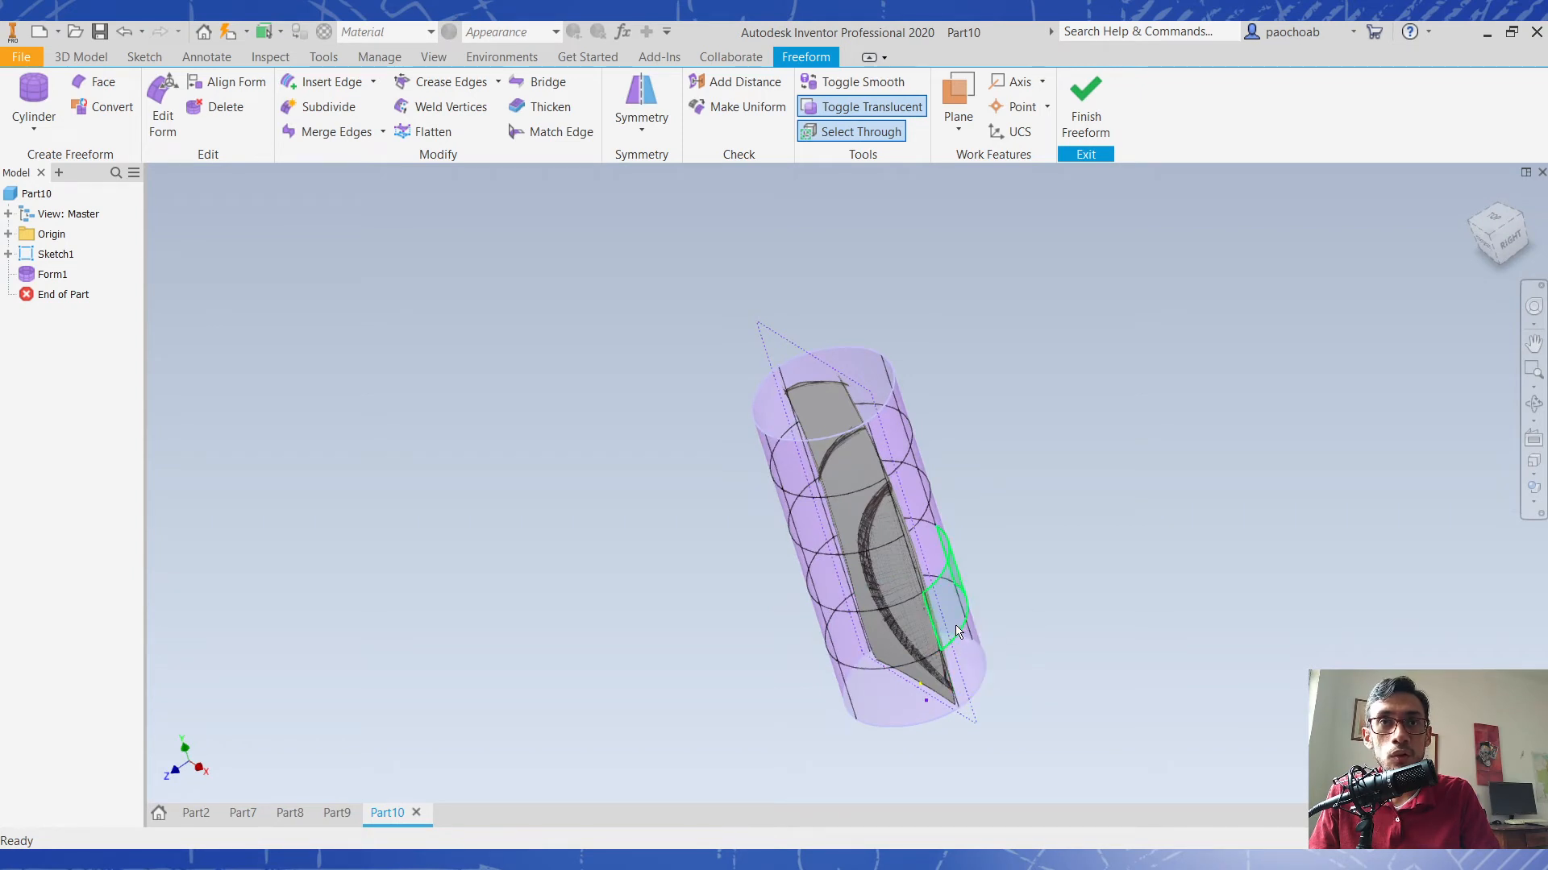
{"action": "left_click", "coordinate": [960, 635]}
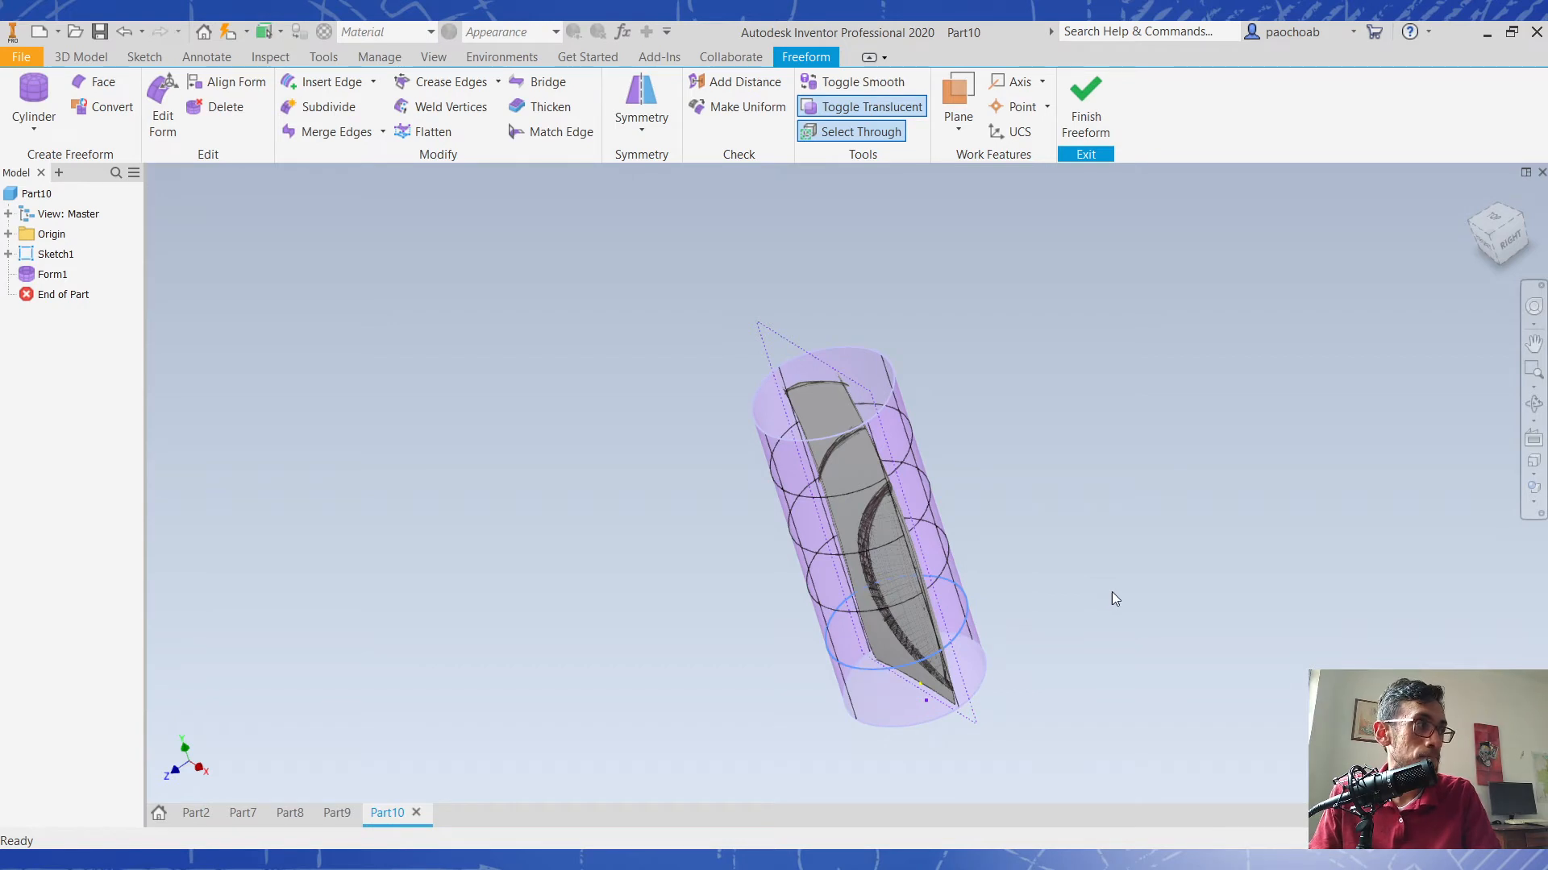
{"action": "middle_click_drag", "start_coordinate": [1077, 569], "coordinate": [1062, 577], "text": "shift"}
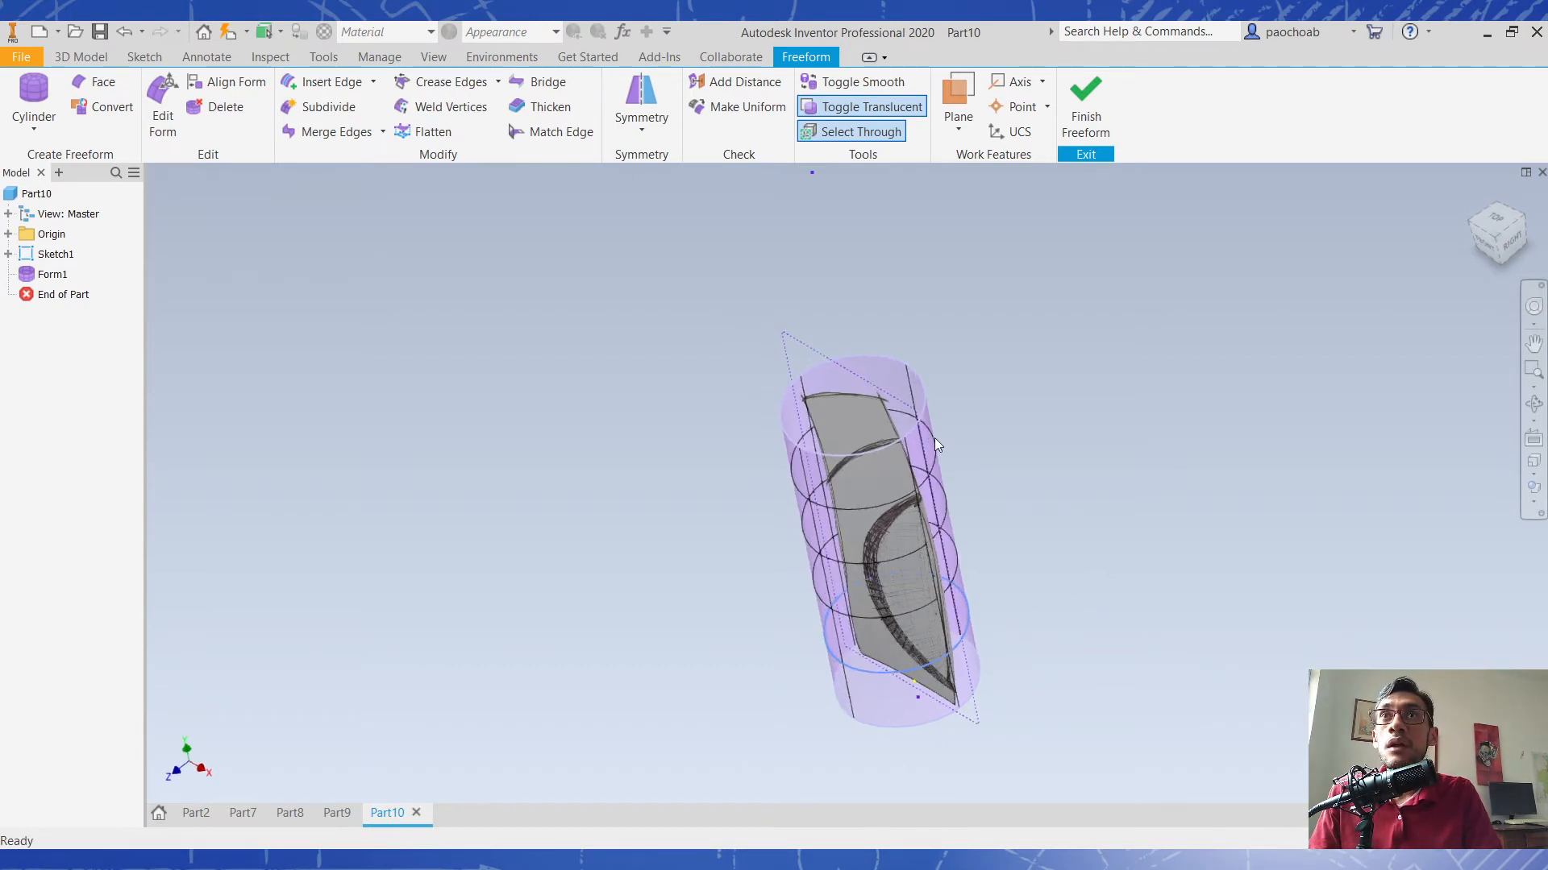
{"action": "left_click", "coordinate": [162, 103]}
{"action": "middle_click_drag", "start_coordinate": [1068, 556], "coordinate": [1116, 546], "text": "shift"}
{"action": "left_click_drag", "start_coordinate": [955, 636], "coordinate": [971, 637]}
{"action": "middle_click_drag", "start_coordinate": [971, 636], "coordinate": [940, 577], "text": "shift"}
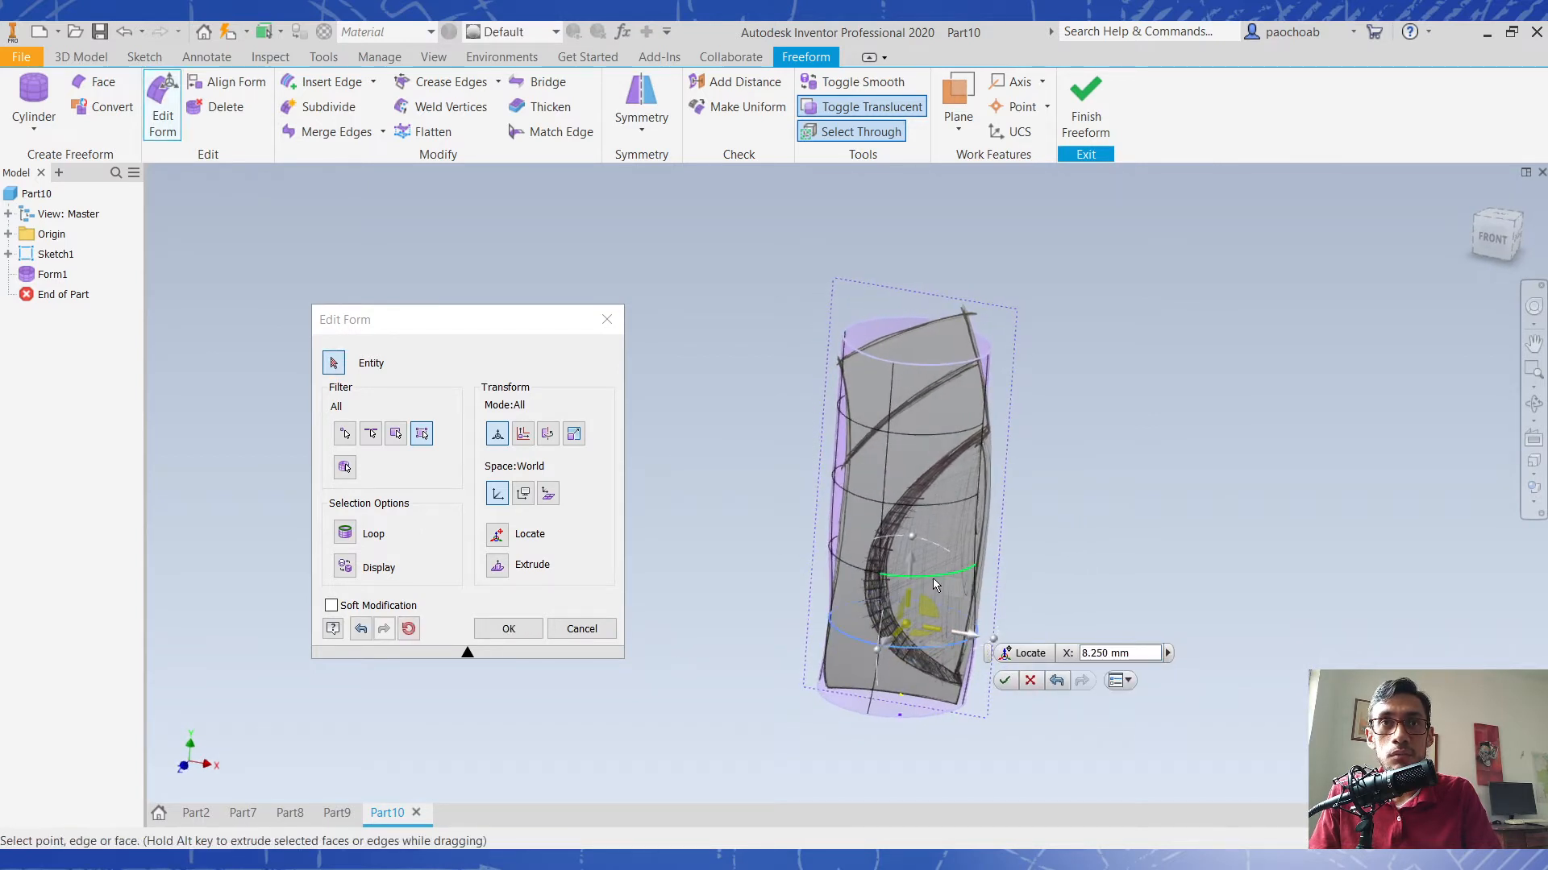
Shift the next three edge loops upward along X to follow the grip's outline, moving the middle one of them about 11.25 mm.
{"action": "left_click", "coordinate": [932, 578]}
{"action": "left_click_drag", "start_coordinate": [971, 569], "coordinate": [1024, 518]}
{"action": "type", "text": "0.0"}
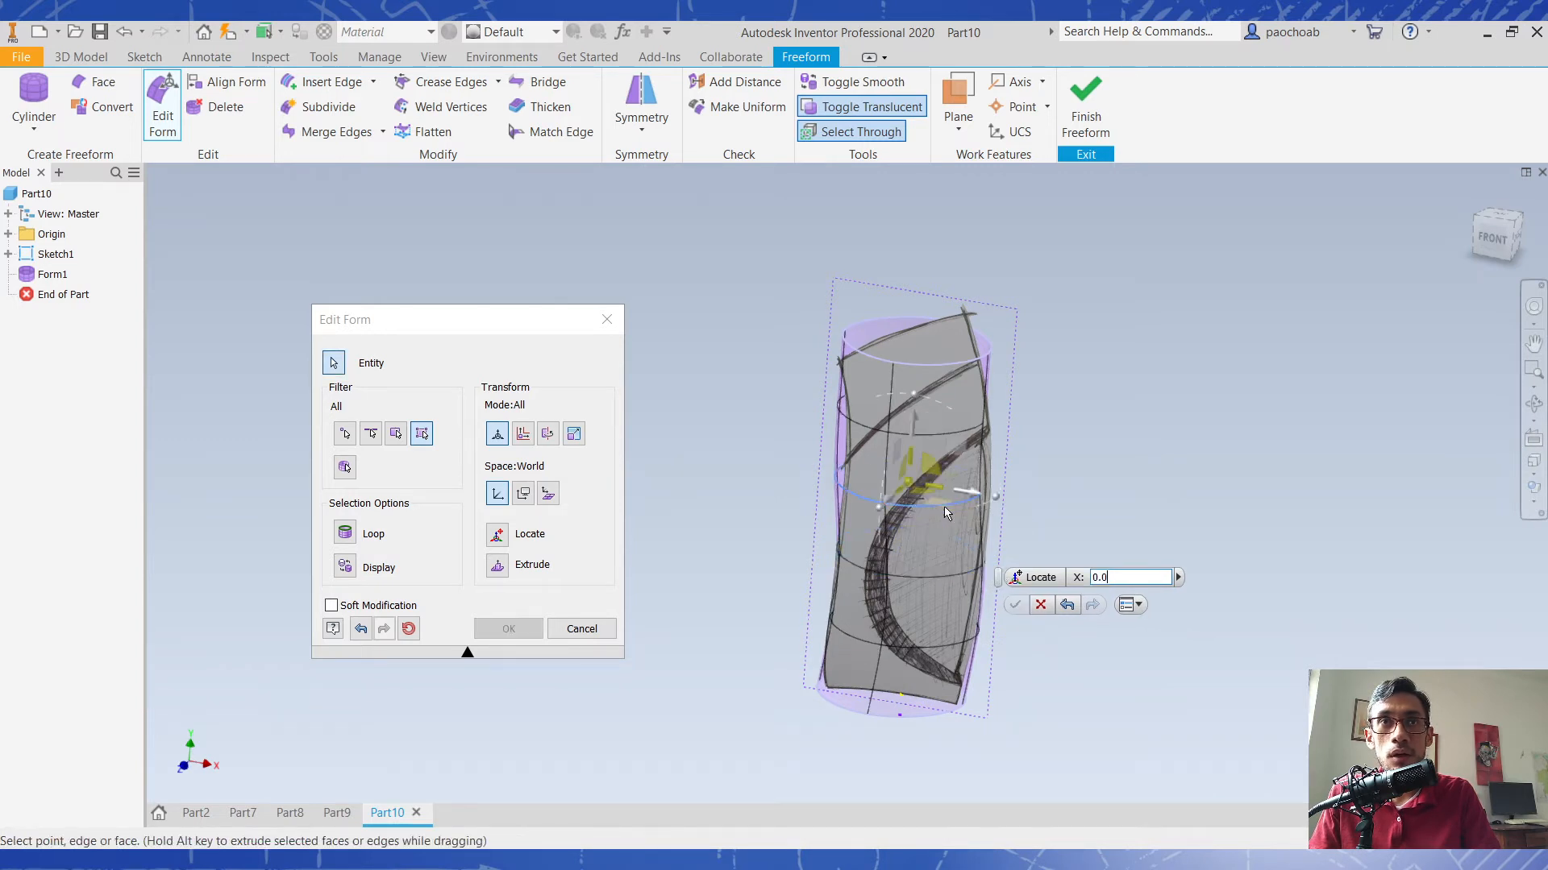
{"action": "left_click_drag", "start_coordinate": [974, 501], "coordinate": [983, 496]}
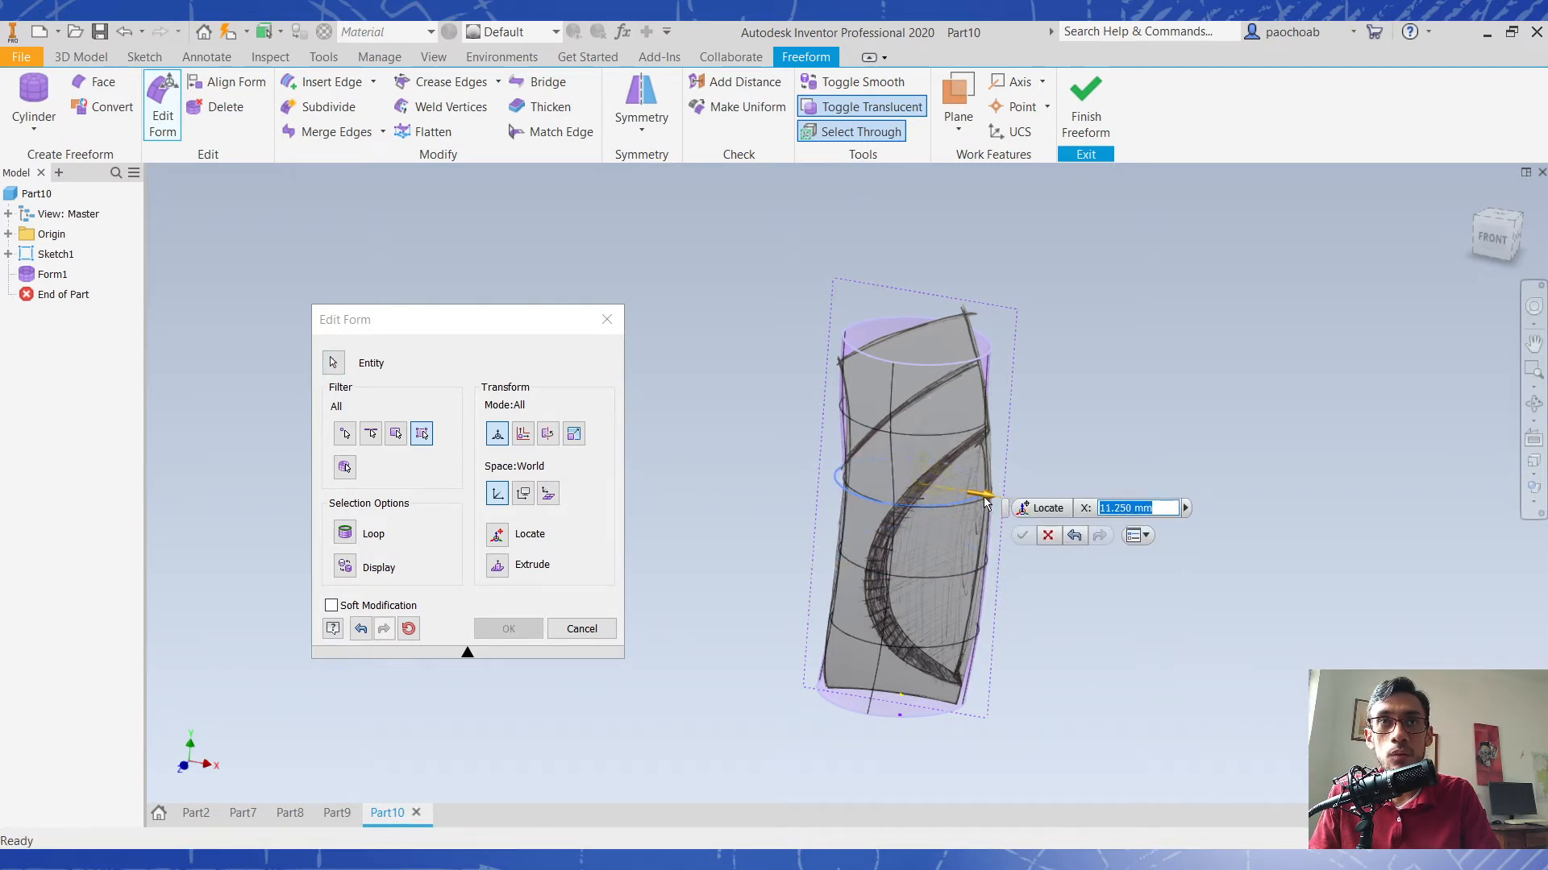
{"action": "type", "text": "0.0"}
{"action": "left_click_drag", "start_coordinate": [983, 429], "coordinate": [1008, 427]}
Tilt the top edge loop to match the grip's slanted top edge, apply the form edit, and turn off the translucent display.
{"action": "middle_click_drag", "start_coordinate": [1047, 525], "coordinate": [883, 345], "text": "shift"}
{"action": "key", "text": "ctrl+z"}
{"action": "mouse_move", "coordinate": [1071, 348]}
{"action": "middle_mouse_down", "text": "shift"}
{"action": "mouse_move", "coordinate": [1032, 350]}
{"action": "mouse_move", "coordinate": [1029, 325]}
{"action": "mouse_move", "coordinate": [1072, 352]}
{"action": "middle_mouse_up", "text": "shift"}
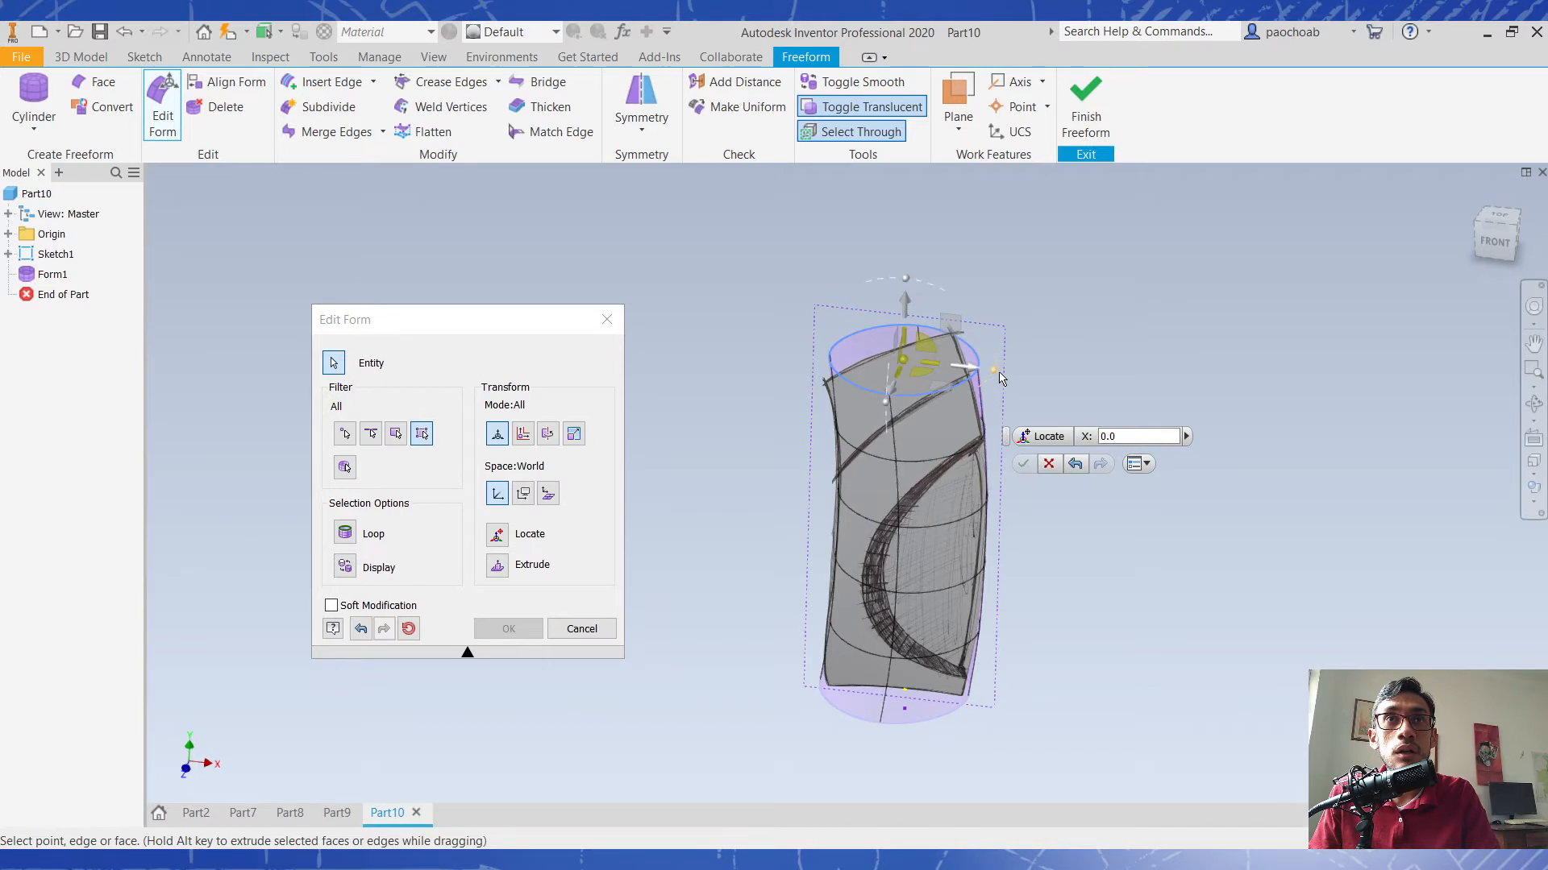
{"action": "left_click_drag", "start_coordinate": [909, 290], "coordinate": [858, 292]}
{"action": "middle_click_drag", "start_coordinate": [1163, 387], "coordinate": [1159, 355], "text": "shift"}
{"action": "left_click", "coordinate": [962, 289]}
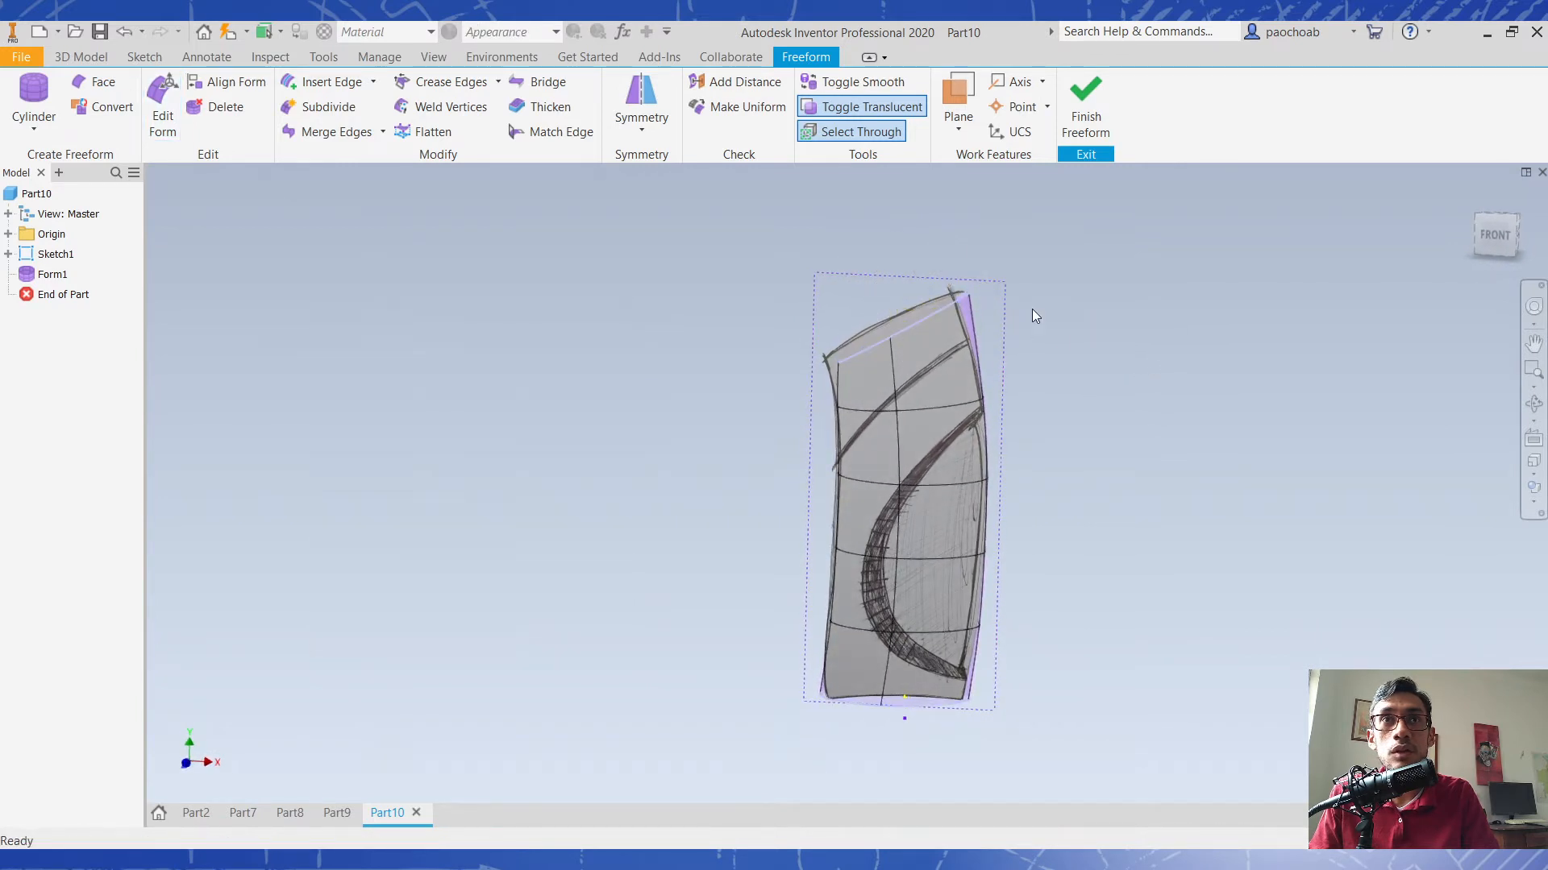
{"action": "left_click", "coordinate": [872, 106]}
{"action": "middle_click_drag", "start_coordinate": [1046, 240], "coordinate": [1057, 324], "text": "shift"}
Reposition the form's top edge loop in local space, moving it about -11 mm along Y, then about 7.5 mm in X and 5.5 mm in Z.
{"action": "left_click", "coordinate": [163, 103]}
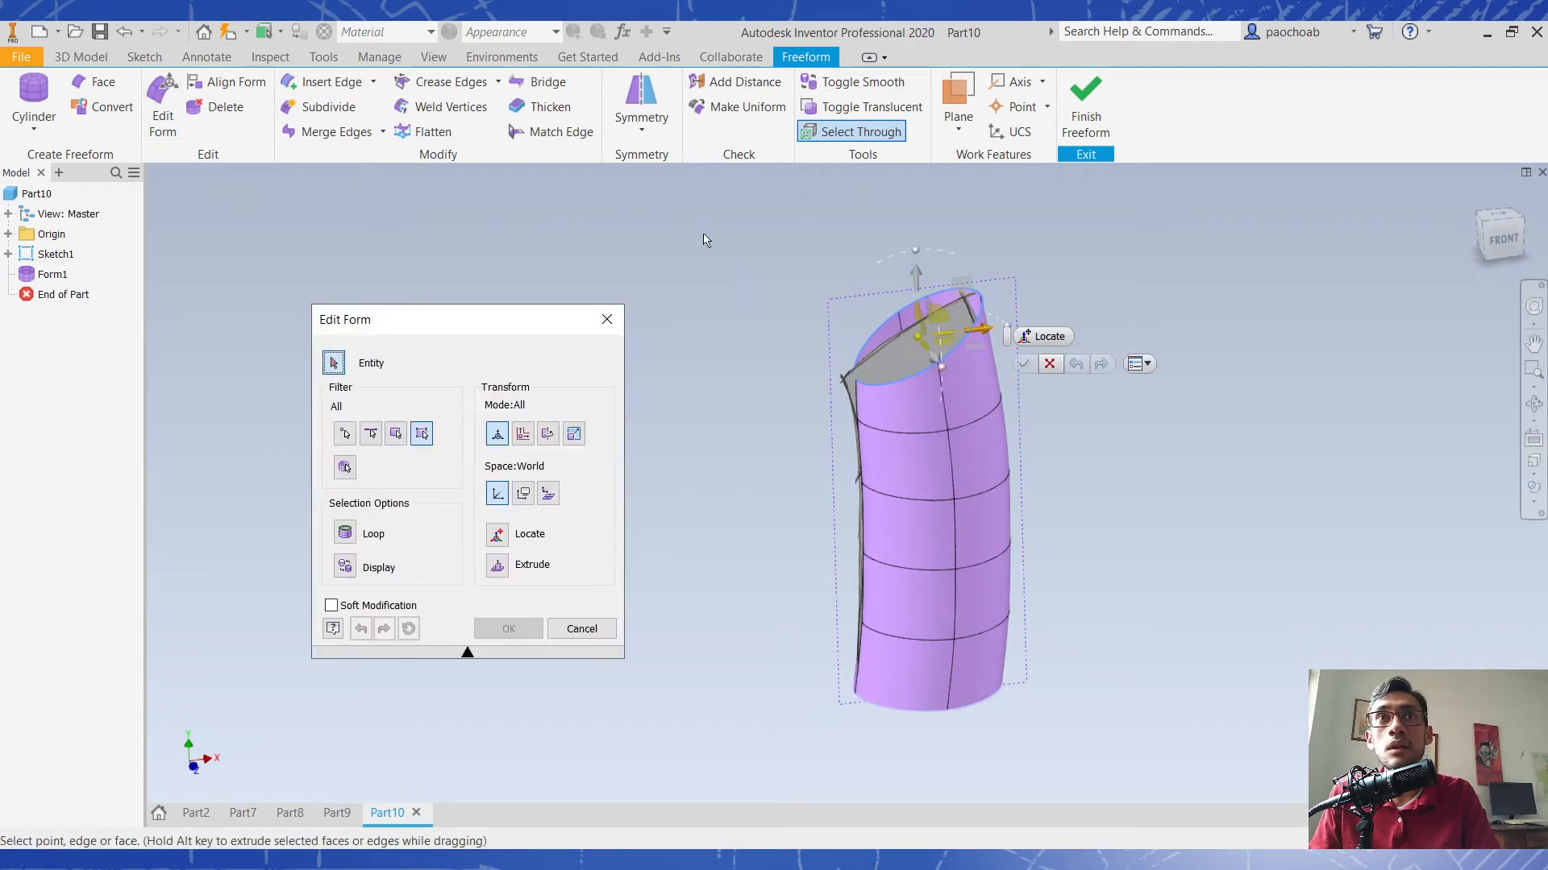
{"action": "mouse_move", "coordinate": [1035, 288]}
{"action": "middle_mouse_down", "text": "shift"}
{"action": "mouse_move", "coordinate": [1022, 270]}
{"action": "mouse_move", "coordinate": [1011, 288]}
{"action": "middle_mouse_up", "text": "shift"}
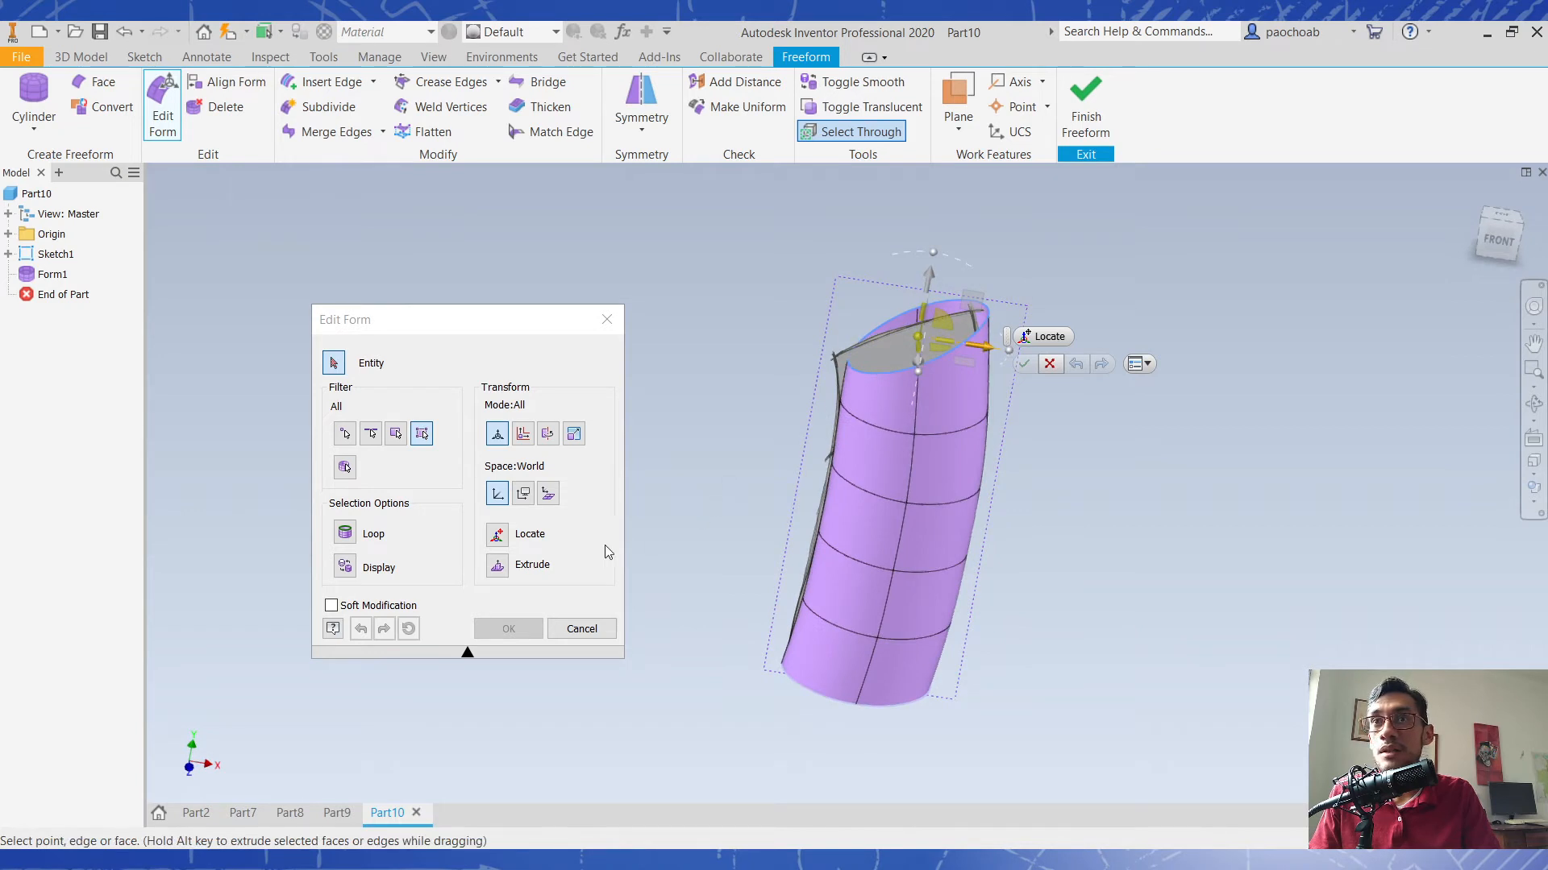
{"action": "left_click", "coordinate": [548, 494]}
{"action": "middle_click_drag", "start_coordinate": [1048, 403], "coordinate": [1017, 371], "text": "shift"}
{"action": "left_click_drag", "start_coordinate": [901, 452], "coordinate": [883, 435]}
{"action": "middle_click_drag", "start_coordinate": [1137, 383], "coordinate": [1144, 381], "text": "shift"}
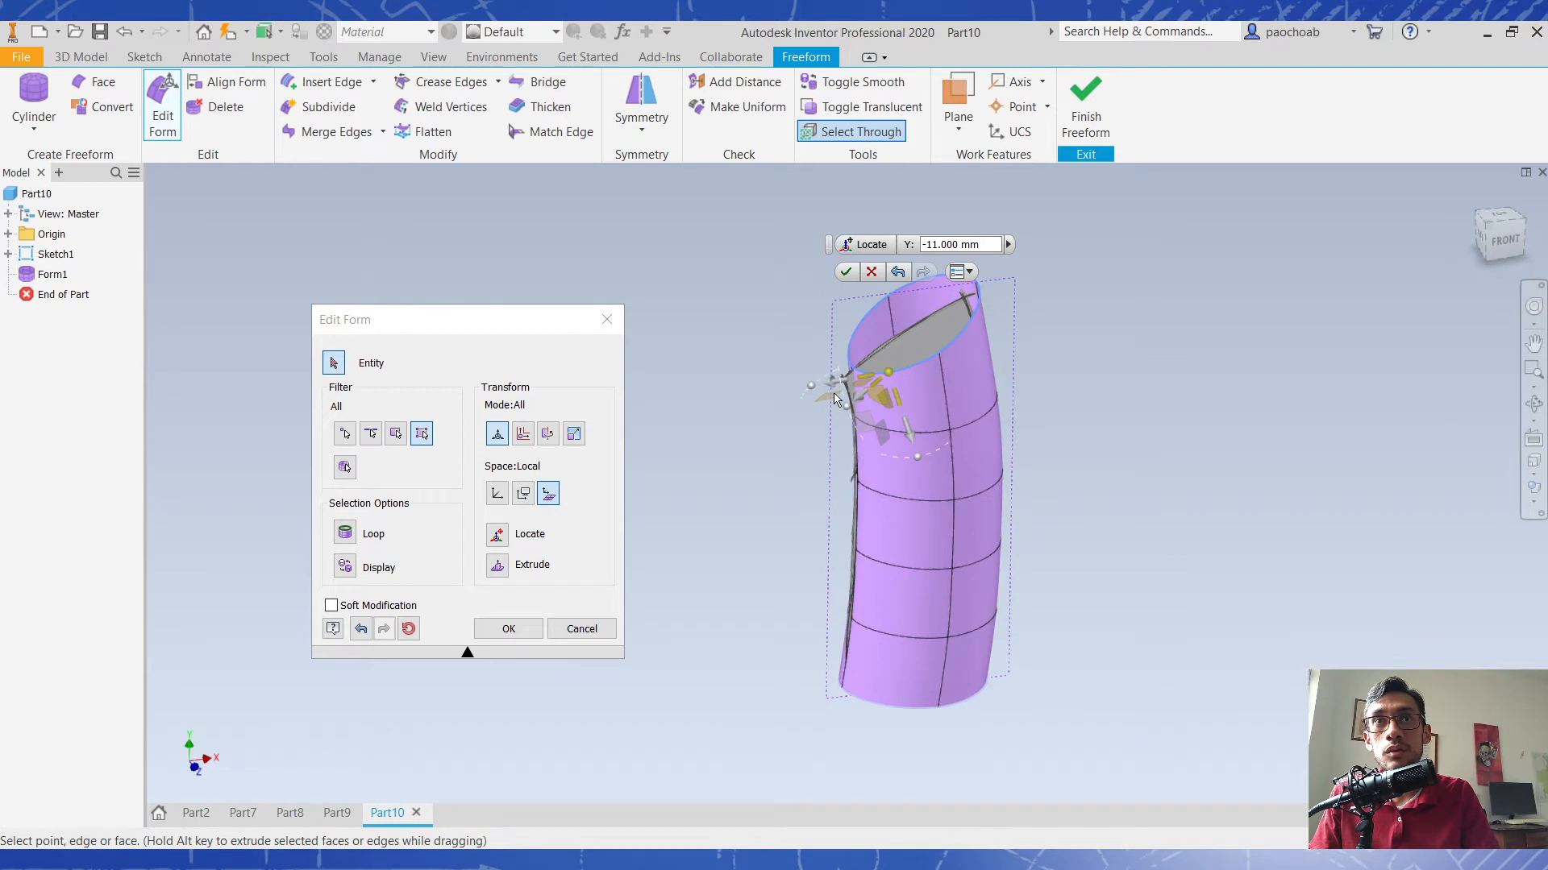
{"action": "left_click_drag", "start_coordinate": [824, 399], "coordinate": [817, 398]}
{"action": "middle_click_drag", "start_coordinate": [1221, 423], "coordinate": [1144, 436], "text": "shift"}
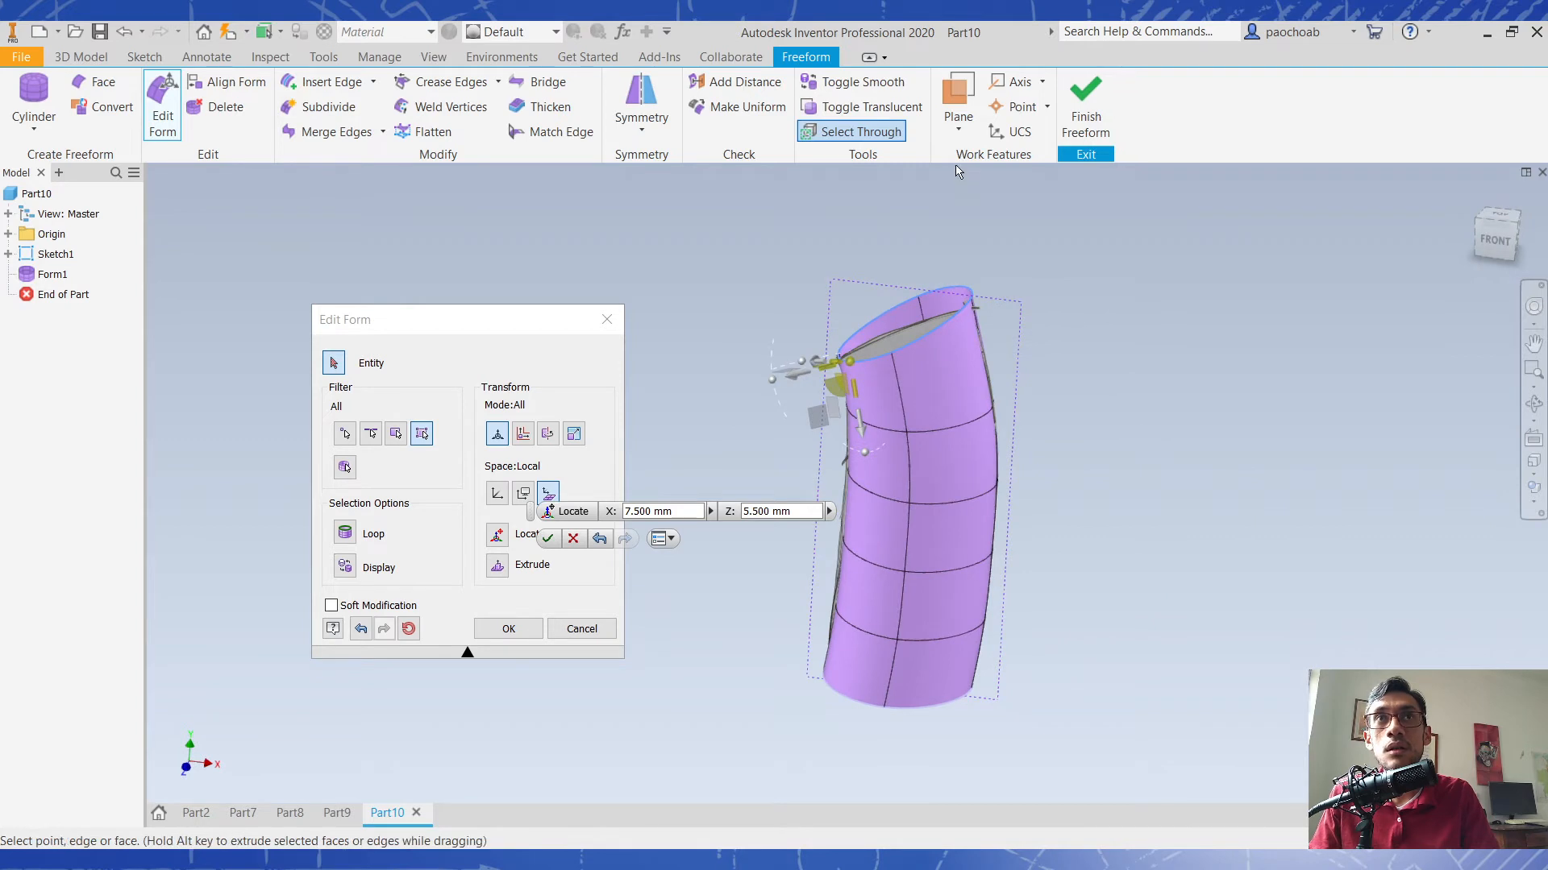
{"action": "left_click", "coordinate": [548, 539]}
Turn on the translucent display and scale the cylinder's bottom edge loop by about 0.9 to fit the grip's base in the picture.
{"action": "left_click", "coordinate": [872, 107]}
{"action": "middle_click_drag", "start_coordinate": [999, 316], "coordinate": [1047, 319], "text": "shift"}
{"action": "scroll", "coordinate": [956, 712], "scroll_direction": "up", "scroll_amount": 3}
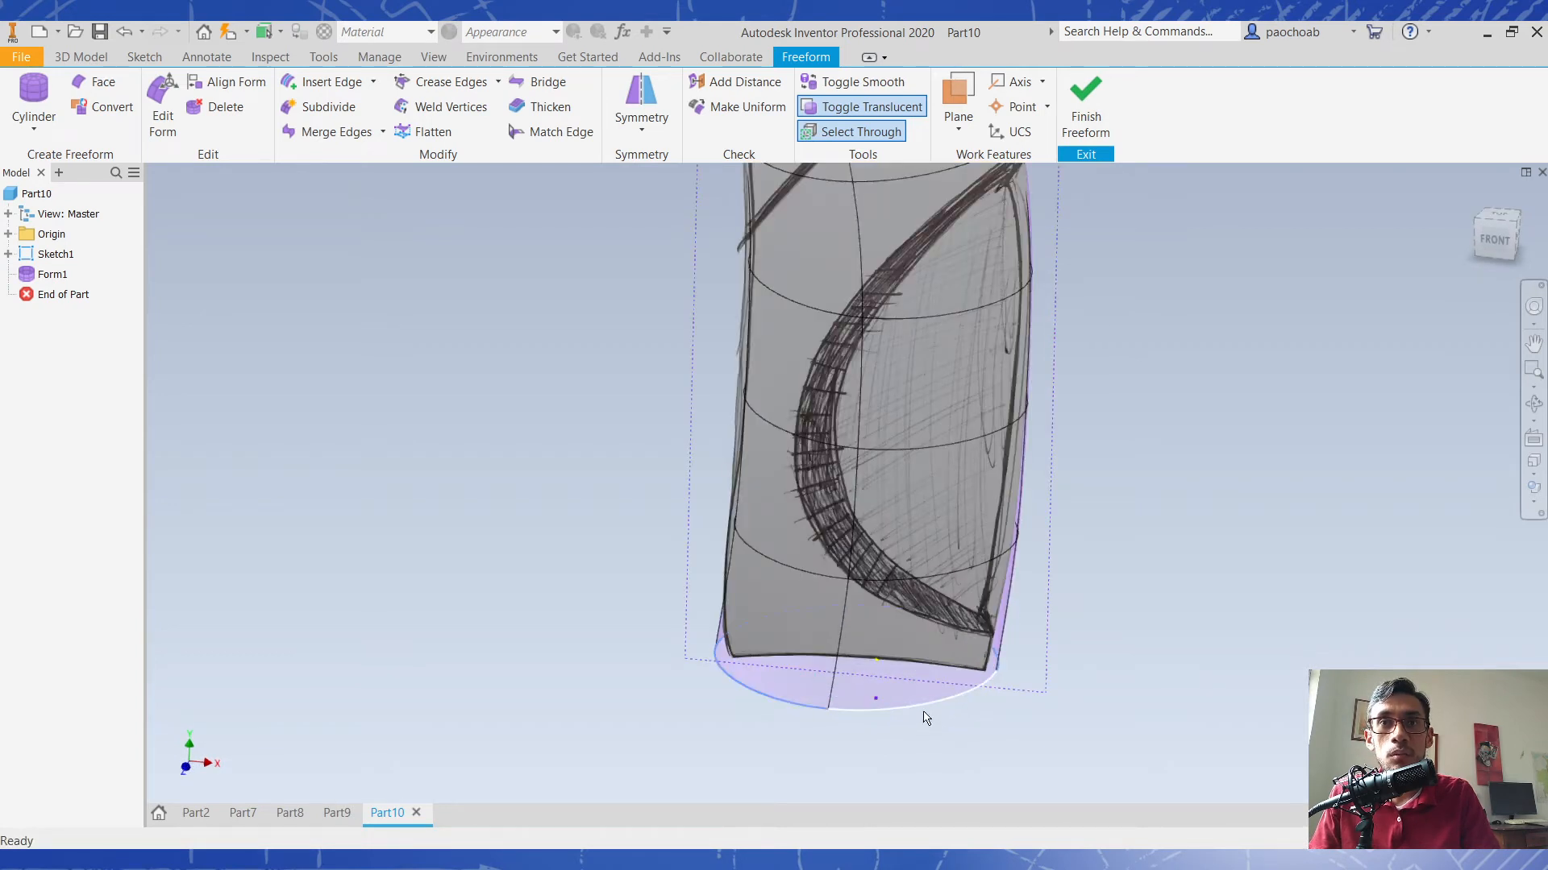
{"action": "left_click", "coordinate": [772, 641]}
{"action": "left_click", "coordinate": [162, 103]}
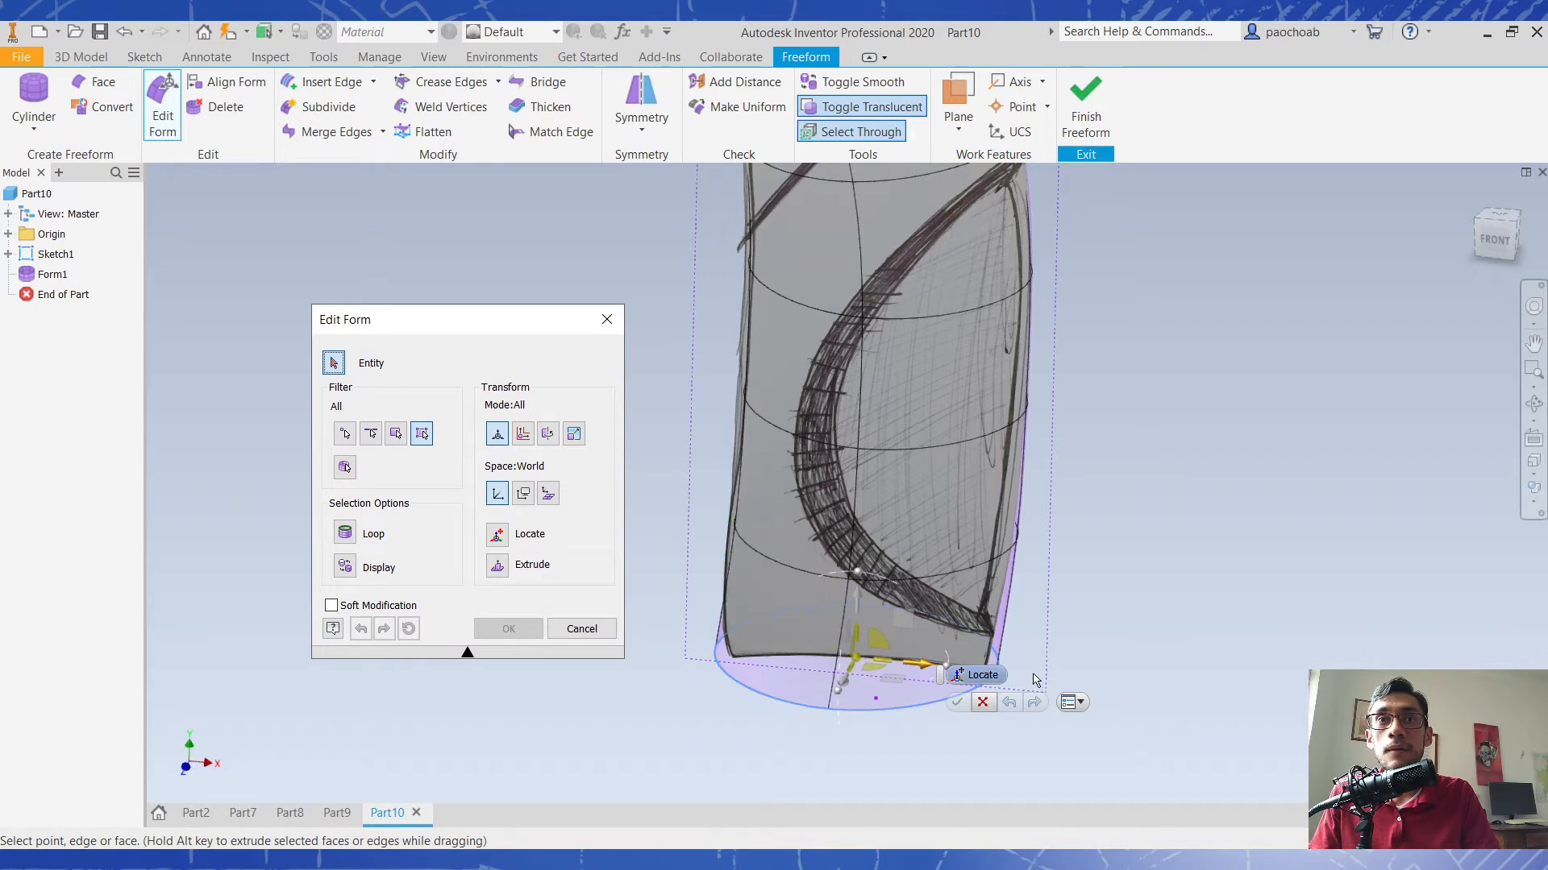
{"action": "middle_click_drag", "start_coordinate": [1017, 700], "coordinate": [957, 559]}
{"action": "middle_click_drag", "start_coordinate": [958, 559], "coordinate": [940, 580], "text": "shift"}
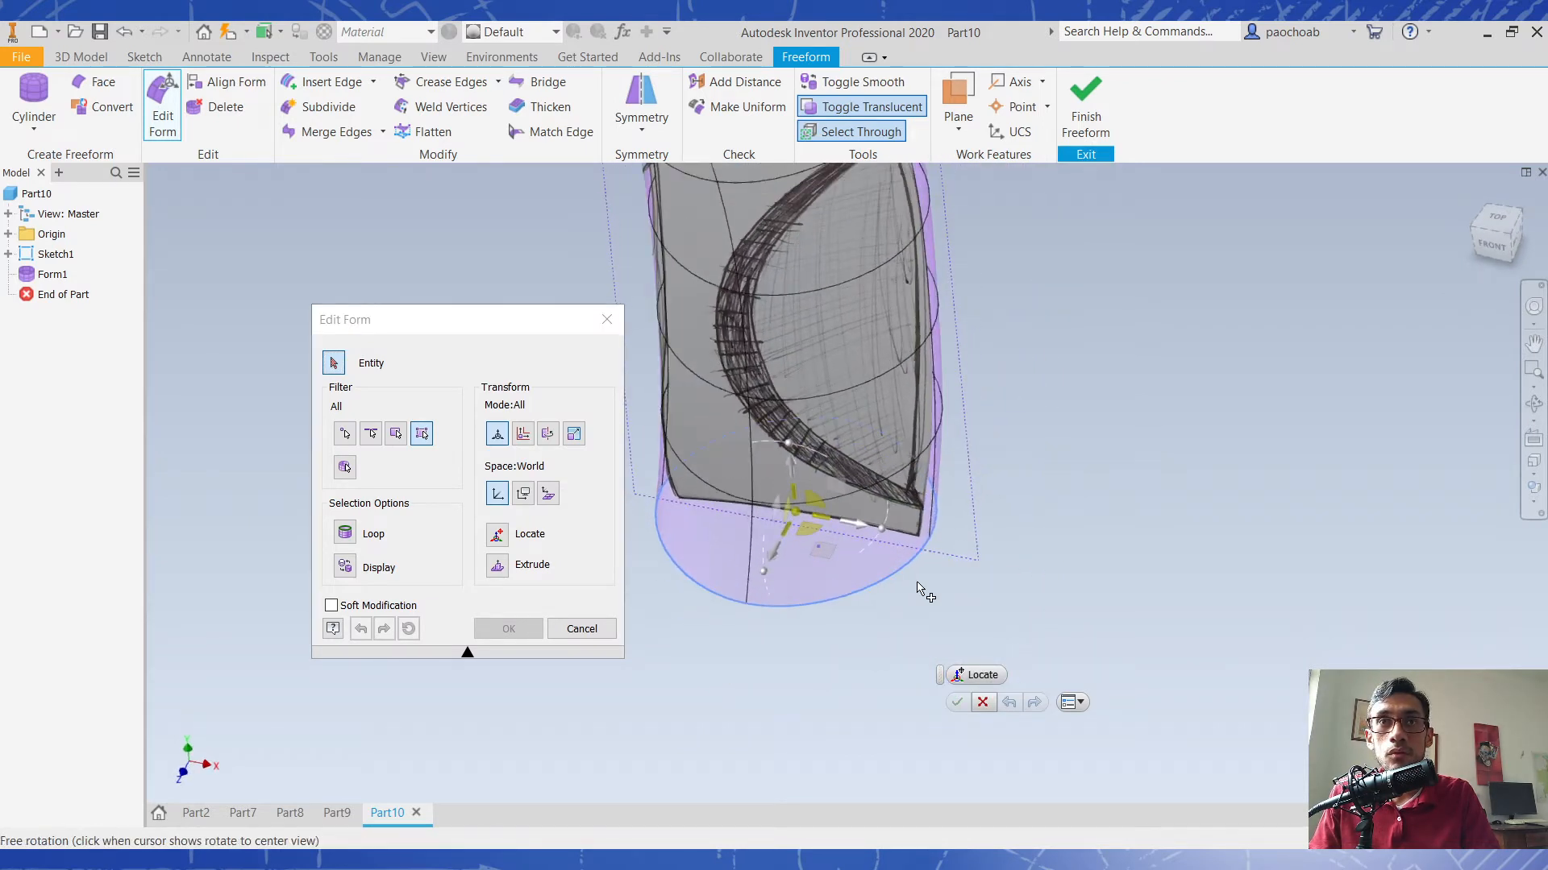
{"action": "left_click_drag", "start_coordinate": [822, 535], "coordinate": [804, 527]}
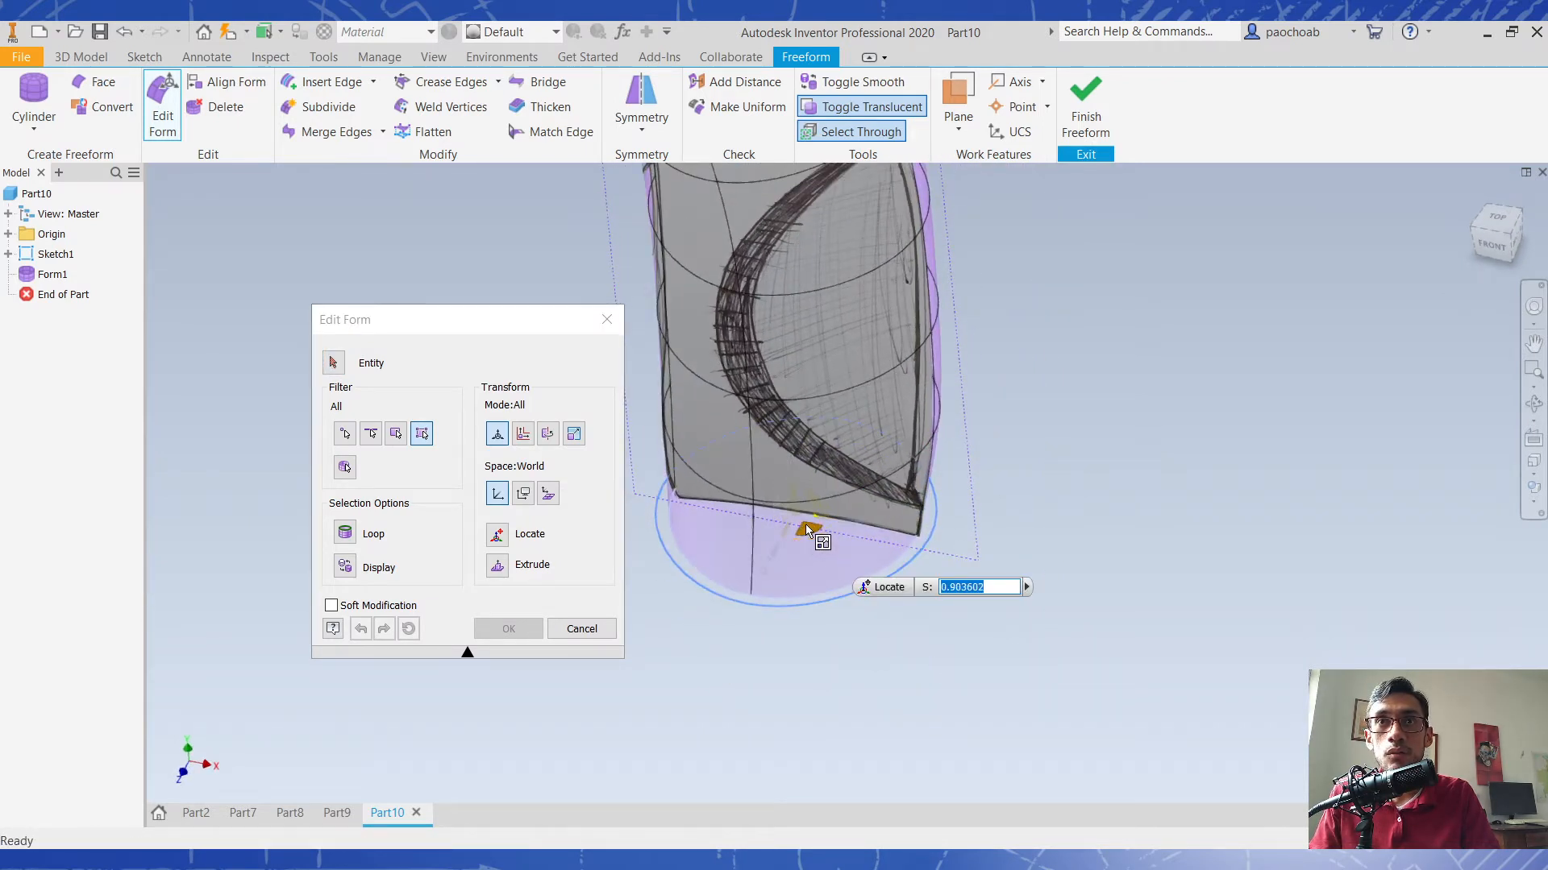
{"action": "left_click", "coordinate": [863, 615]}
{"action": "middle_click_drag", "start_coordinate": [974, 606], "coordinate": [1044, 539], "text": "shift"}
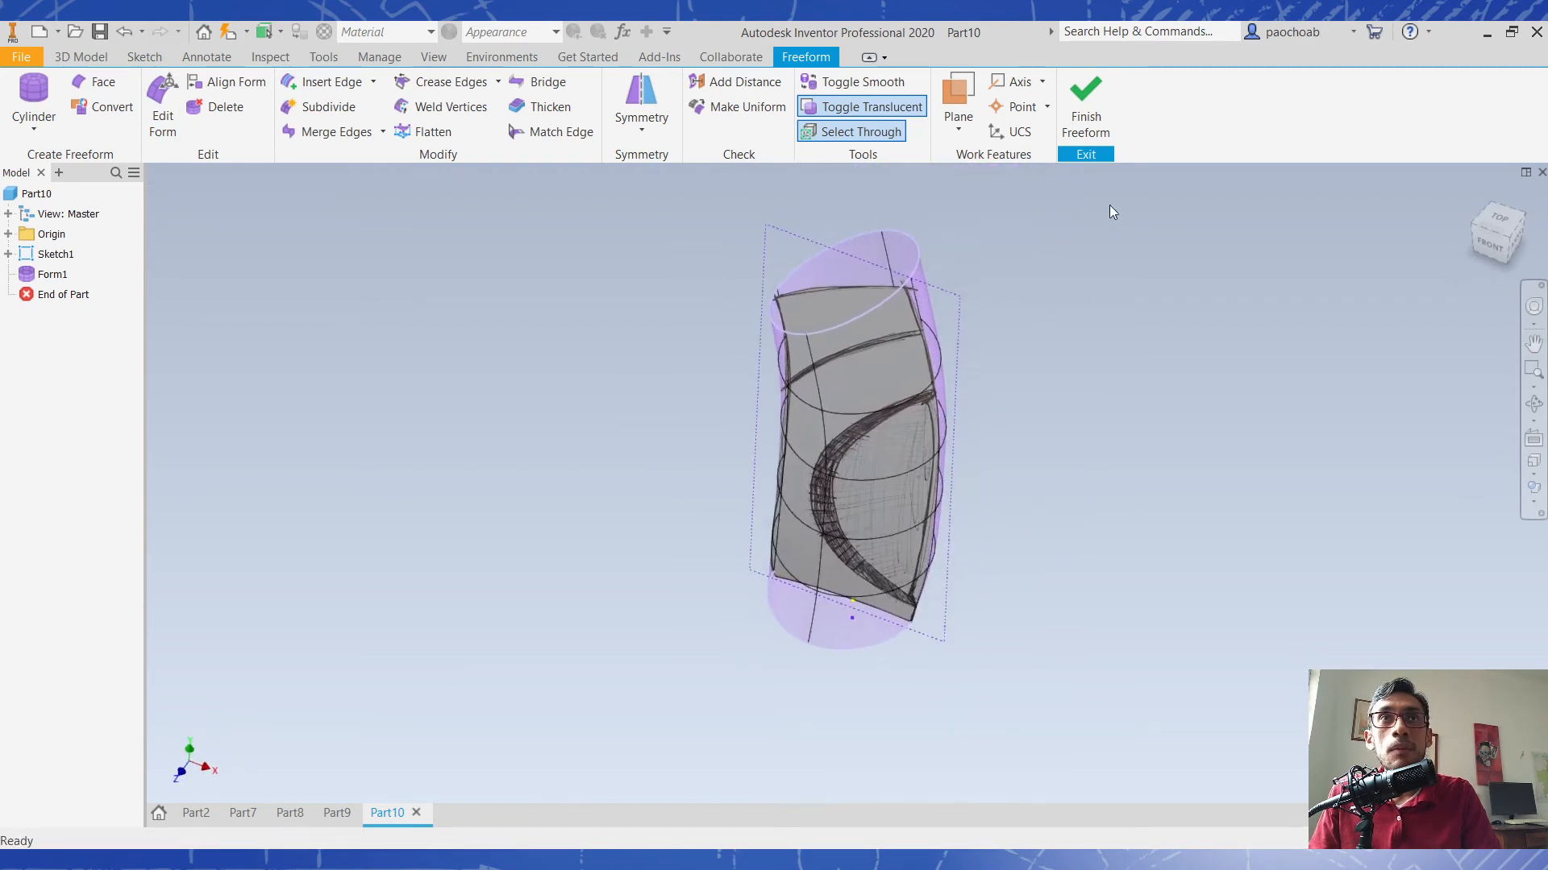
Finish the freeform and show the whole grip in the home view.
{"action": "left_click", "coordinate": [1085, 100]}
{"action": "mouse_move", "coordinate": [1070, 408]}
{"action": "middle_mouse_down", "text": "shift"}
{"action": "mouse_move", "coordinate": [958, 402]}
{"action": "mouse_move", "coordinate": [957, 425]}
{"action": "mouse_move", "coordinate": [1057, 408]}
{"action": "mouse_move", "coordinate": [1098, 436]}
{"action": "mouse_move", "coordinate": [1047, 422]}
{"action": "mouse_move", "coordinate": [1064, 415]}
{"action": "middle_mouse_up", "text": "shift"}
{"action": "left_click", "coordinate": [892, 401]}
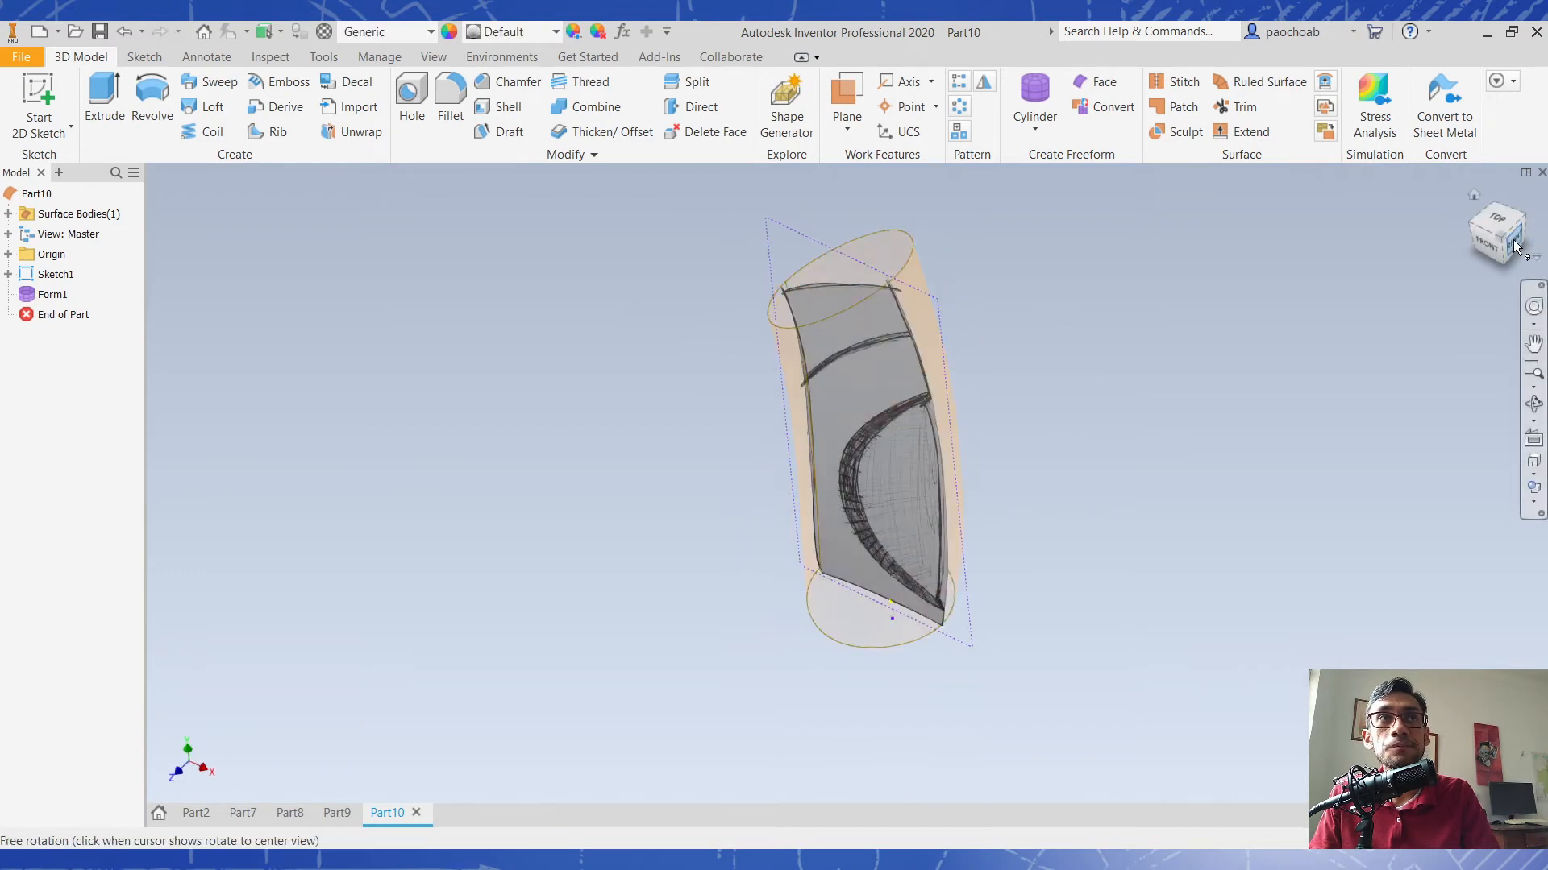
{"action": "left_click", "coordinate": [1476, 195]}
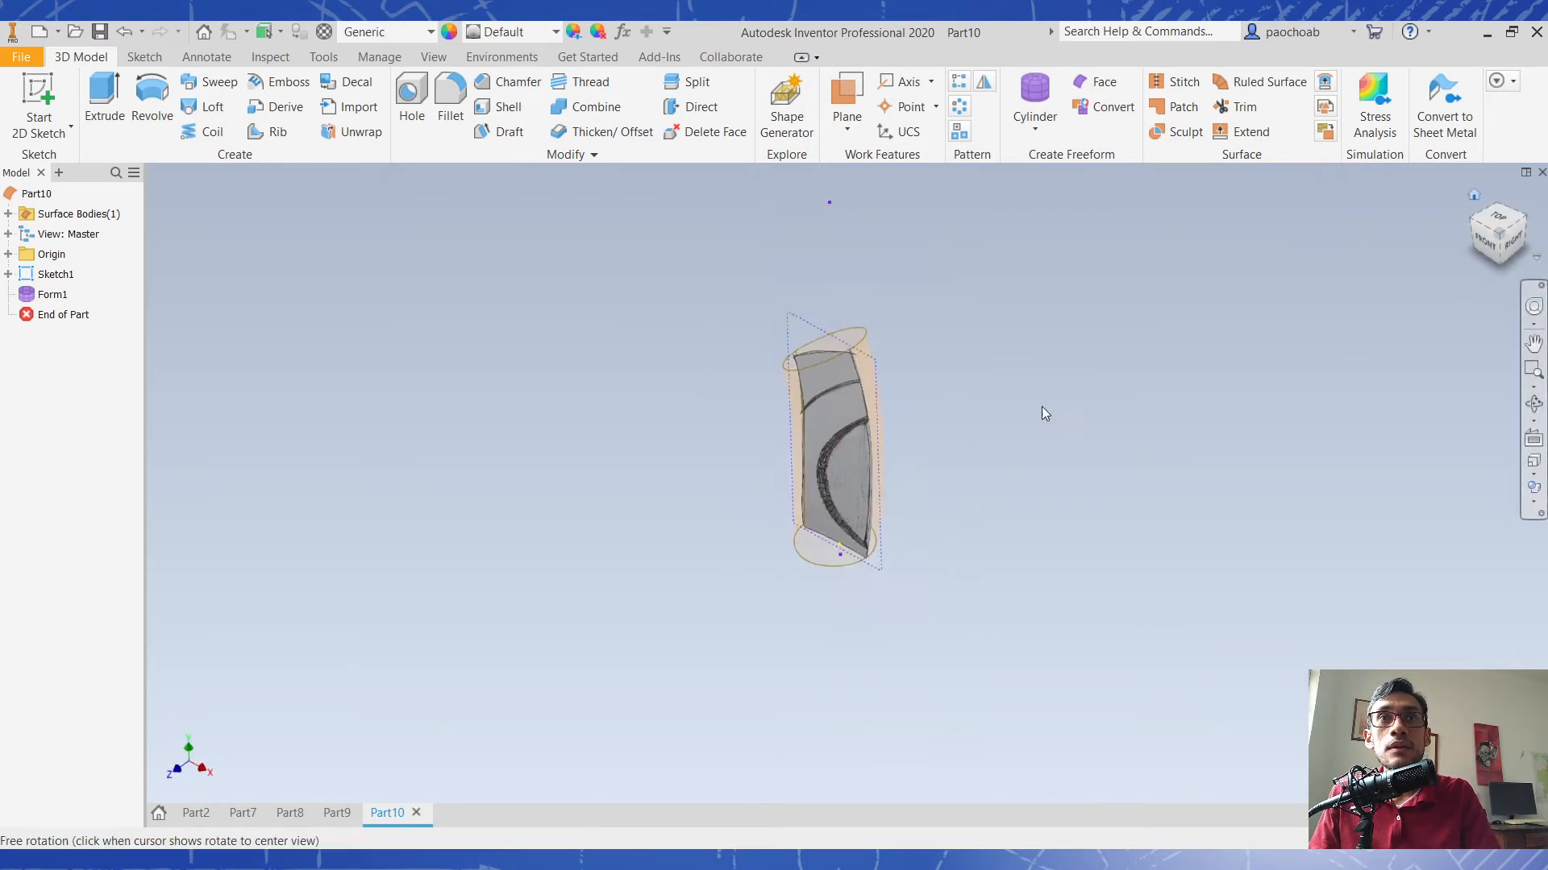
{"action": "scroll", "coordinate": [830, 437], "scroll_direction": "down", "scroll_amount": 3}
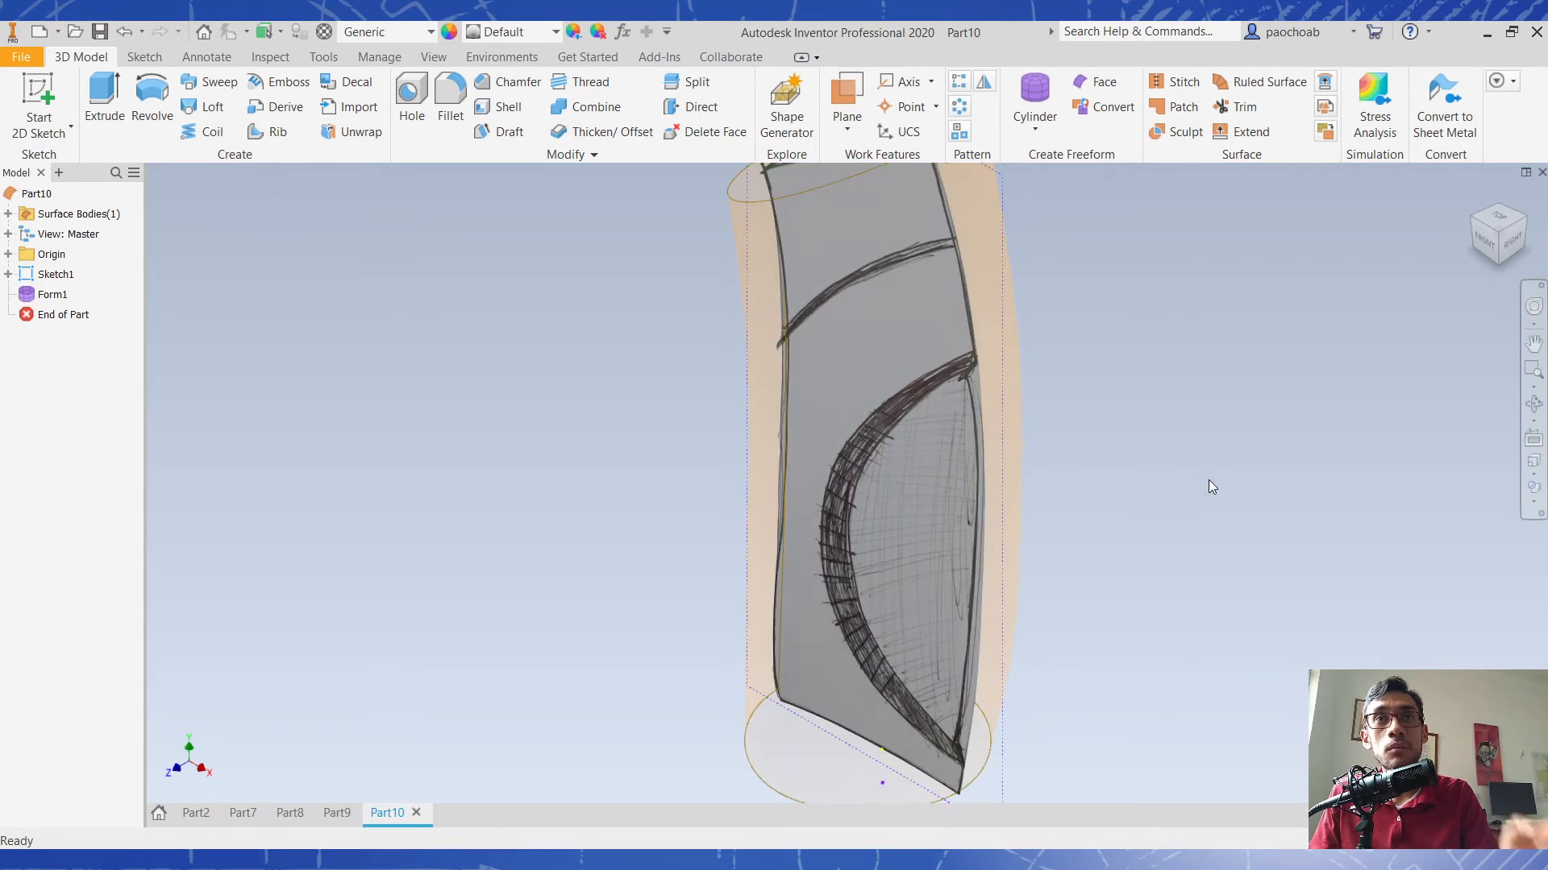
{"action": "scroll", "coordinate": [1207, 480], "scroll_direction": "up", "scroll_amount": 3}
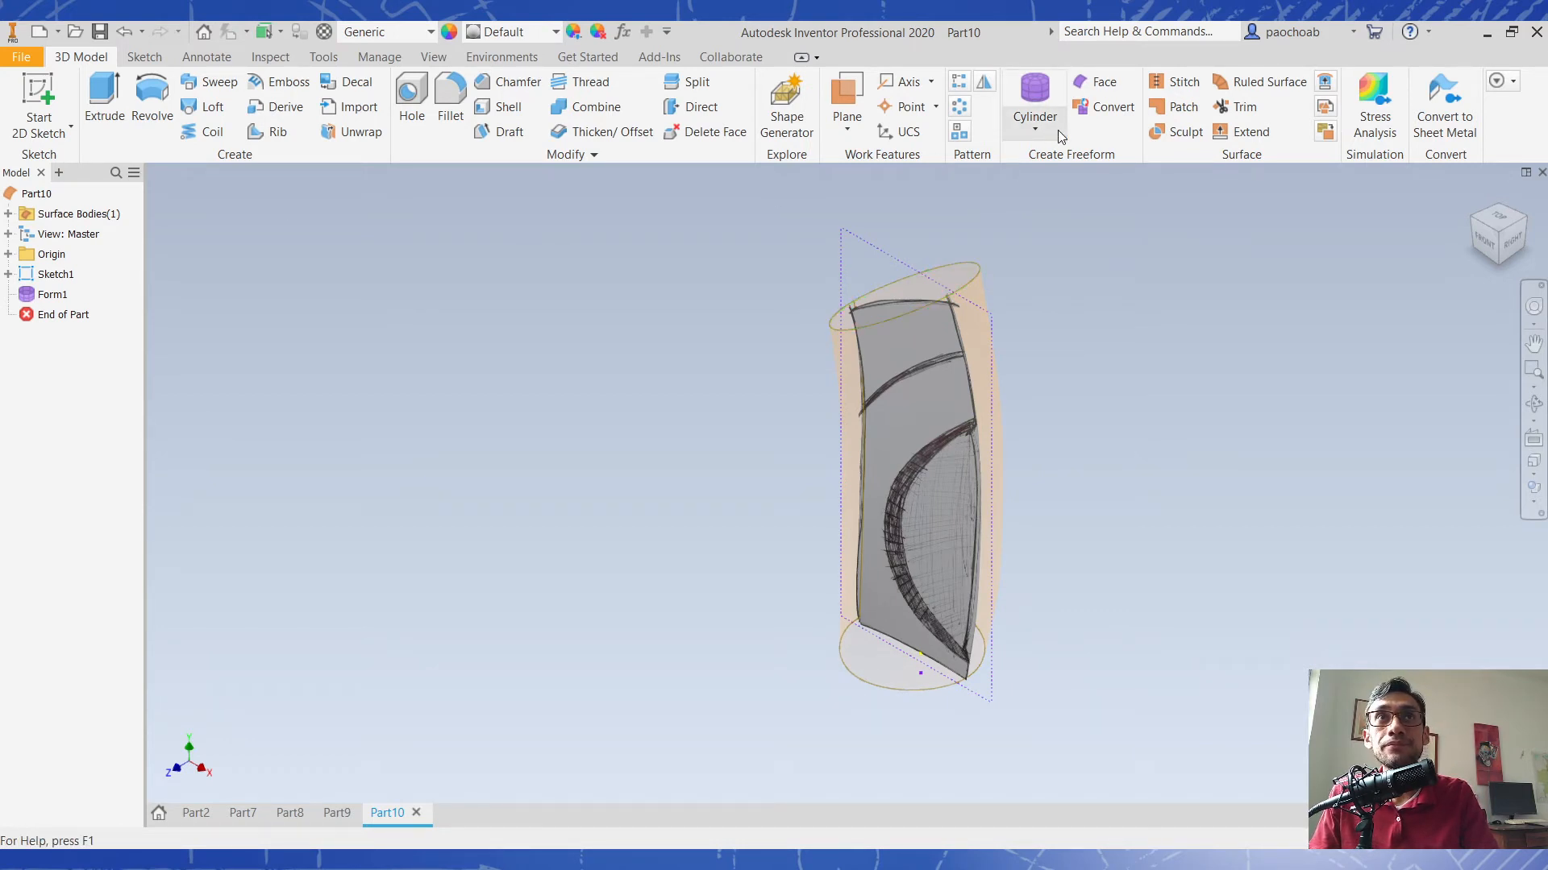
{"action": "left_click", "coordinate": [847, 127]}
{"action": "left_click", "coordinate": [888, 204]}
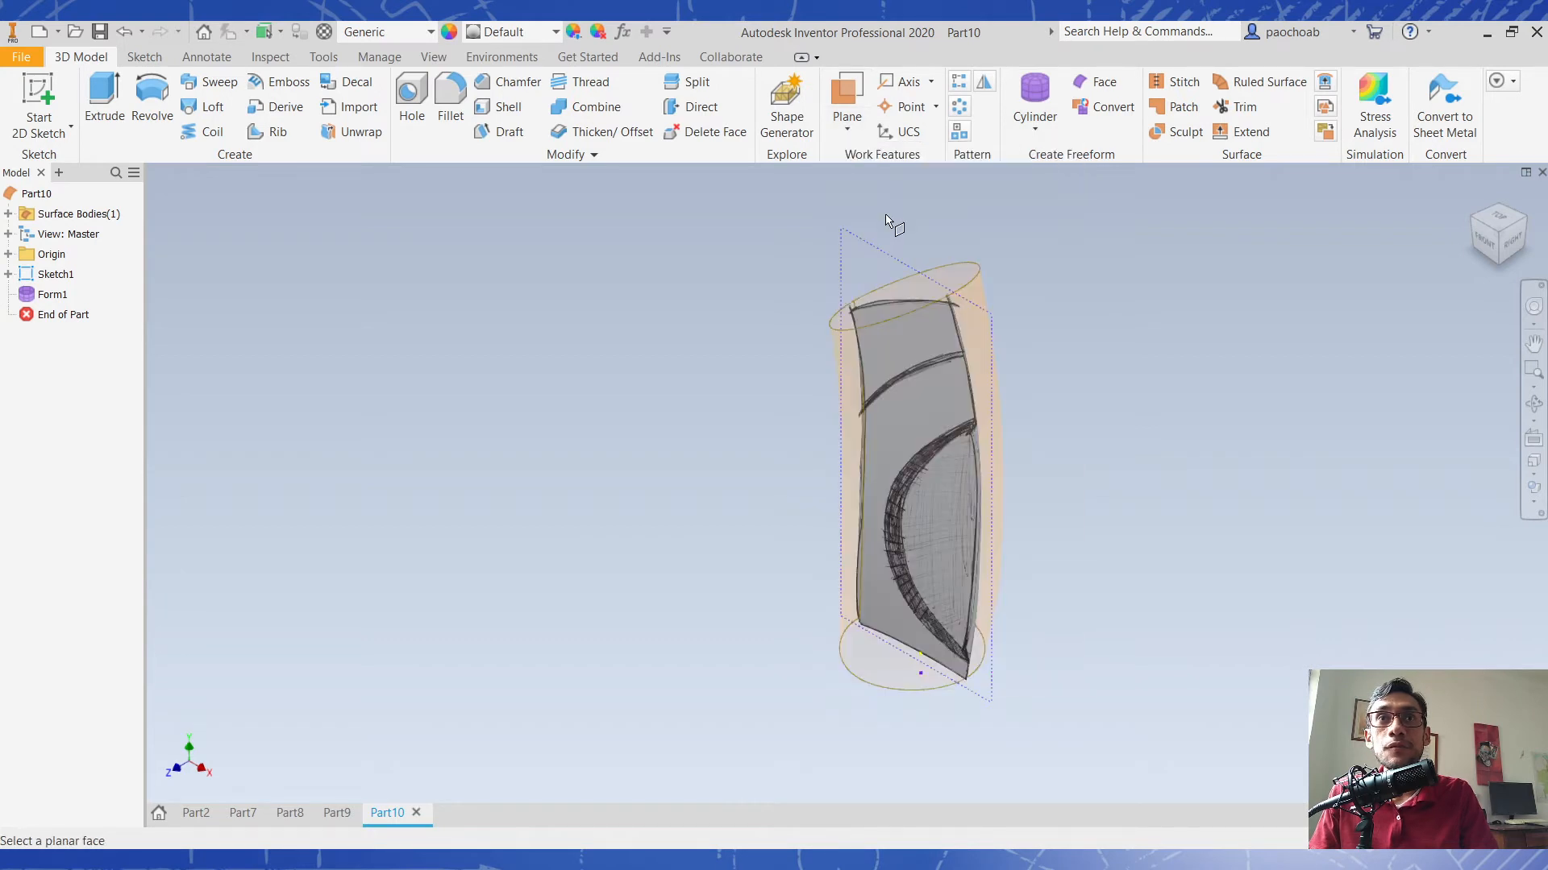
{"action": "left_click", "coordinate": [8, 254]}
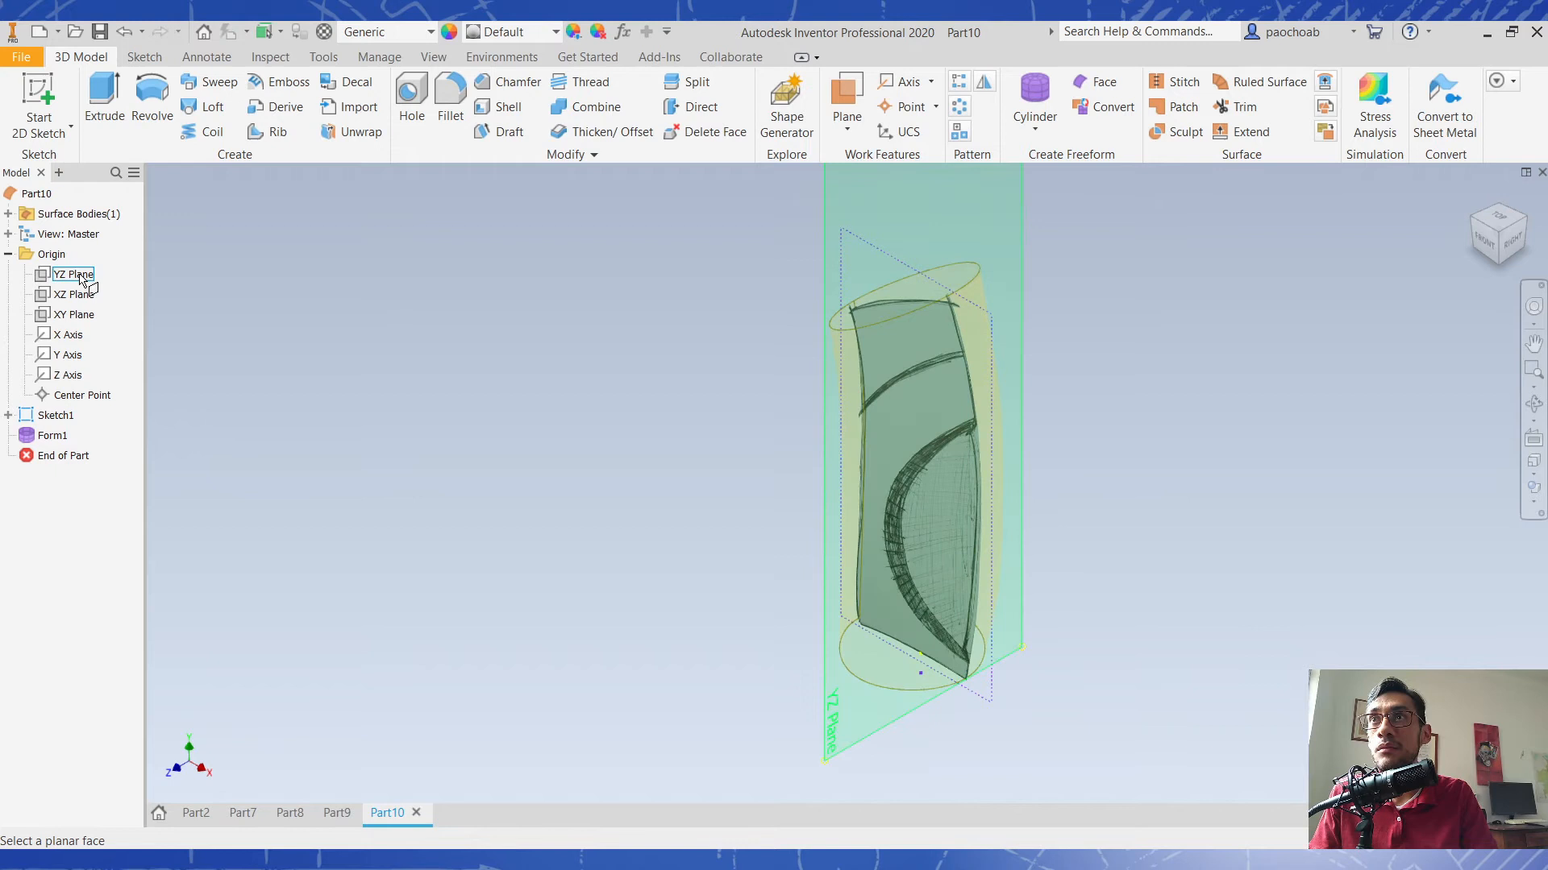
{"action": "left_click", "coordinate": [74, 274]}
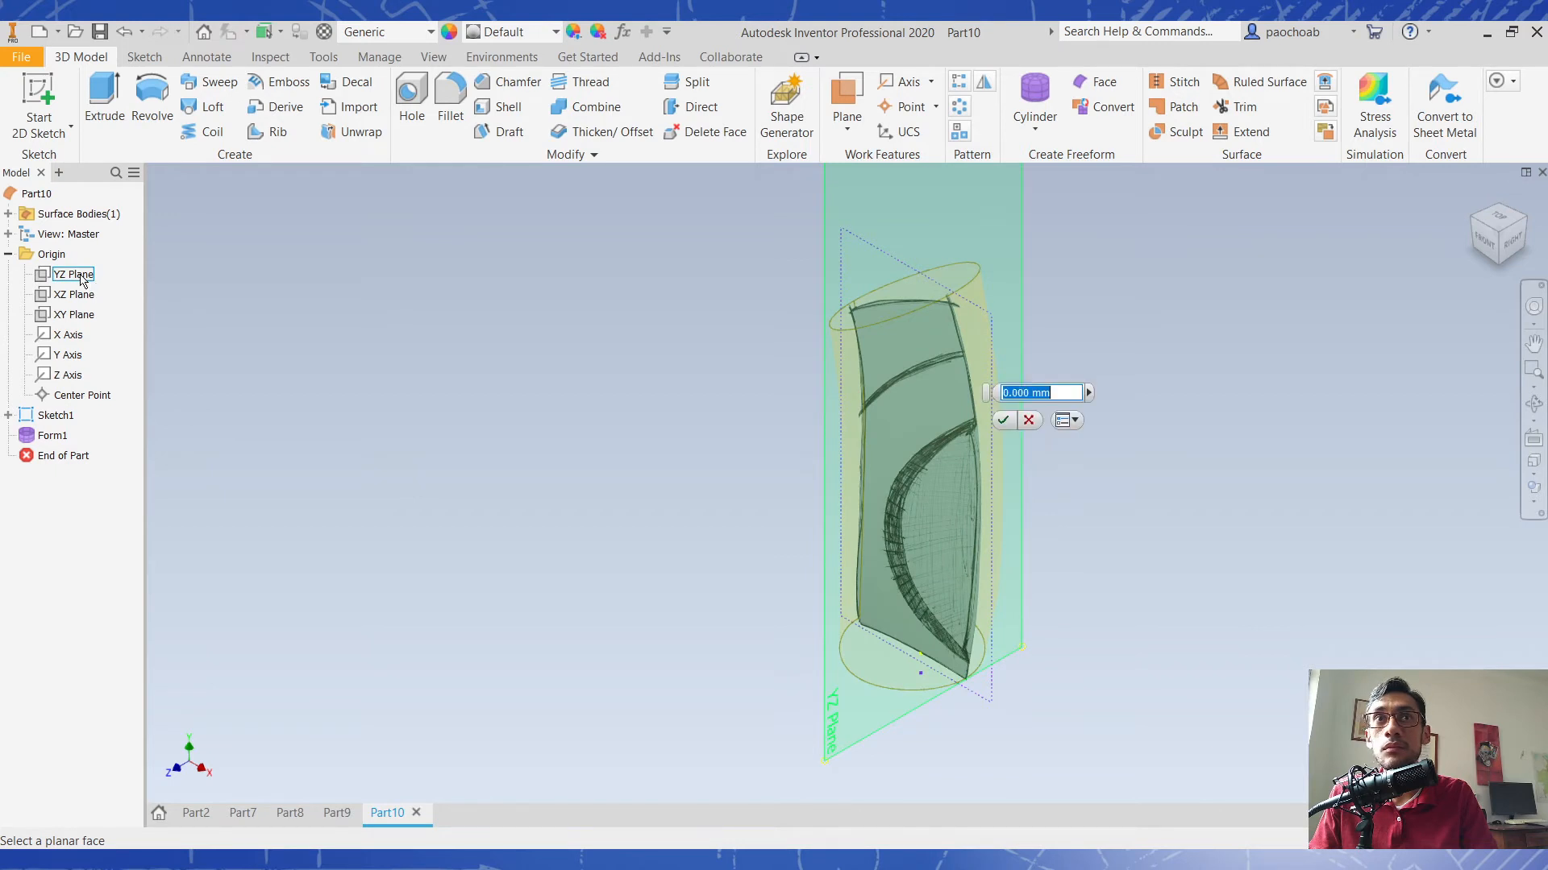
{"action": "left_click", "coordinate": [1029, 420]}
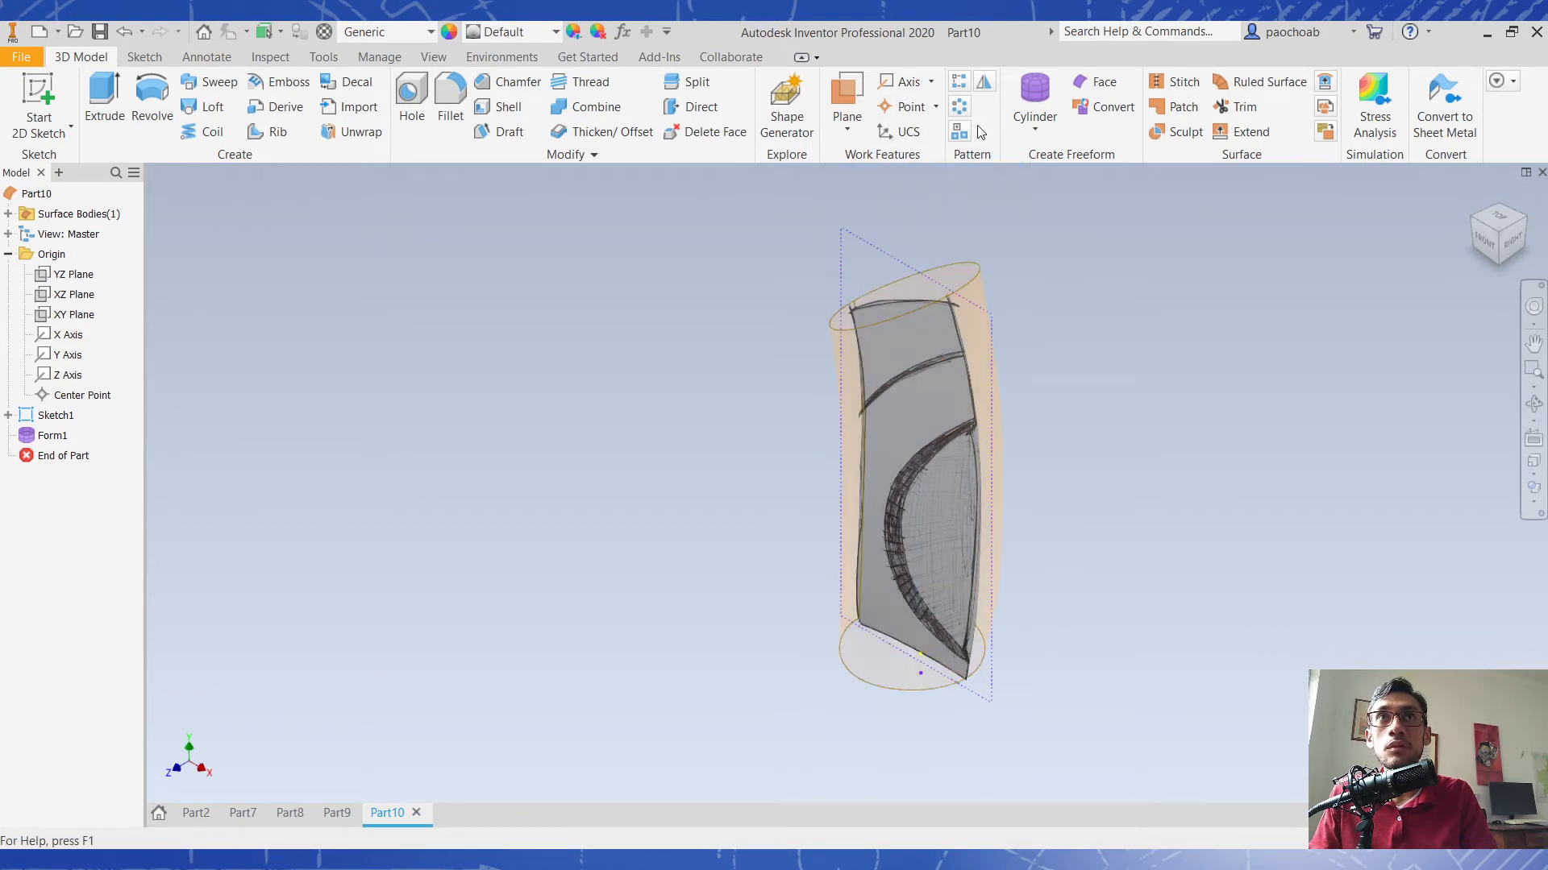
Create a work plane offset 126 mm from the XY plane, in front of the grip.
{"action": "left_click", "coordinate": [847, 127]}
{"action": "left_click", "coordinate": [866, 162]}
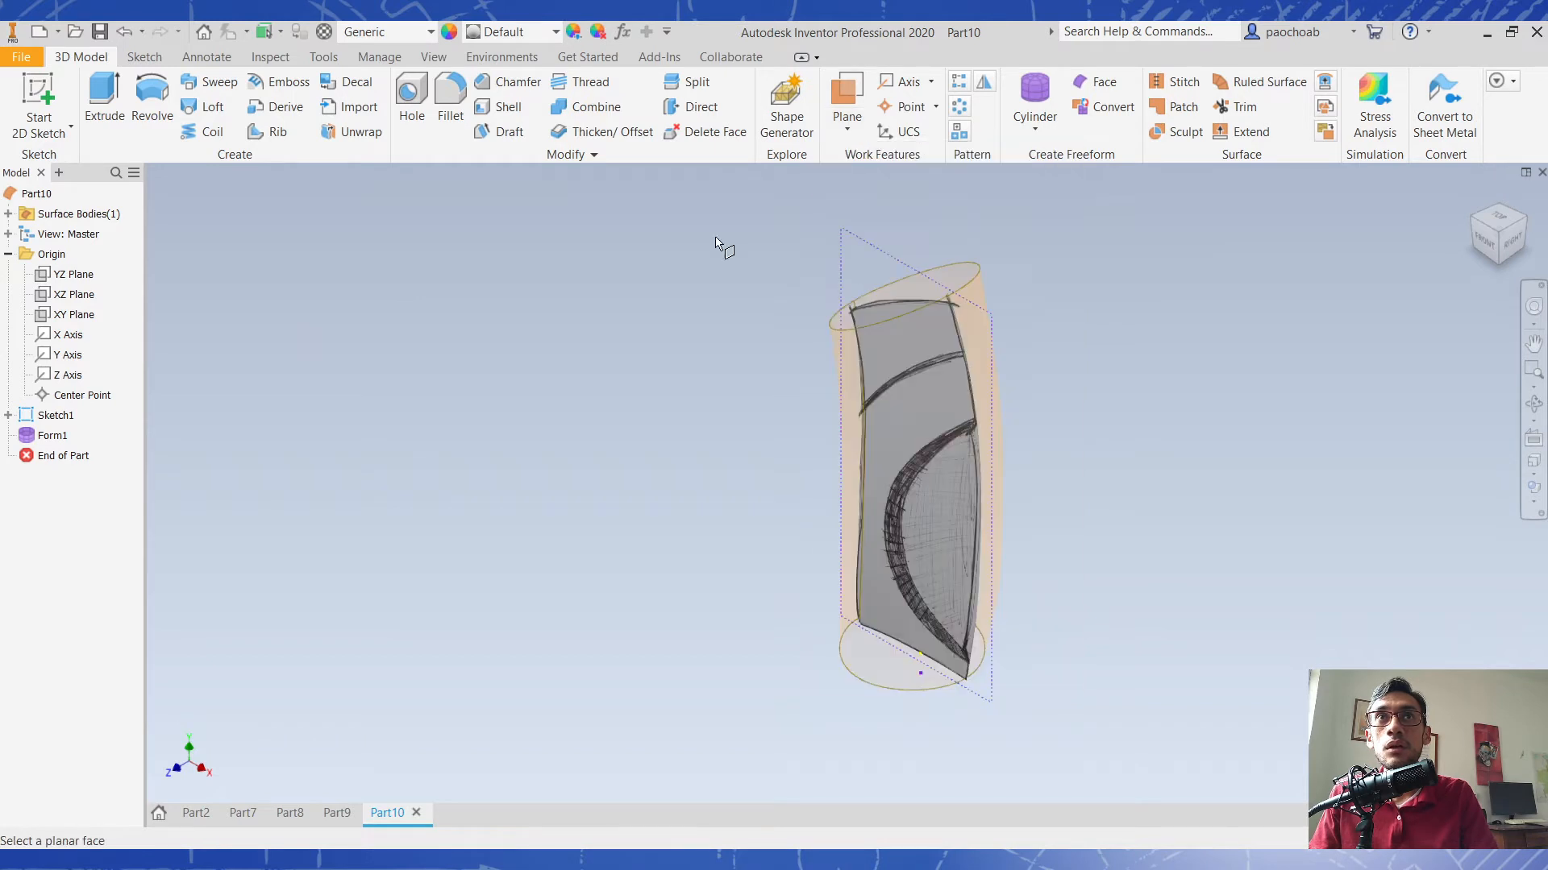
{"action": "left_click", "coordinate": [85, 316]}
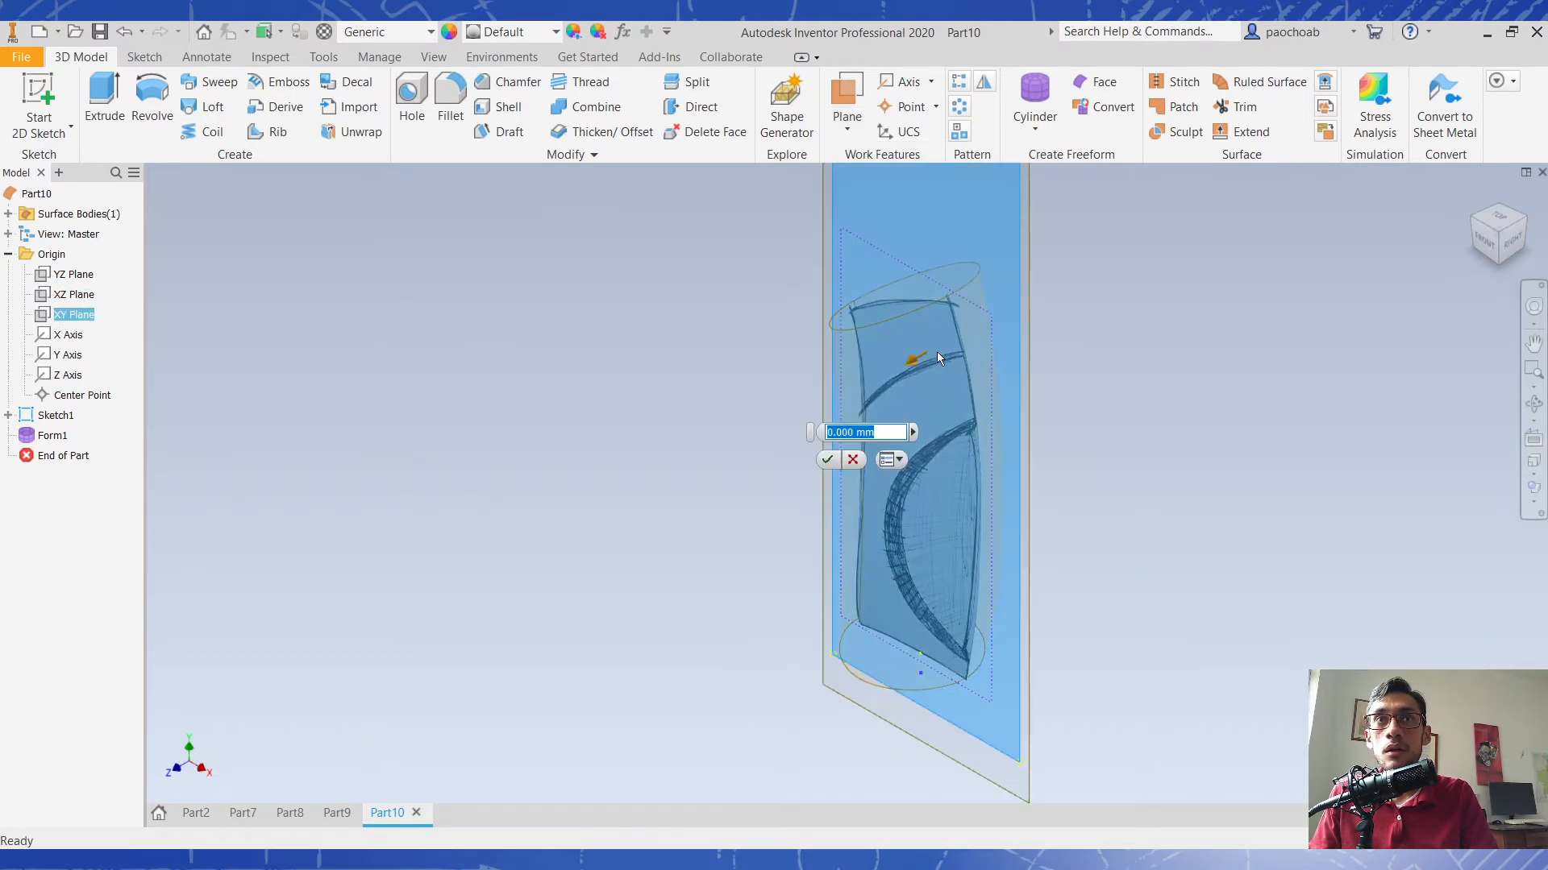
{"action": "left_click_drag", "start_coordinate": [913, 365], "coordinate": [787, 432]}
{"action": "middle_click_drag", "start_coordinate": [1168, 373], "coordinate": [996, 387], "text": "shift"}
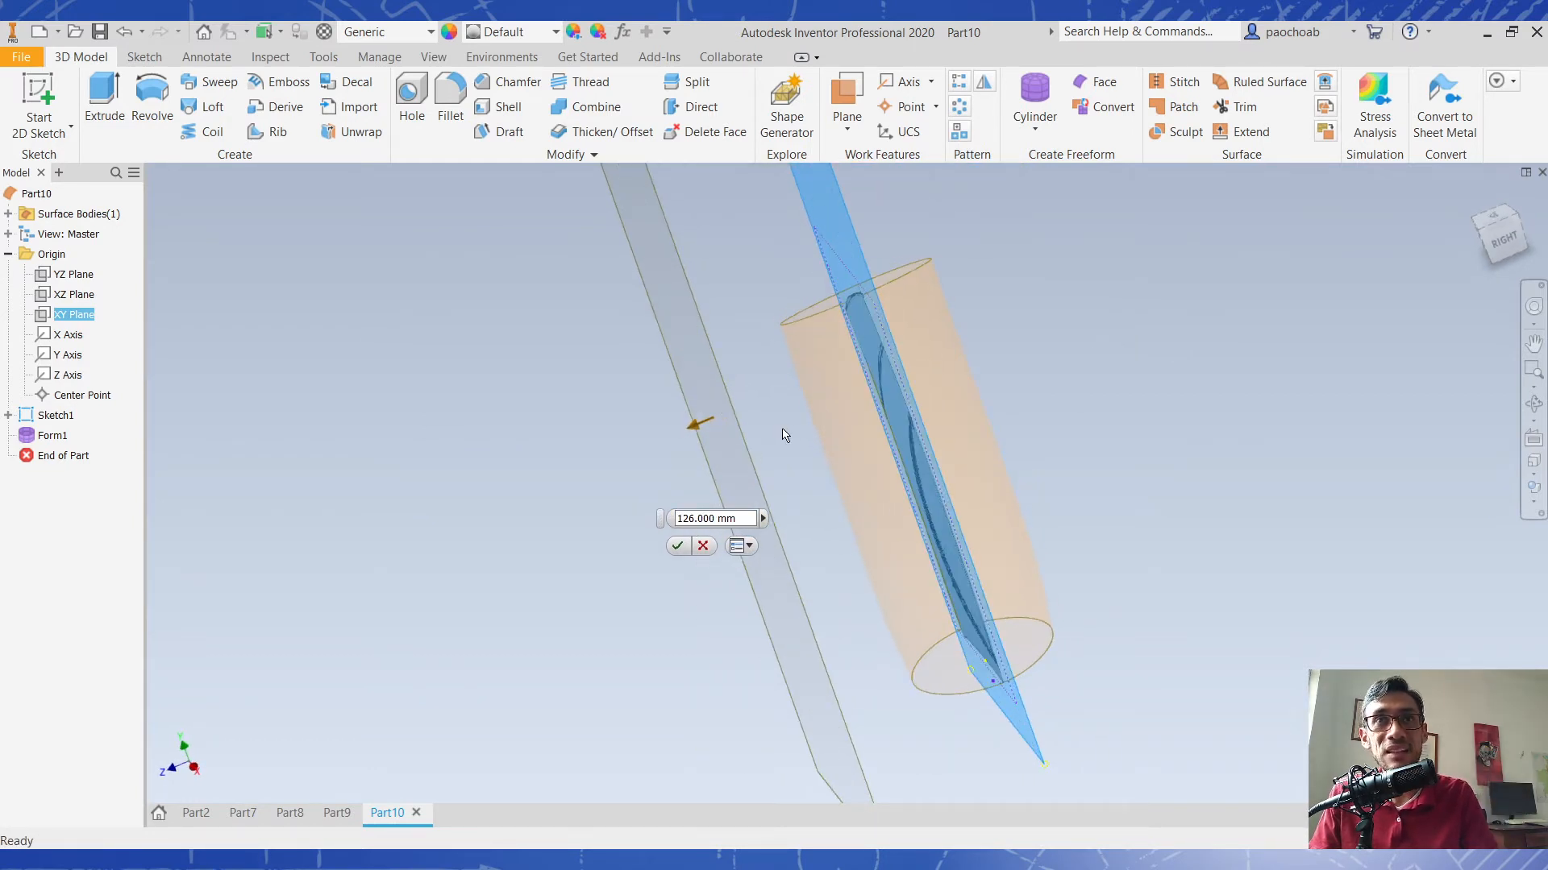
{"action": "left_click", "coordinate": [677, 546]}
{"action": "mouse_move", "coordinate": [614, 532]}
{"action": "middle_mouse_down", "text": "shift"}
{"action": "mouse_move", "coordinate": [736, 518]}
{"action": "mouse_move", "coordinate": [717, 520]}
{"action": "middle_mouse_up", "text": "shift"}
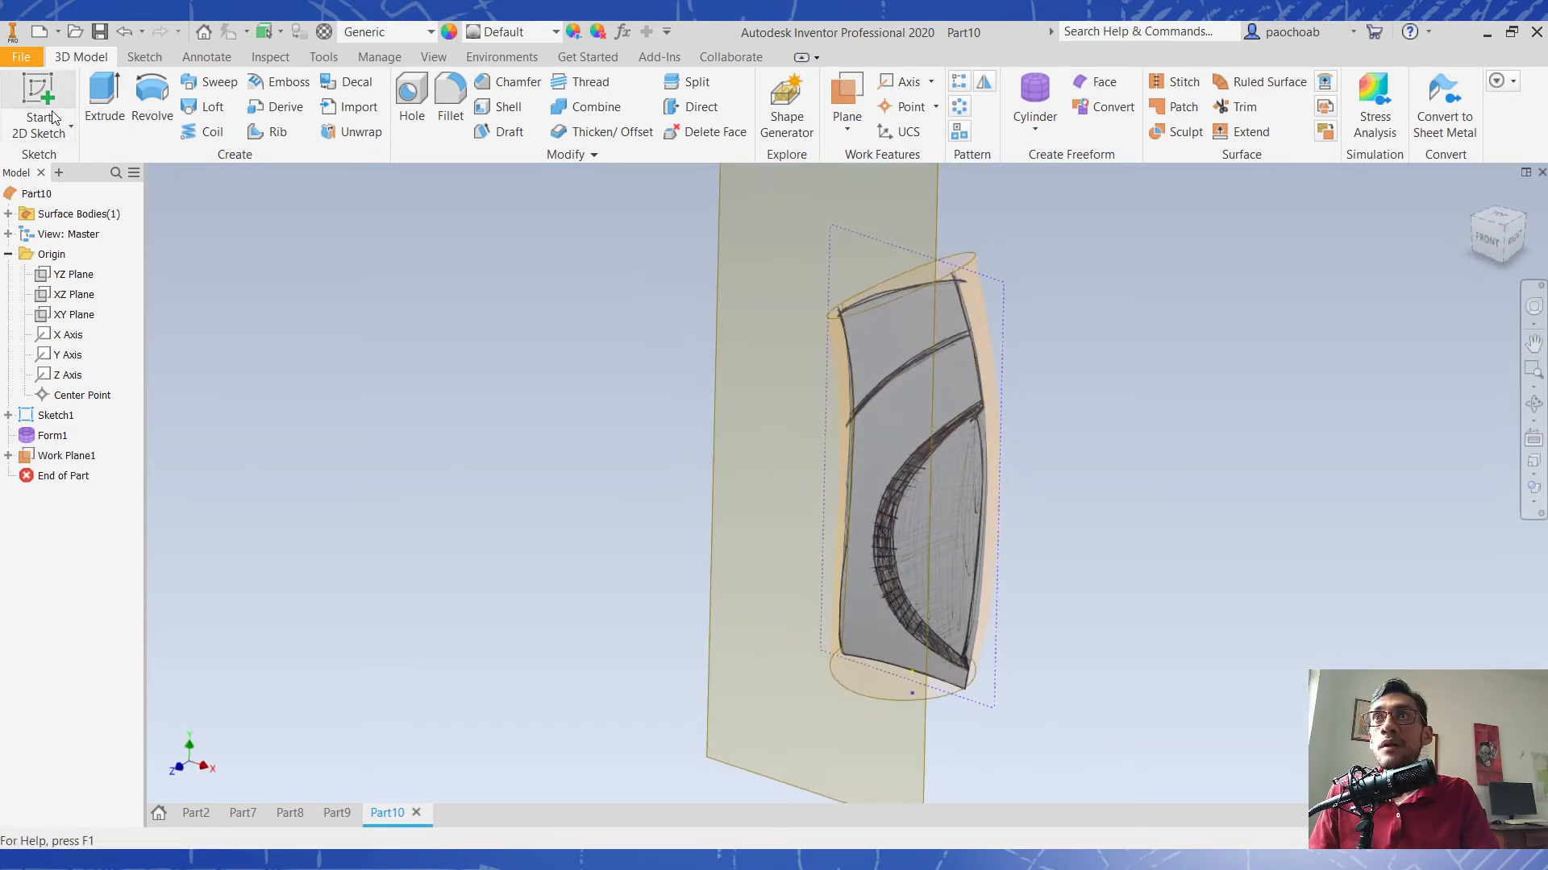
Start a 2D sketch on the offset work plane in front of the grip.
{"action": "key", "text": "s"}
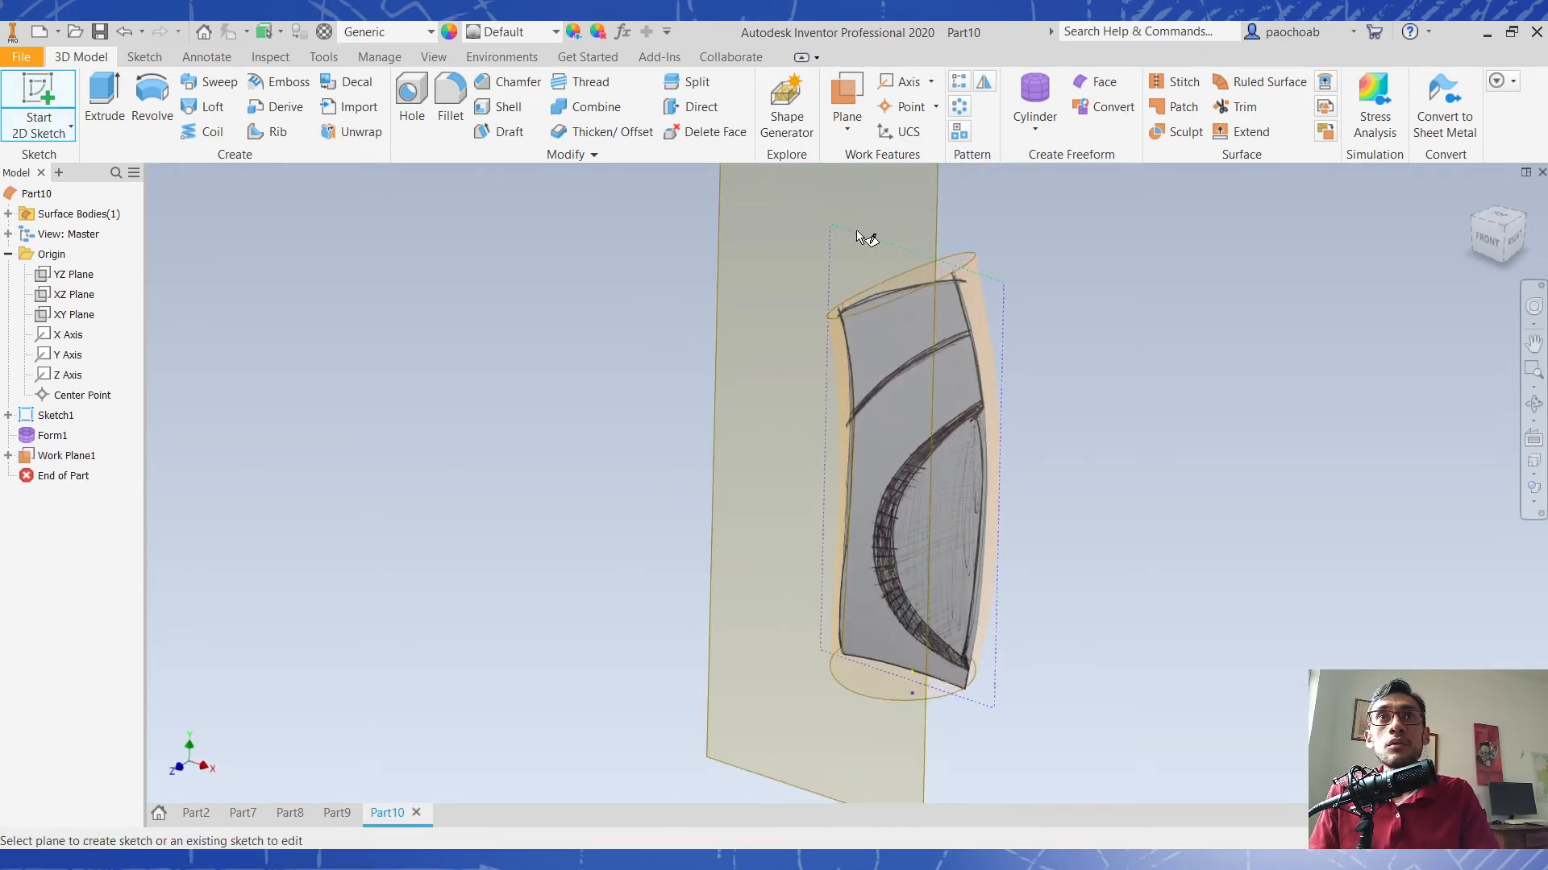
{"action": "left_click", "coordinate": [940, 211]}
{"action": "scroll", "coordinate": [1028, 382], "scroll_direction": "up", "scroll_amount": 5}
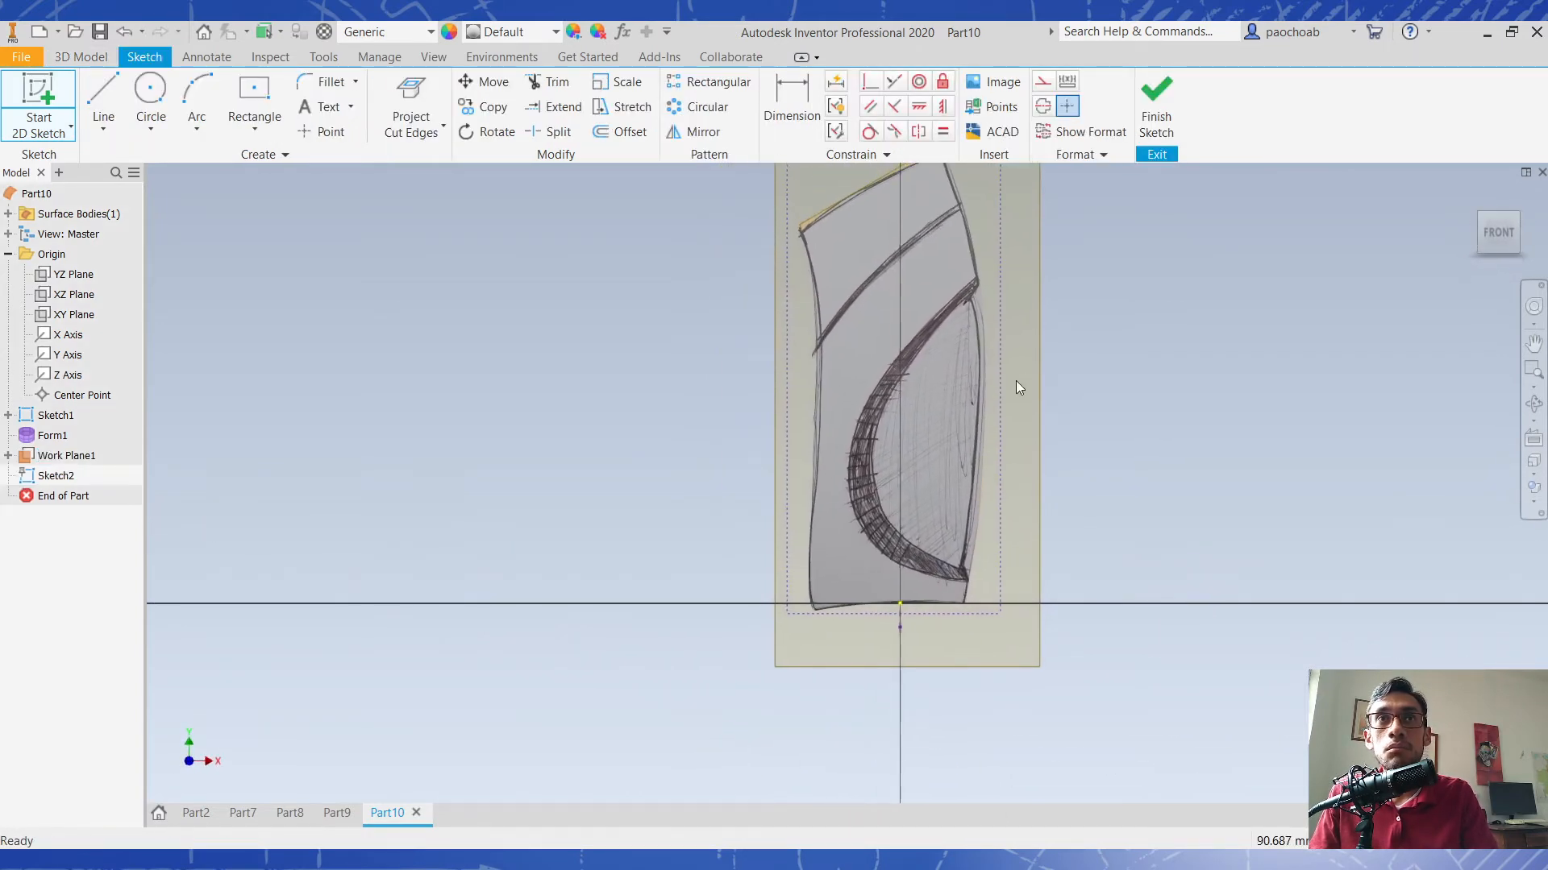
{"action": "middle_click_drag", "start_coordinate": [910, 379], "coordinate": [918, 317]}
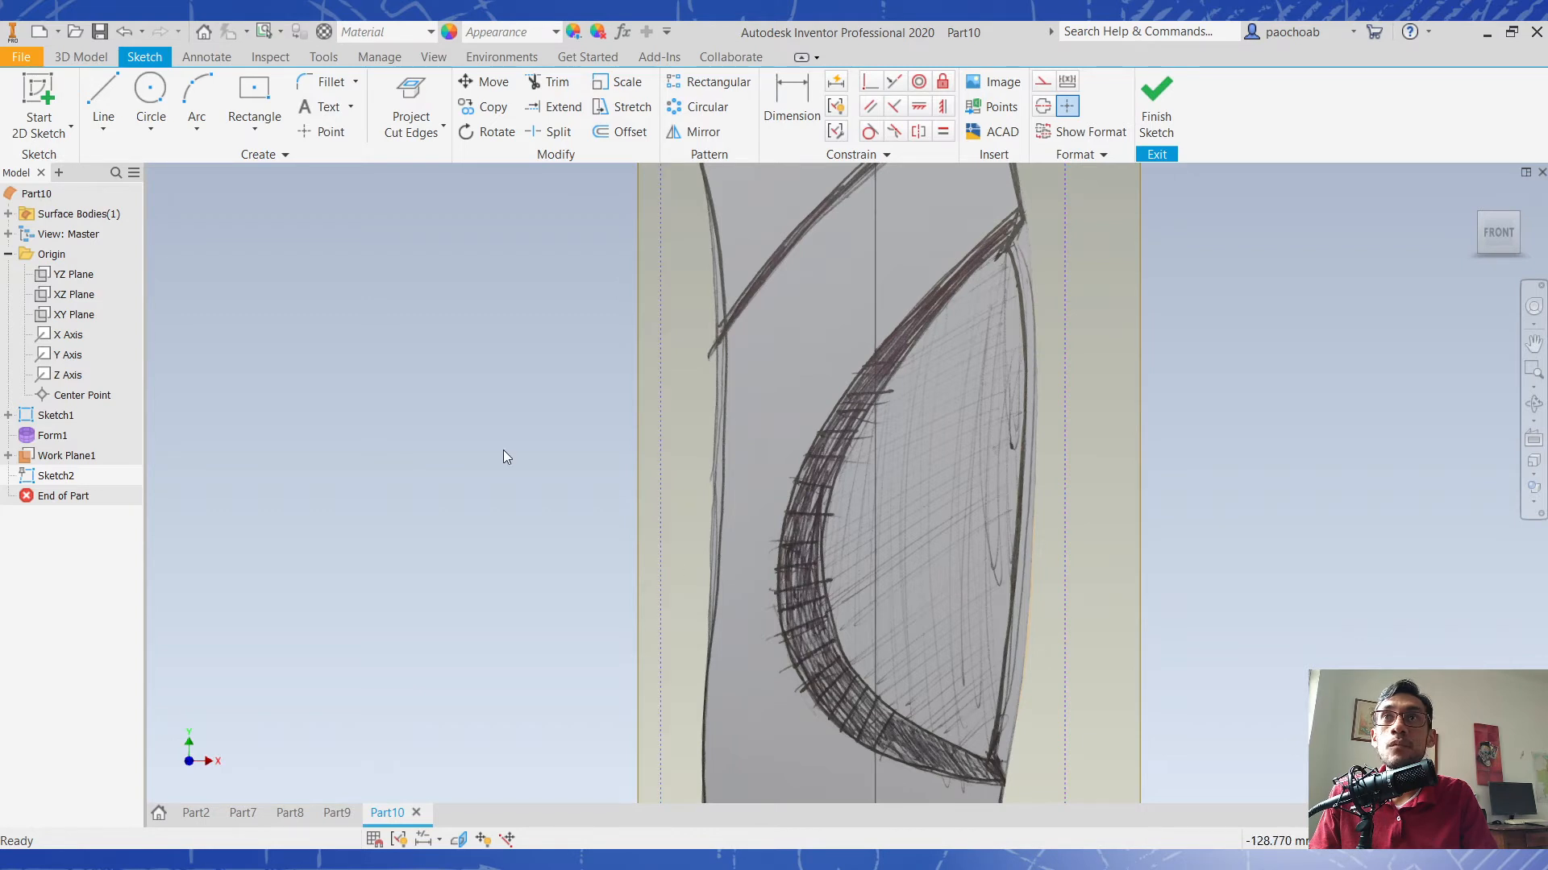
Draw an open spline along the curved shaded band in the picture, from its upper tip to just past the grip's edge near the base.
{"action": "left_click", "coordinate": [105, 129]}
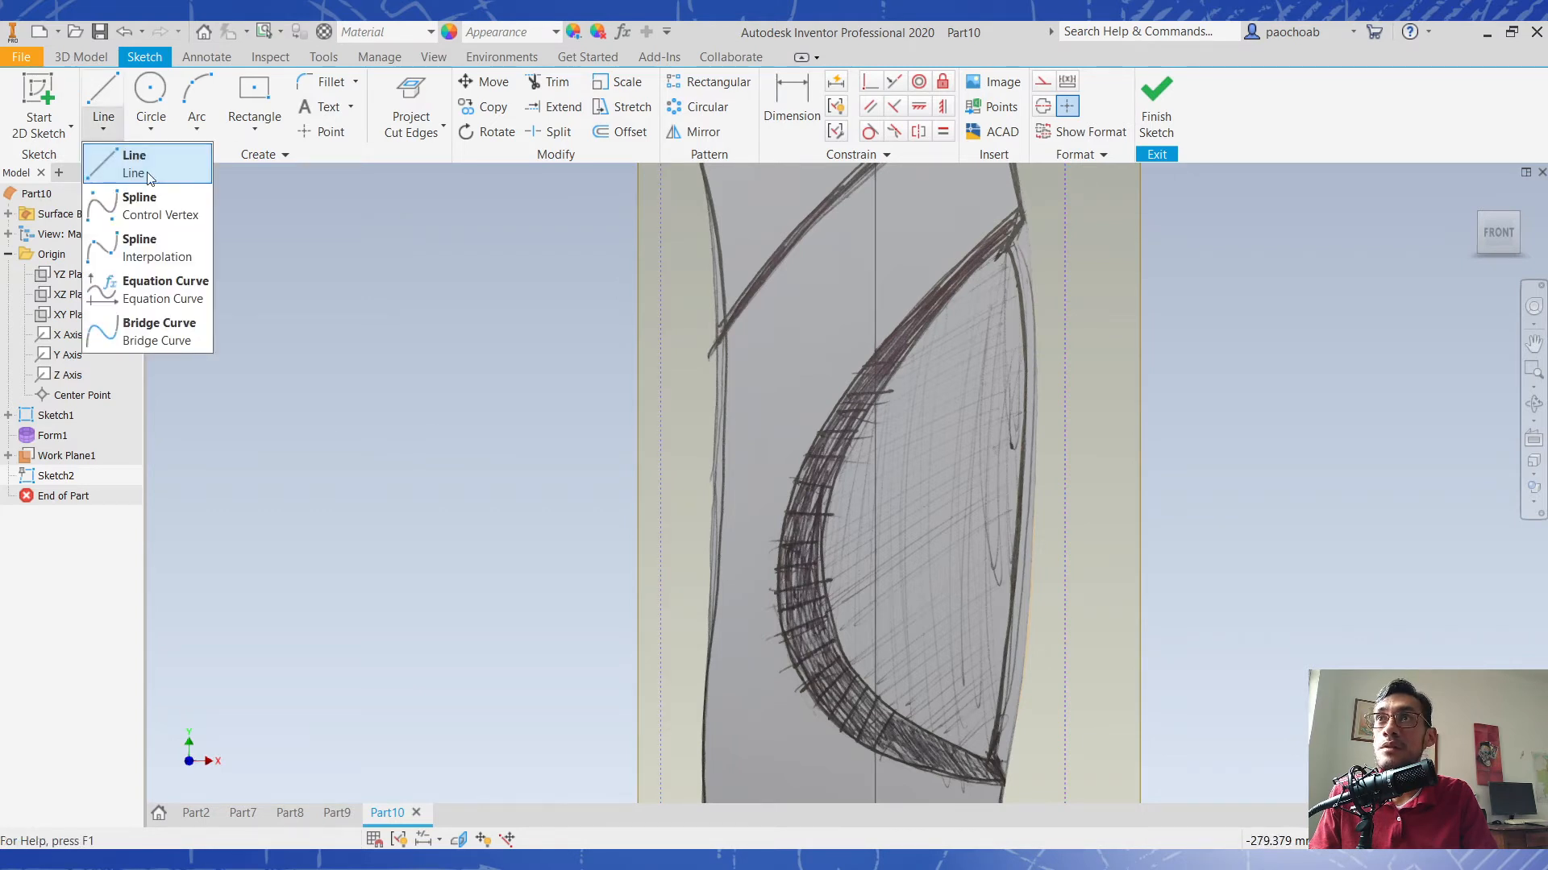
{"action": "left_click", "coordinate": [186, 238]}
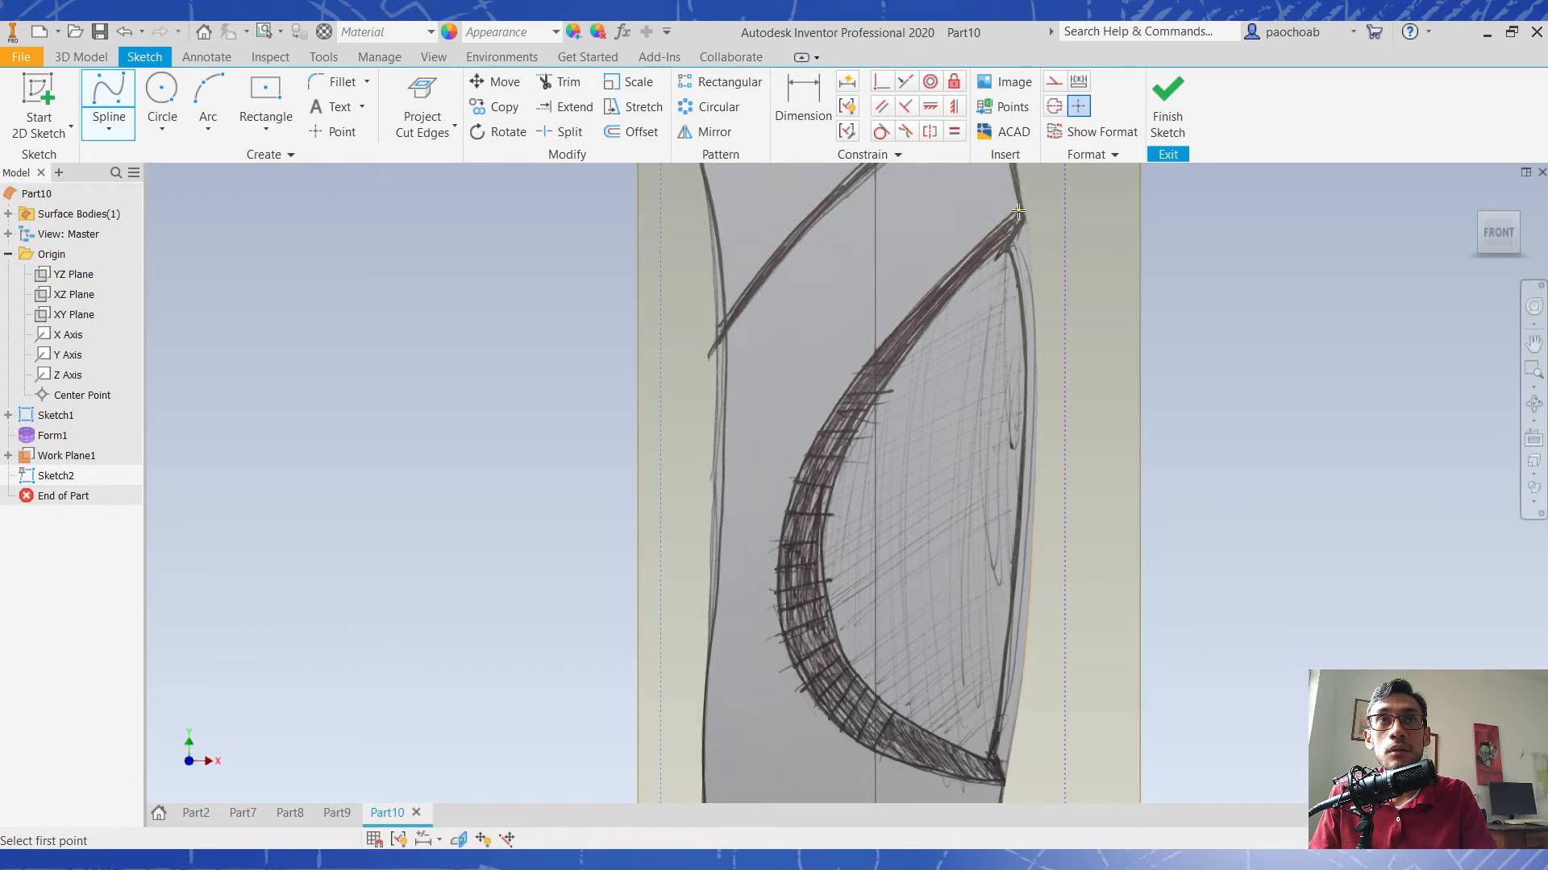
{"action": "mouse_move", "coordinate": [1049, 198]}
{"action": "middle_mouse_down", "text": "shift"}
{"action": "mouse_move", "coordinate": [1026, 234]}
{"action": "mouse_move", "coordinate": [997, 553]}
{"action": "mouse_move", "coordinate": [1013, 478]}
{"action": "mouse_move", "coordinate": [926, 500]}
{"action": "mouse_move", "coordinate": [1023, 462]}
{"action": "middle_mouse_up", "text": "shift"}
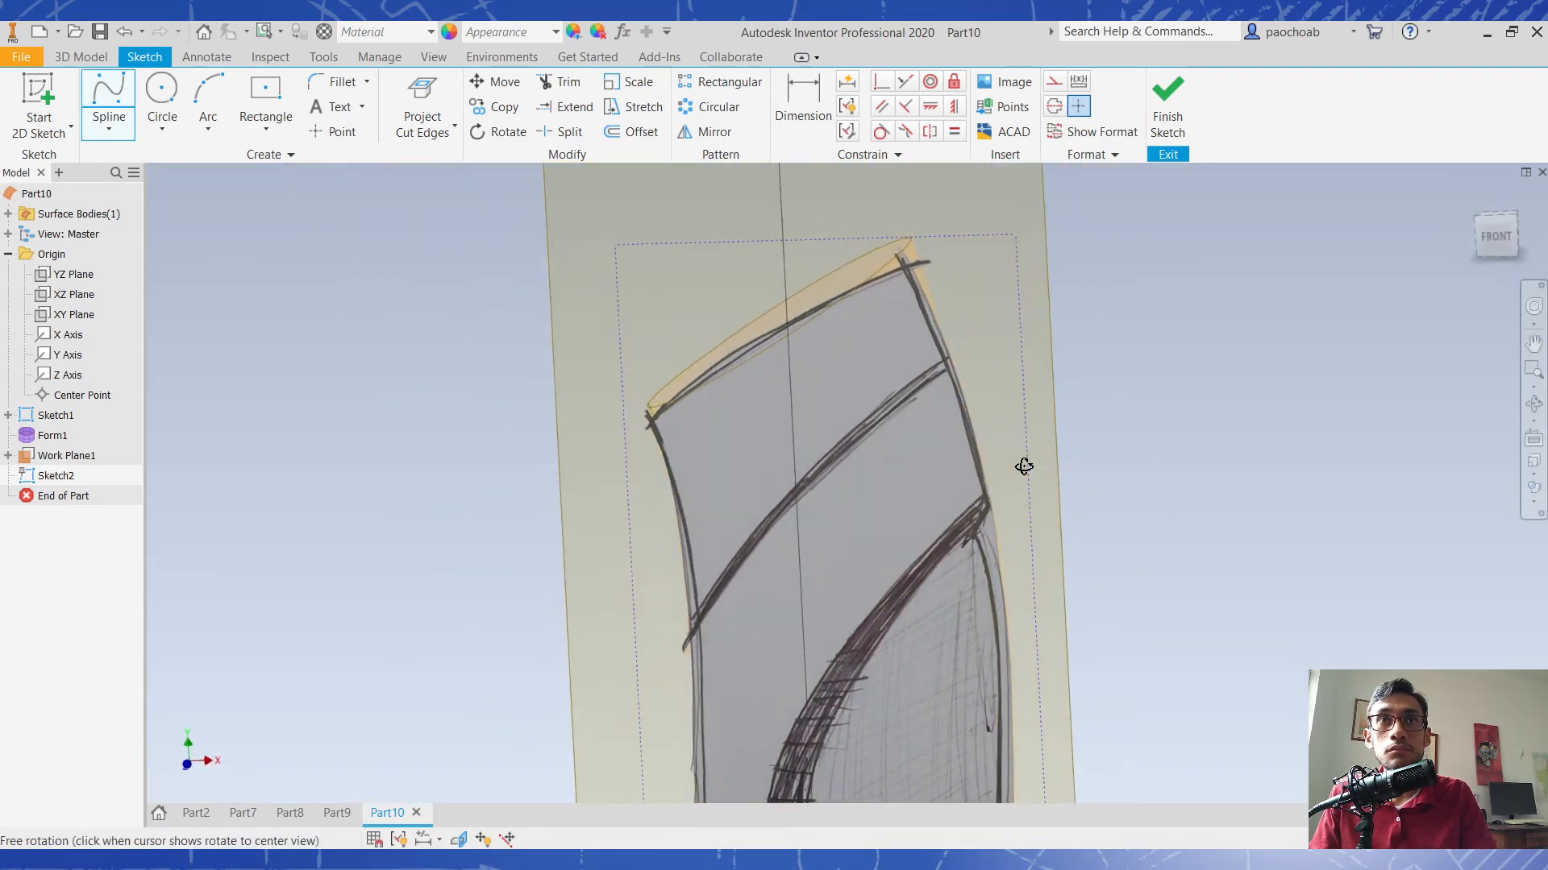
{"action": "left_click", "coordinate": [1491, 239]}
{"action": "mouse_move", "coordinate": [908, 283]}
{"action": "middle_mouse_down"}
{"action": "mouse_move", "coordinate": [932, 219]}
{"action": "mouse_move", "coordinate": [939, 255]}
{"action": "middle_mouse_up"}
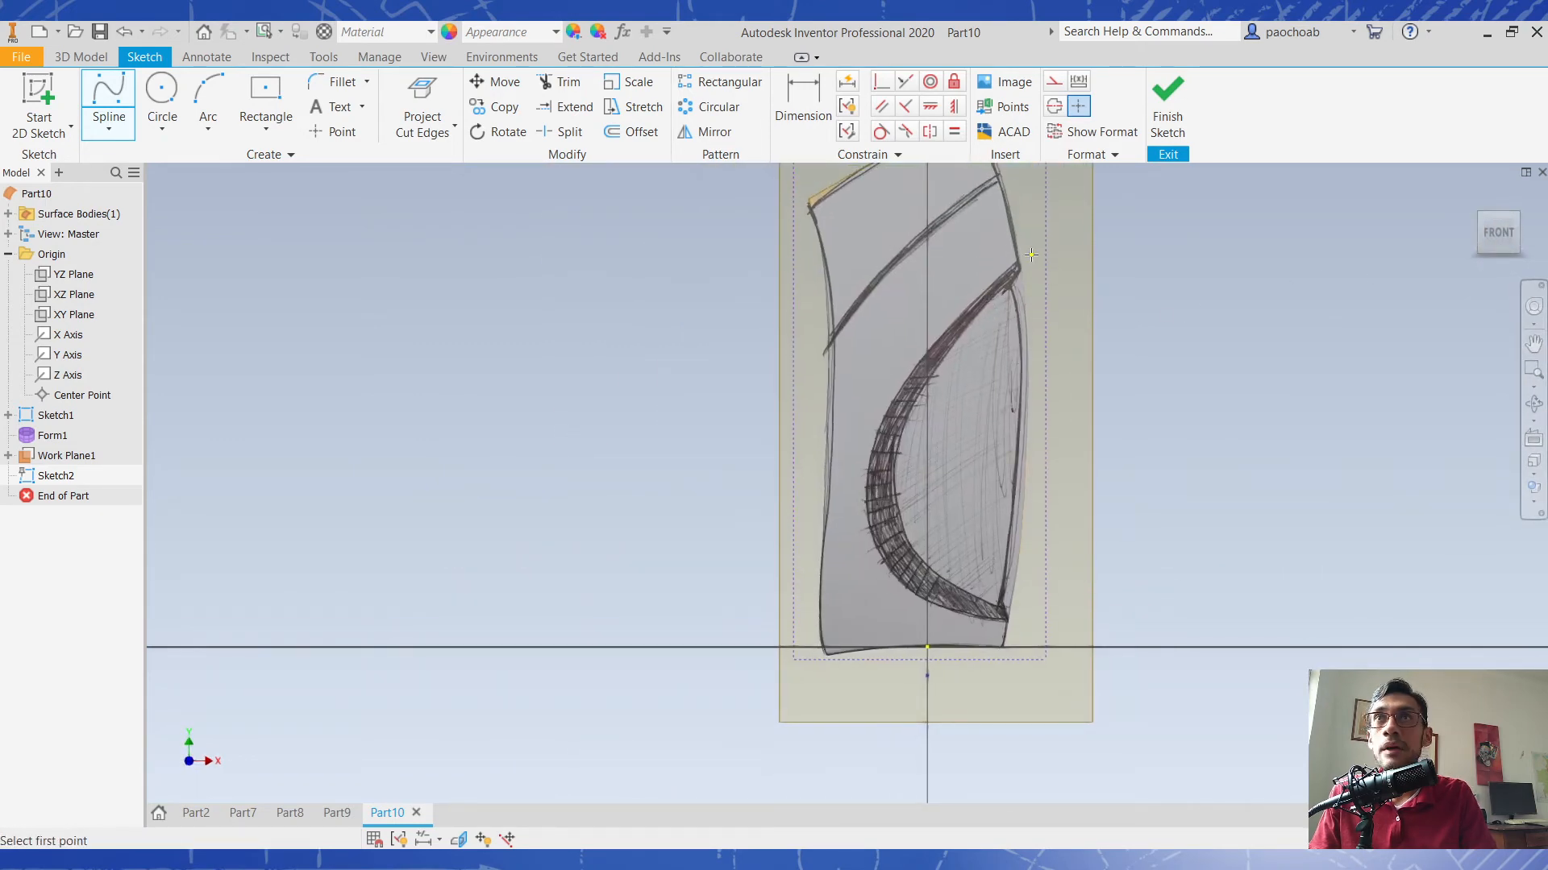
{"action": "left_click", "coordinate": [454, 126]}
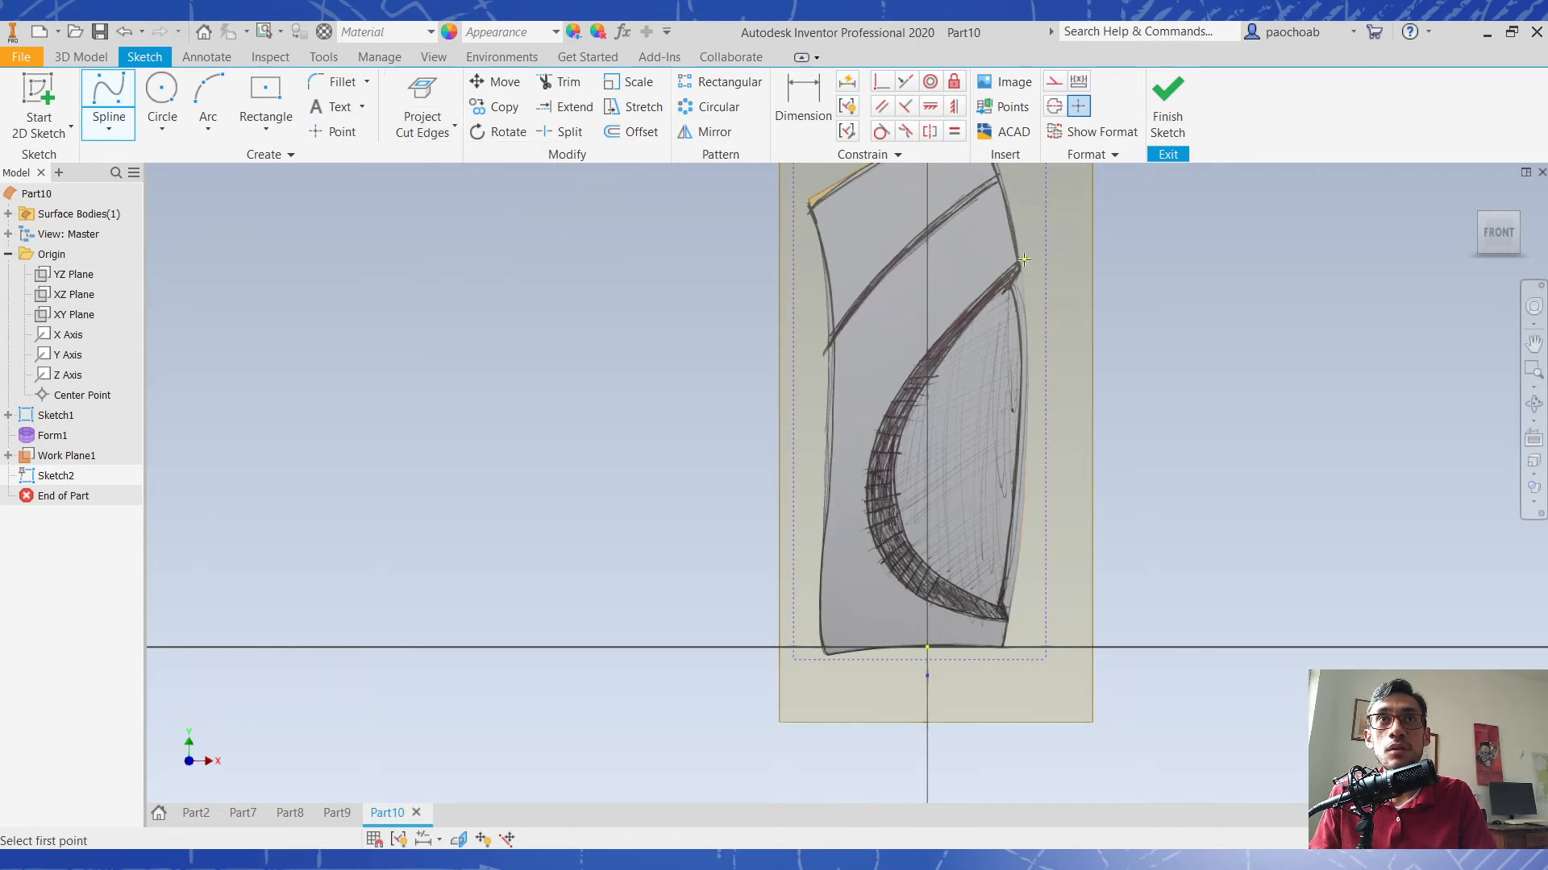
{"action": "middle_click_drag", "start_coordinate": [1019, 265], "coordinate": [1081, 231]}
{"action": "scroll", "coordinate": [1054, 250], "scroll_direction": "up", "scroll_amount": 4}
{"action": "left_click", "coordinate": [1065, 241]}
{"action": "left_click", "coordinate": [1019, 282]}
{"action": "left_click", "coordinate": [935, 363]}
{"action": "middle_click_drag", "start_coordinate": [884, 403], "coordinate": [1004, 242]}
{"action": "left_click", "coordinate": [954, 334]}
{"action": "left_click", "coordinate": [916, 435]}
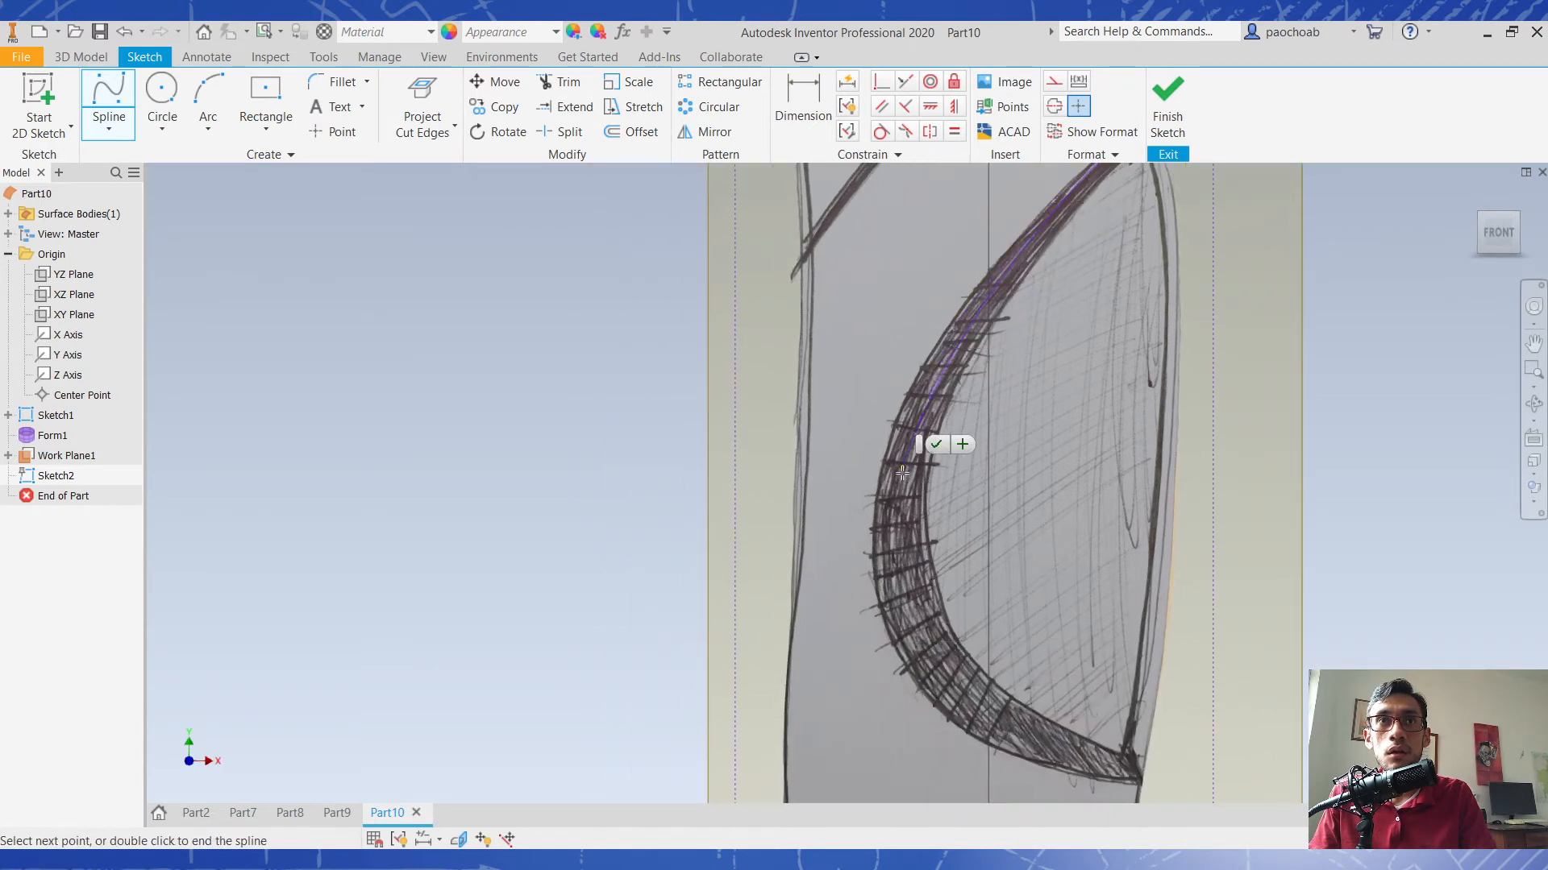
{"action": "left_click", "coordinate": [903, 558]}
{"action": "left_click", "coordinate": [929, 646]}
{"action": "left_click", "coordinate": [977, 705]}
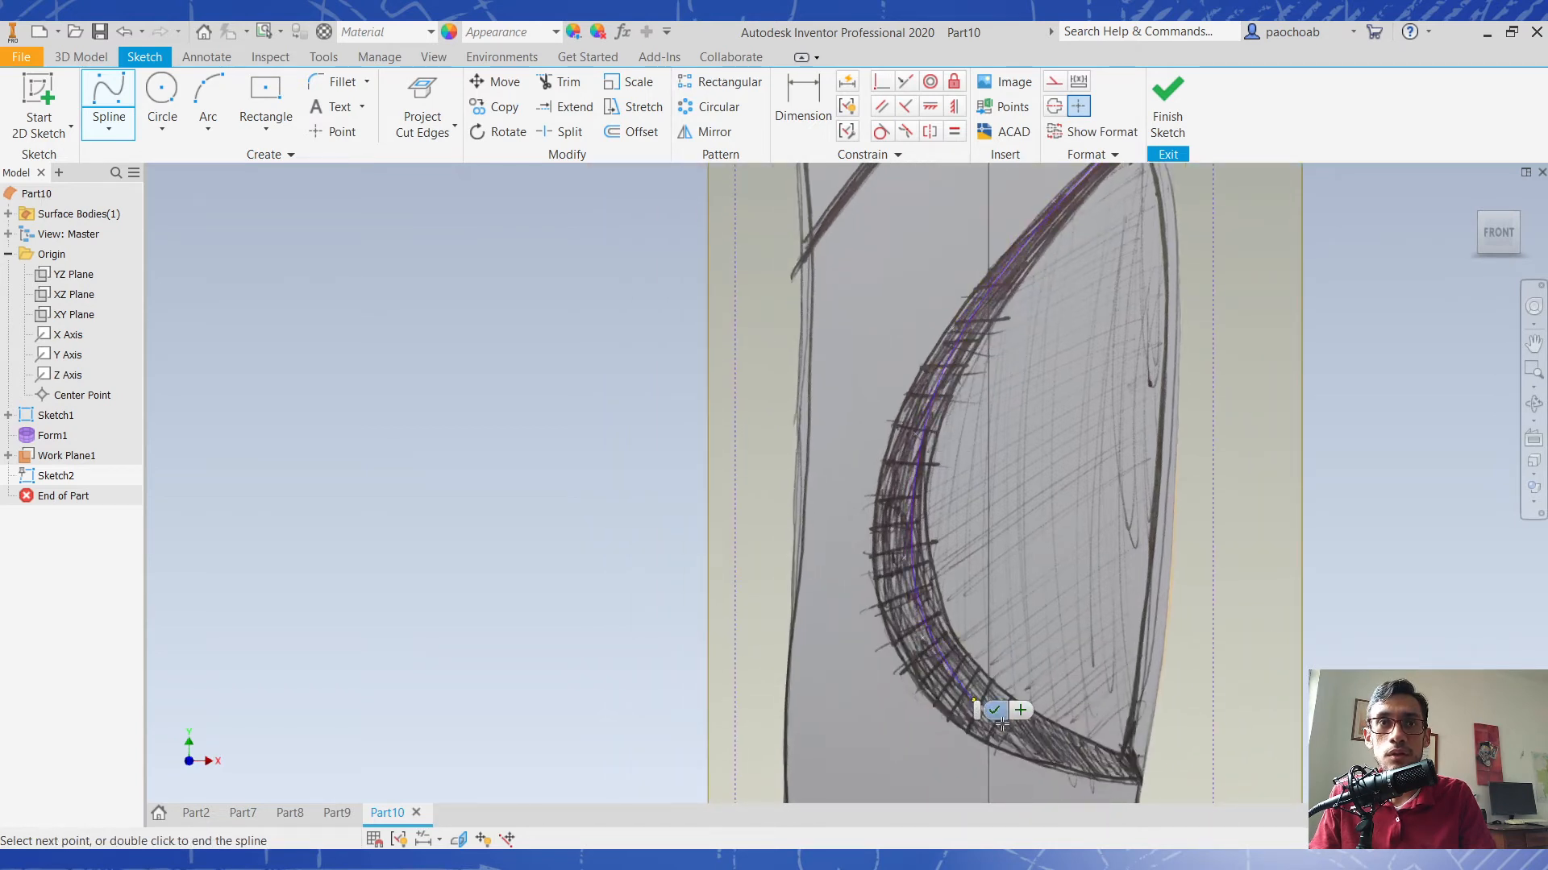
{"action": "left_click", "coordinate": [1046, 752]}
{"action": "scroll", "coordinate": [1135, 771], "scroll_direction": "down", "scroll_amount": 1}
{"action": "middle_click_drag", "start_coordinate": [1136, 777], "coordinate": [1068, 566]}
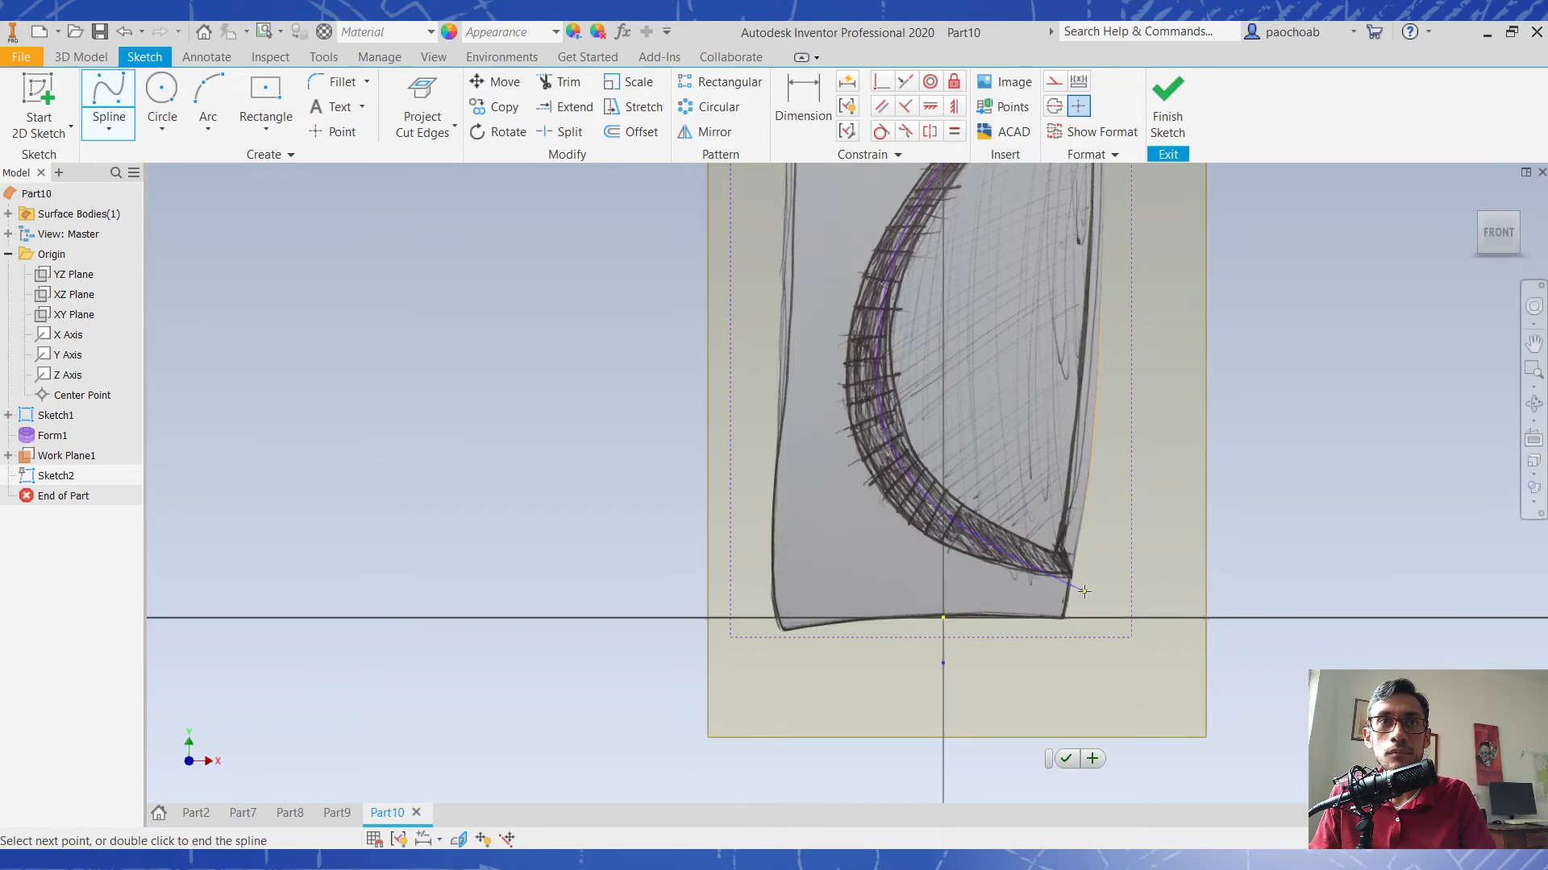
{"action": "scroll", "coordinate": [1076, 590], "scroll_direction": "down", "scroll_amount": 3}
{"action": "scroll", "coordinate": [1078, 591], "scroll_direction": "up", "scroll_amount": 7}
{"action": "double_click", "coordinate": [1105, 572]}
{"action": "scroll", "coordinate": [909, 378], "scroll_direction": "down", "scroll_amount": 2}
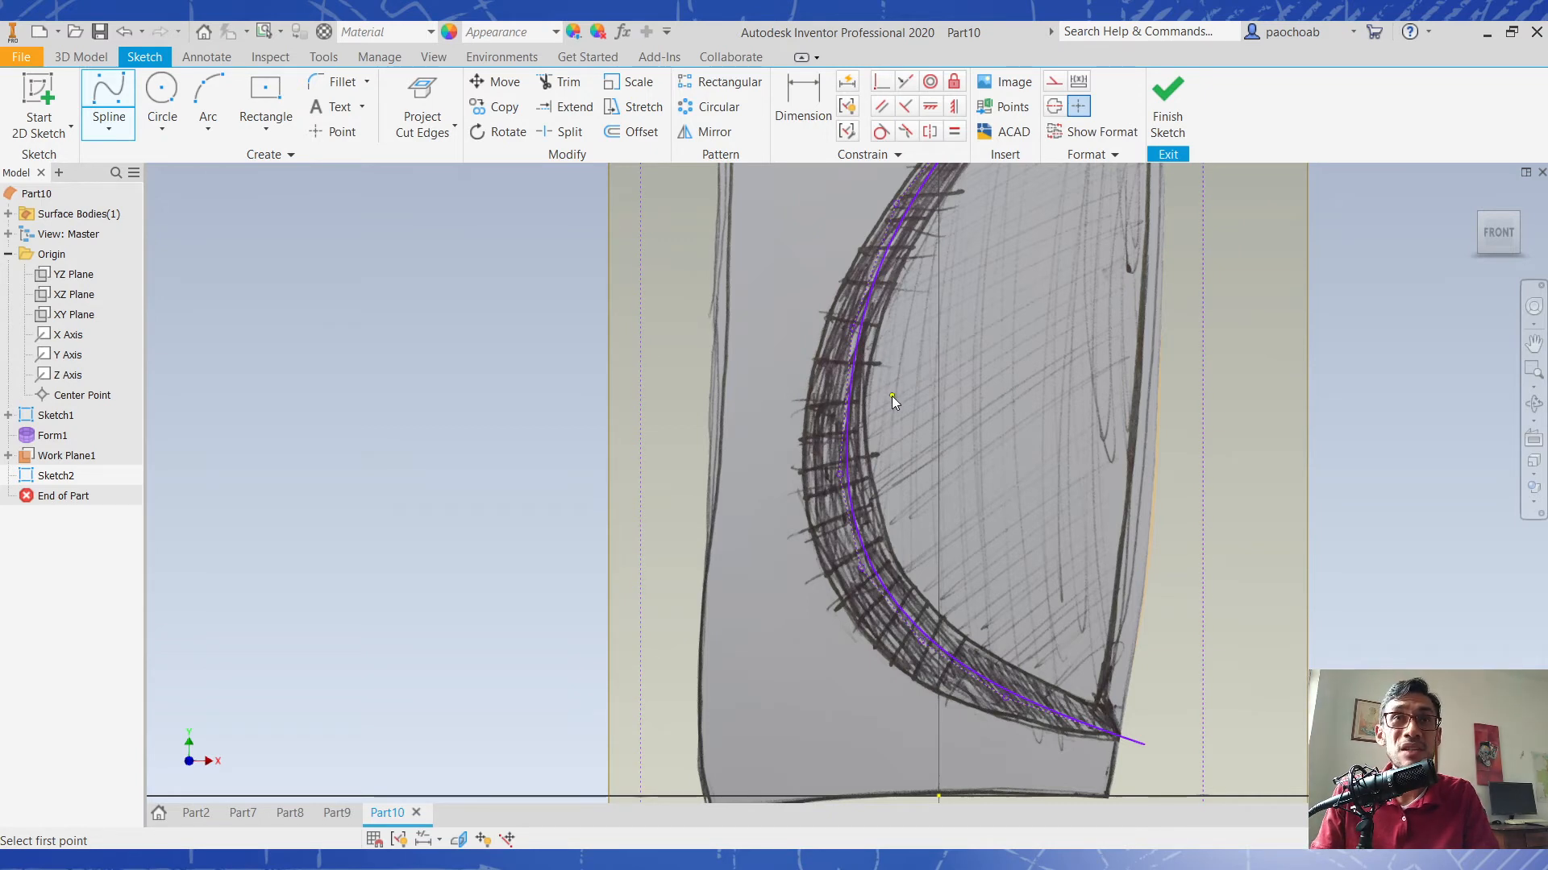
{"action": "key", "text": "Escape"}
Move two points on the spline's middle and lower bend outward so the curve follows the shaded band more closely.
{"action": "left_click_drag", "start_coordinate": [840, 474], "coordinate": [797, 487]}
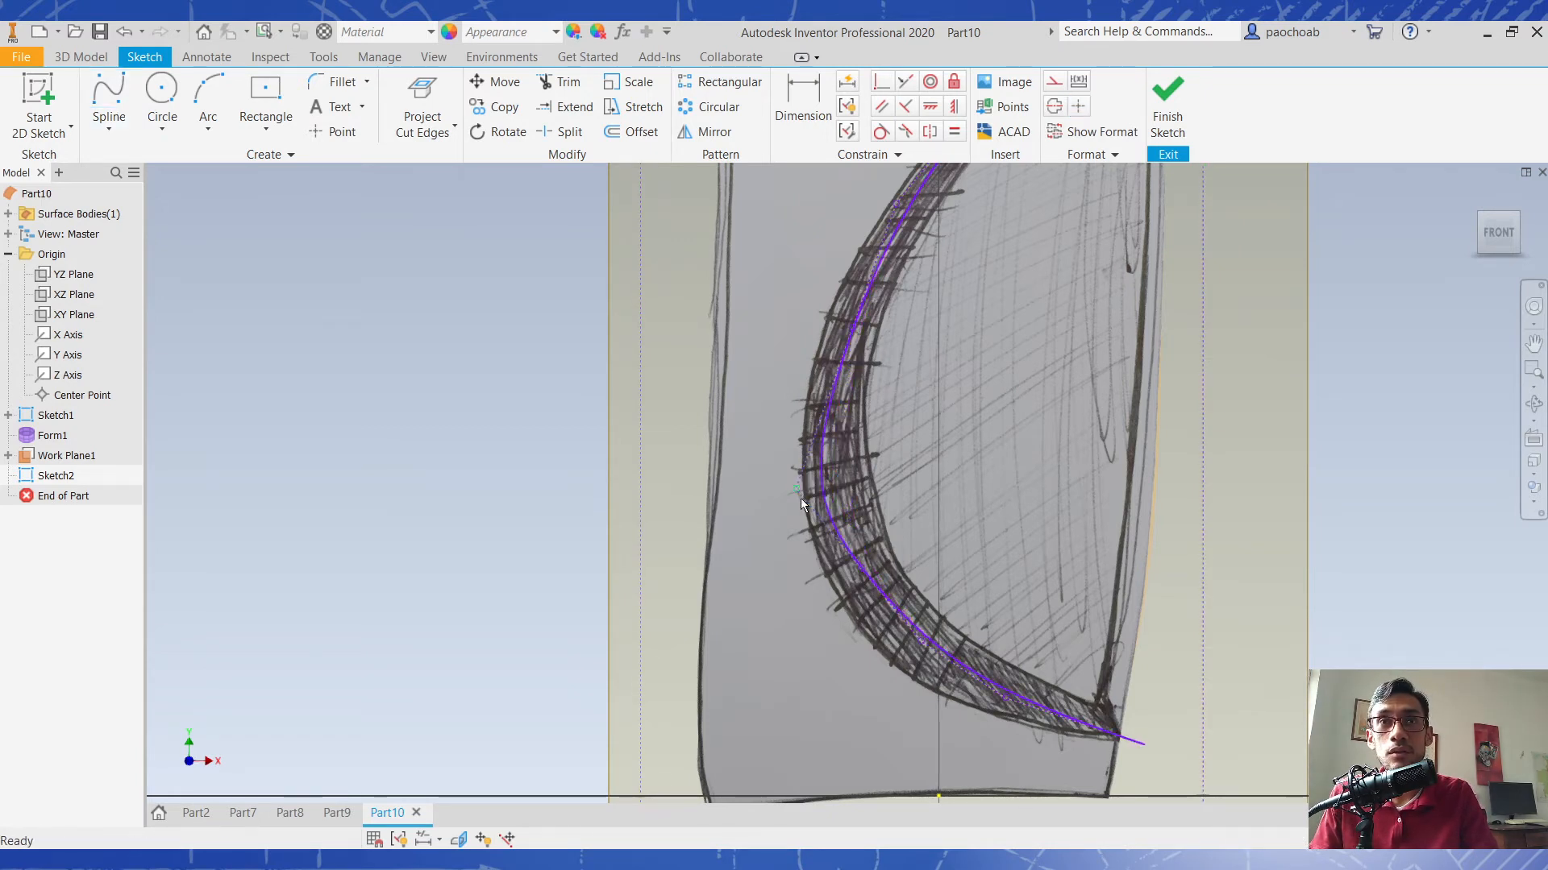
{"action": "left_click_drag", "start_coordinate": [920, 644], "coordinate": [908, 666]}
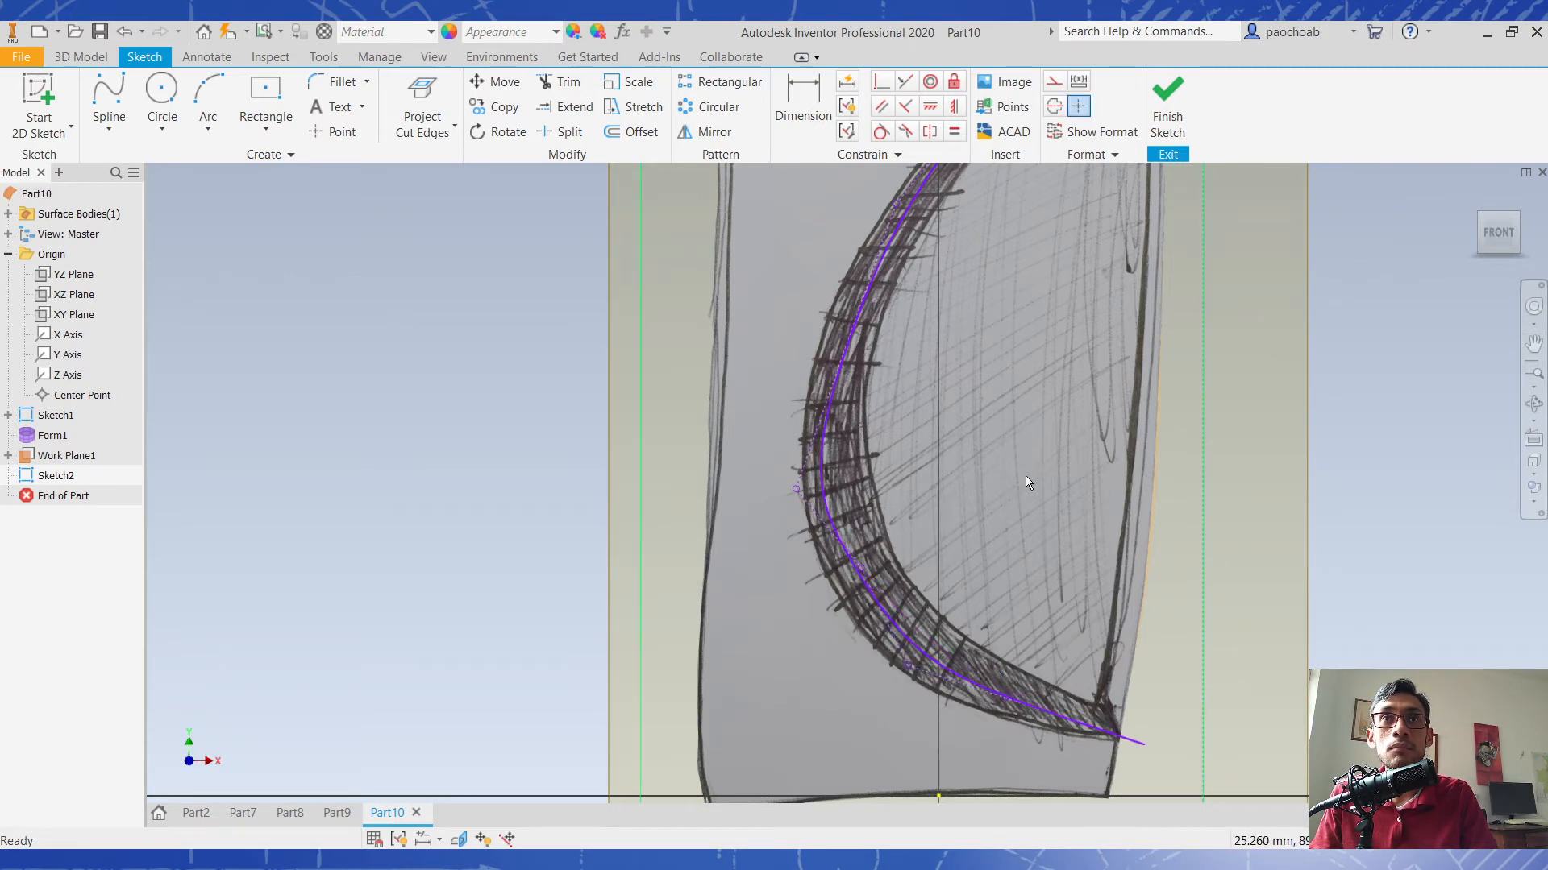
Move two points on the spline's upper and middle stretch outward so the curve follows the edge of the shaded band.
{"action": "middle_click_drag", "start_coordinate": [1026, 476], "coordinate": [1042, 634]}
{"action": "left_click_drag", "start_coordinate": [911, 363], "coordinate": [891, 359]}
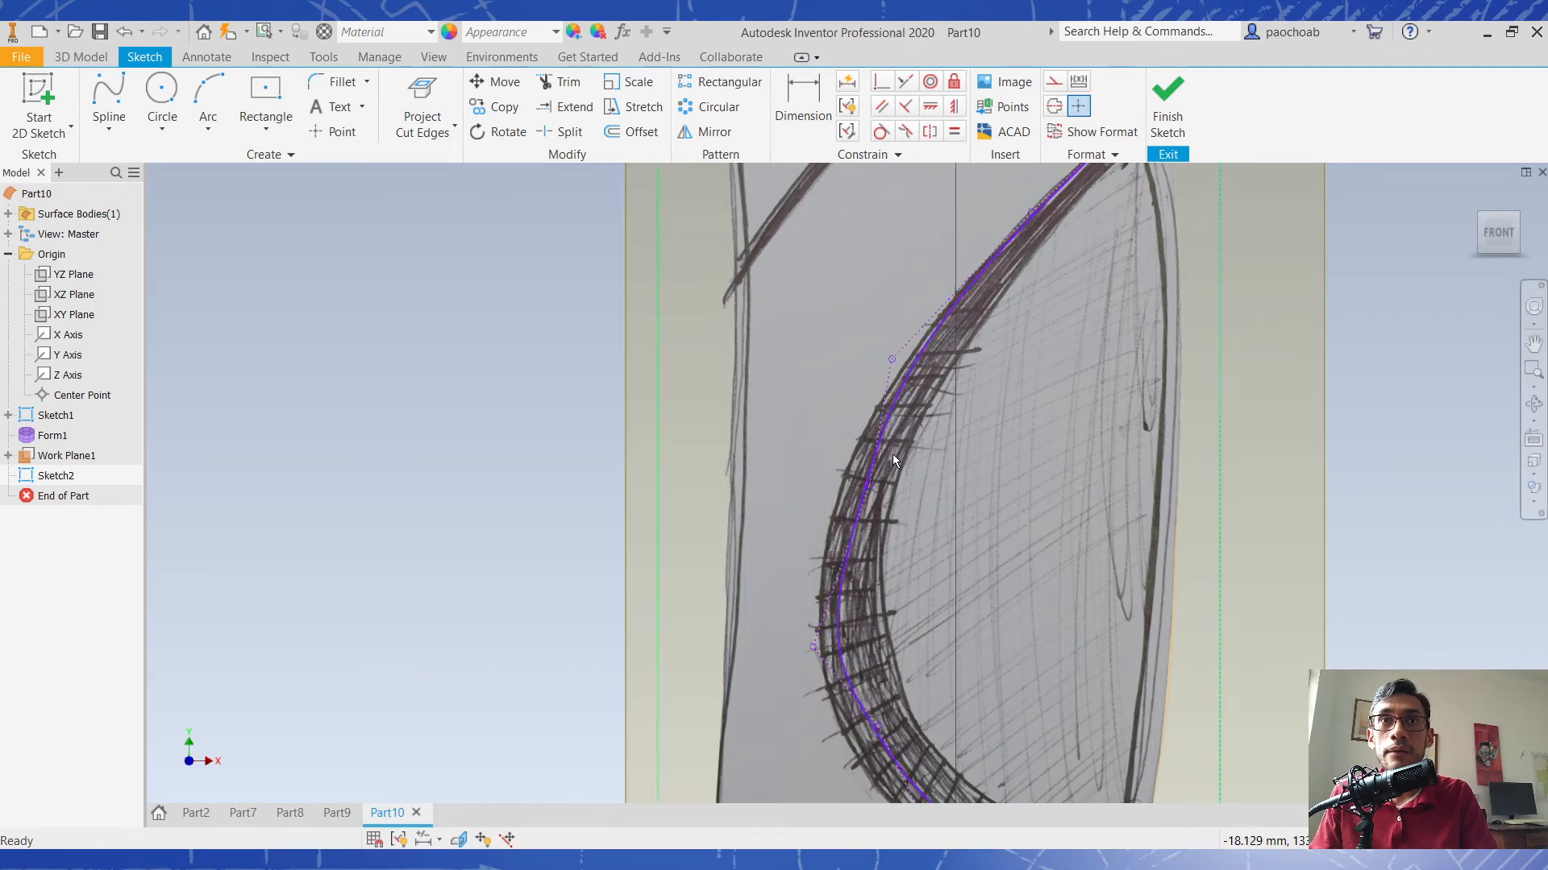
{"action": "middle_click_drag", "start_coordinate": [1145, 411], "coordinate": [912, 458], "text": "shift"}
{"action": "left_click_drag", "start_coordinate": [872, 481], "coordinate": [852, 467]}
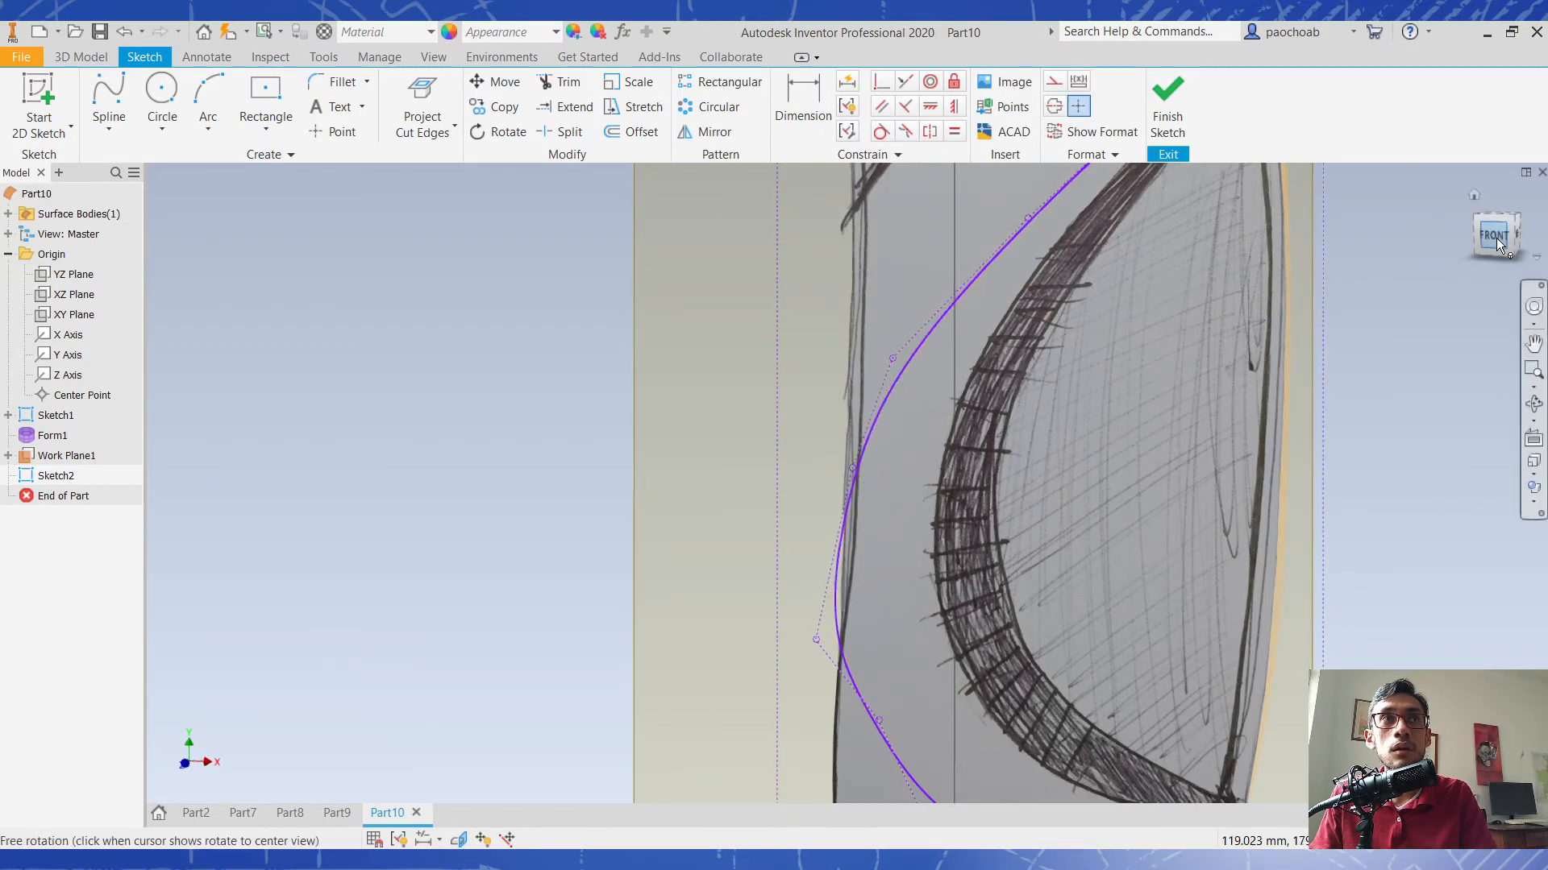
{"action": "left_click", "coordinate": [1496, 237]}
{"action": "scroll", "coordinate": [700, 488], "scroll_direction": "up", "scroll_amount": 3}
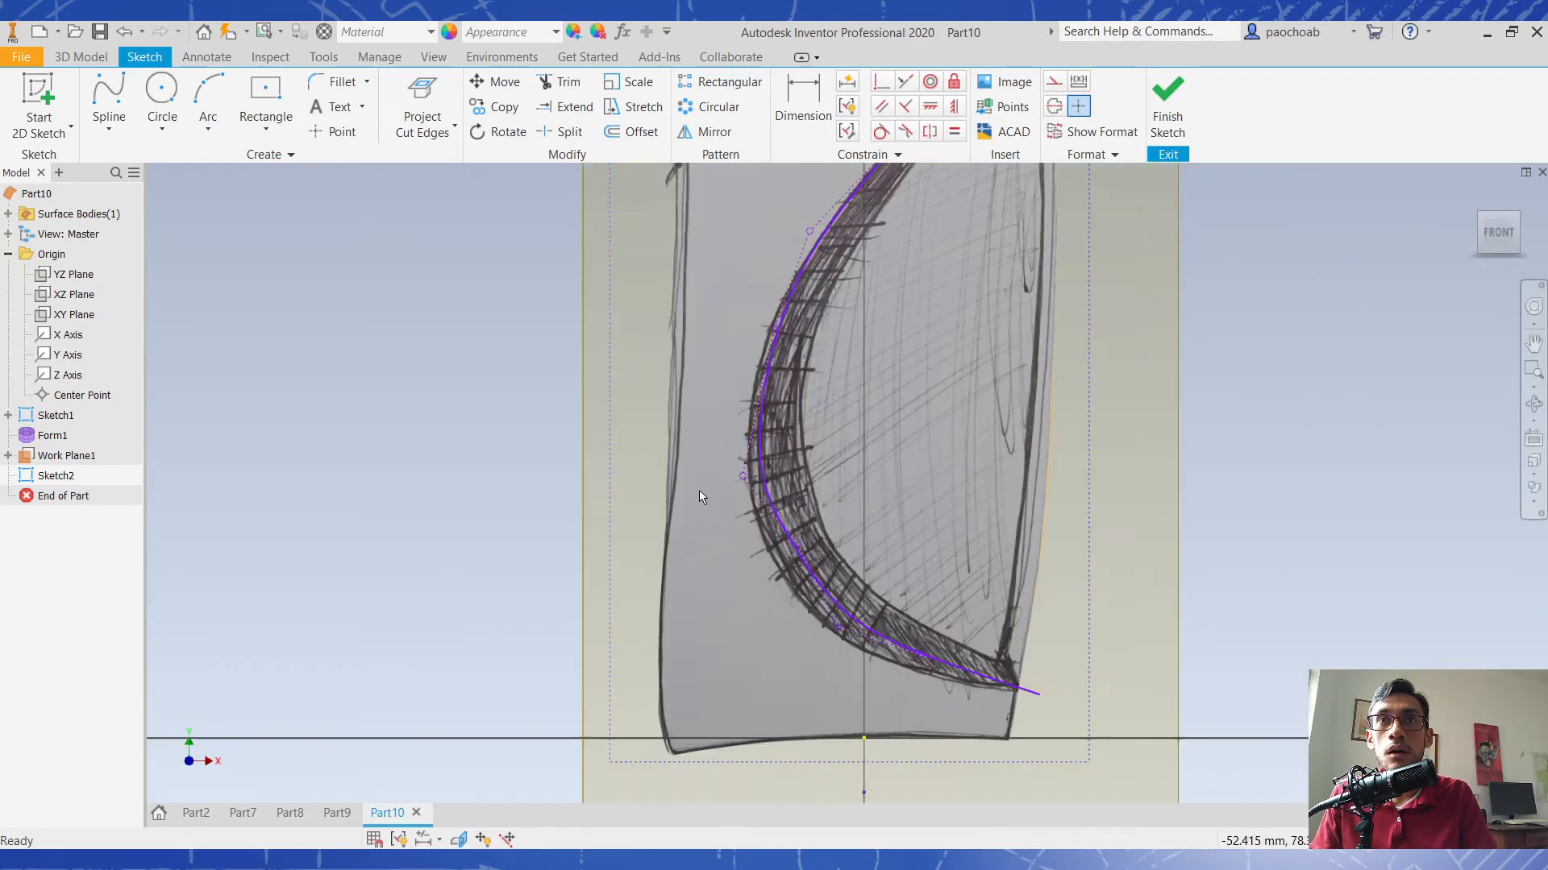
{"action": "scroll", "coordinate": [699, 489], "scroll_direction": "down", "scroll_amount": 4}
{"action": "scroll", "coordinate": [700, 488], "scroll_direction": "up", "scroll_amount": 4}
{"action": "scroll", "coordinate": [699, 488], "scroll_direction": "down", "scroll_amount": 5}
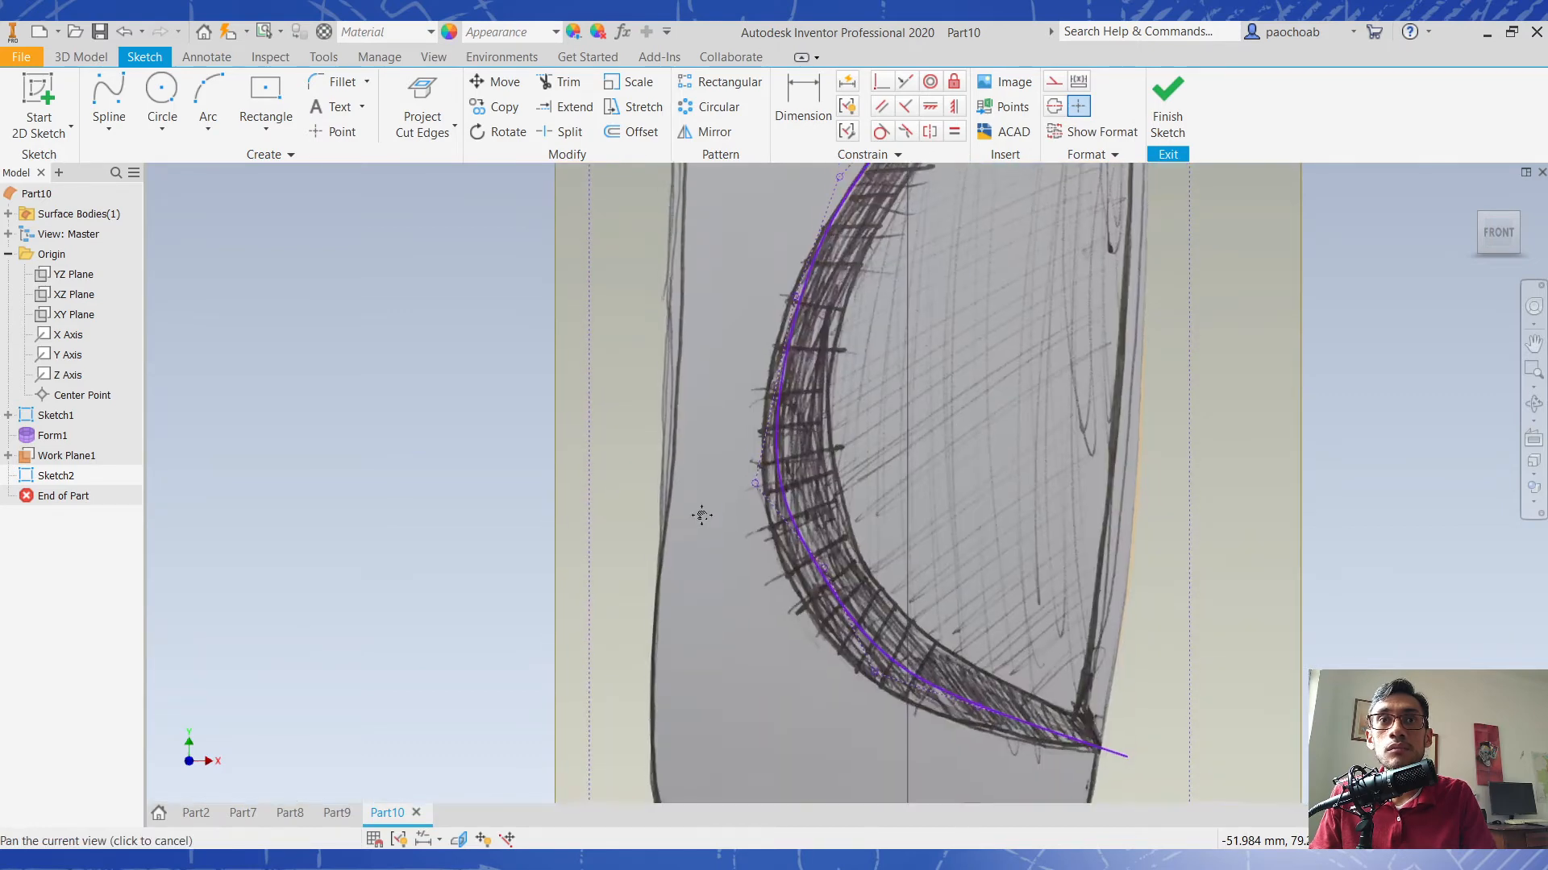
{"action": "middle_click_drag", "start_coordinate": [975, 328], "coordinate": [1009, 360]}
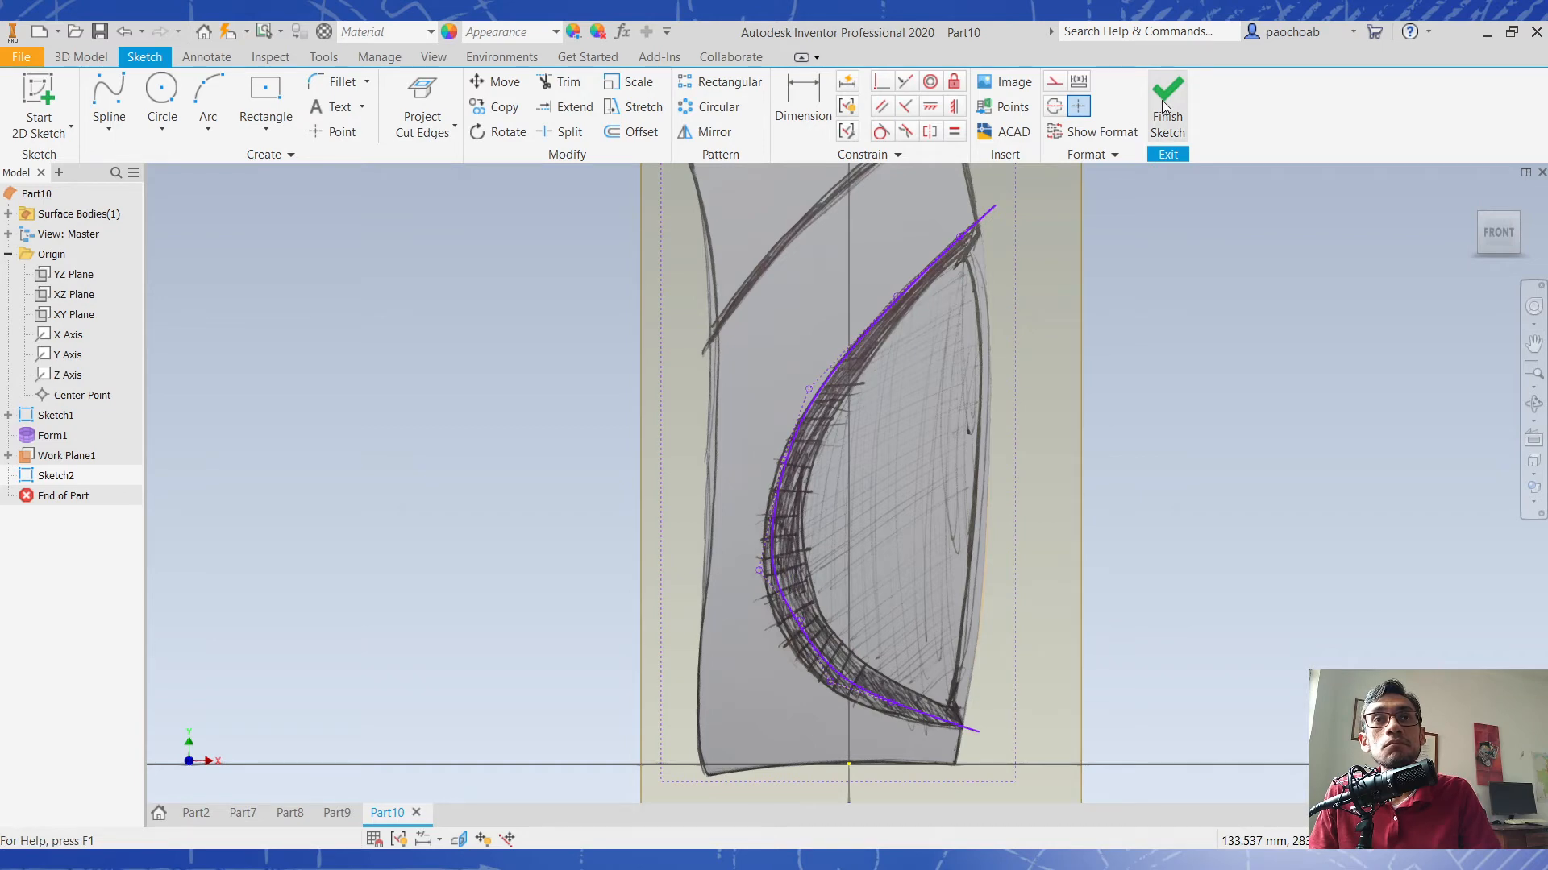
{"action": "left_click", "coordinate": [454, 125]}
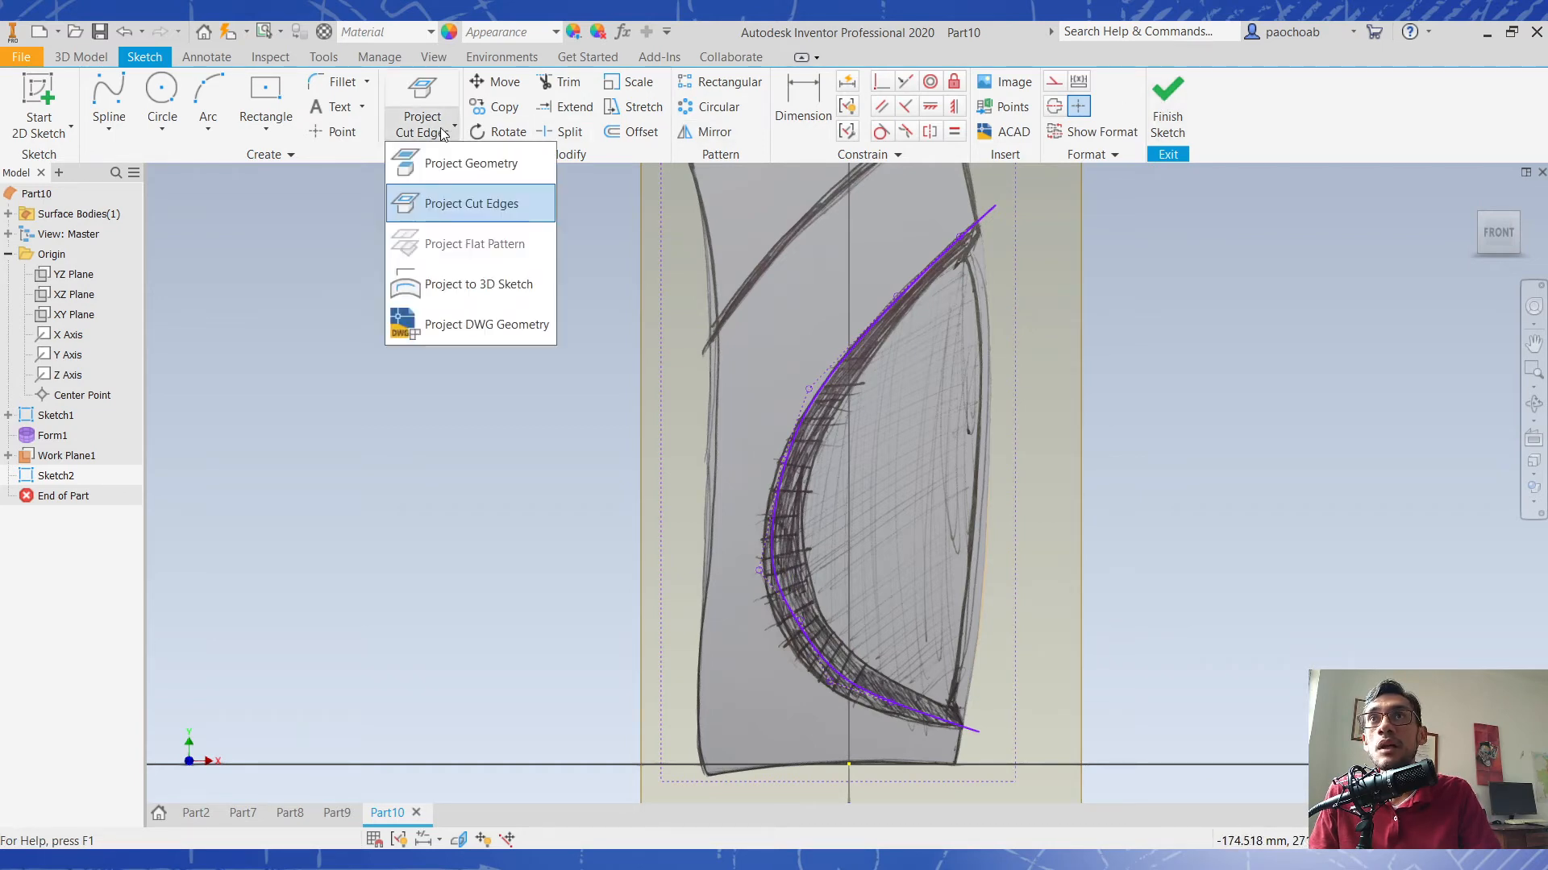
{"action": "left_click", "coordinate": [459, 281]}
{"action": "key", "text": "F6"}
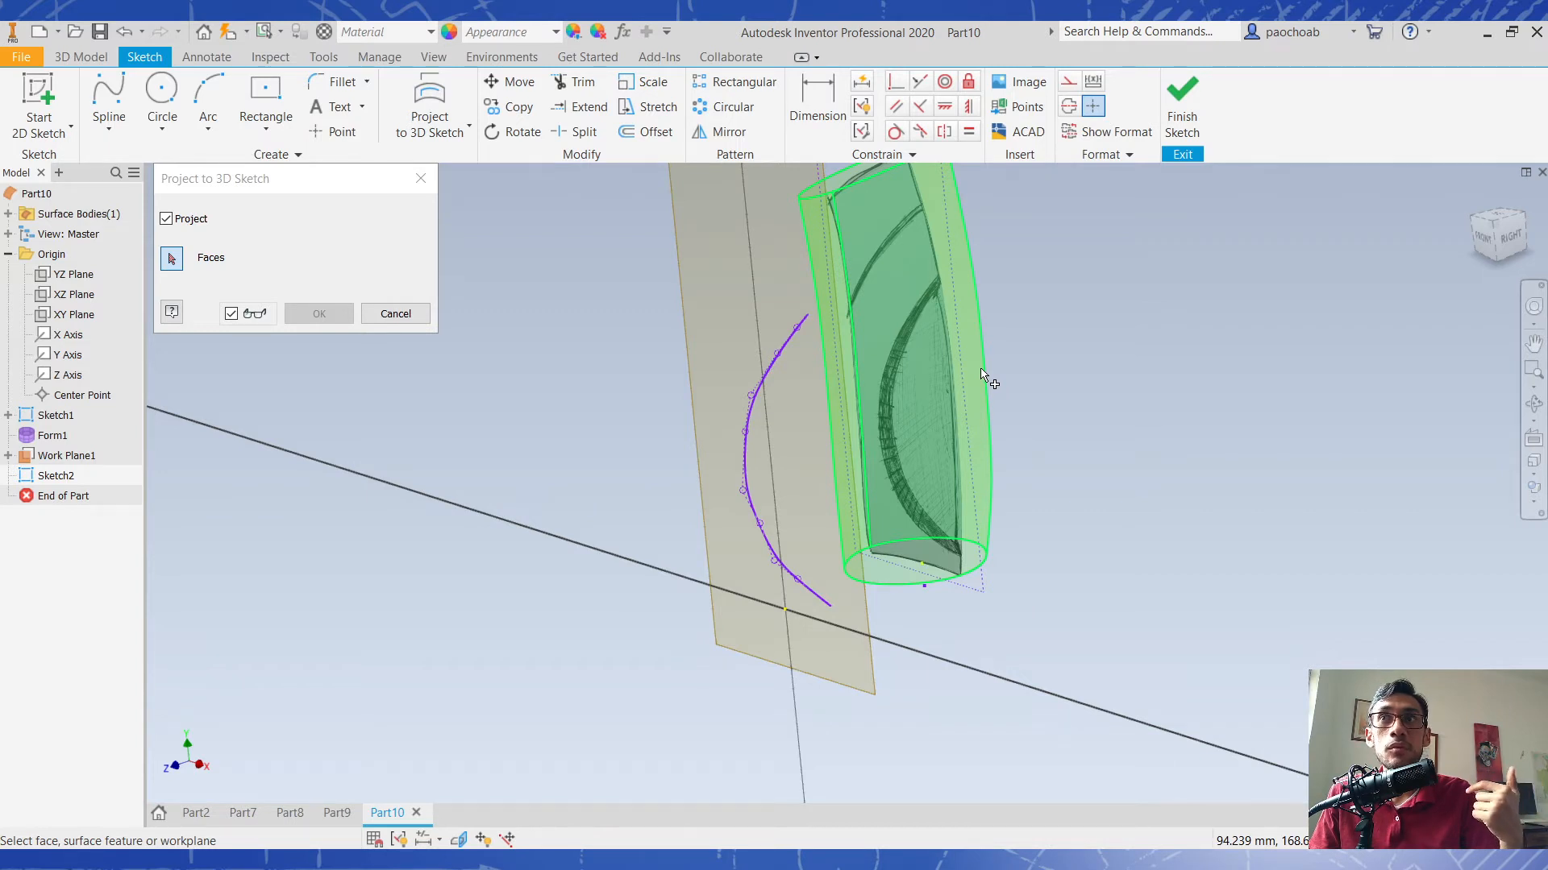
{"action": "left_click", "coordinate": [983, 375]}
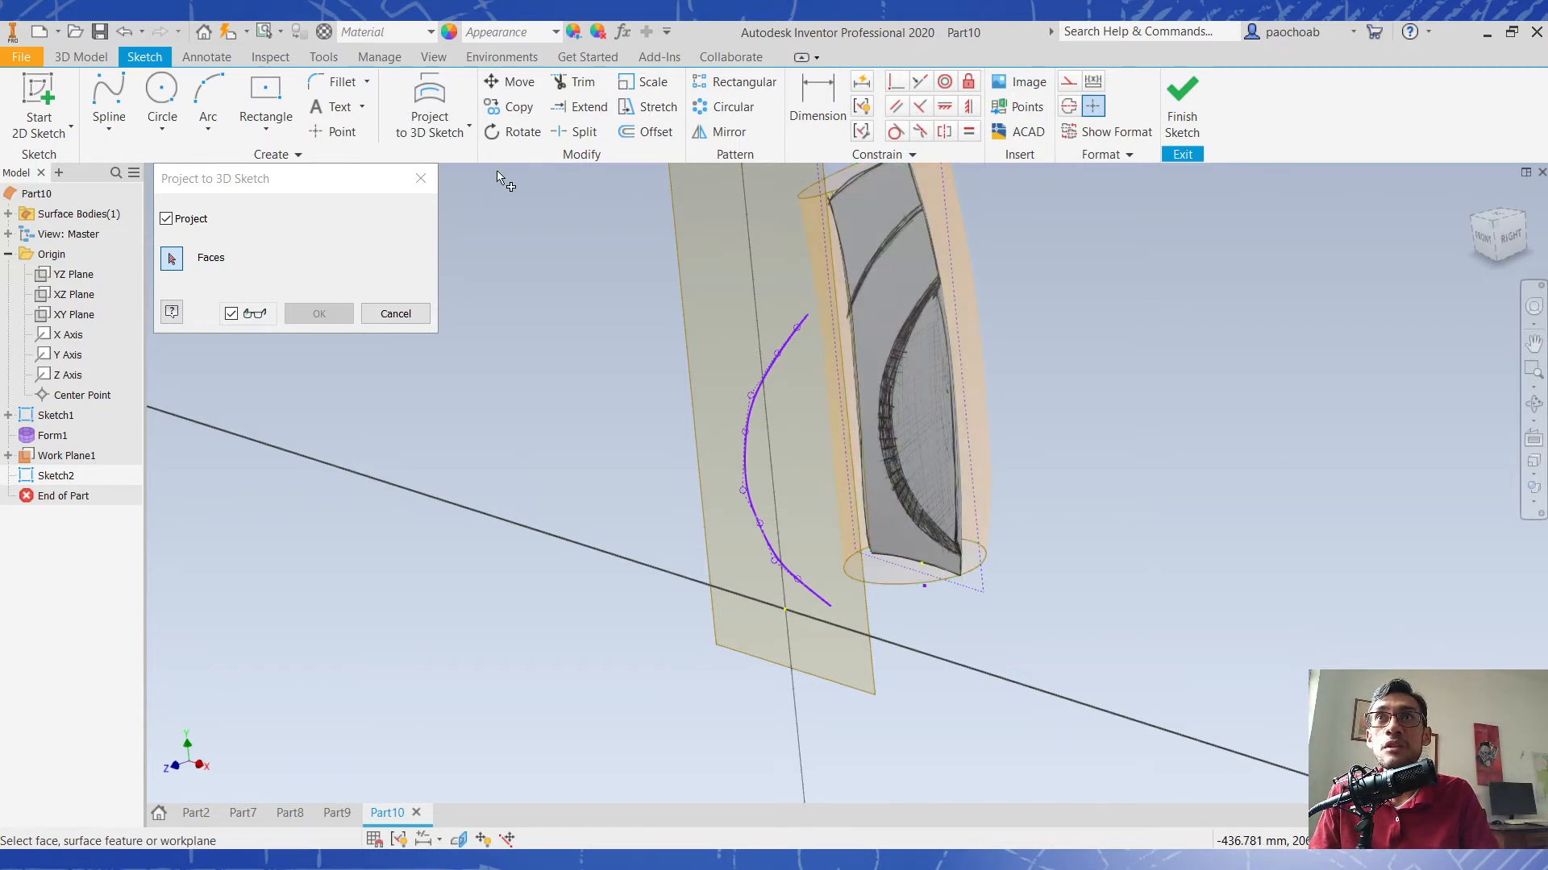
{"action": "left_click", "coordinate": [421, 178]}
Project the spline onto the grip's outer face with Project to 3D Sketch and finish the sketch.
{"action": "left_click", "coordinate": [457, 137]}
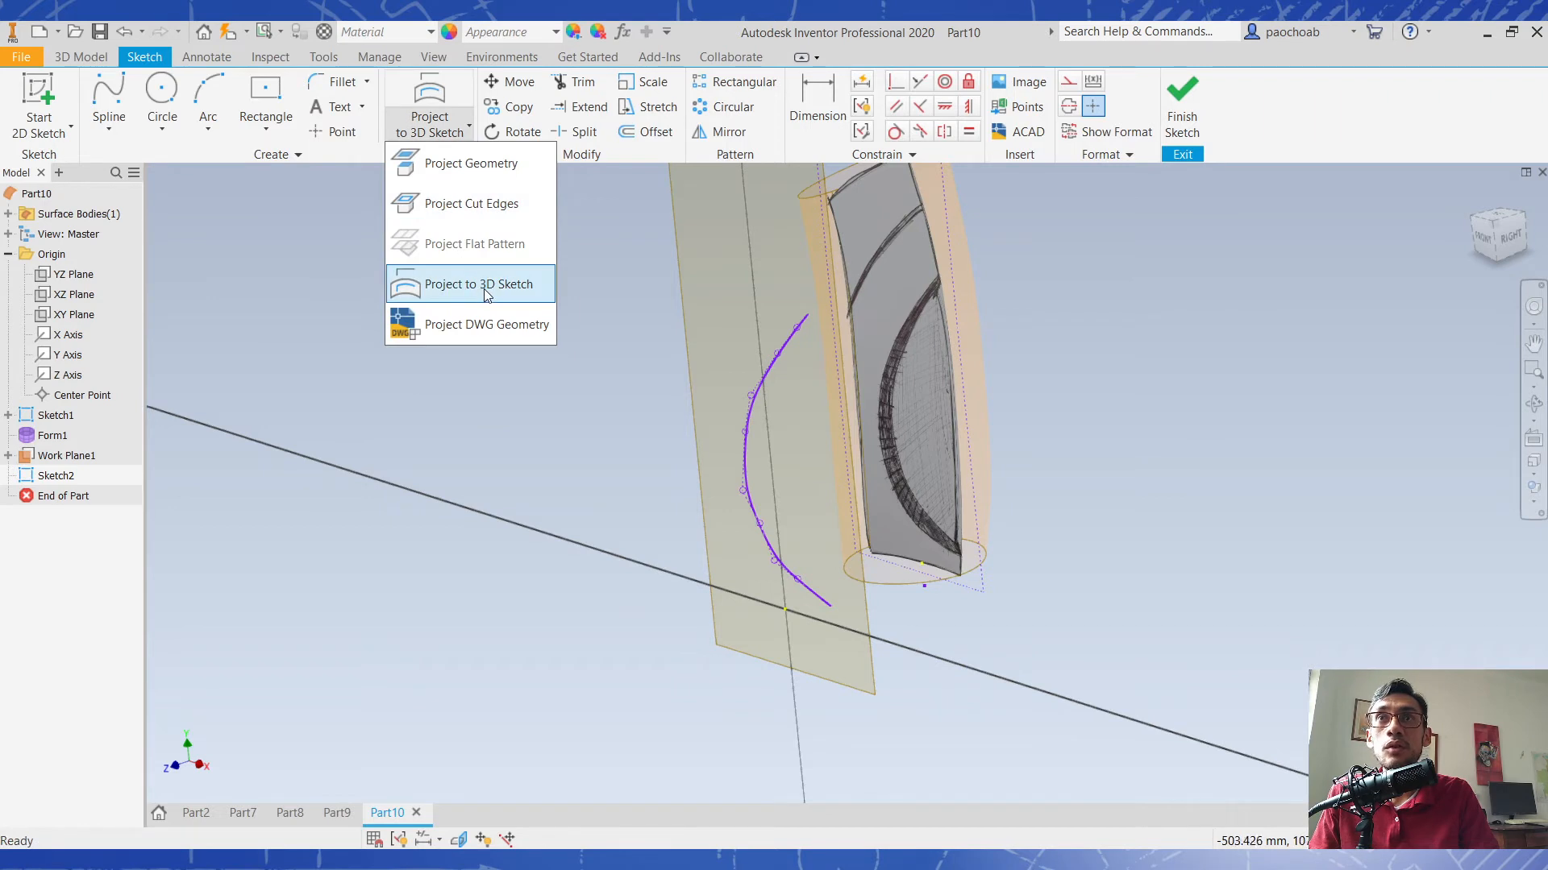
{"action": "left_click", "coordinate": [436, 126]}
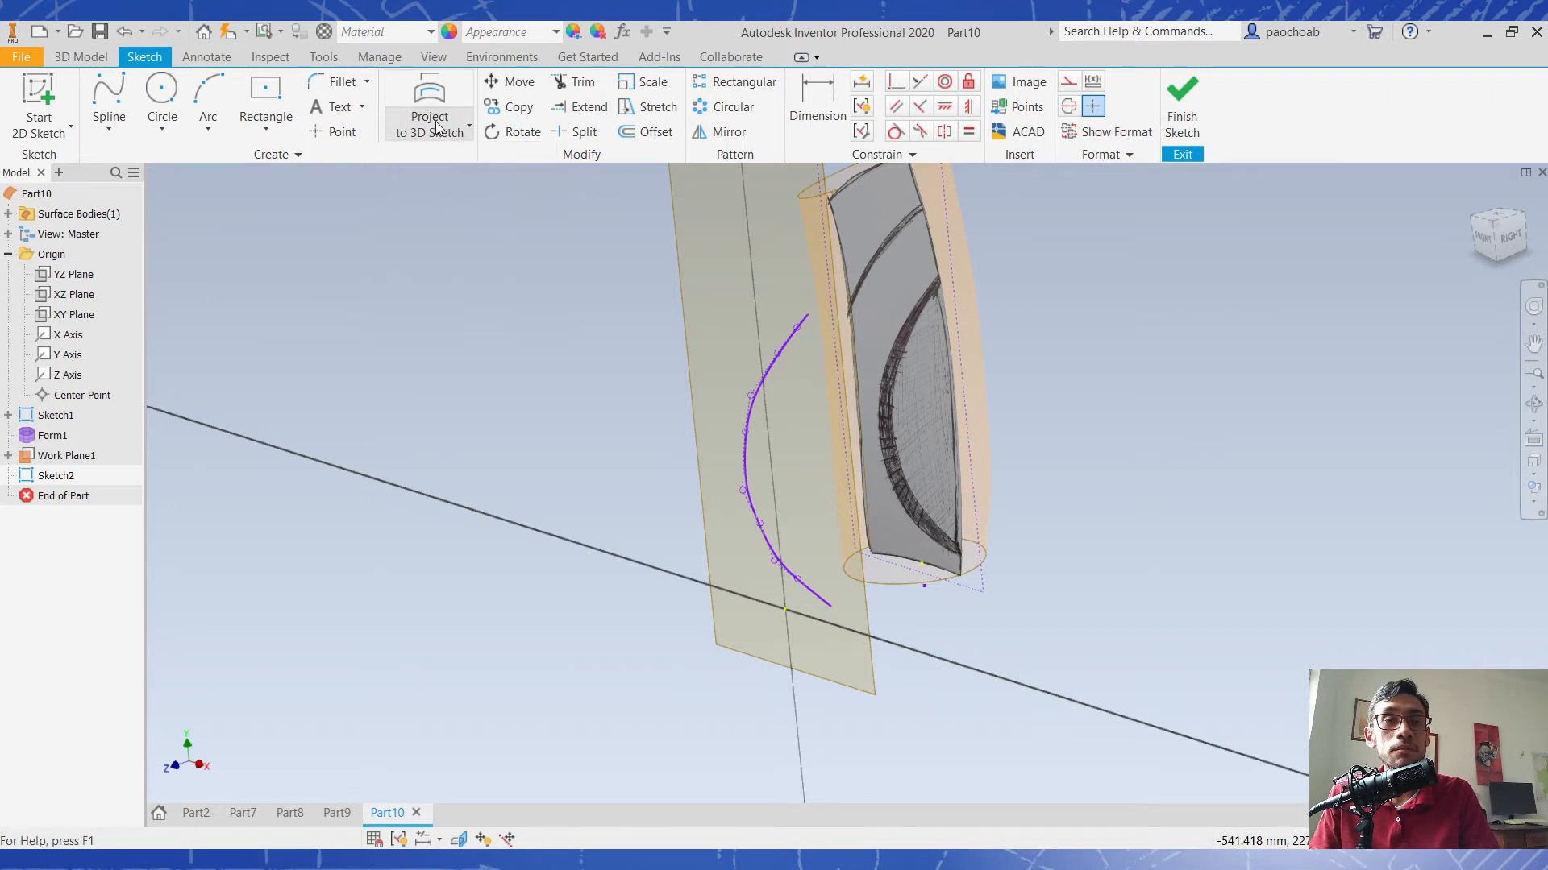
{"action": "left_click", "coordinate": [436, 126]}
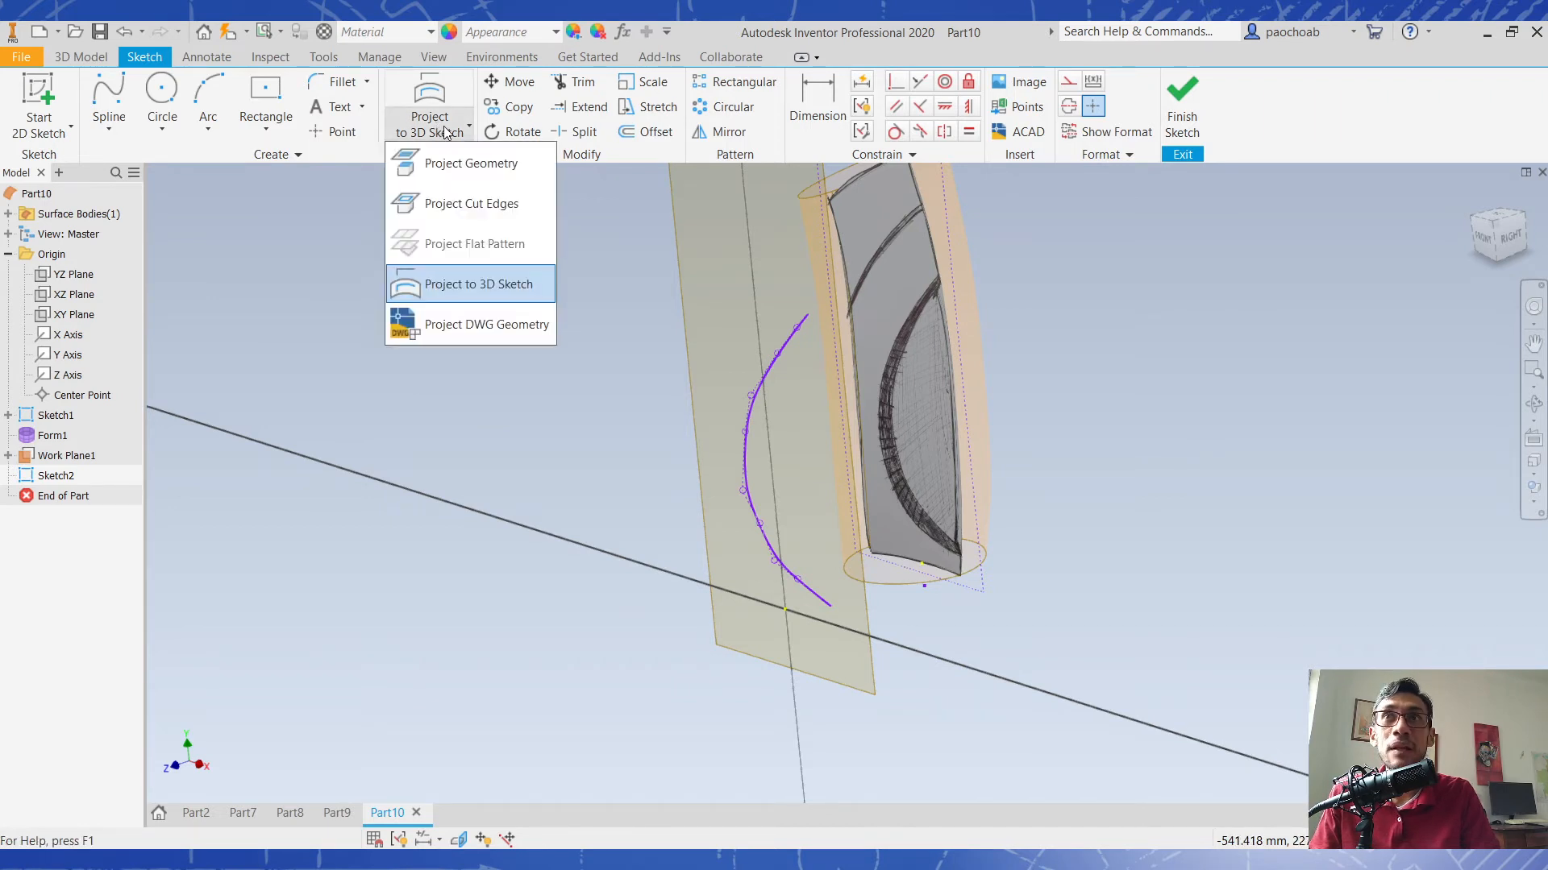
{"action": "left_click", "coordinate": [533, 295]}
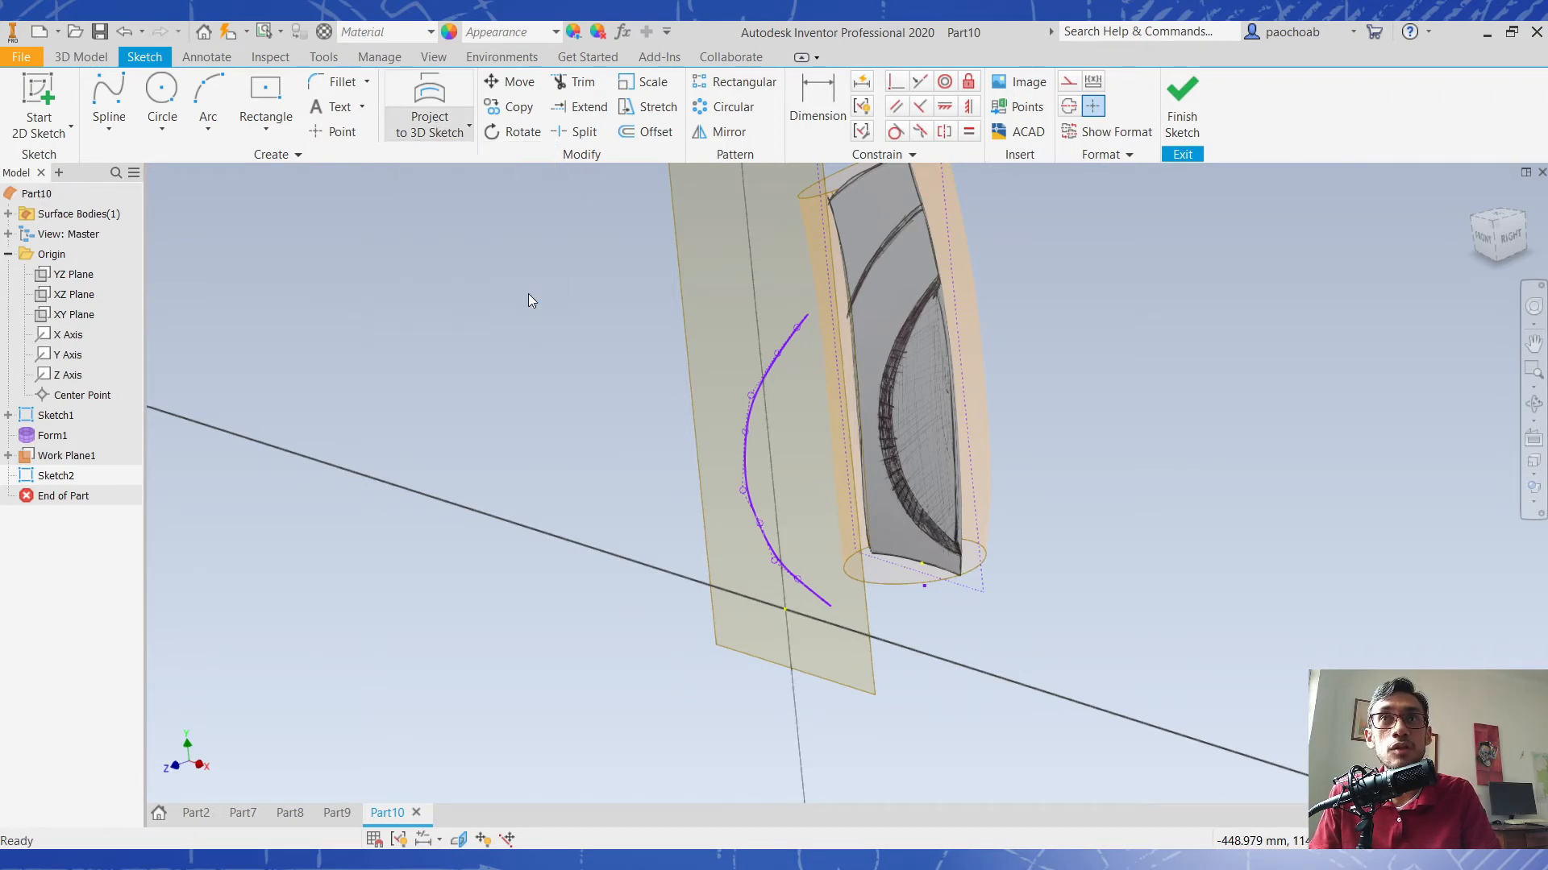
{"action": "left_click", "coordinate": [990, 382]}
{"action": "left_click", "coordinate": [317, 314]}
{"action": "mouse_move", "coordinate": [852, 410]}
{"action": "middle_mouse_down", "text": "shift"}
{"action": "mouse_move", "coordinate": [1129, 424]}
{"action": "mouse_move", "coordinate": [1072, 481]}
{"action": "mouse_move", "coordinate": [1078, 522]}
{"action": "mouse_move", "coordinate": [1091, 500]}
{"action": "mouse_move", "coordinate": [1081, 445]}
{"action": "mouse_move", "coordinate": [1115, 418]}
{"action": "middle_mouse_up", "text": "shift"}
{"action": "mouse_move", "coordinate": [1209, 352]}
{"action": "middle_mouse_down", "text": "shift"}
{"action": "mouse_move", "coordinate": [1015, 359]}
{"action": "mouse_move", "coordinate": [1147, 367]}
{"action": "mouse_move", "coordinate": [1123, 414]}
{"action": "mouse_move", "coordinate": [1081, 432]}
{"action": "mouse_move", "coordinate": [1133, 432]}
{"action": "mouse_move", "coordinate": [1098, 398]}
{"action": "mouse_move", "coordinate": [1084, 342]}
{"action": "middle_mouse_up", "text": "shift"}
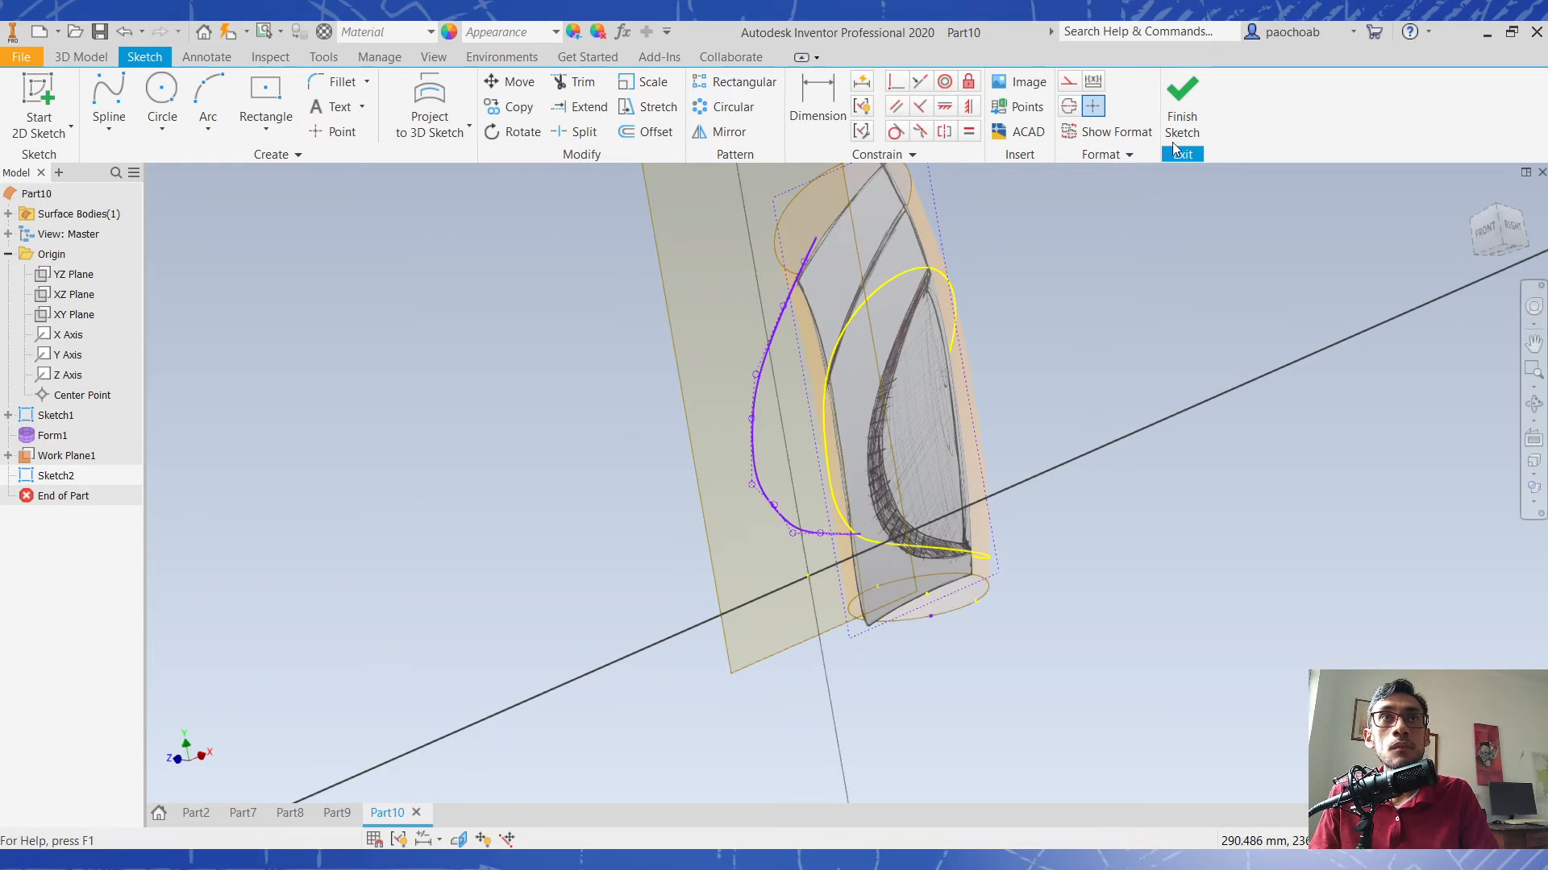
{"action": "left_click", "coordinate": [1182, 108]}
{"action": "mouse_move", "coordinate": [1012, 306]}
{"action": "middle_mouse_down", "text": "shift"}
{"action": "mouse_move", "coordinate": [1028, 284]}
{"action": "mouse_move", "coordinate": [1061, 325]}
{"action": "middle_mouse_up", "text": "shift"}
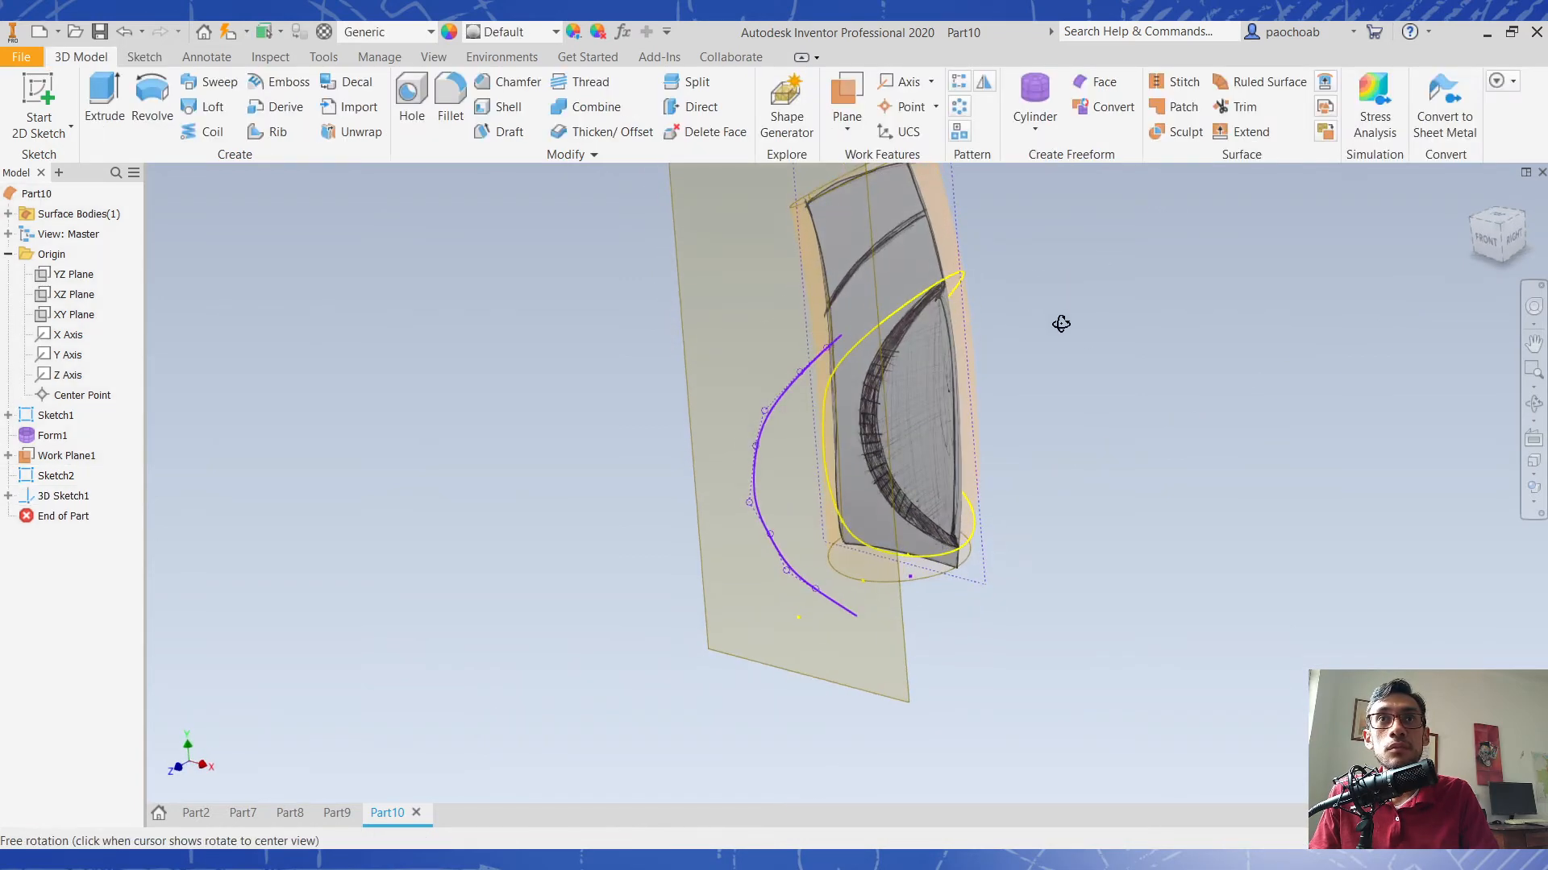
{"action": "right_click", "coordinate": [67, 477]}
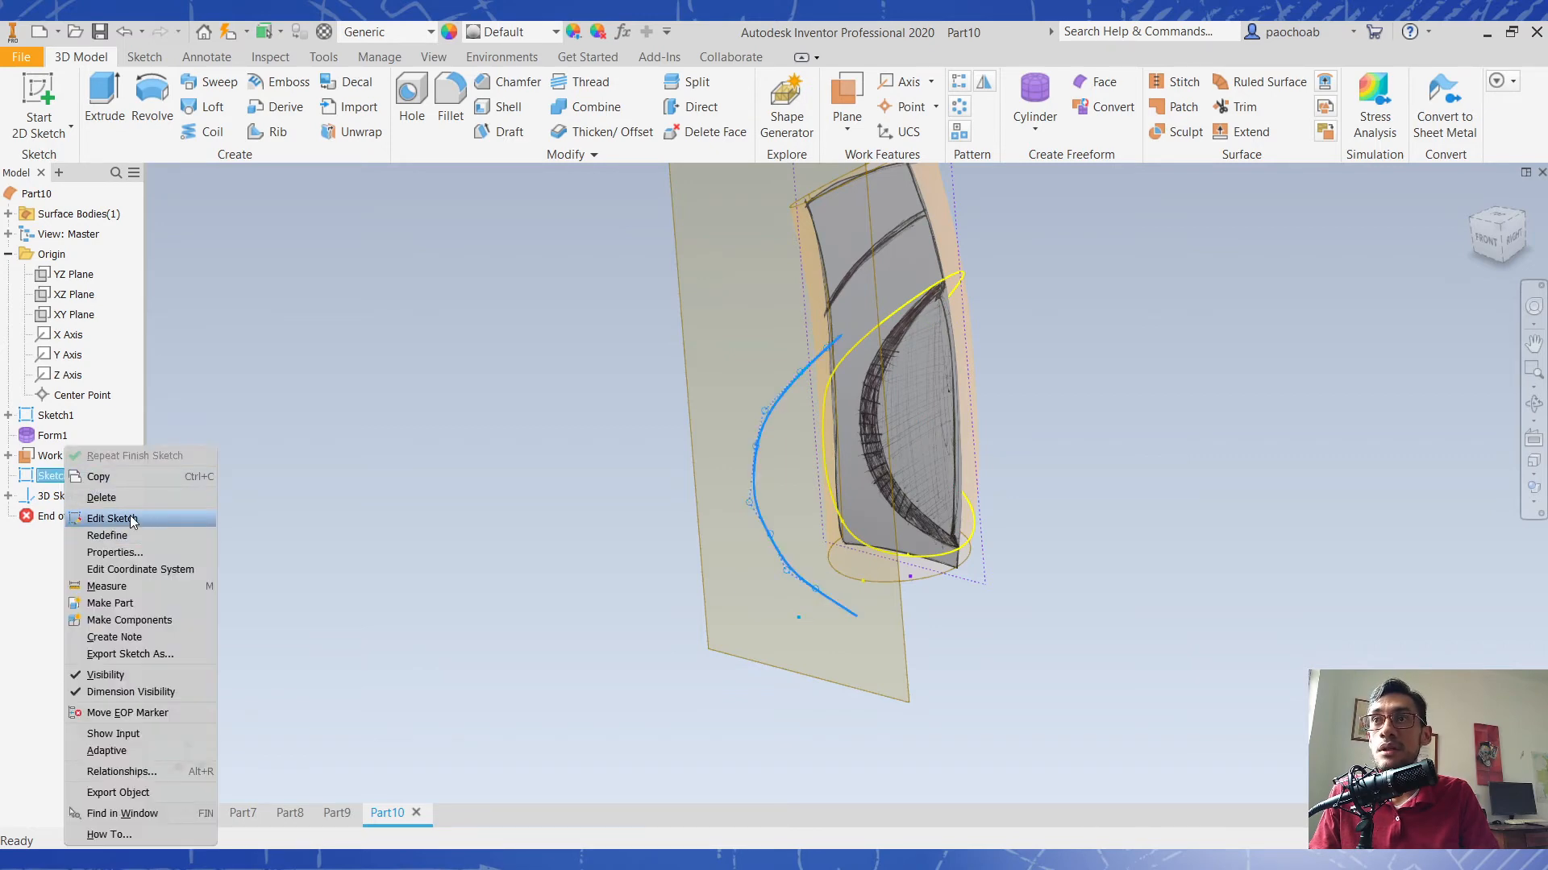
{"action": "left_click", "coordinate": [81, 535]}
{"action": "left_click", "coordinate": [1191, 120]}
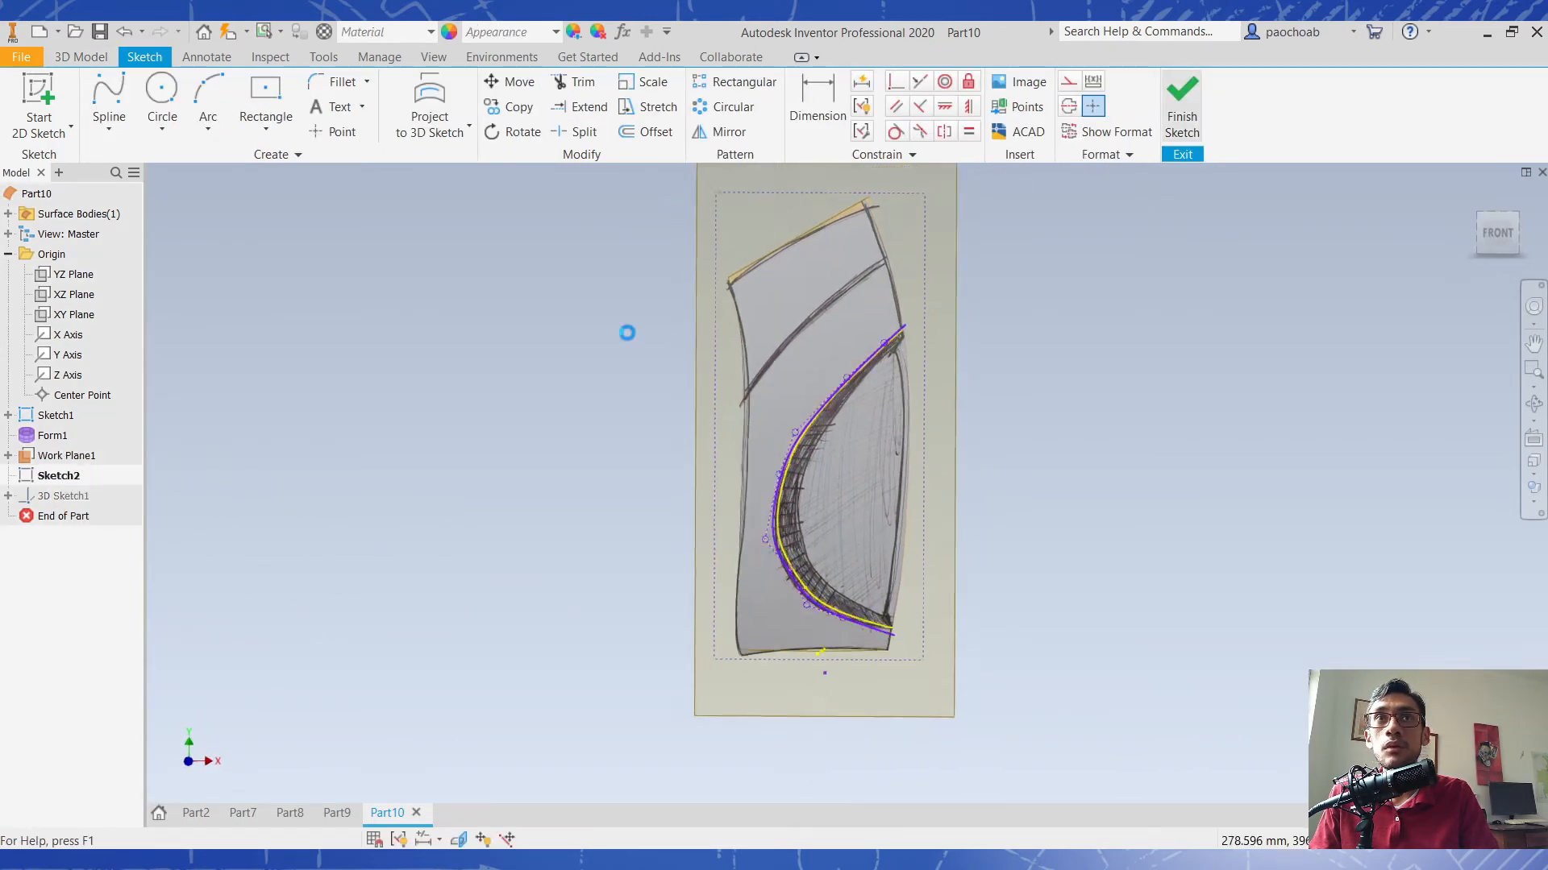
Hide the spline sketch, the offset work plane and the reference picture sketch.
{"action": "right_click", "coordinate": [58, 475]}
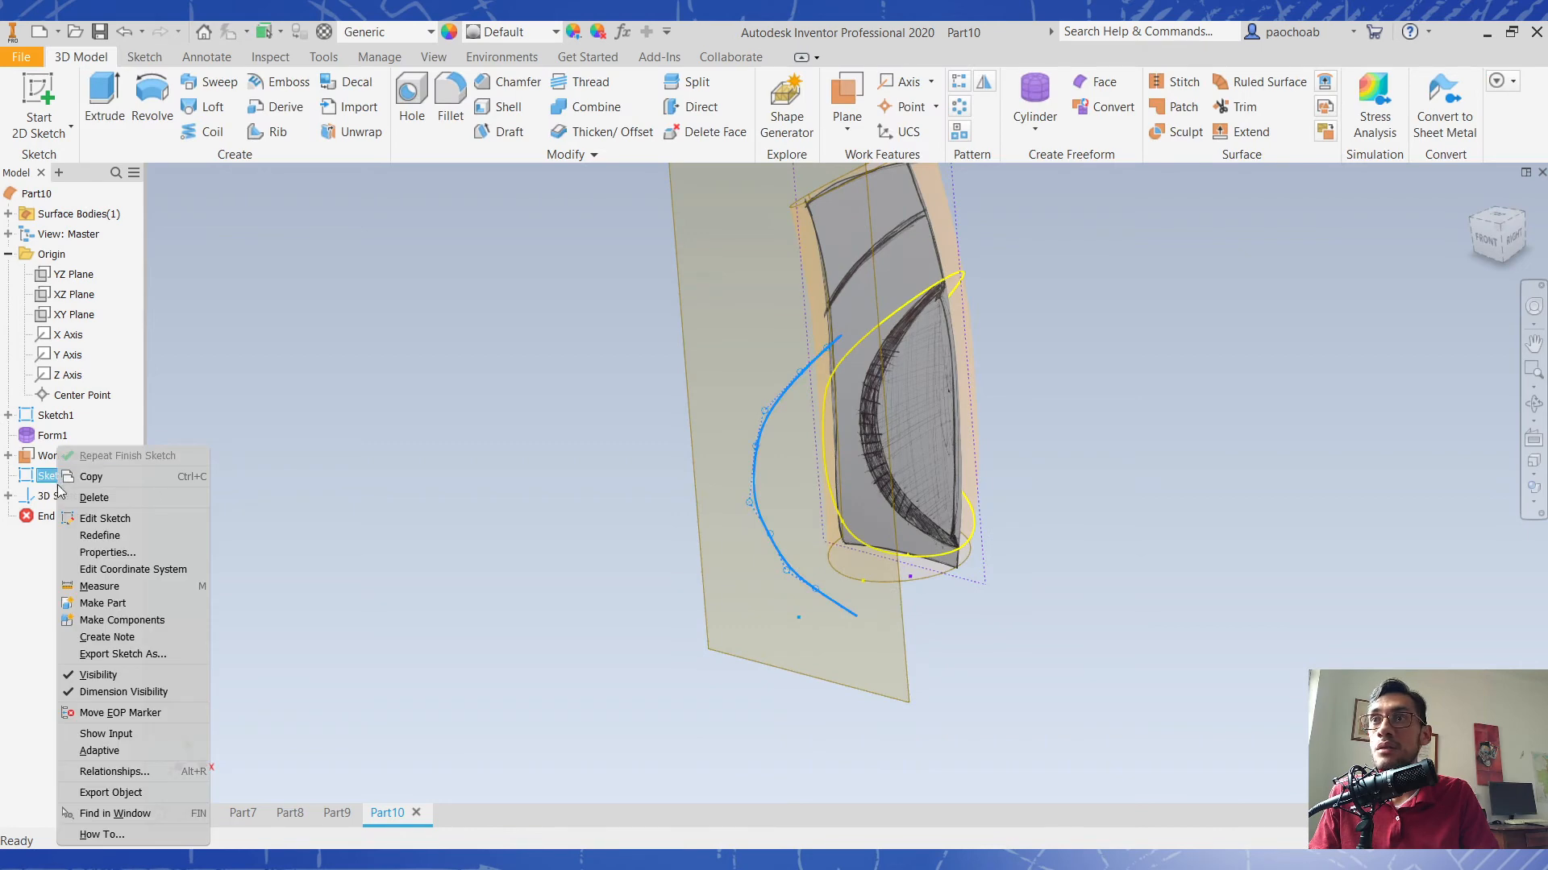
{"action": "left_click", "coordinate": [127, 679]}
{"action": "right_click", "coordinate": [63, 456]}
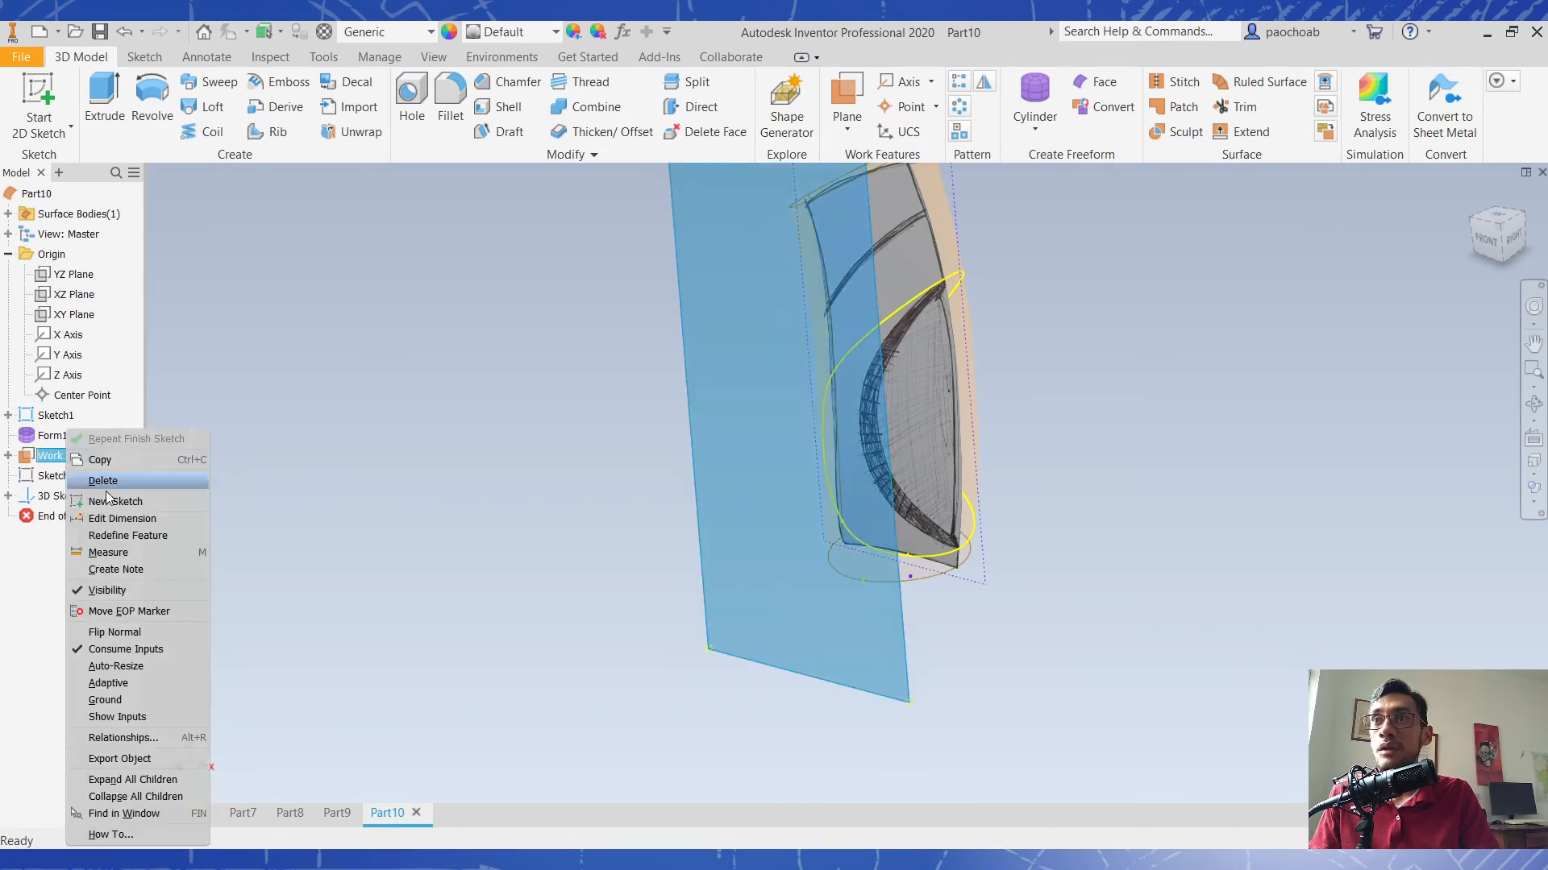
{"action": "left_click", "coordinate": [127, 590]}
{"action": "mouse_move", "coordinate": [1004, 436]}
{"action": "middle_mouse_down", "text": "shift"}
{"action": "mouse_move", "coordinate": [1029, 376]}
{"action": "mouse_move", "coordinate": [999, 421]}
{"action": "mouse_move", "coordinate": [1019, 418]}
{"action": "middle_mouse_up", "text": "shift"}
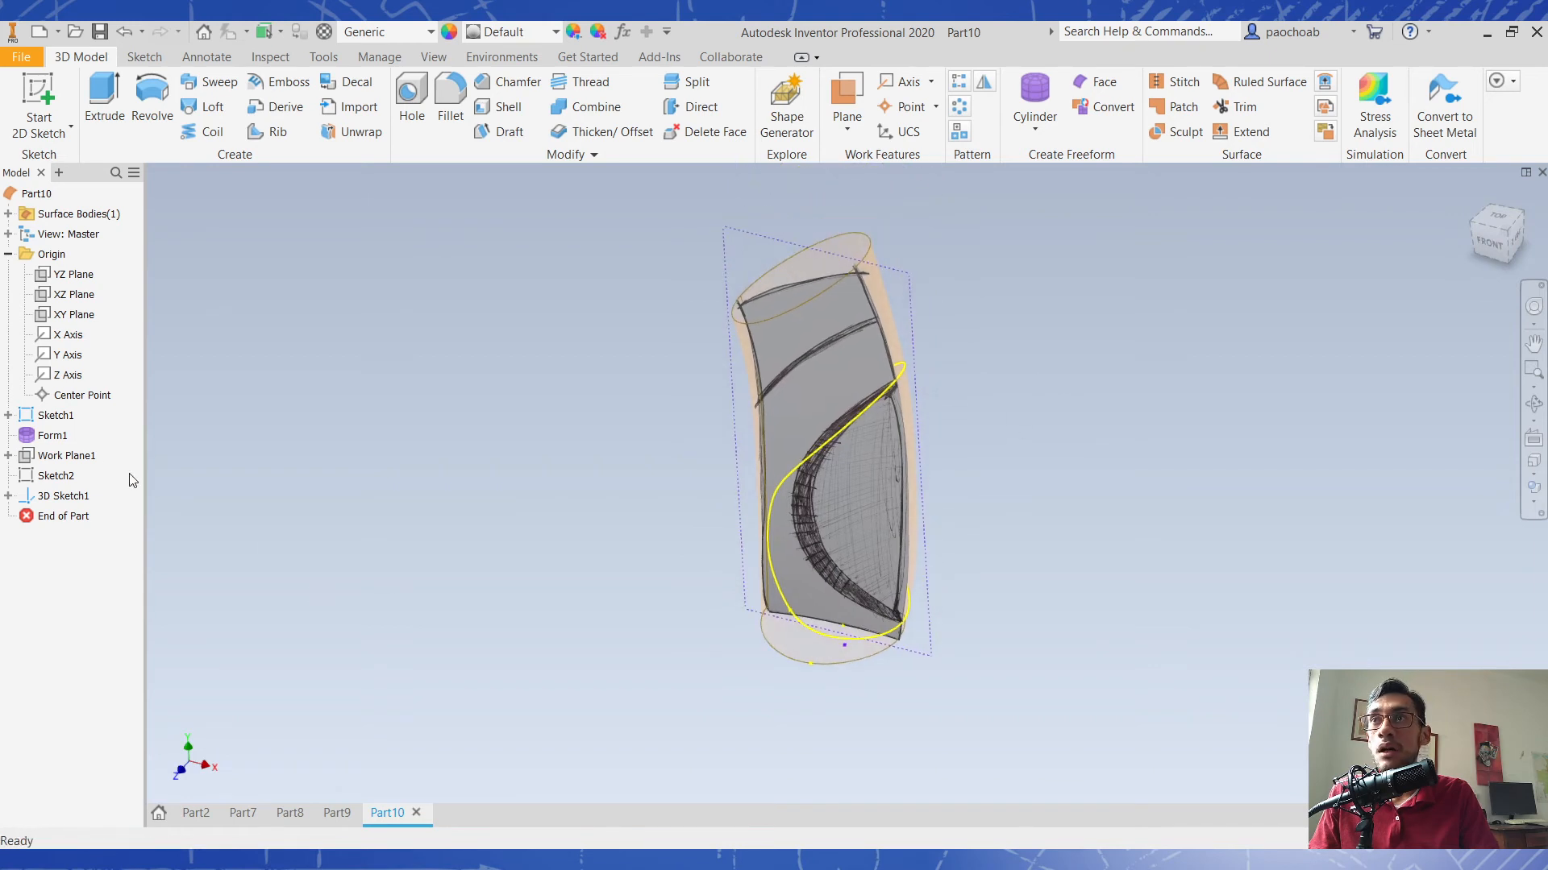
{"action": "right_click", "coordinate": [52, 415]}
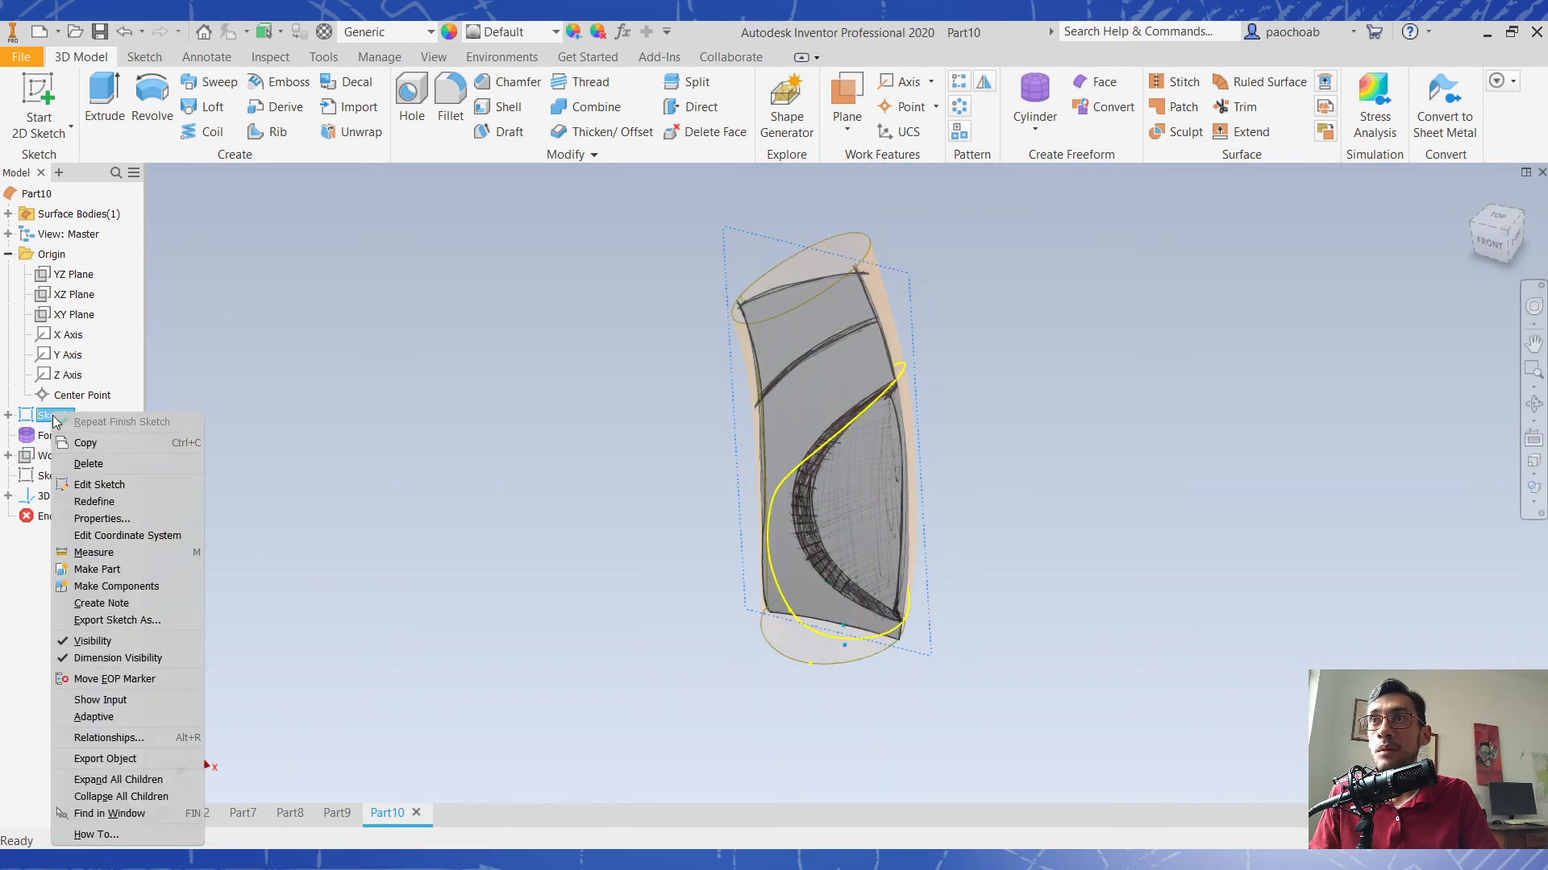
{"action": "left_click", "coordinate": [129, 640]}
{"action": "mouse_move", "coordinate": [527, 526]}
{"action": "middle_mouse_down", "text": "shift"}
{"action": "mouse_move", "coordinate": [425, 519]}
{"action": "mouse_move", "coordinate": [594, 505]}
{"action": "mouse_move", "coordinate": [532, 507]}
{"action": "middle_mouse_up", "text": "shift"}
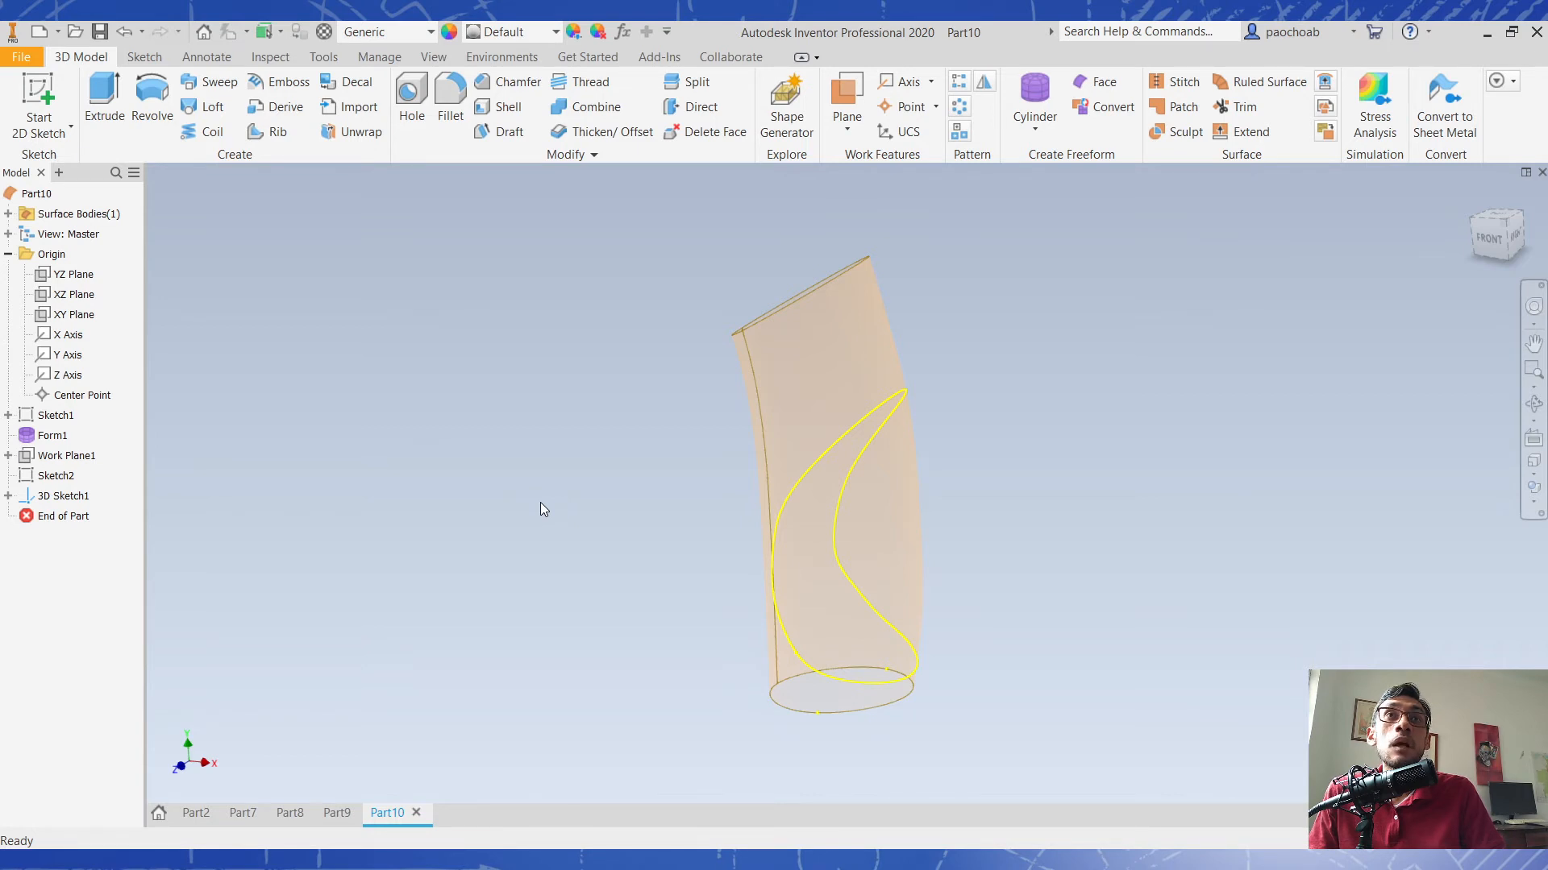
Split the grip's outer face using the projected 3D curve as the split tool.
{"action": "left_click", "coordinate": [876, 367]}
{"action": "left_click", "coordinate": [1071, 409]}
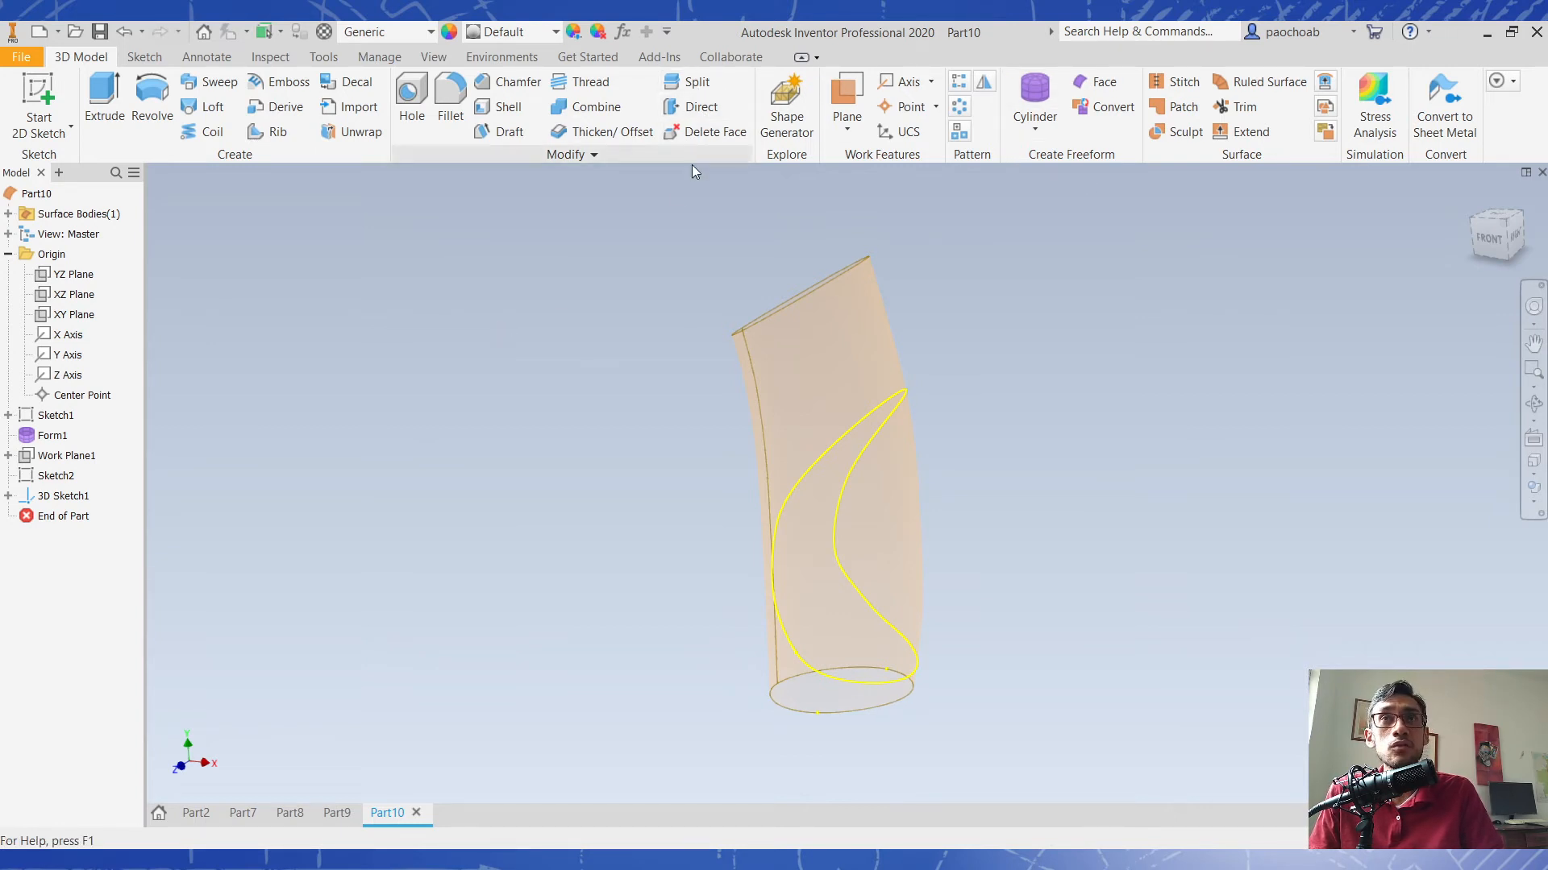
{"action": "left_click", "coordinate": [690, 82]}
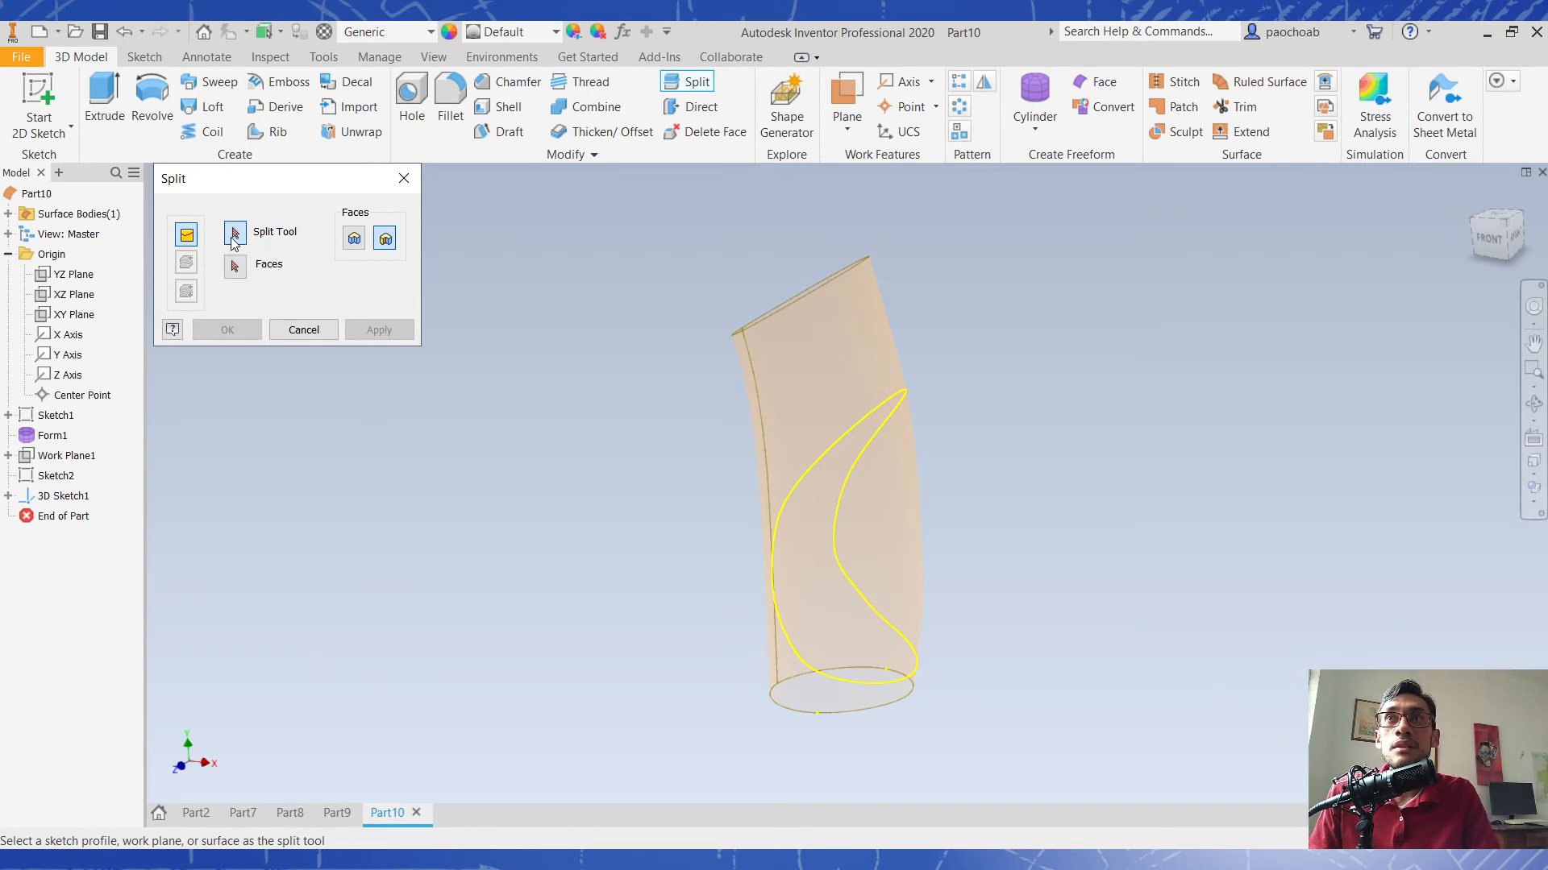
{"action": "left_click", "coordinate": [832, 456]}
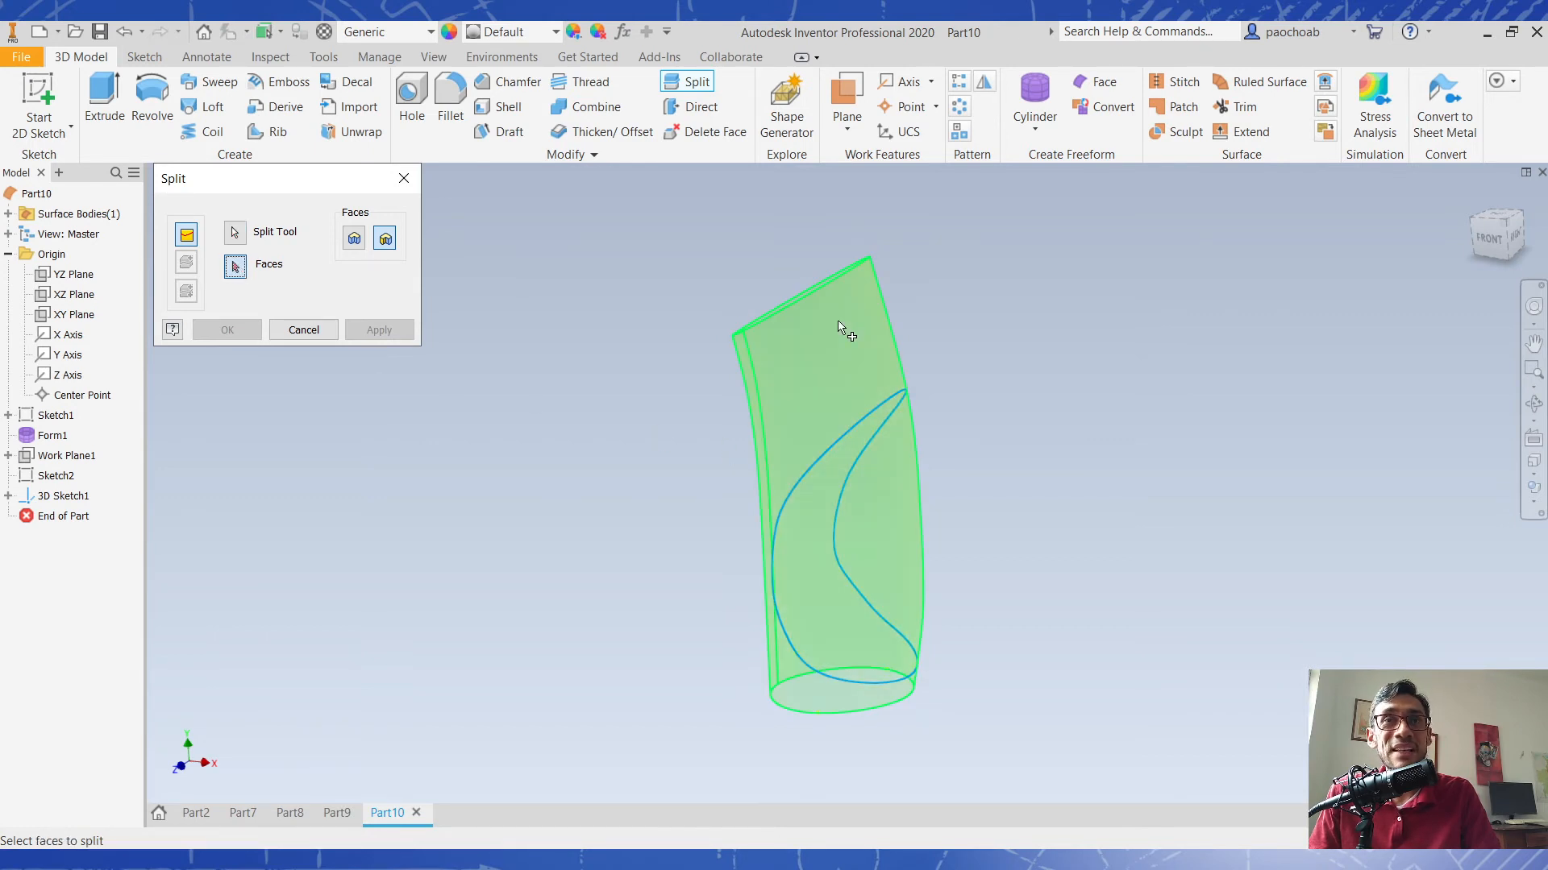
{"action": "left_click", "coordinate": [856, 340]}
{"action": "mouse_move", "coordinate": [615, 425]}
{"action": "middle_mouse_down", "text": "shift"}
{"action": "mouse_move", "coordinate": [674, 432]}
{"action": "mouse_move", "coordinate": [591, 420]}
{"action": "middle_mouse_up", "text": "shift"}
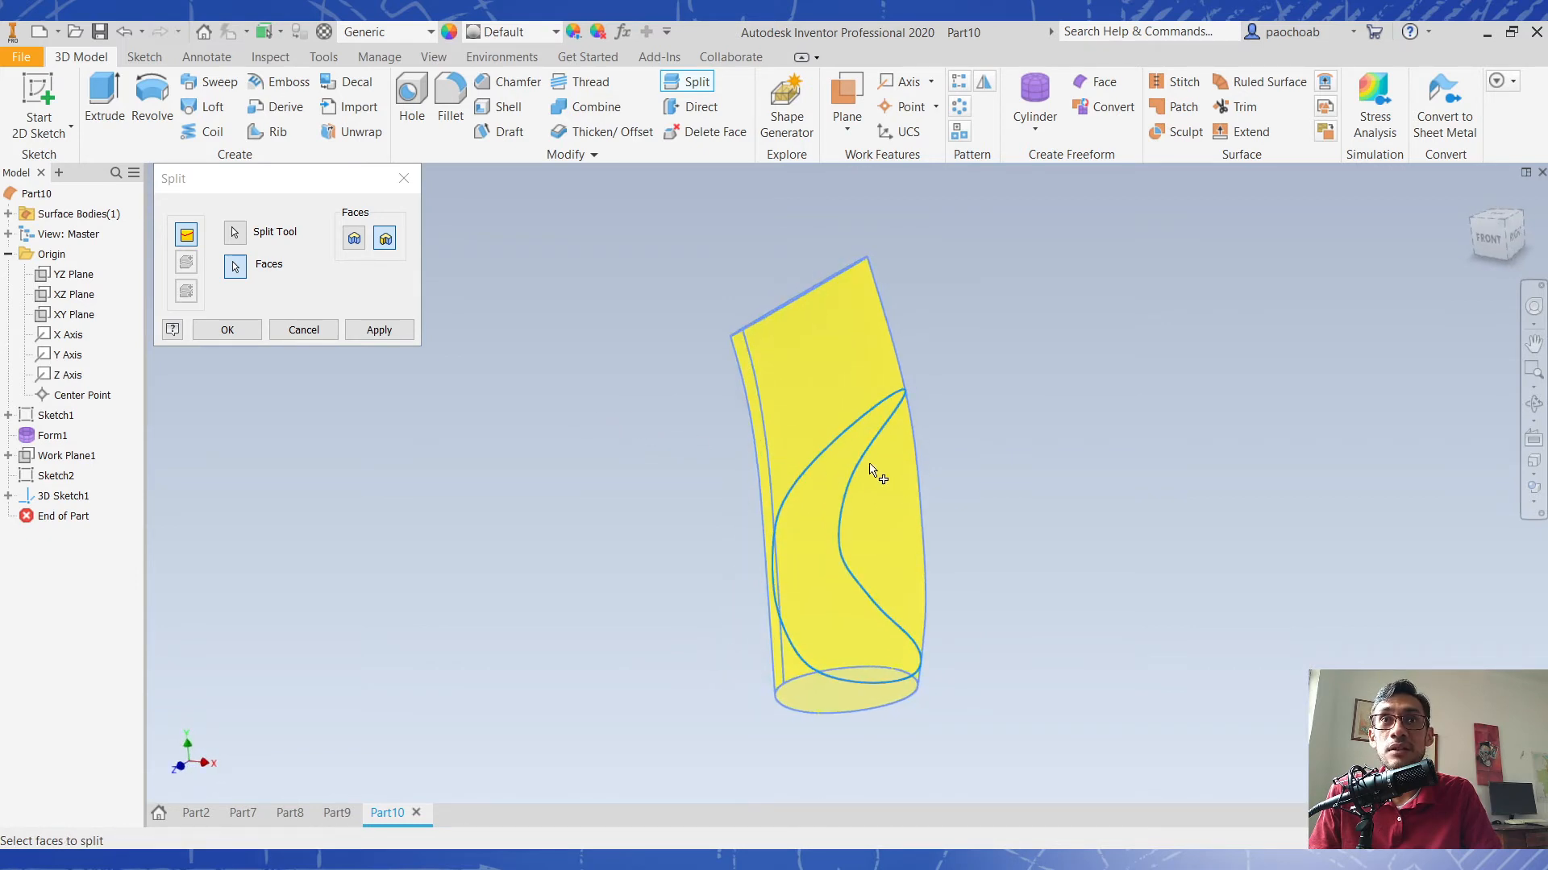
{"action": "left_click", "coordinate": [379, 331]}
{"action": "left_click", "coordinate": [312, 334]}
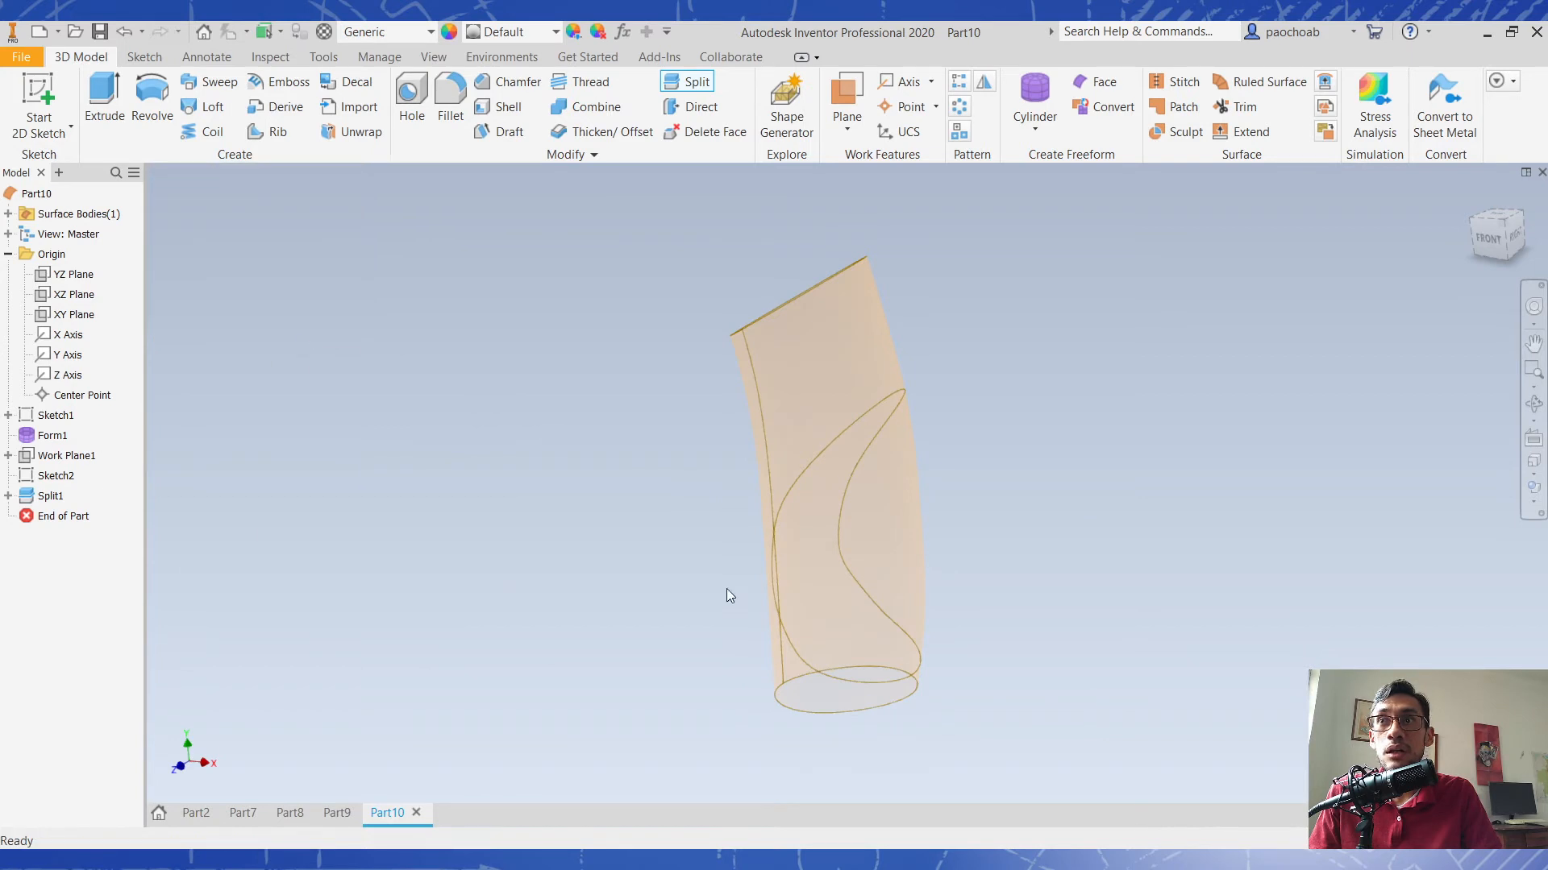
Examine the separate face regions of the grip on either side of the split curve.
{"action": "left_click", "coordinate": [835, 390]}
{"action": "left_click", "coordinate": [1030, 447]}
{"action": "left_click", "coordinate": [902, 468]}
{"action": "middle_click_drag", "start_coordinate": [1015, 578], "coordinate": [964, 543], "text": "shift"}
{"action": "left_click", "coordinate": [904, 542]}
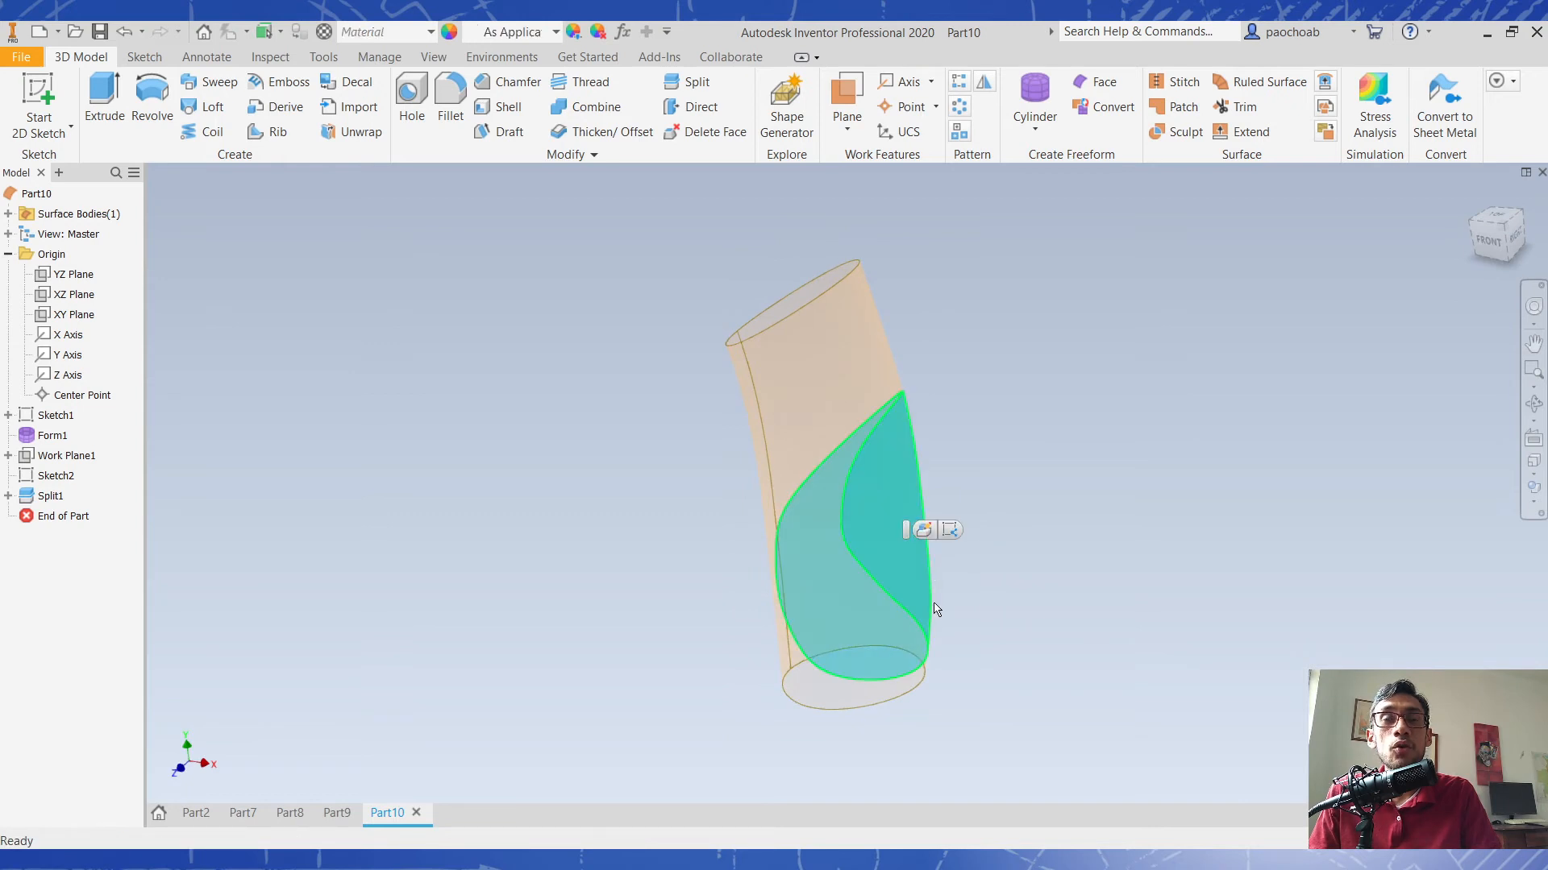
{"action": "scroll", "coordinate": [931, 609], "scroll_direction": "up", "scroll_amount": 3}
{"action": "middle_click_drag", "start_coordinate": [1058, 584], "coordinate": [1054, 554]}
{"action": "left_click", "coordinate": [1155, 481]}
{"action": "key", "text": "F6"}
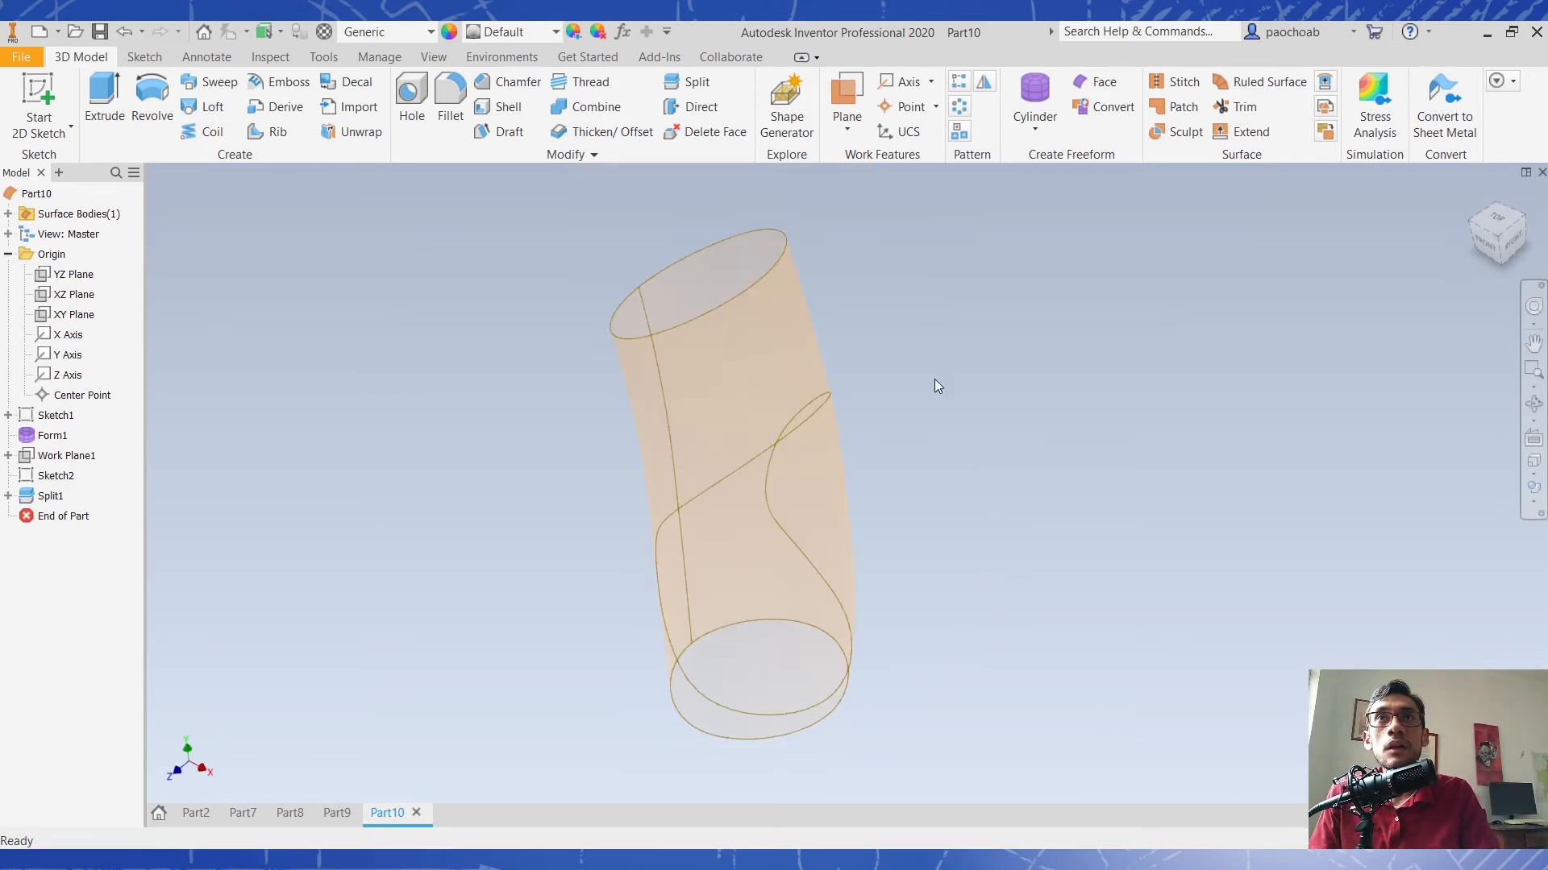
Set up a 5 mm Thicken/Offset on the lower face region inside the split curve and compare the offset directions.
{"action": "left_click", "coordinate": [612, 133]}
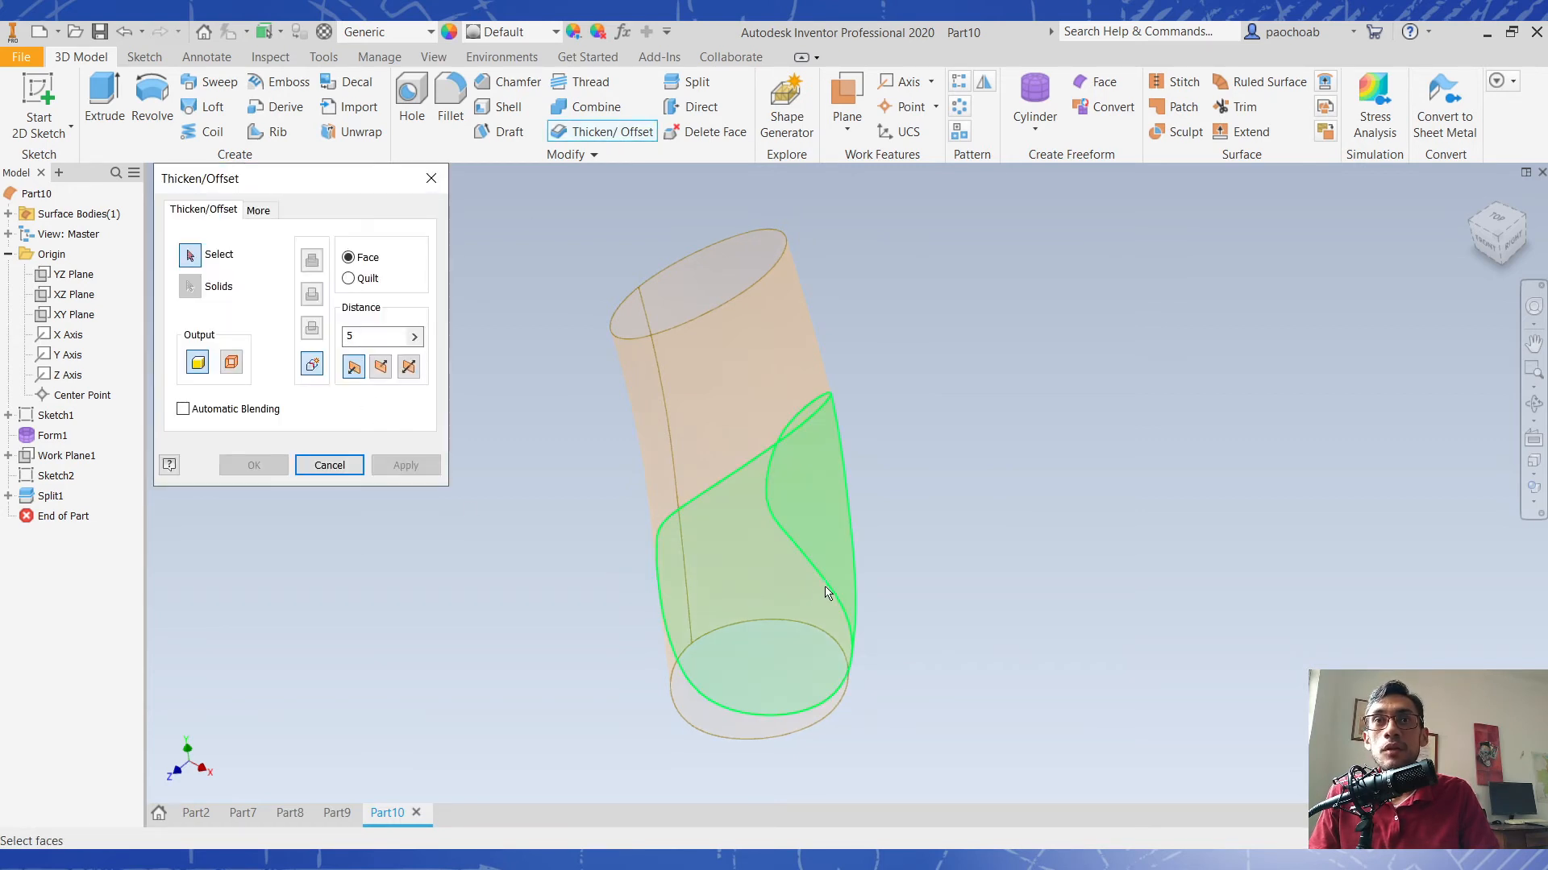
{"action": "mouse_move", "coordinate": [851, 615]}
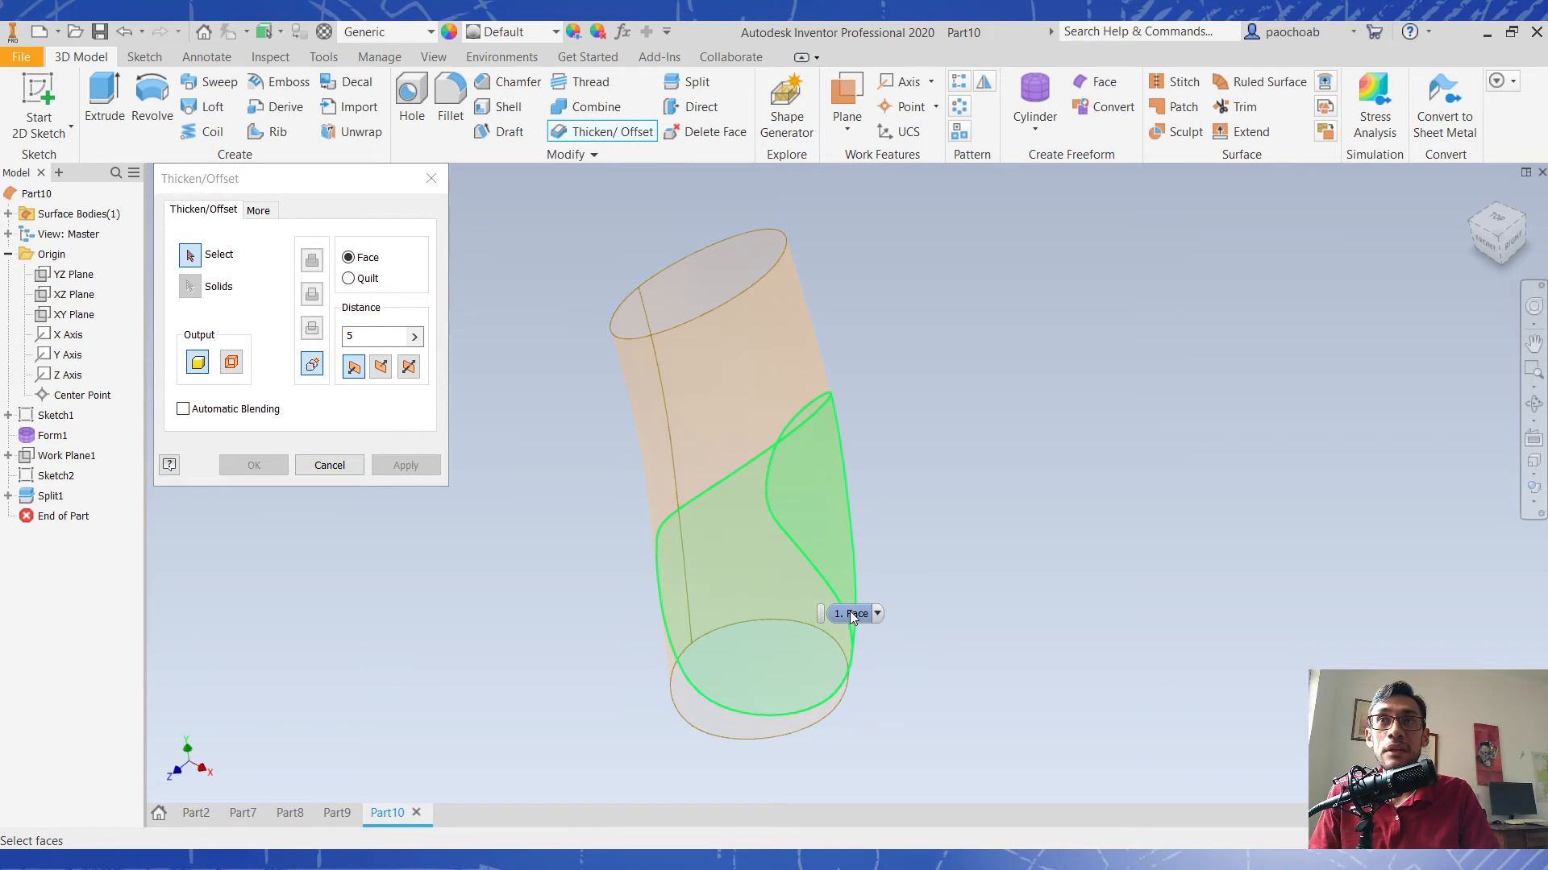
{"action": "left_click", "coordinate": [824, 560]}
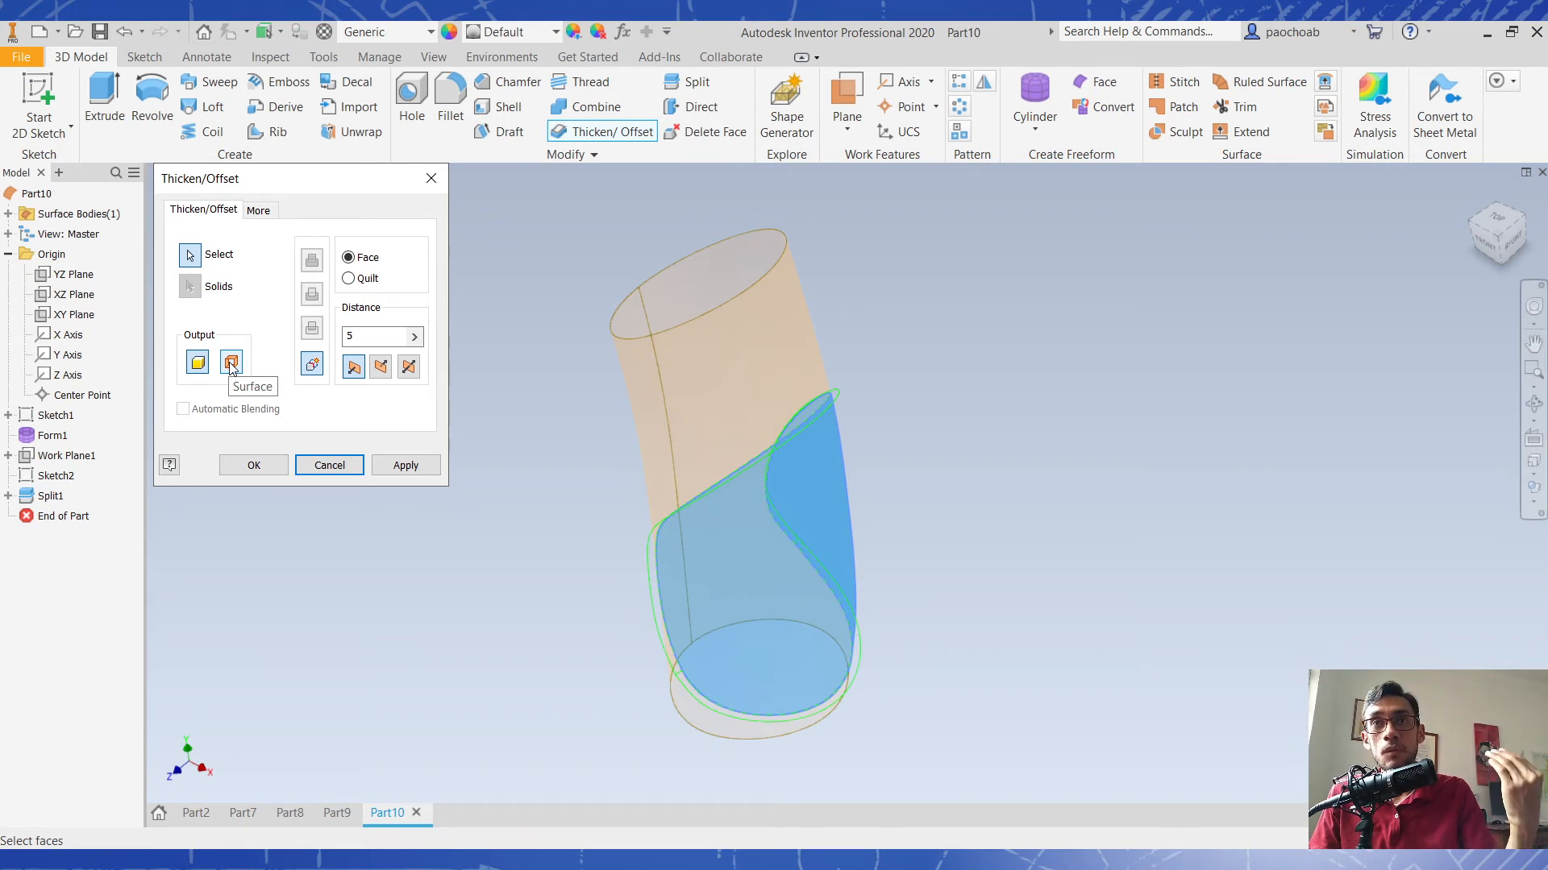
{"action": "middle_click_drag", "start_coordinate": [830, 534], "coordinate": [656, 553], "text": "shift"}
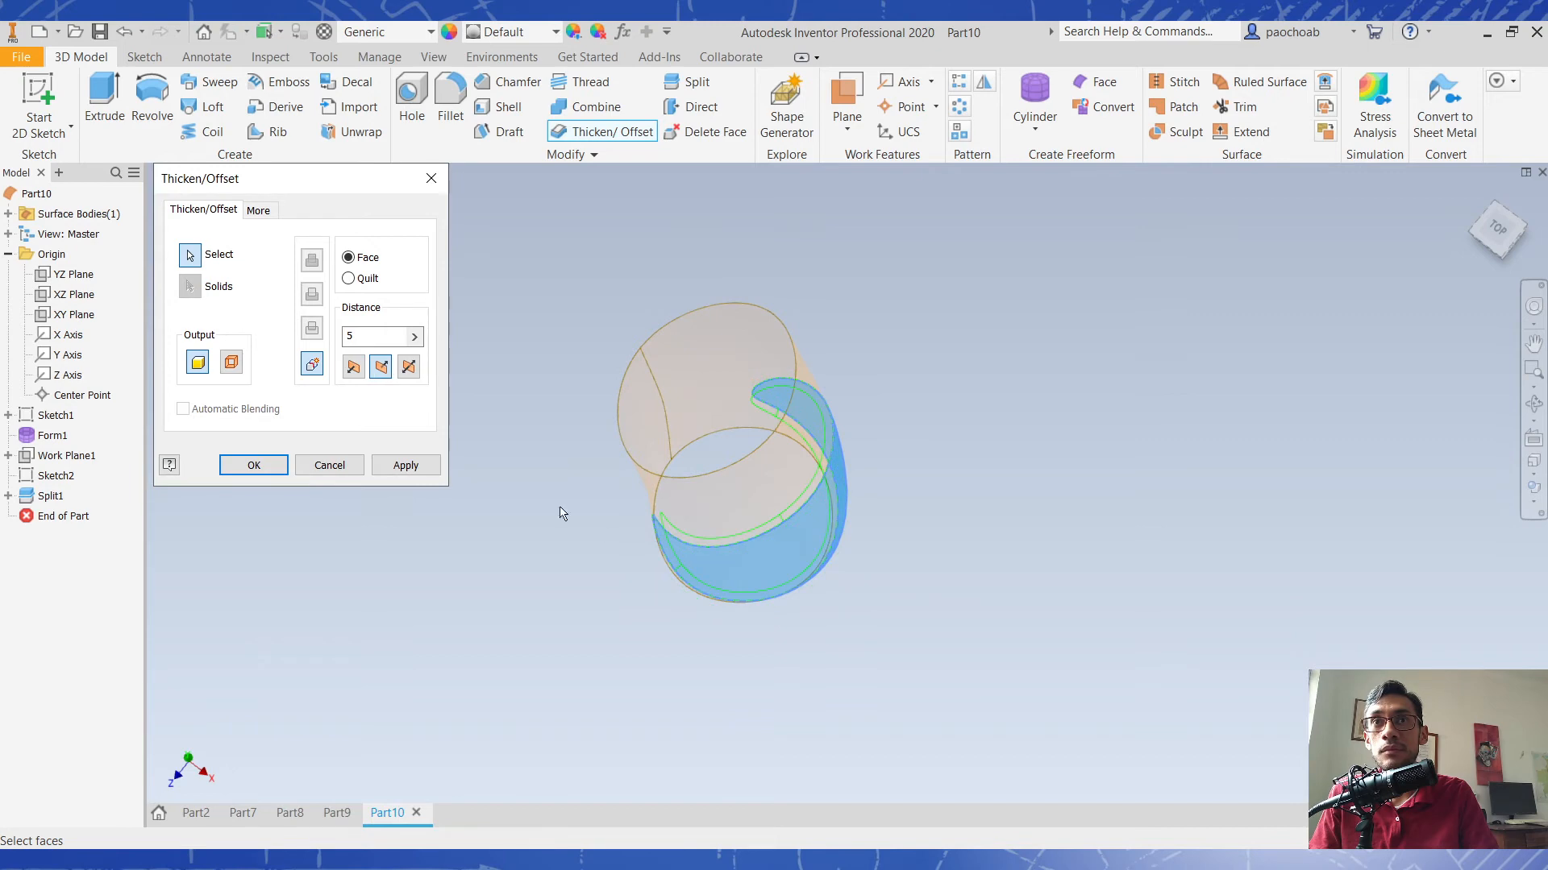
{"action": "scroll", "coordinate": [663, 549], "scroll_direction": "up", "scroll_amount": 6}
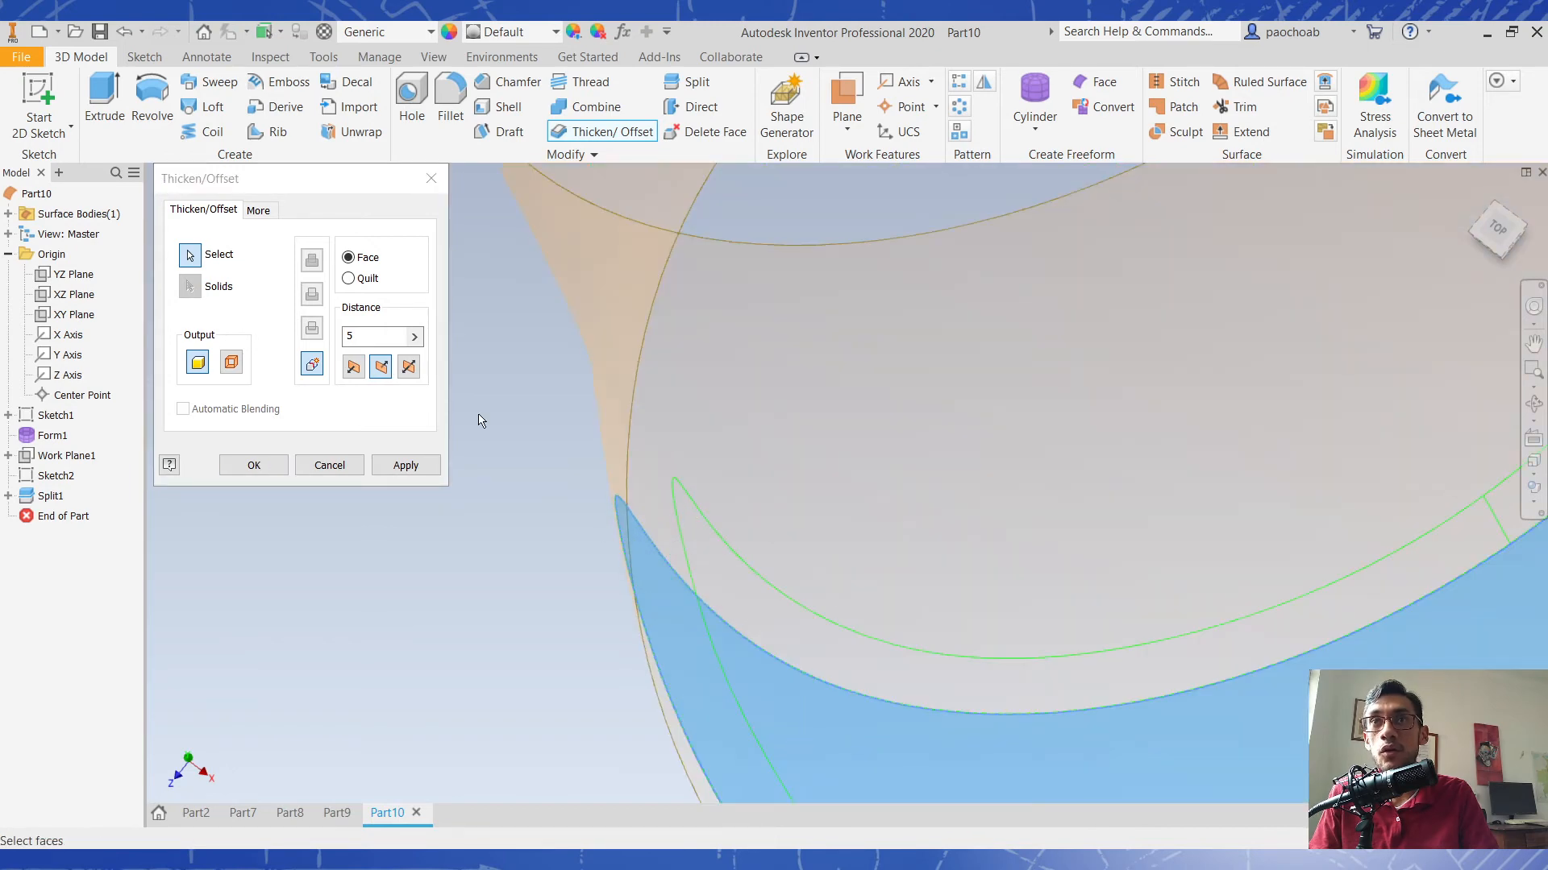
{"action": "left_click", "coordinate": [356, 369]}
{"action": "left_click", "coordinate": [381, 369]}
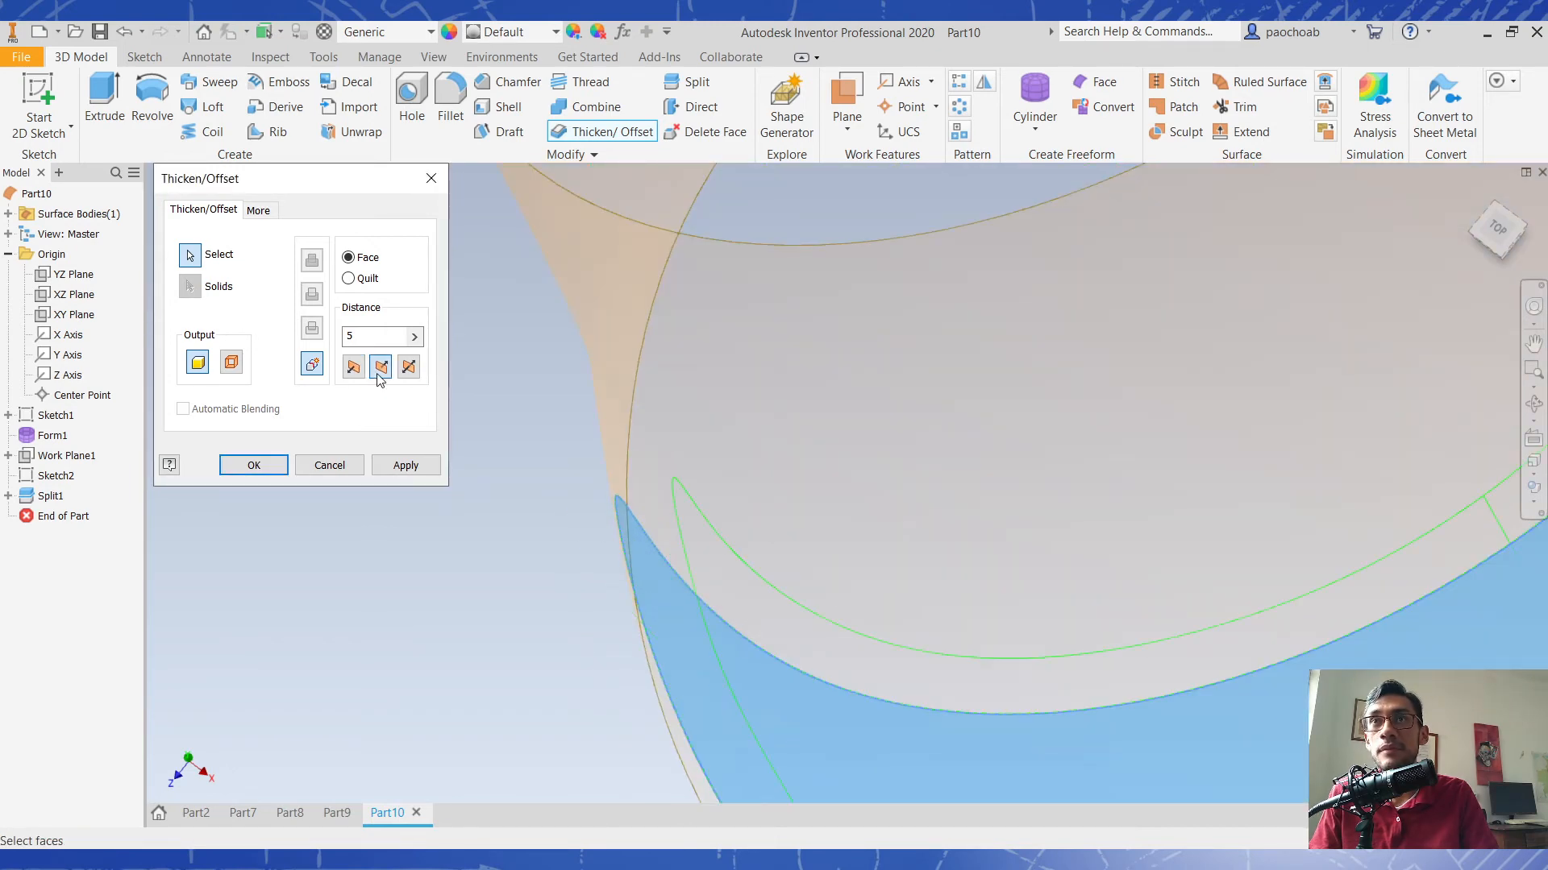
{"action": "left_click", "coordinate": [409, 369]}
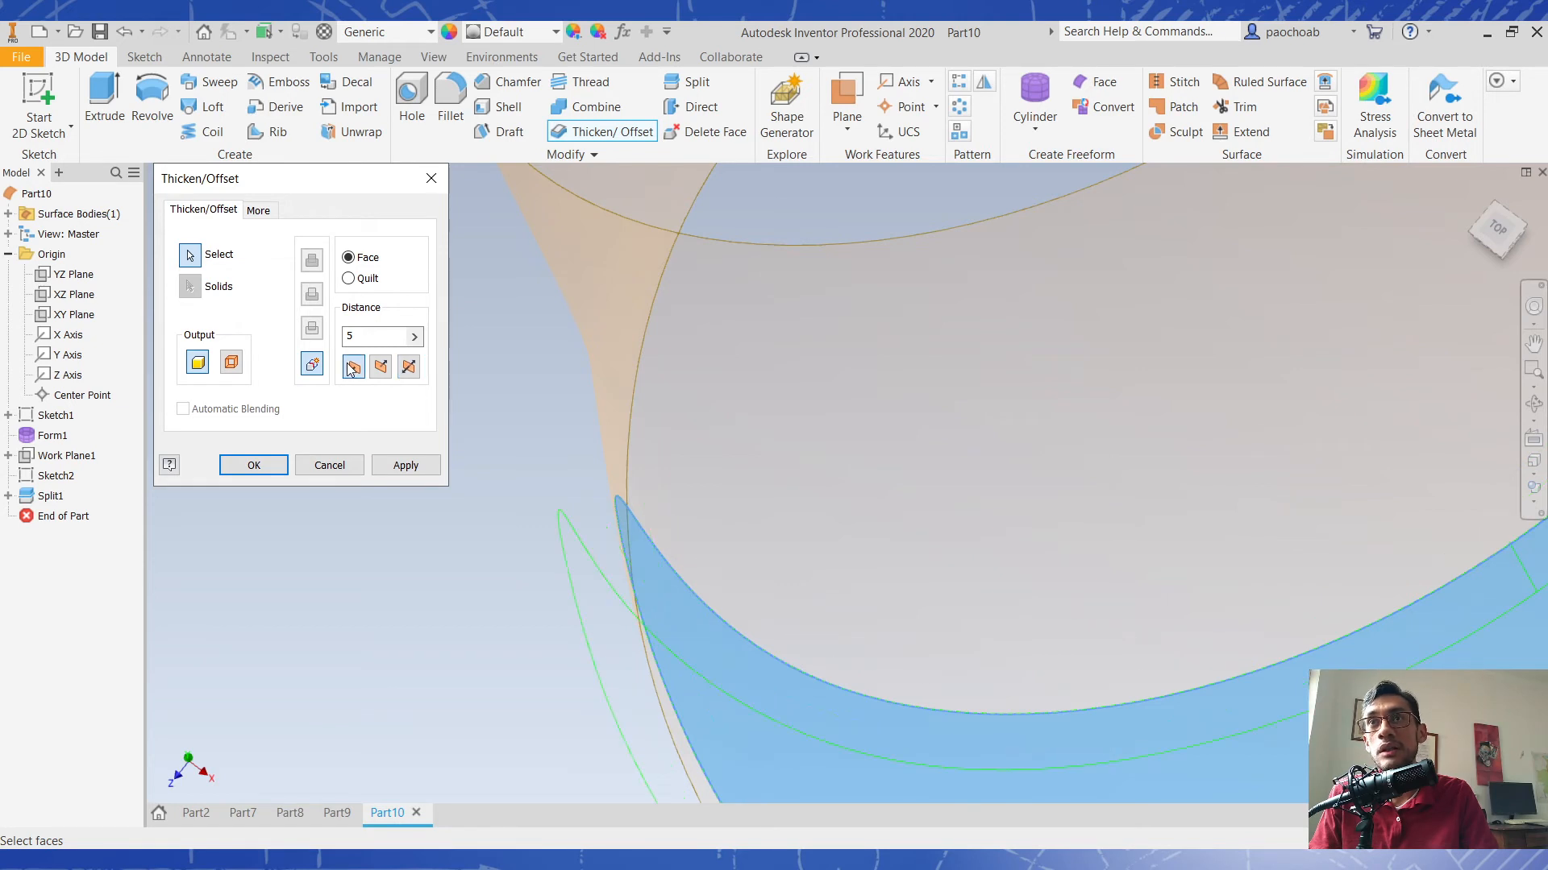
Offset the selected lower face region 5 mm toward the inside of the grip with surface output.
{"action": "left_click", "coordinate": [232, 363]}
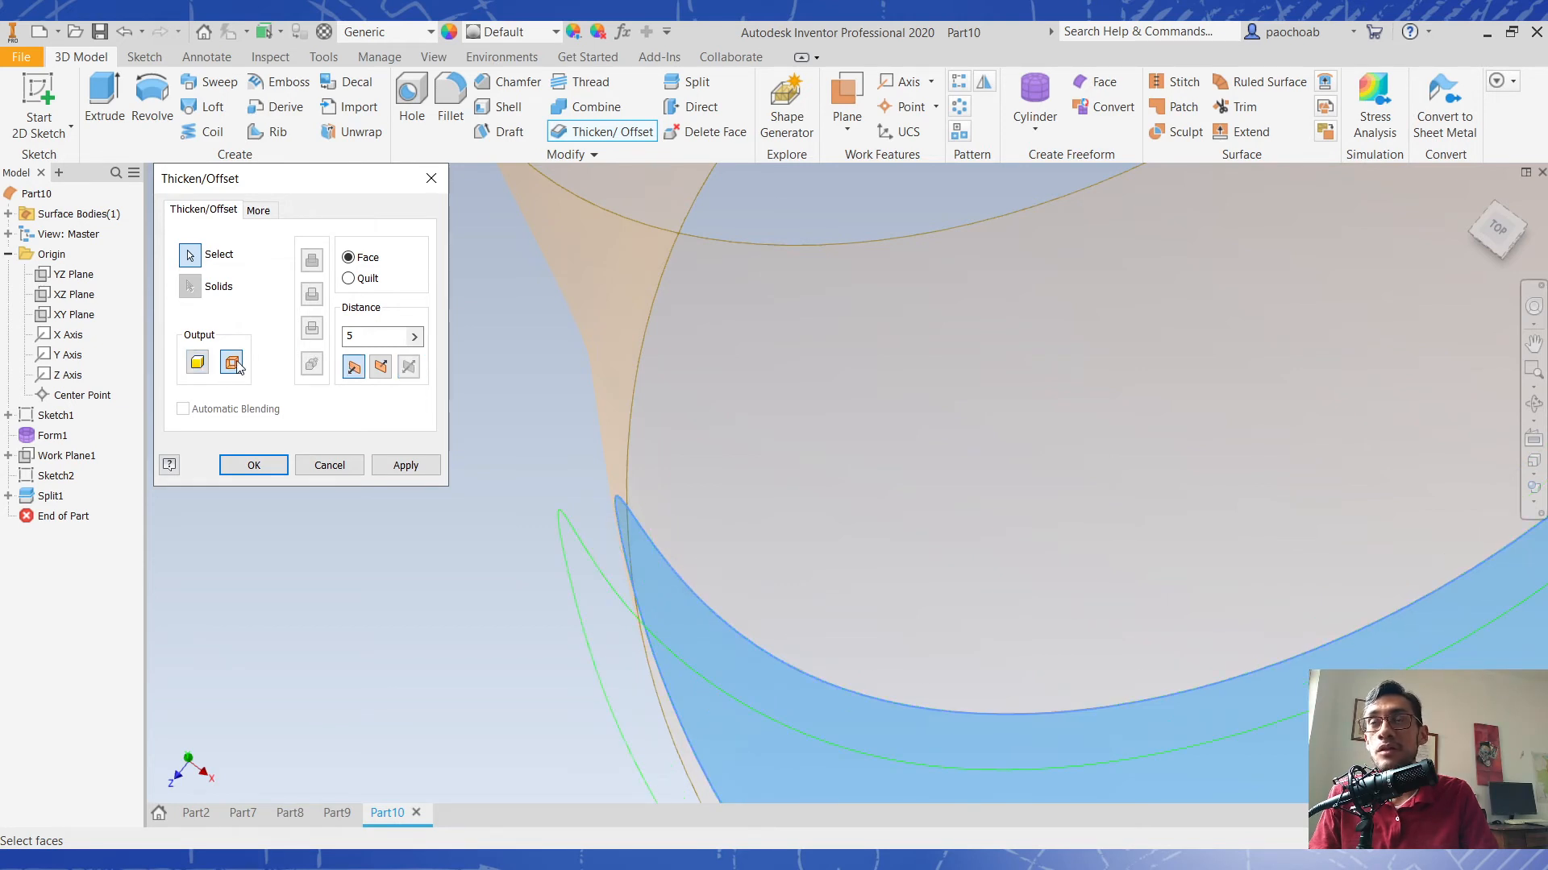
{"action": "left_click", "coordinate": [381, 368]}
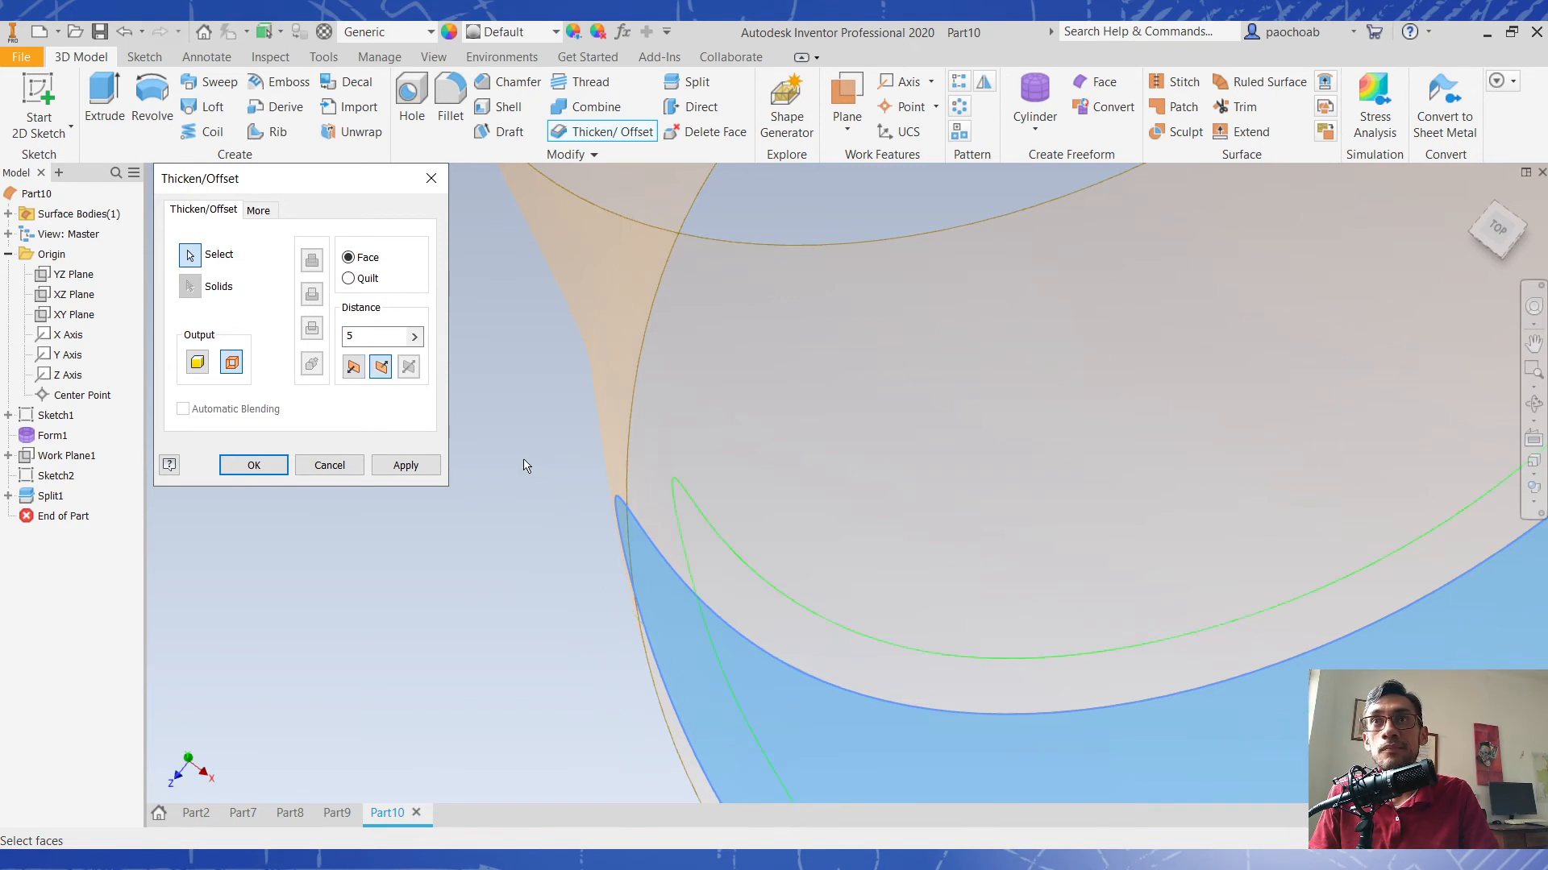
{"action": "scroll", "coordinate": [527, 466], "scroll_direction": "up", "scroll_amount": 2}
{"action": "middle_click_drag", "start_coordinate": [480, 568], "coordinate": [534, 514], "text": "shift"}
{"action": "left_click", "coordinate": [407, 466]}
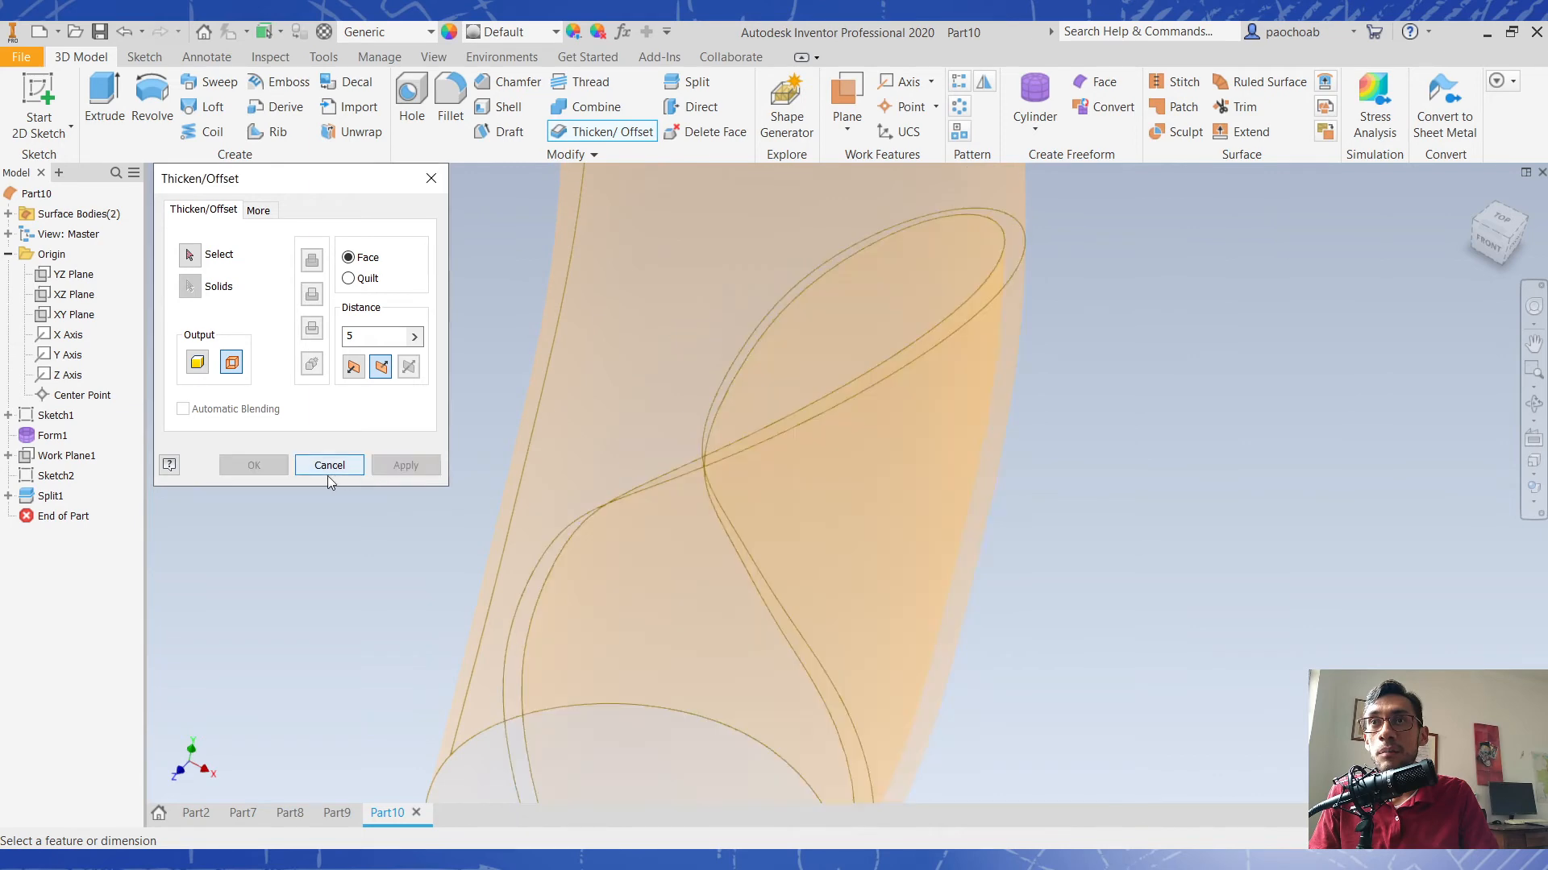
{"action": "left_click", "coordinate": [322, 466]}
Delete the original outer face inside the split curve, without healing, keeping the inward offset surface.
{"action": "mouse_move", "coordinate": [457, 545]}
{"action": "middle_mouse_down", "text": "shift"}
{"action": "mouse_move", "coordinate": [380, 559]}
{"action": "mouse_move", "coordinate": [451, 572]}
{"action": "middle_mouse_up", "text": "shift"}
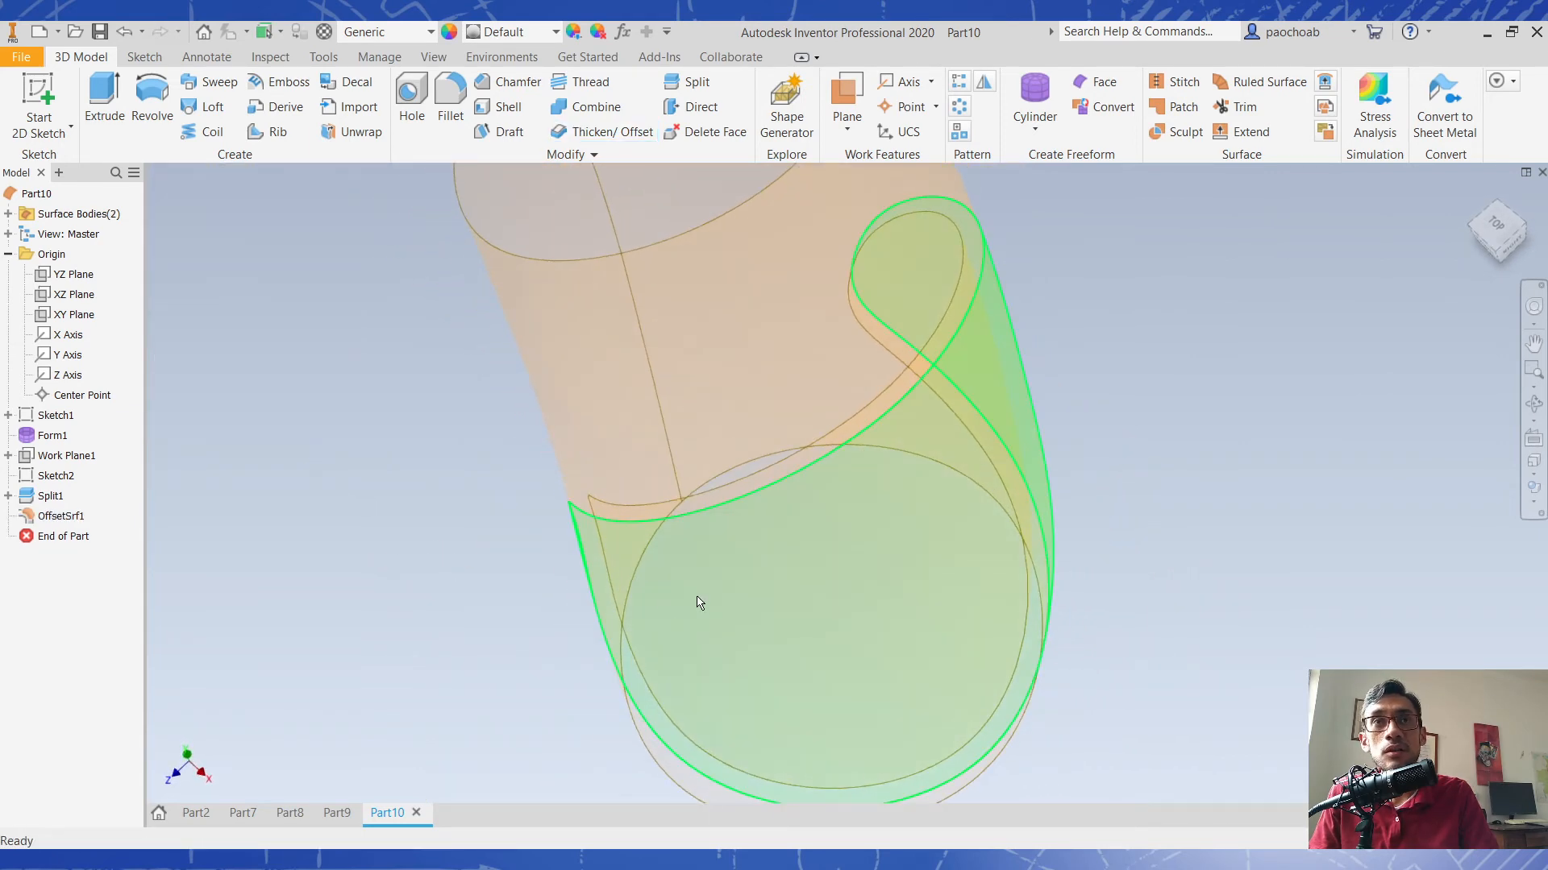
{"action": "left_click", "coordinate": [698, 603]}
{"action": "middle_click_drag", "start_coordinate": [908, 605], "coordinate": [953, 564], "text": "shift"}
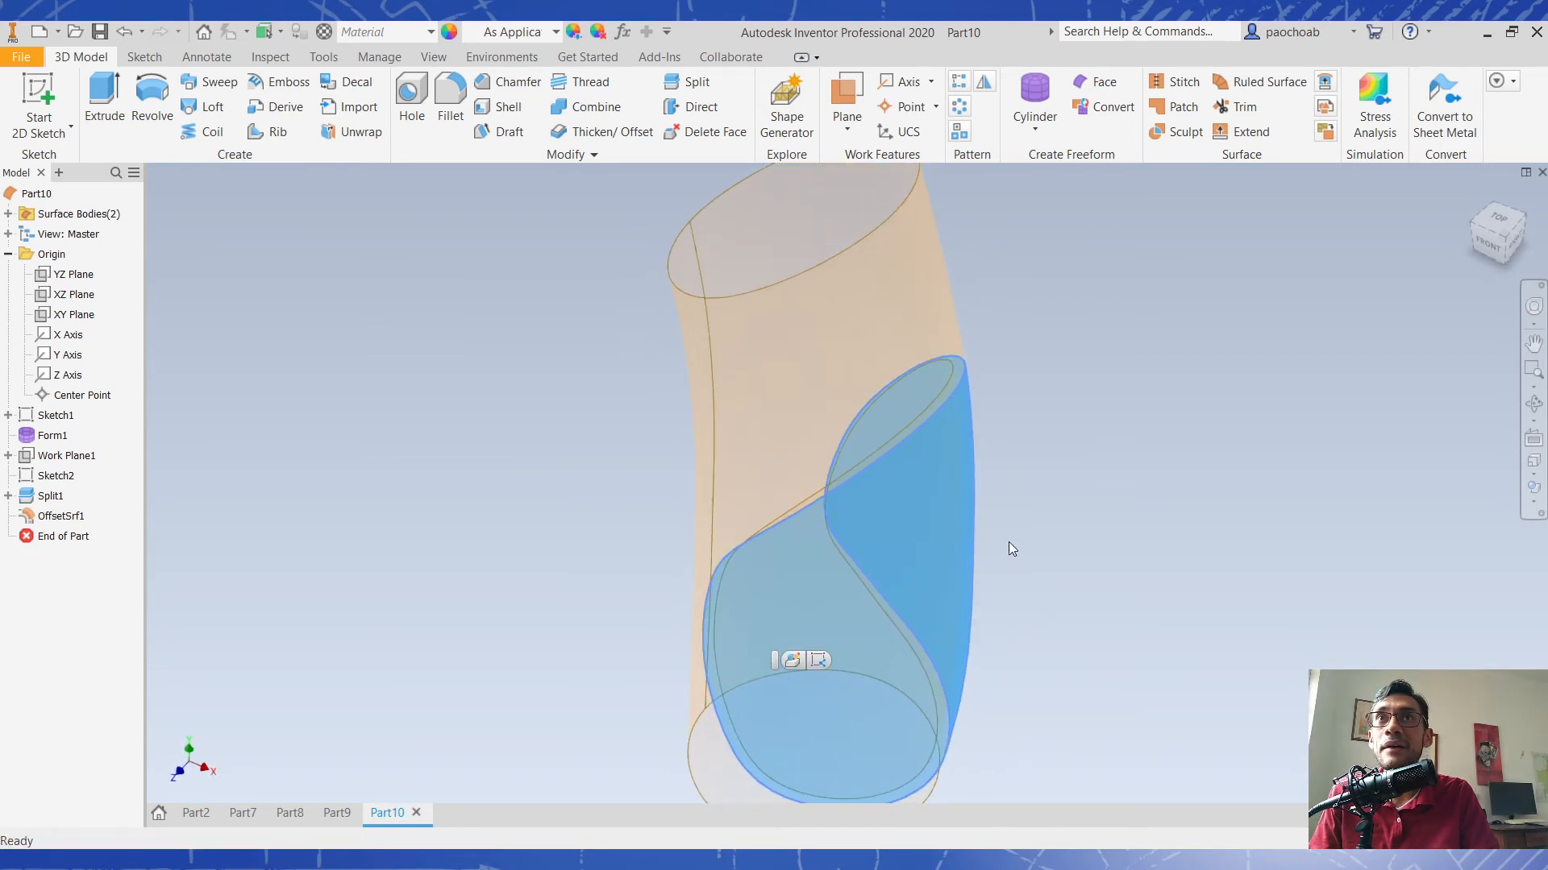
{"action": "left_click", "coordinate": [705, 133]}
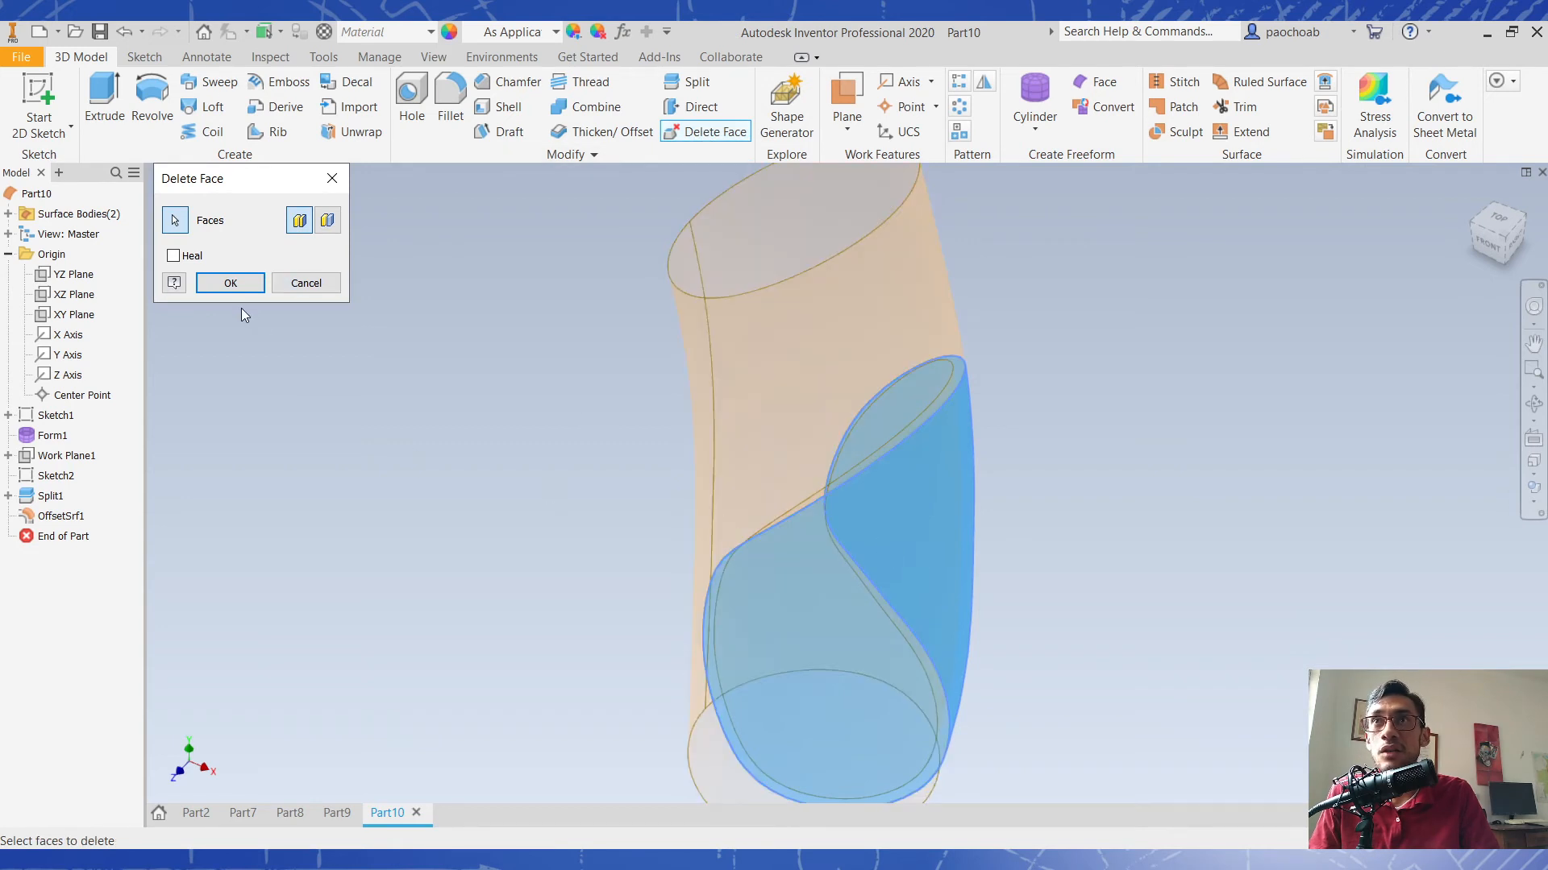
{"action": "left_click", "coordinate": [230, 283]}
Loft a surface between the edge loop of the grip's outer opening and the edge loop of the offset surface.
{"action": "middle_click_drag", "start_coordinate": [1130, 562], "coordinate": [1066, 455], "text": "shift"}
{"action": "scroll", "coordinate": [1067, 455], "scroll_direction": "down", "scroll_amount": 3}
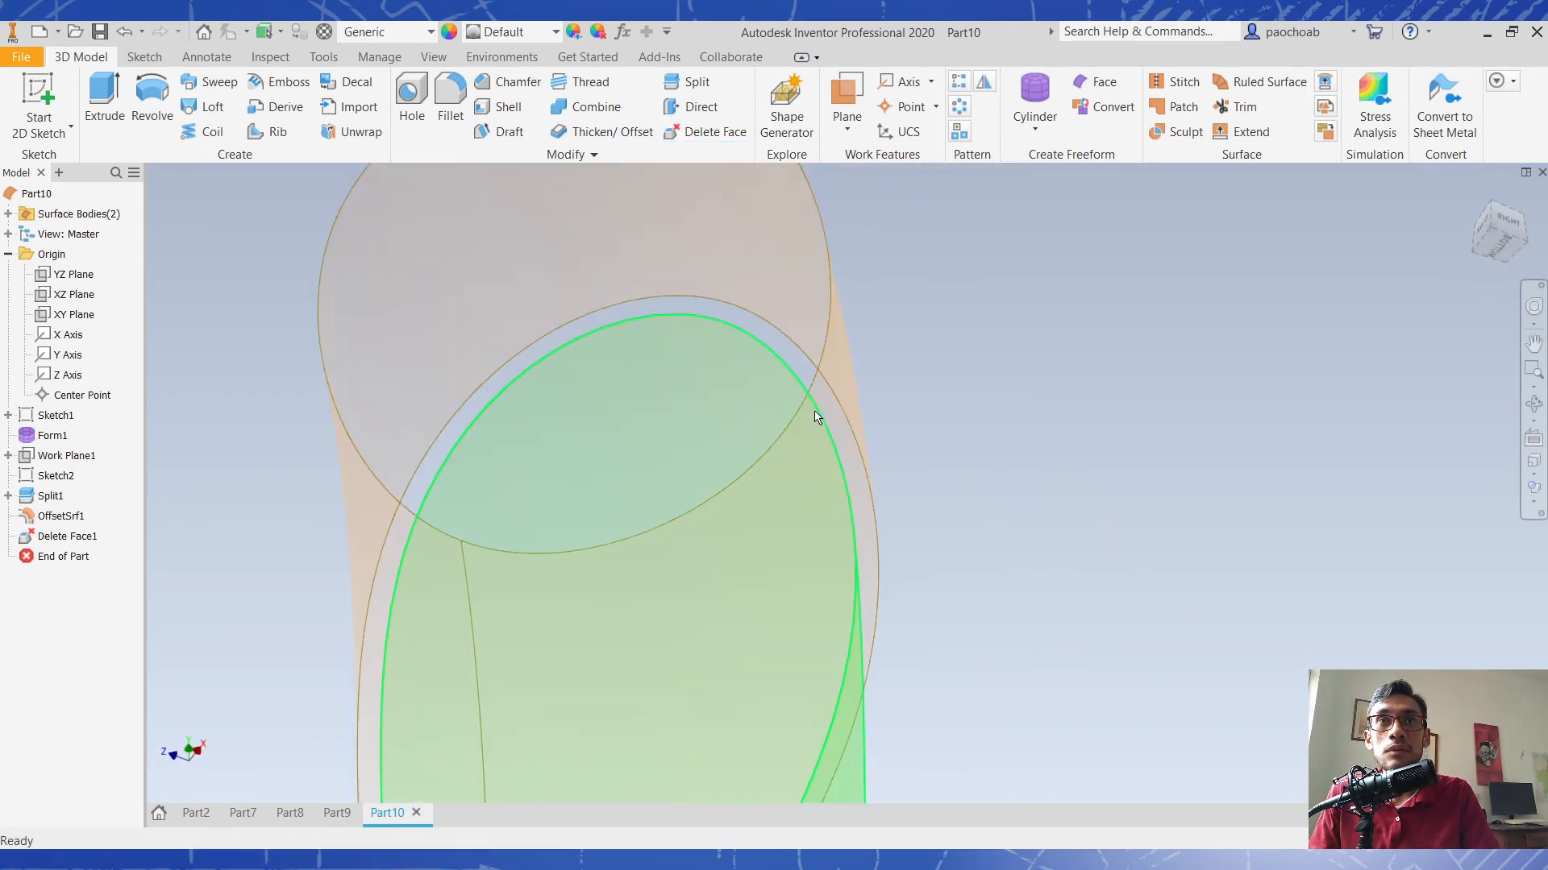
{"action": "middle_click_drag", "start_coordinate": [967, 435], "coordinate": [1125, 506], "text": "shift"}
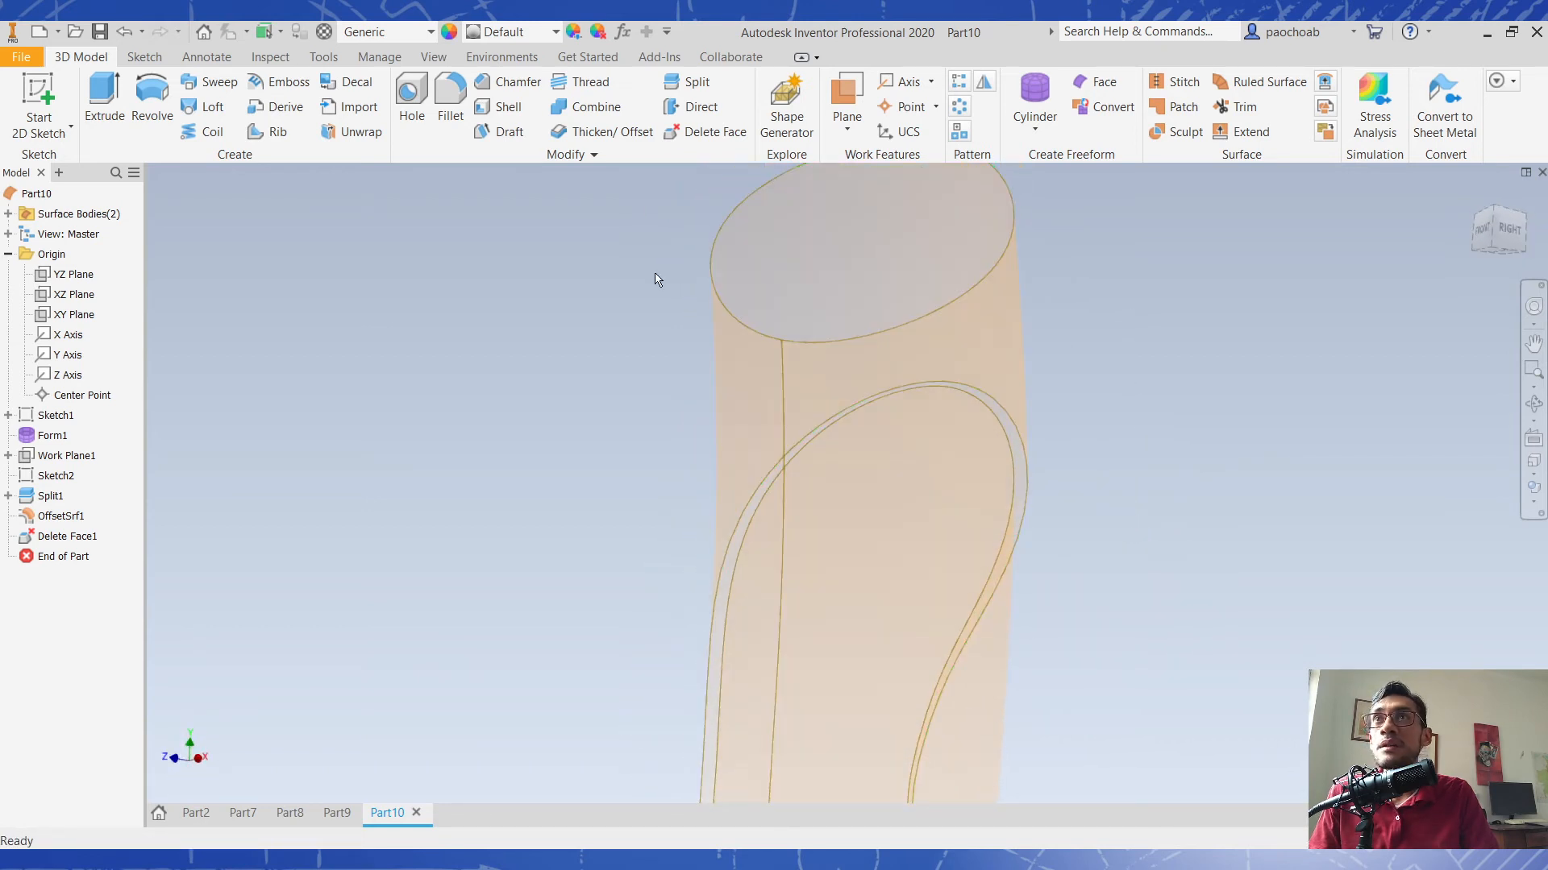
{"action": "left_click", "coordinate": [208, 110]}
{"action": "left_click", "coordinate": [1014, 418]}
{"action": "scroll", "coordinate": [1096, 479], "scroll_direction": "down", "scroll_amount": 2}
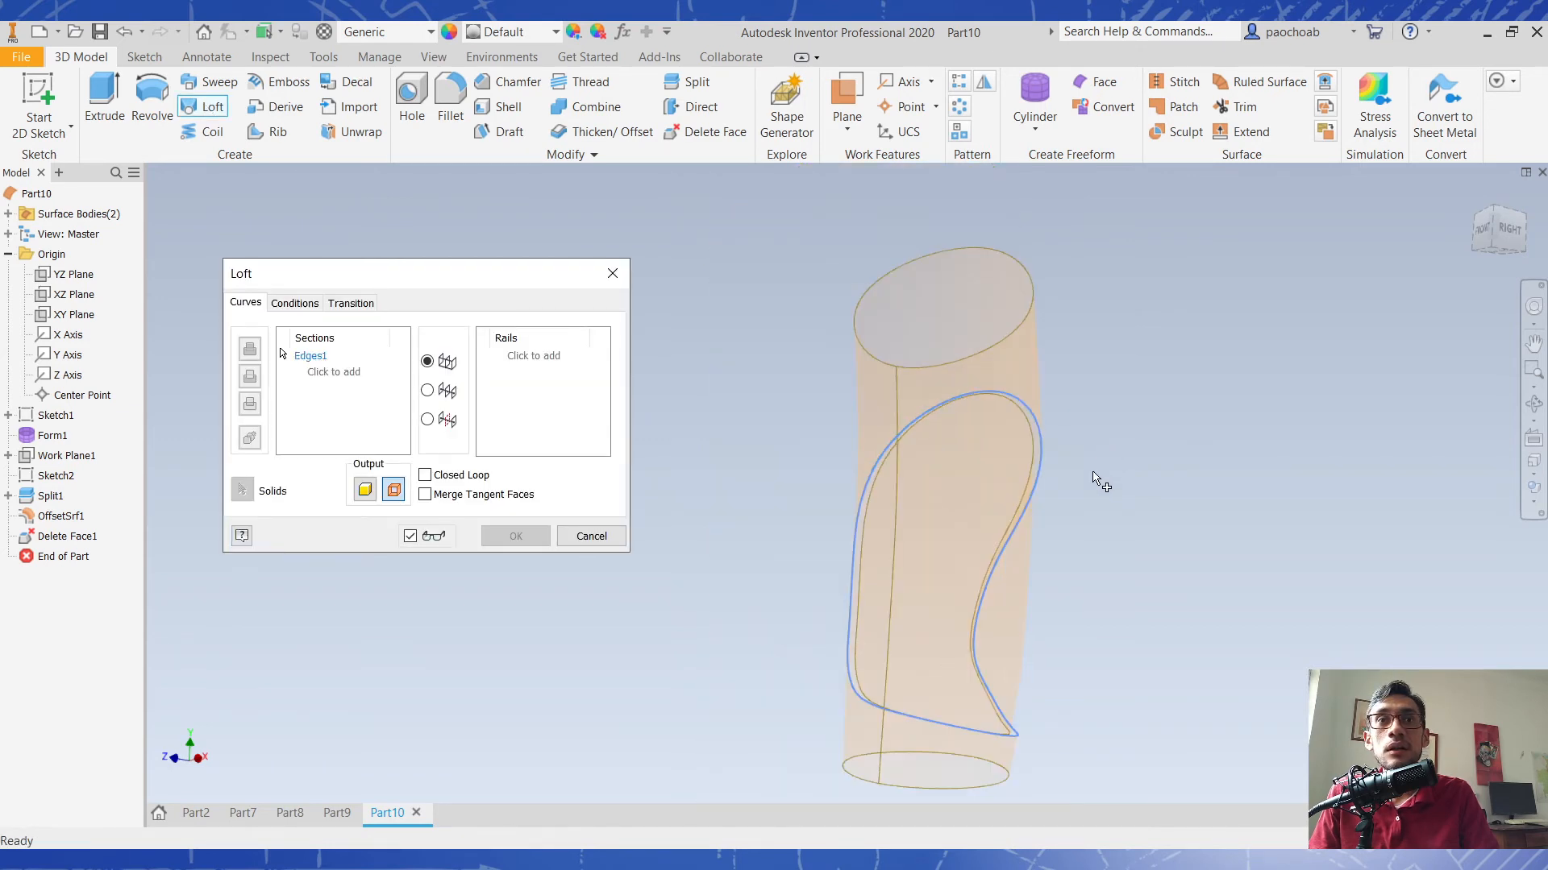
{"action": "left_click", "coordinate": [342, 376]}
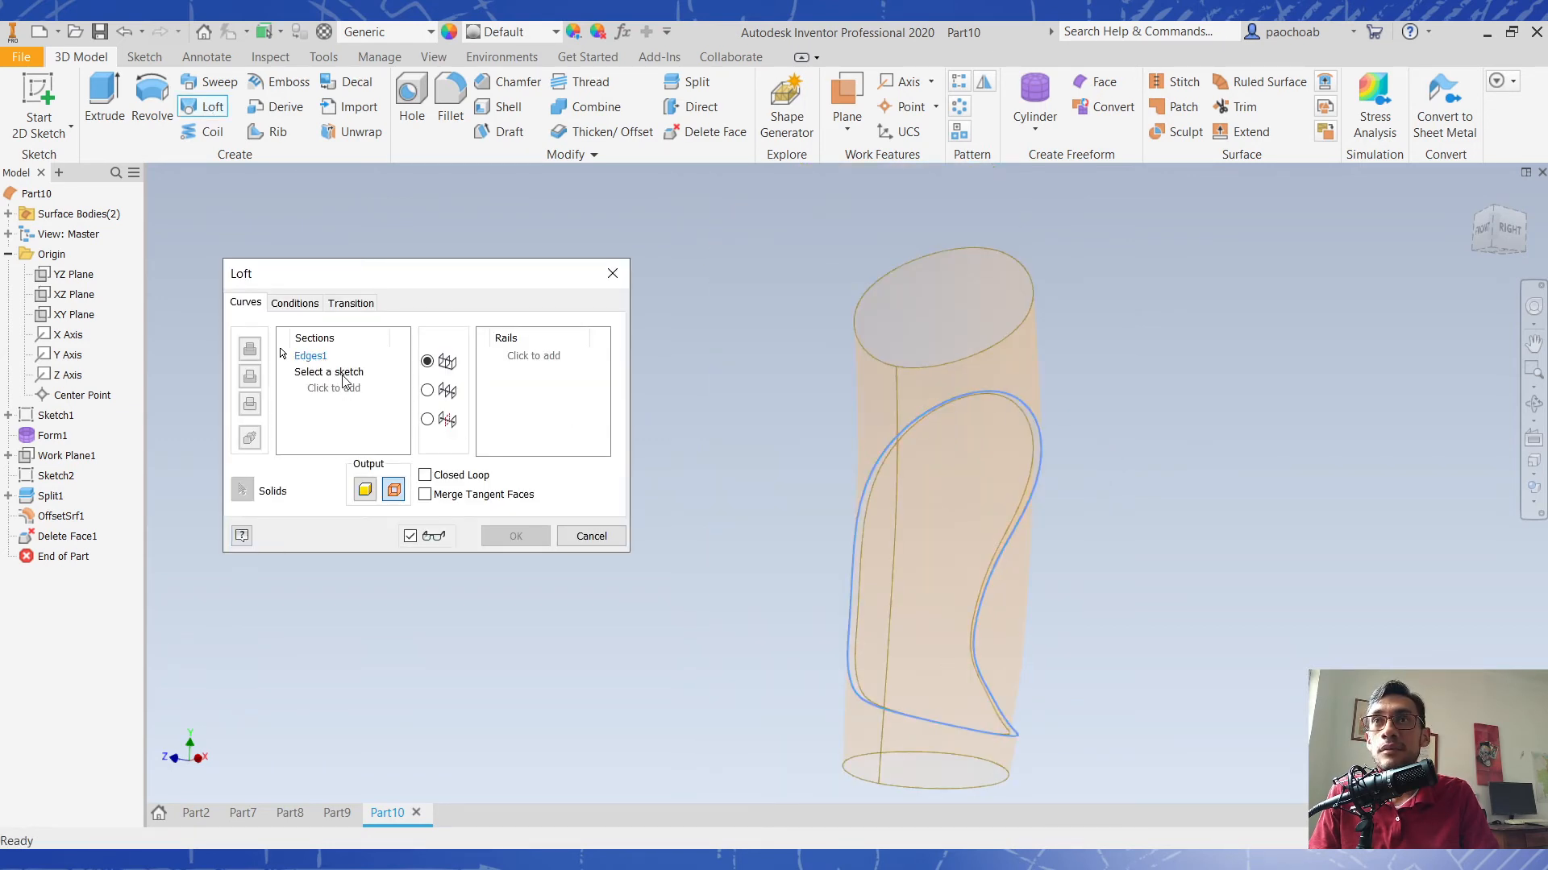
{"action": "left_click", "coordinate": [1036, 431]}
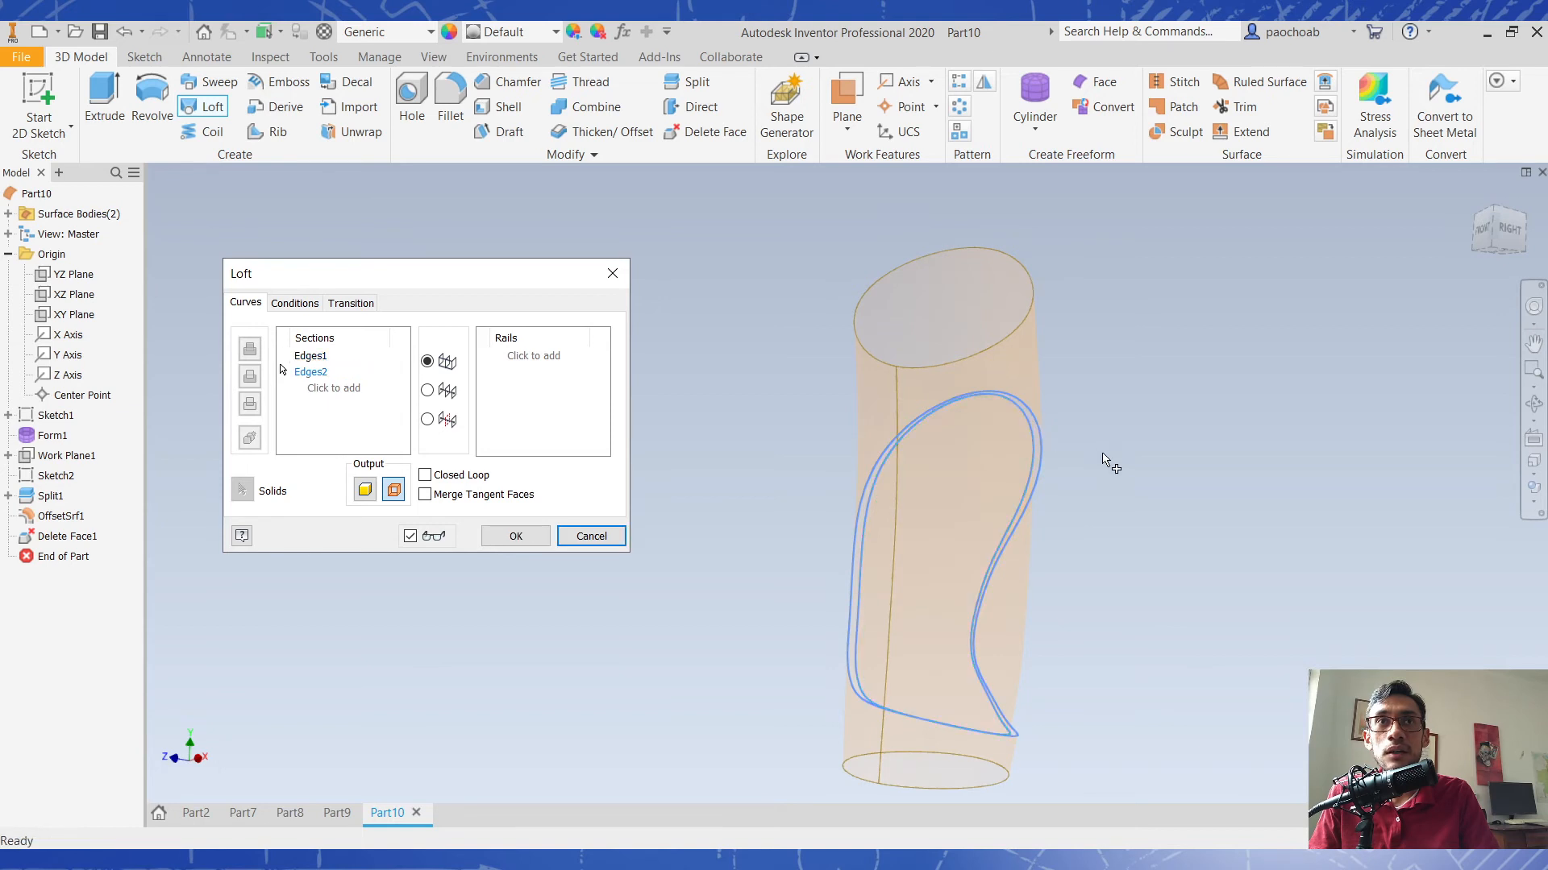
{"action": "scroll", "coordinate": [1036, 454], "scroll_direction": "up", "scroll_amount": 4}
{"action": "key", "text": "F4"}
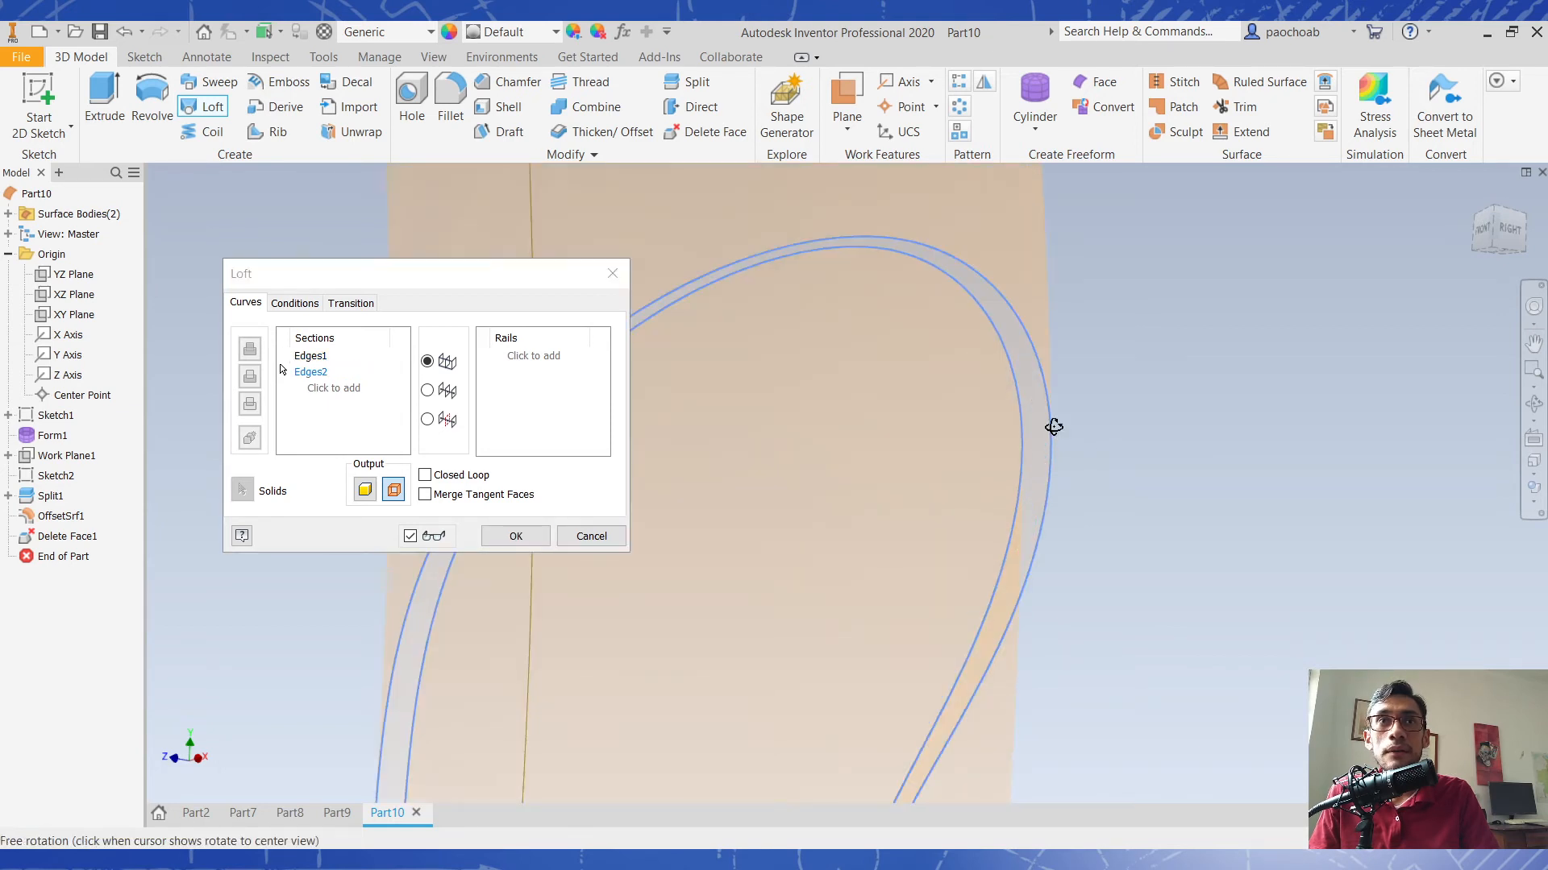
{"action": "left_click_drag", "start_coordinate": [1048, 453], "coordinate": [1013, 462]}
{"action": "left_click_drag", "start_coordinate": [948, 502], "coordinate": [1091, 428]}
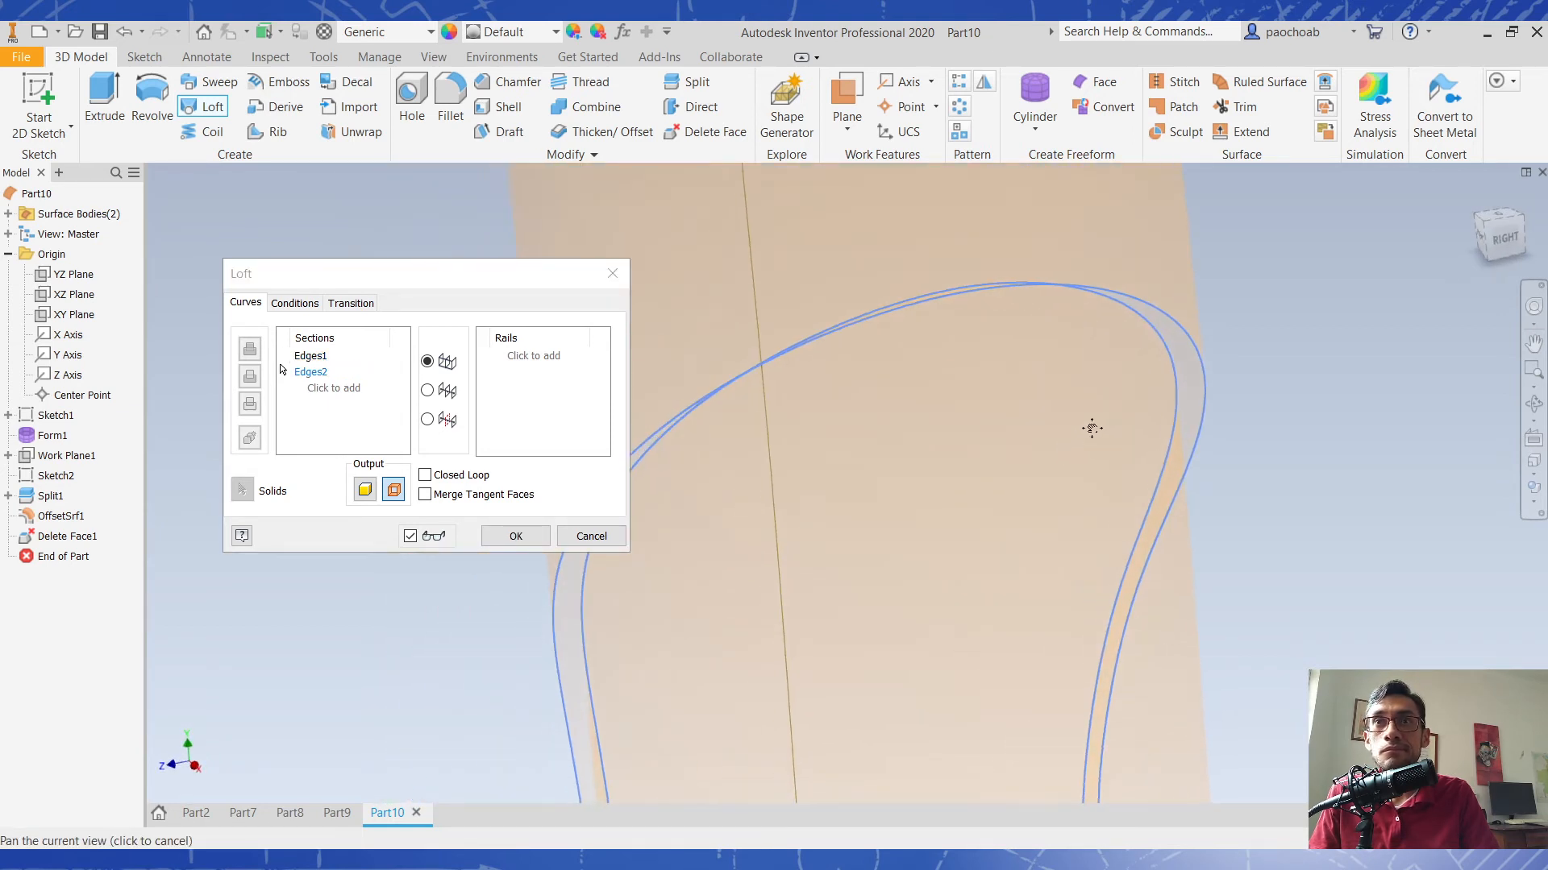
{"action": "left_click", "coordinate": [516, 536]}
Examine the lofted surface bridging the gap between the outer grip face and the recessed offset face.
{"action": "middle_click_drag", "start_coordinate": [520, 530], "coordinate": [956, 548], "text": "shift"}
{"action": "left_click", "coordinate": [563, 520]}
{"action": "left_click", "coordinate": [407, 552]}
{"action": "scroll", "coordinate": [523, 543], "scroll_direction": "down", "scroll_amount": 3}
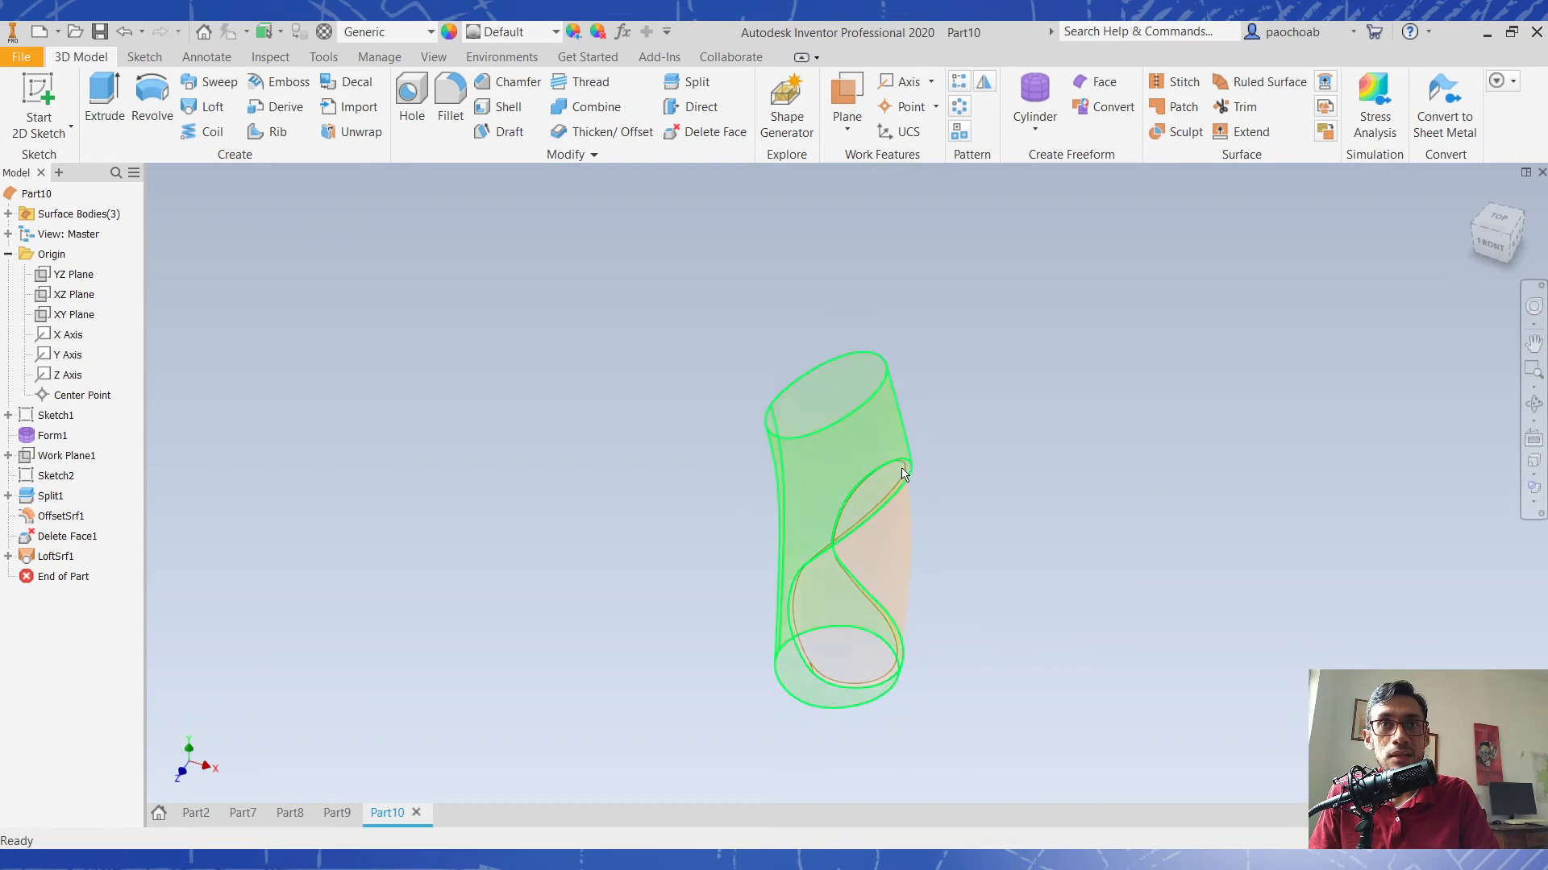
{"action": "scroll", "coordinate": [897, 463], "scroll_direction": "up", "scroll_amount": 5}
{"action": "scroll", "coordinate": [1028, 487], "scroll_direction": "down", "scroll_amount": 5}
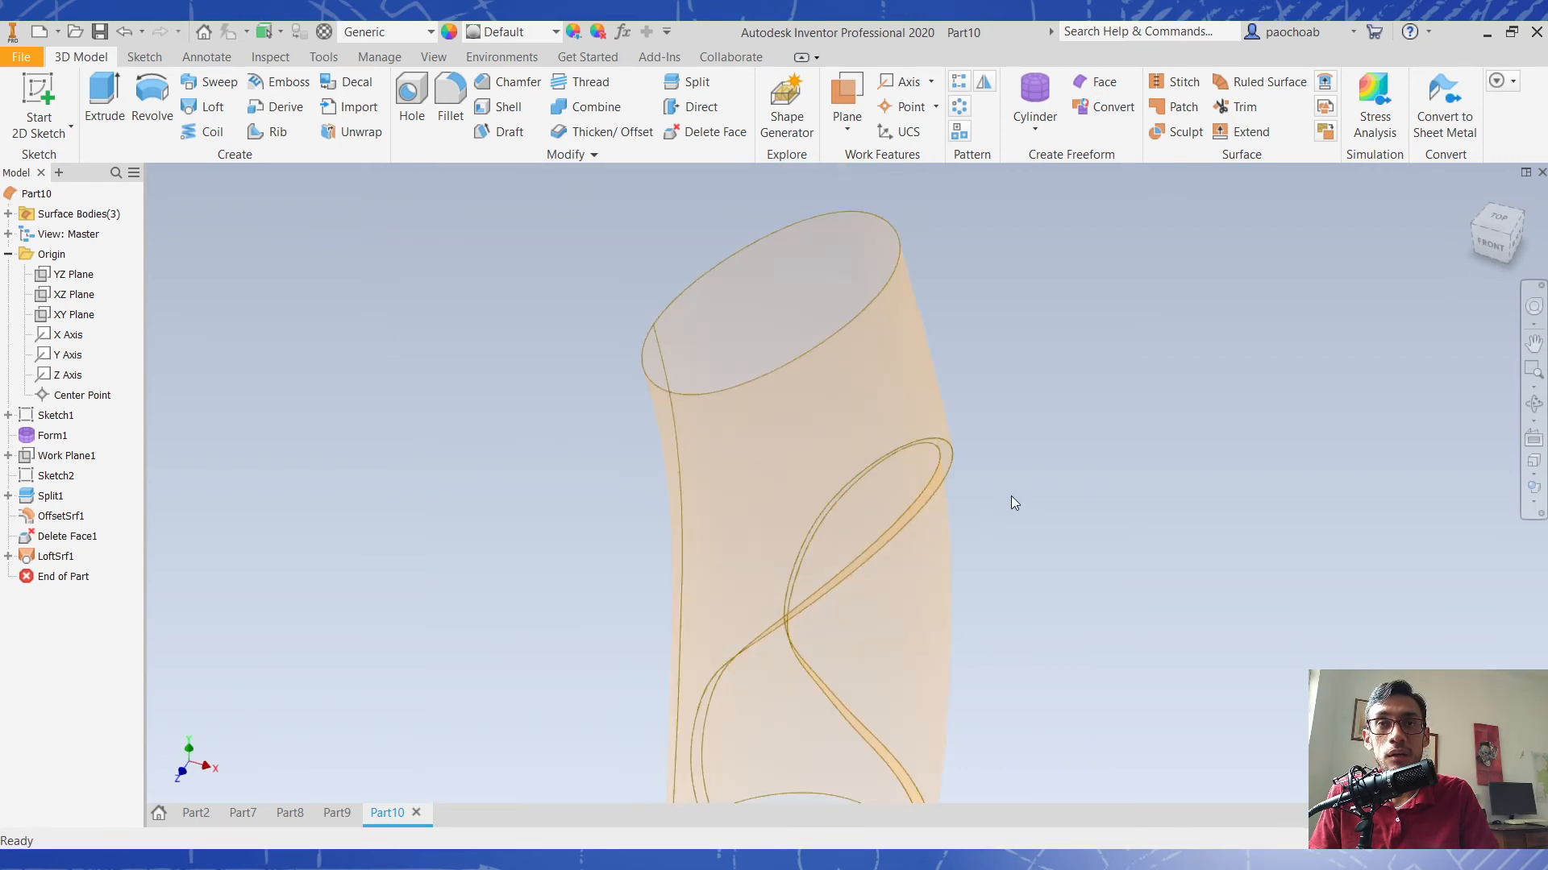
{"action": "left_click", "coordinate": [933, 639]}
{"action": "left_click", "coordinate": [1085, 612]}
{"action": "scroll", "coordinate": [1045, 537], "scroll_direction": "down", "scroll_amount": 3}
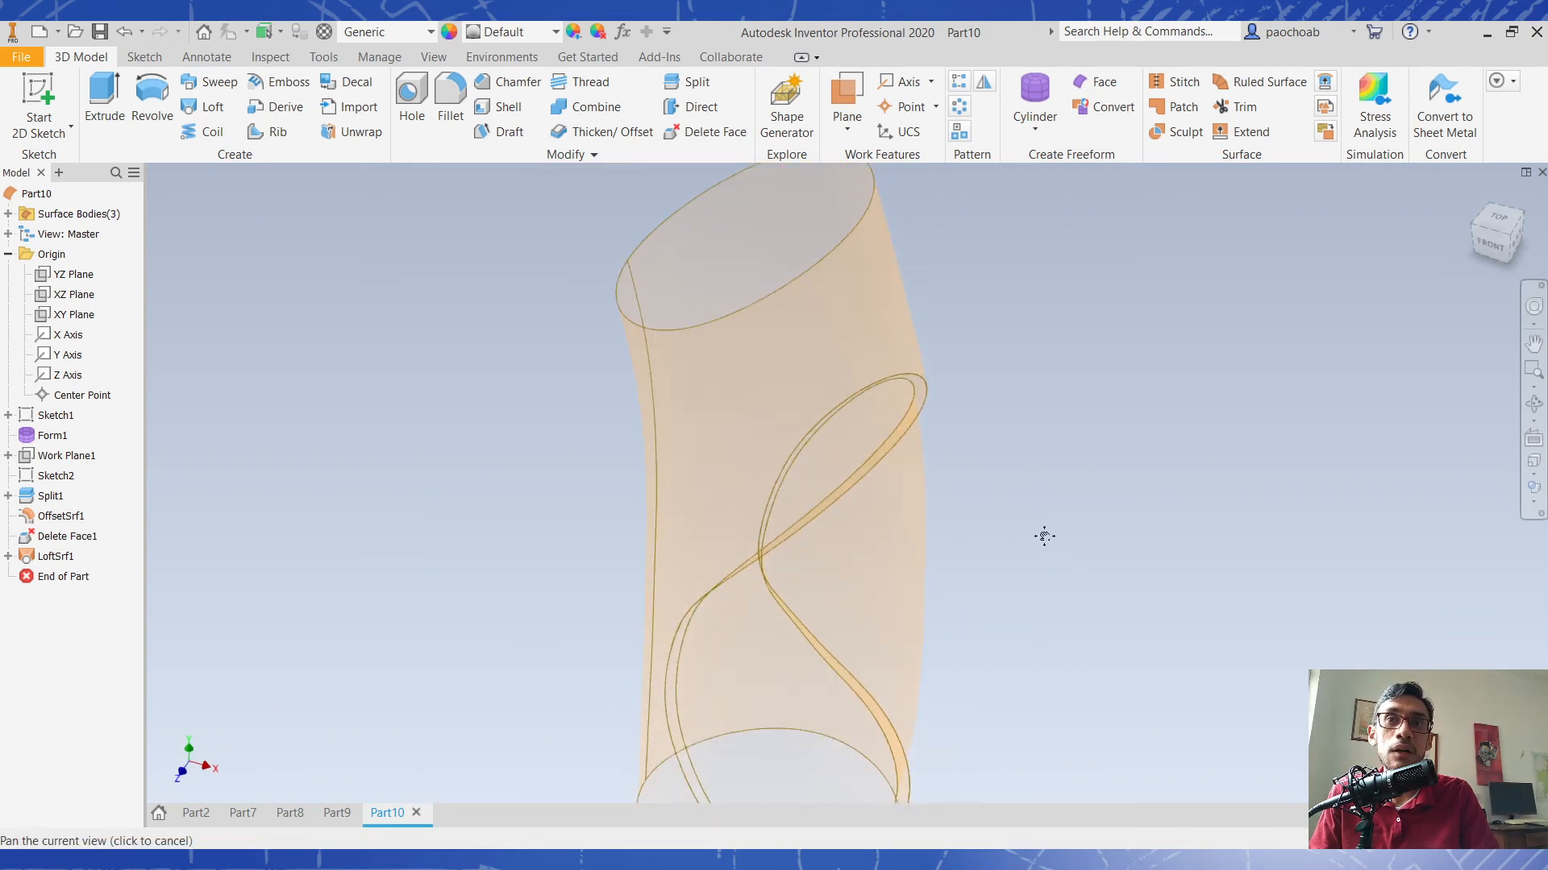
{"action": "middle_click_drag", "start_coordinate": [1044, 537], "coordinate": [1005, 546], "text": "shift"}
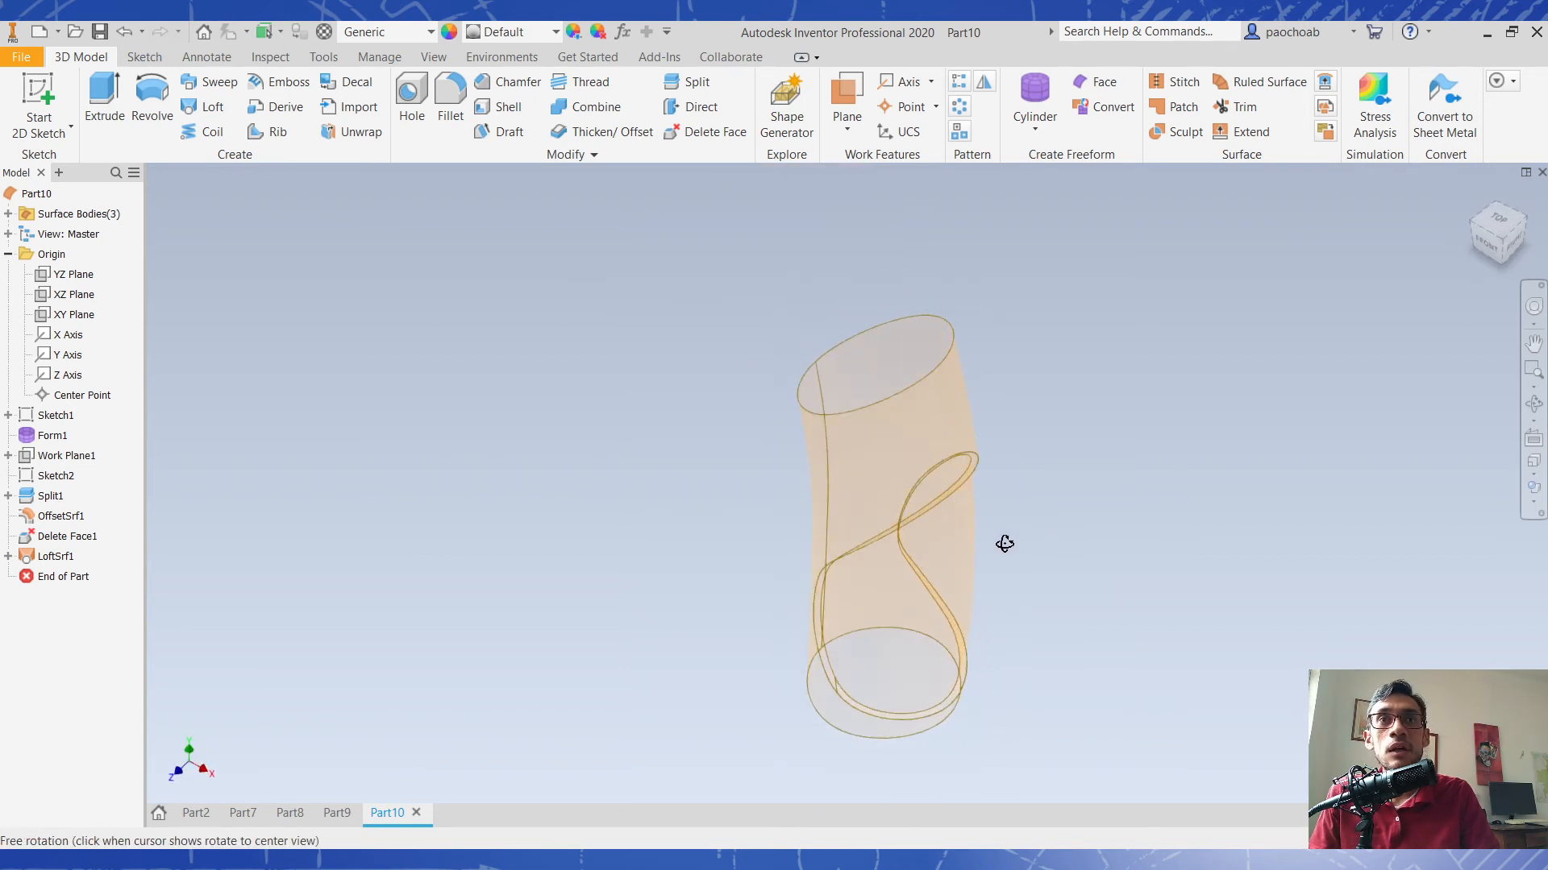
Close the open top and bottom ends of the grip with a boundary patch on each circular edge.
{"action": "left_click", "coordinate": [1177, 84]}
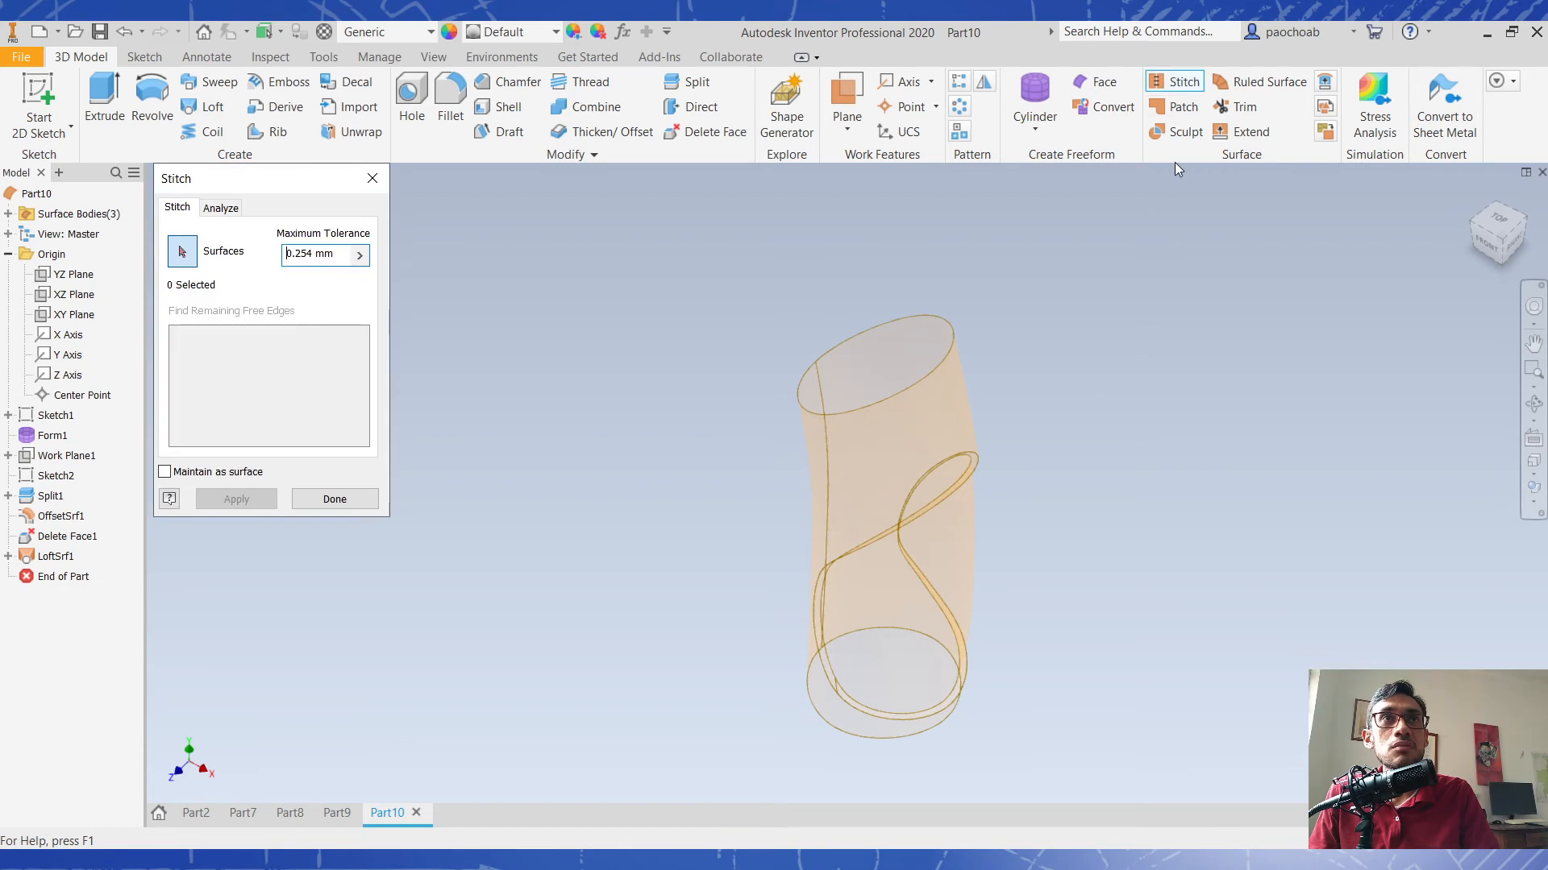
{"action": "left_click", "coordinate": [1183, 108]}
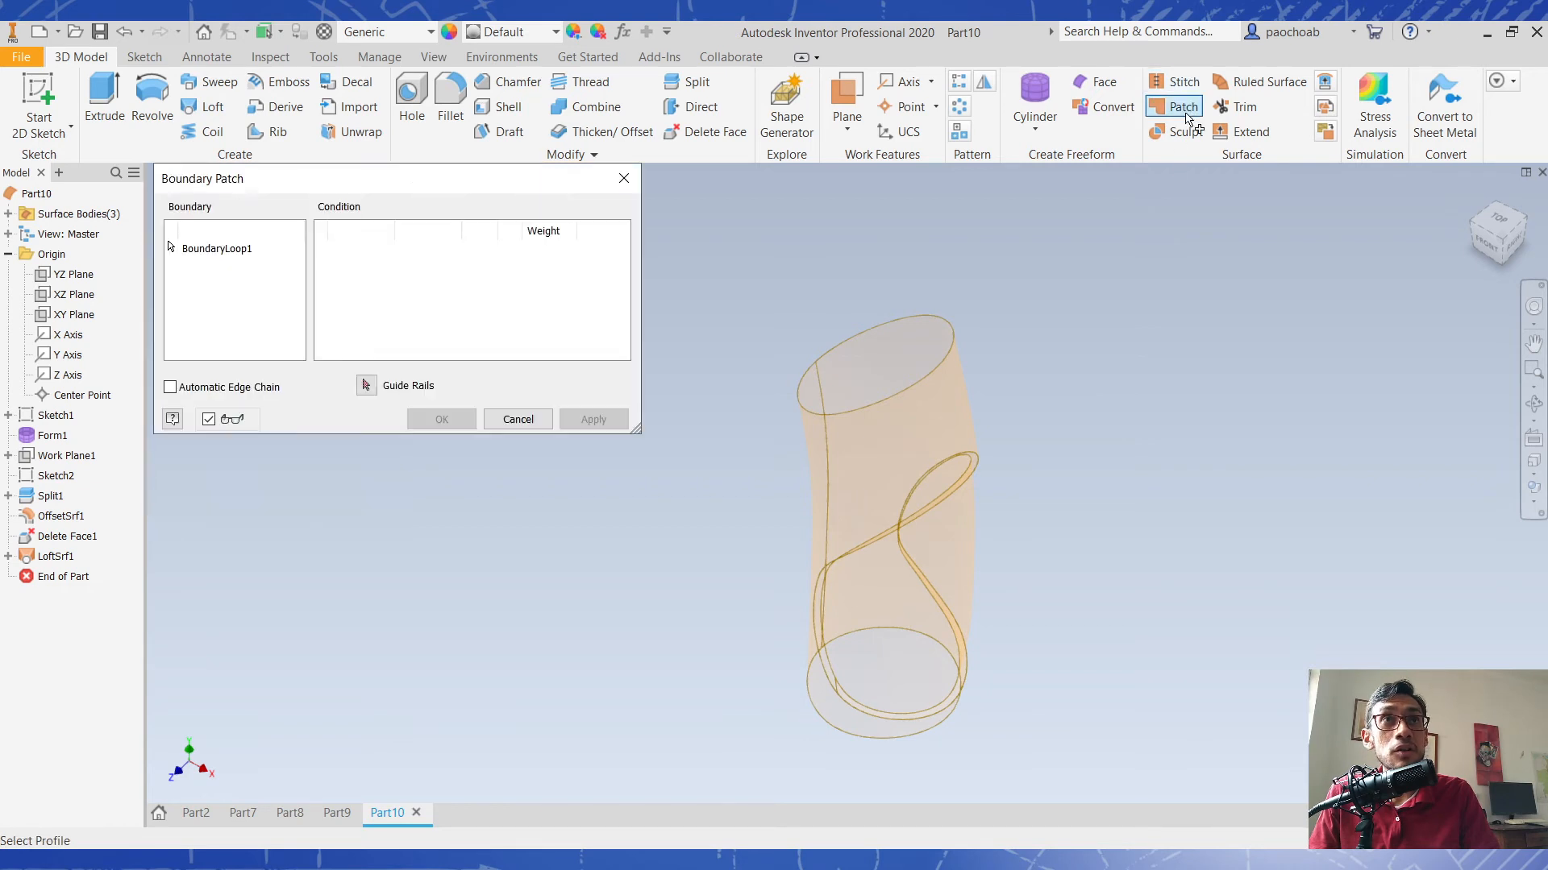
{"action": "left_click", "coordinate": [926, 328]}
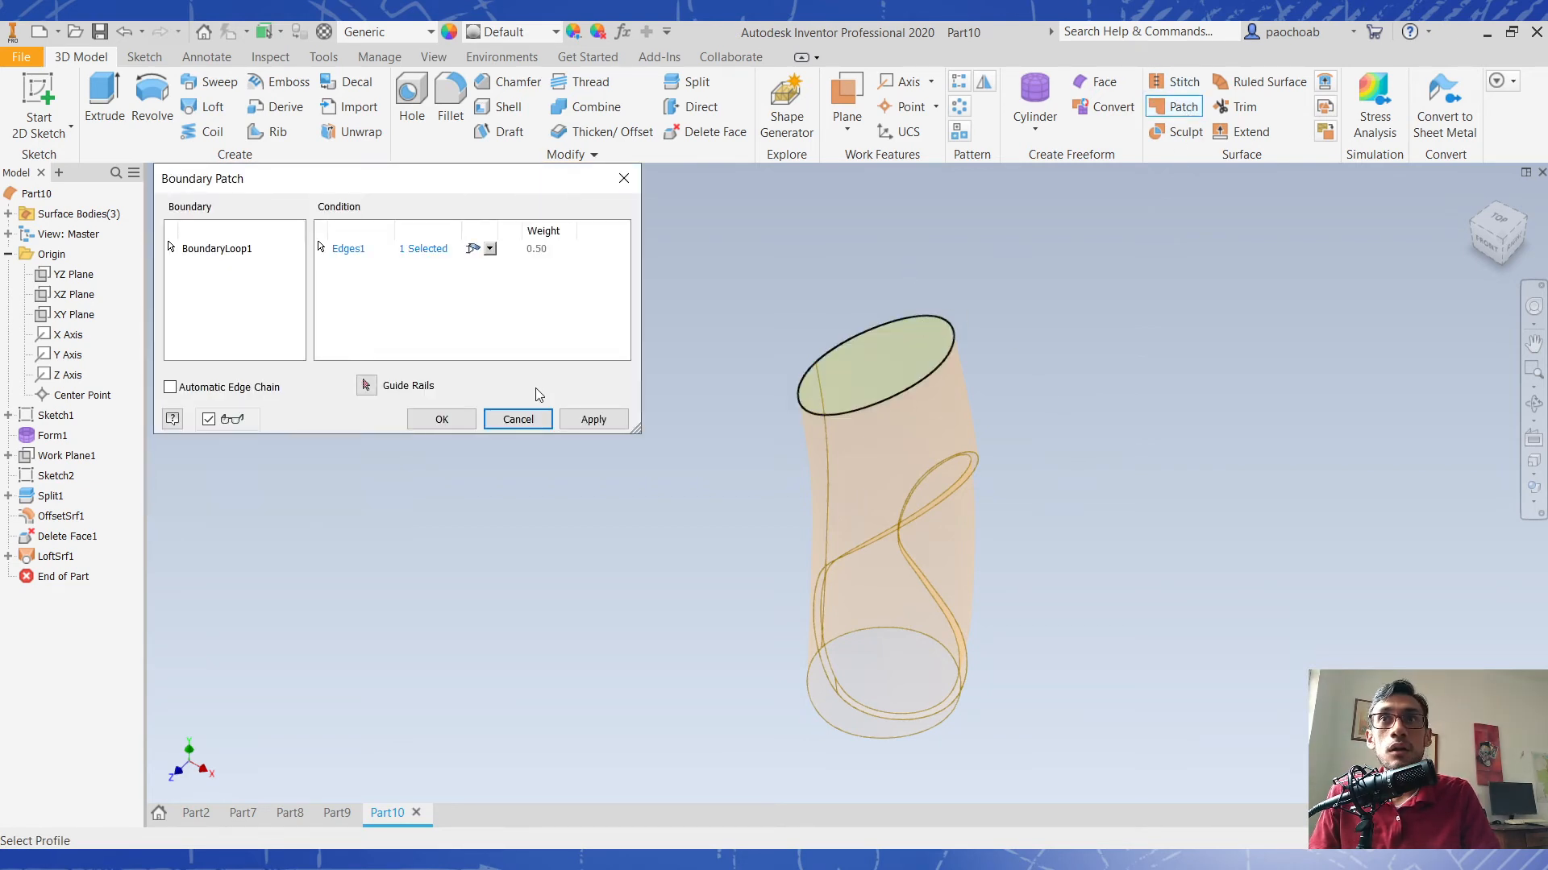
{"action": "left_click", "coordinate": [594, 420]}
{"action": "middle_click_drag", "start_coordinate": [1023, 542], "coordinate": [900, 654], "text": "shift"}
{"action": "left_click", "coordinate": [914, 685]}
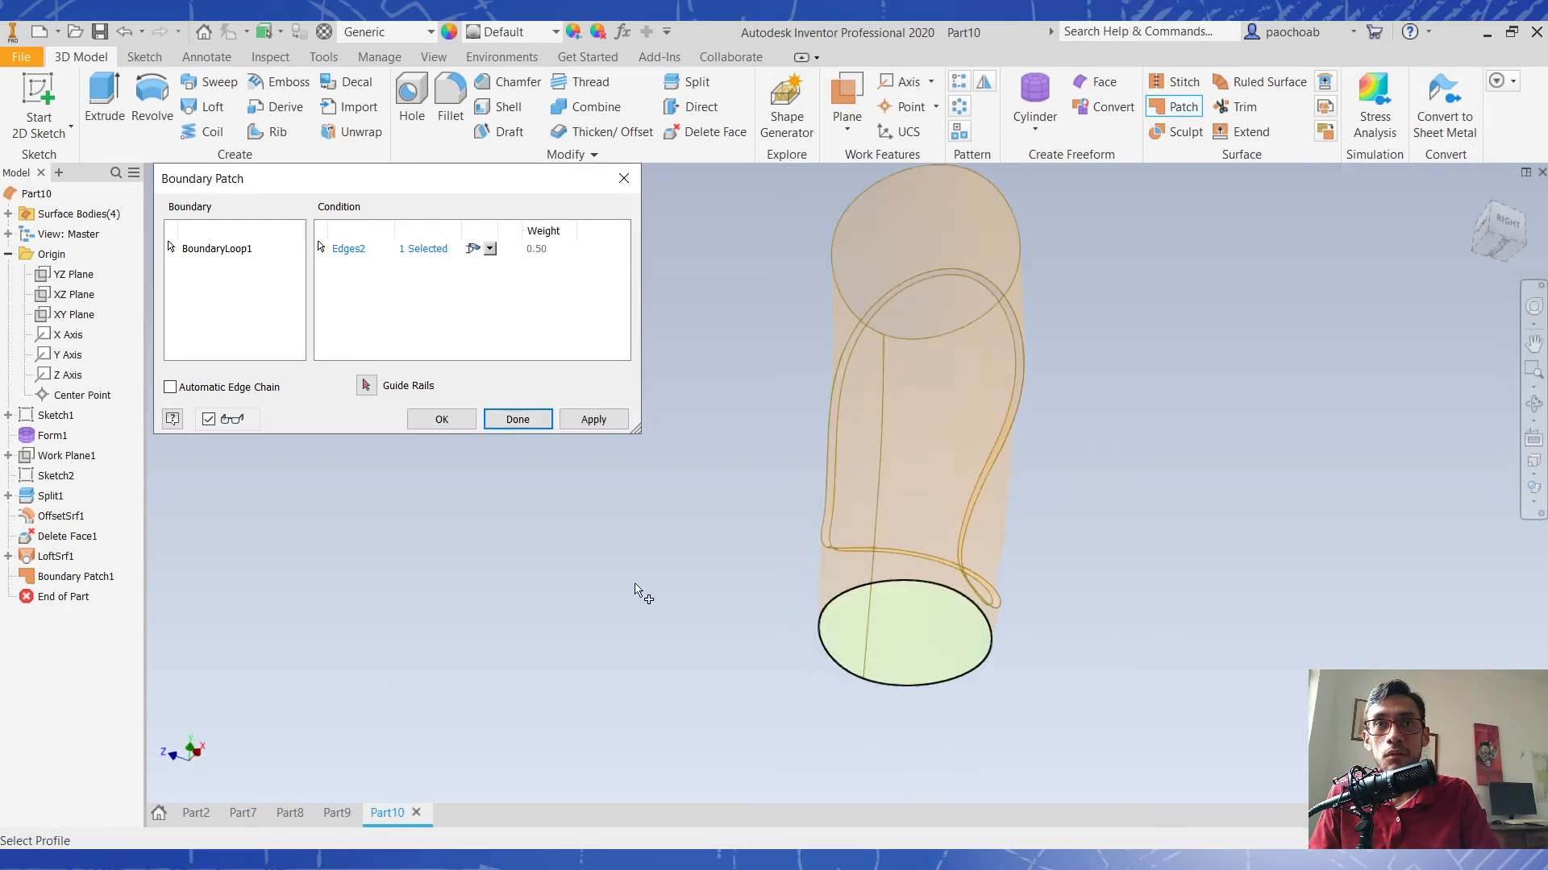
{"action": "left_click", "coordinate": [587, 421]}
{"action": "left_click", "coordinate": [517, 419]}
Stitch all five surfaces of the grip into a solid body with a maximum tolerance of 0.254 mm.
{"action": "middle_click_drag", "start_coordinate": [709, 404], "coordinate": [631, 506], "text": "shift"}
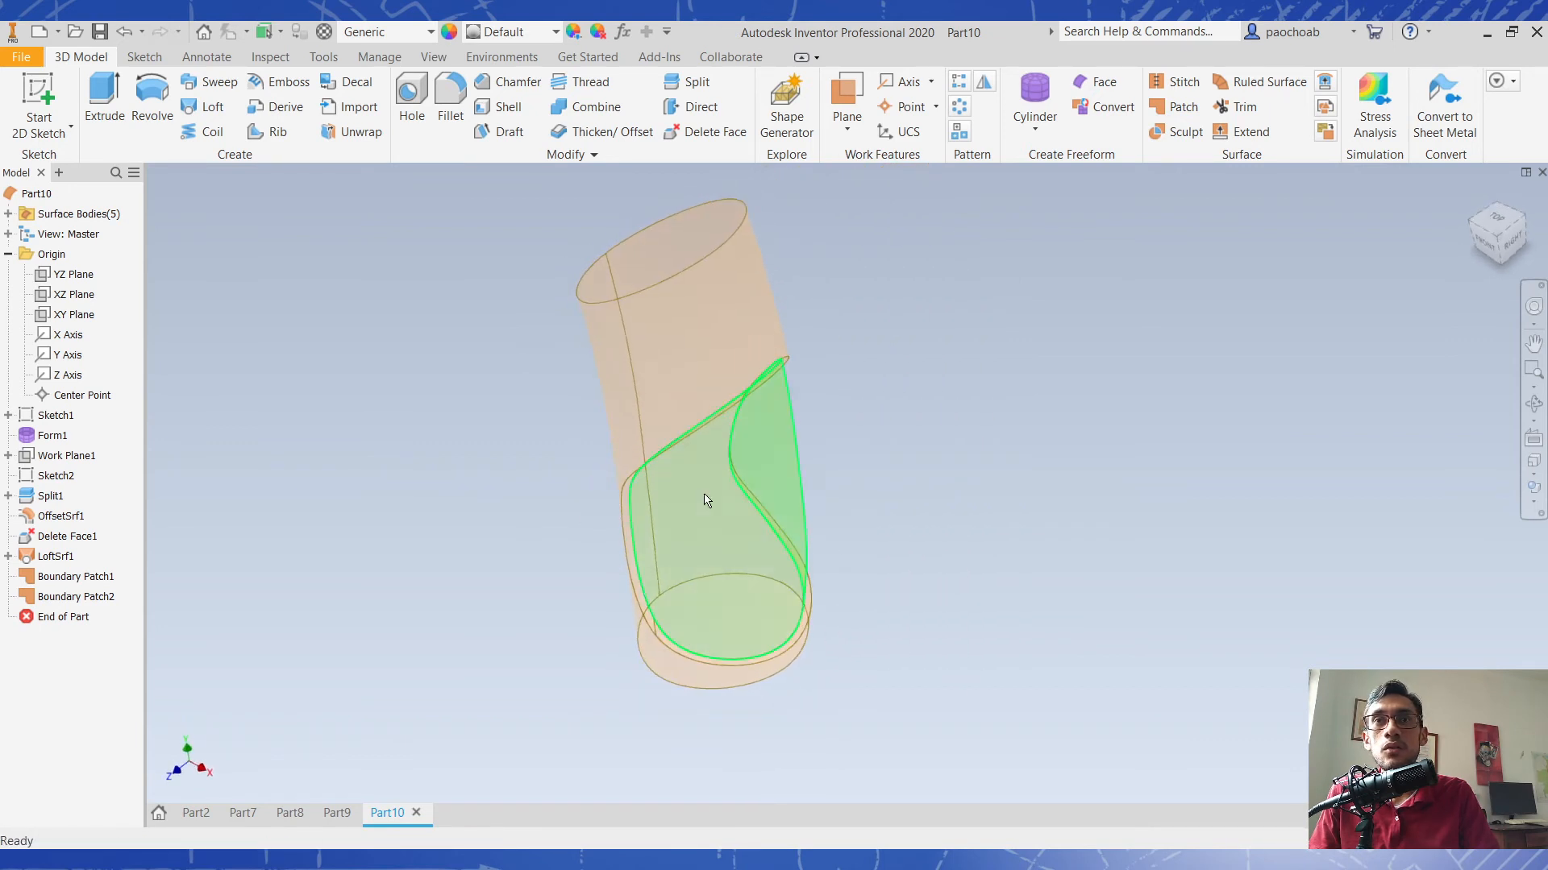
{"action": "middle_click_drag", "start_coordinate": [897, 385], "coordinate": [995, 403]}
{"action": "left_click", "coordinate": [1180, 81]}
{"action": "left_click_drag", "start_coordinate": [607, 193], "coordinate": [1035, 781]}
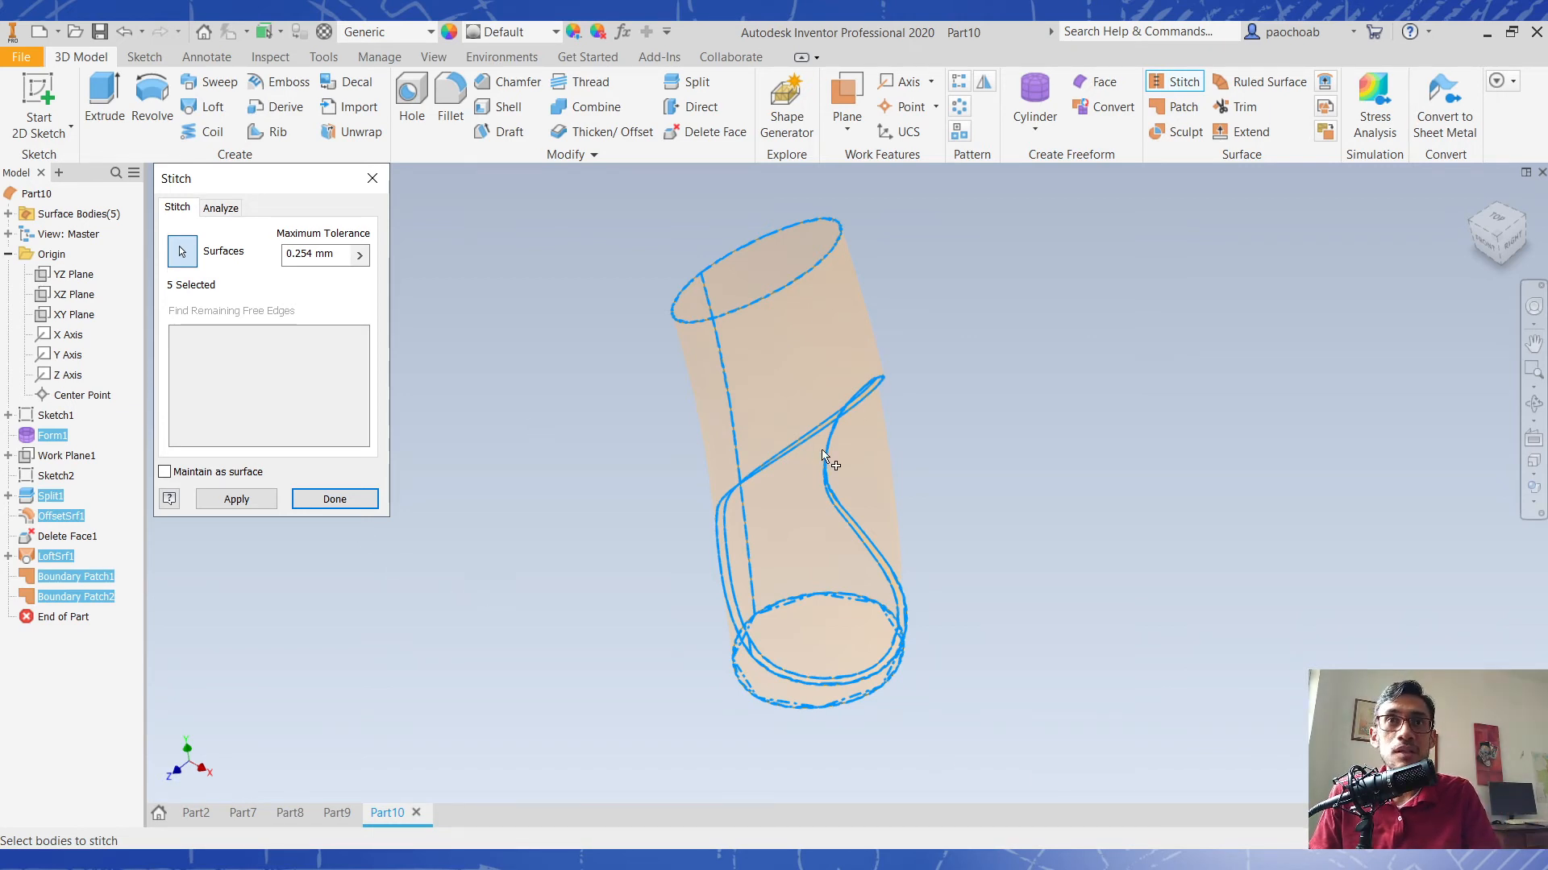
{"action": "left_click", "coordinate": [254, 497]}
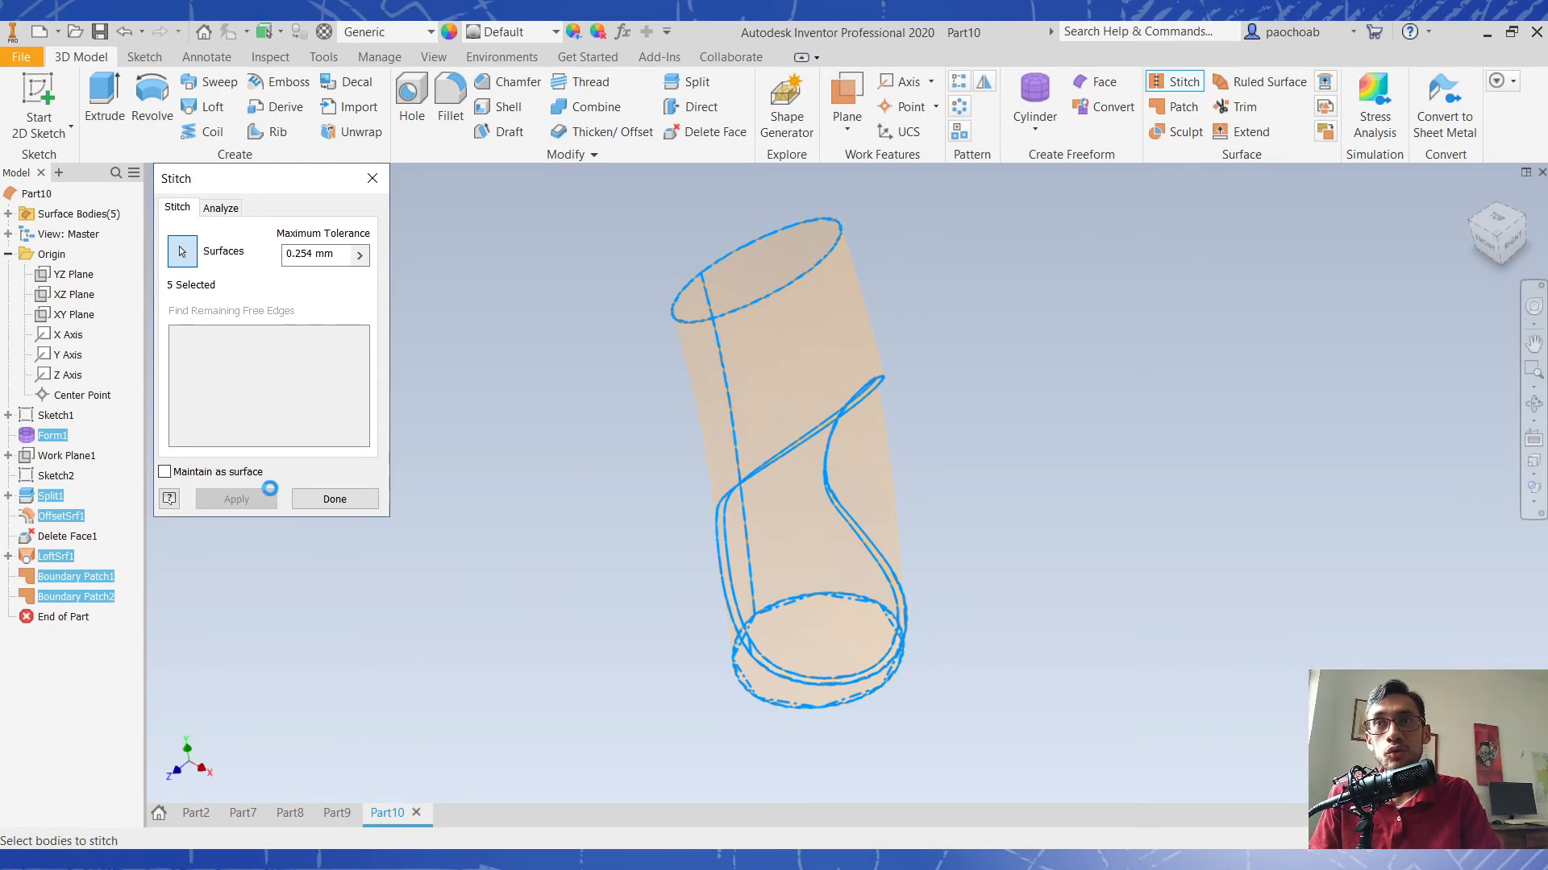
{"action": "left_click", "coordinate": [349, 500]}
{"action": "middle_click_drag", "start_coordinate": [618, 533], "coordinate": [656, 515], "text": "shift"}
{"action": "key", "text": "F6"}
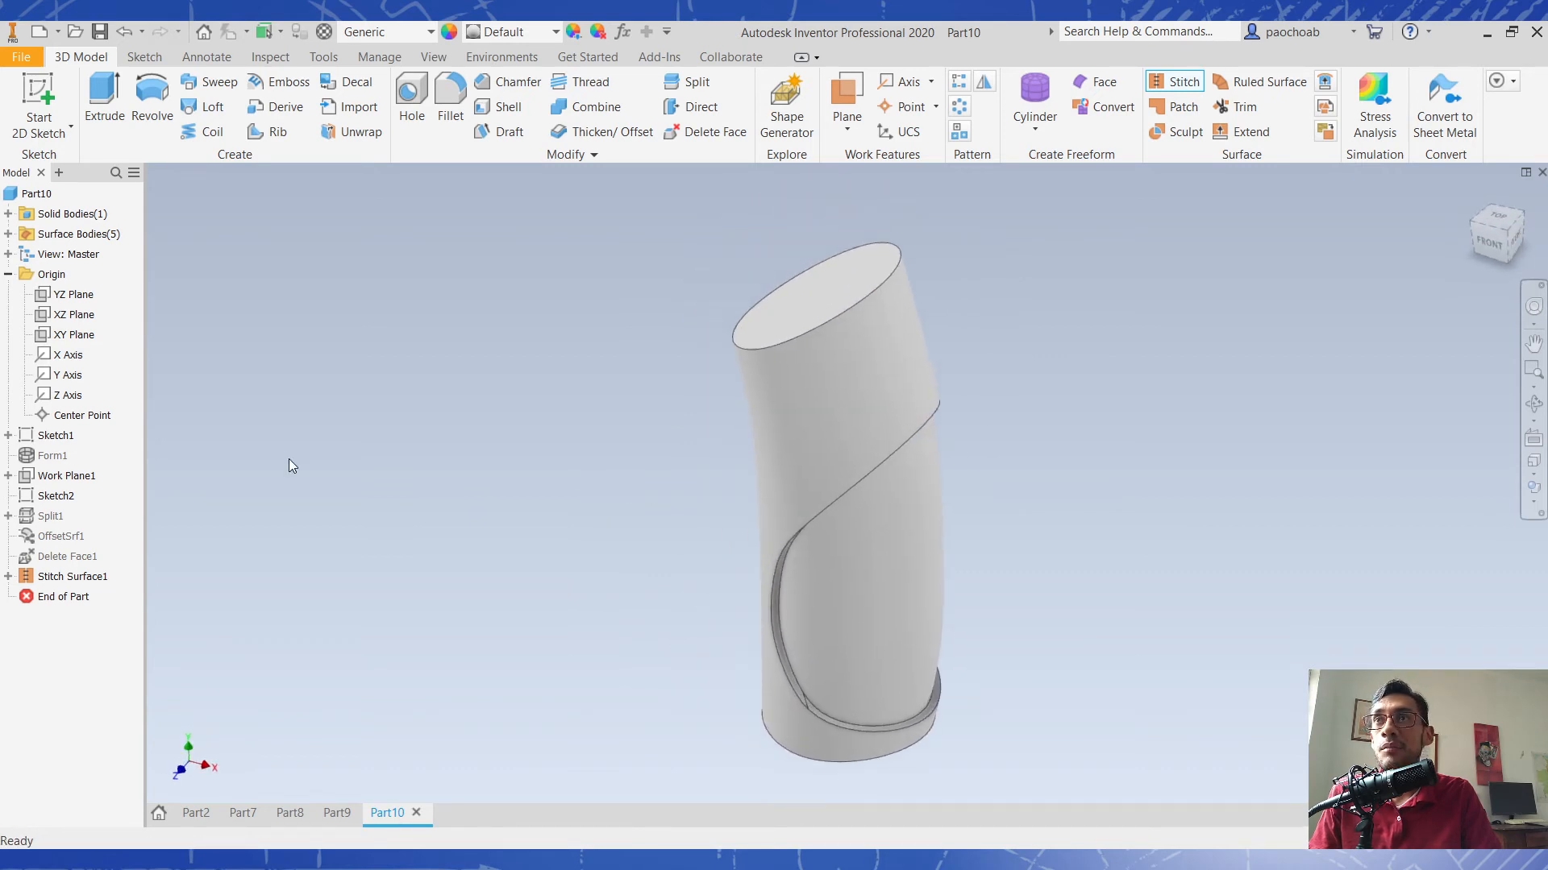
Show the first sketch with its reference picture and set the visual style to Wireframe.
{"action": "right_click", "coordinate": [55, 445]}
{"action": "left_click", "coordinate": [84, 643]}
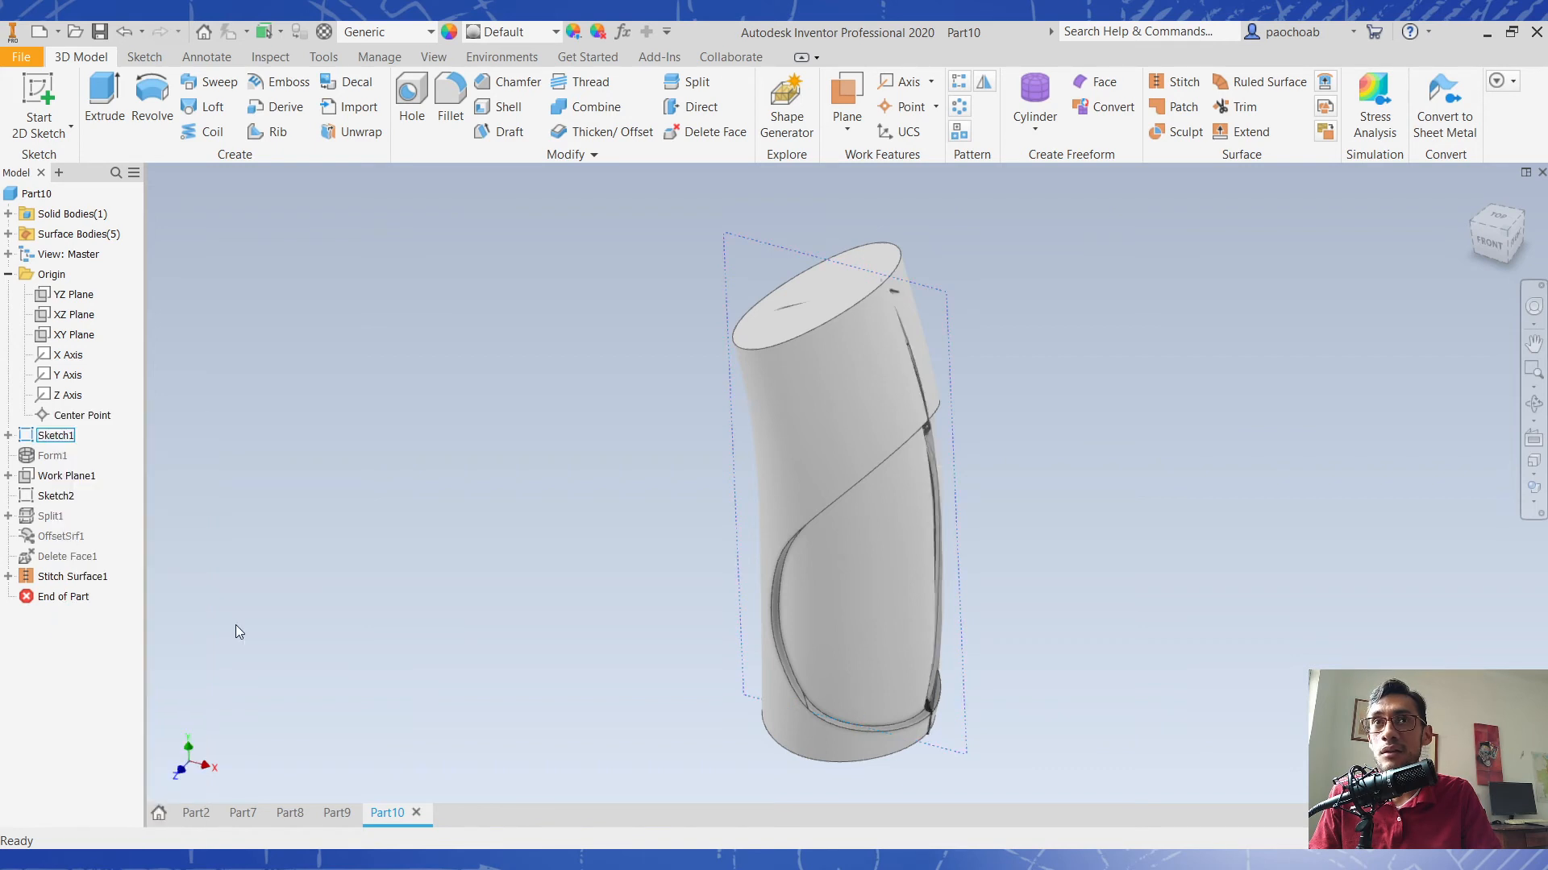
{"action": "middle_click_drag", "start_coordinate": [558, 538], "coordinate": [597, 509], "text": "shift"}
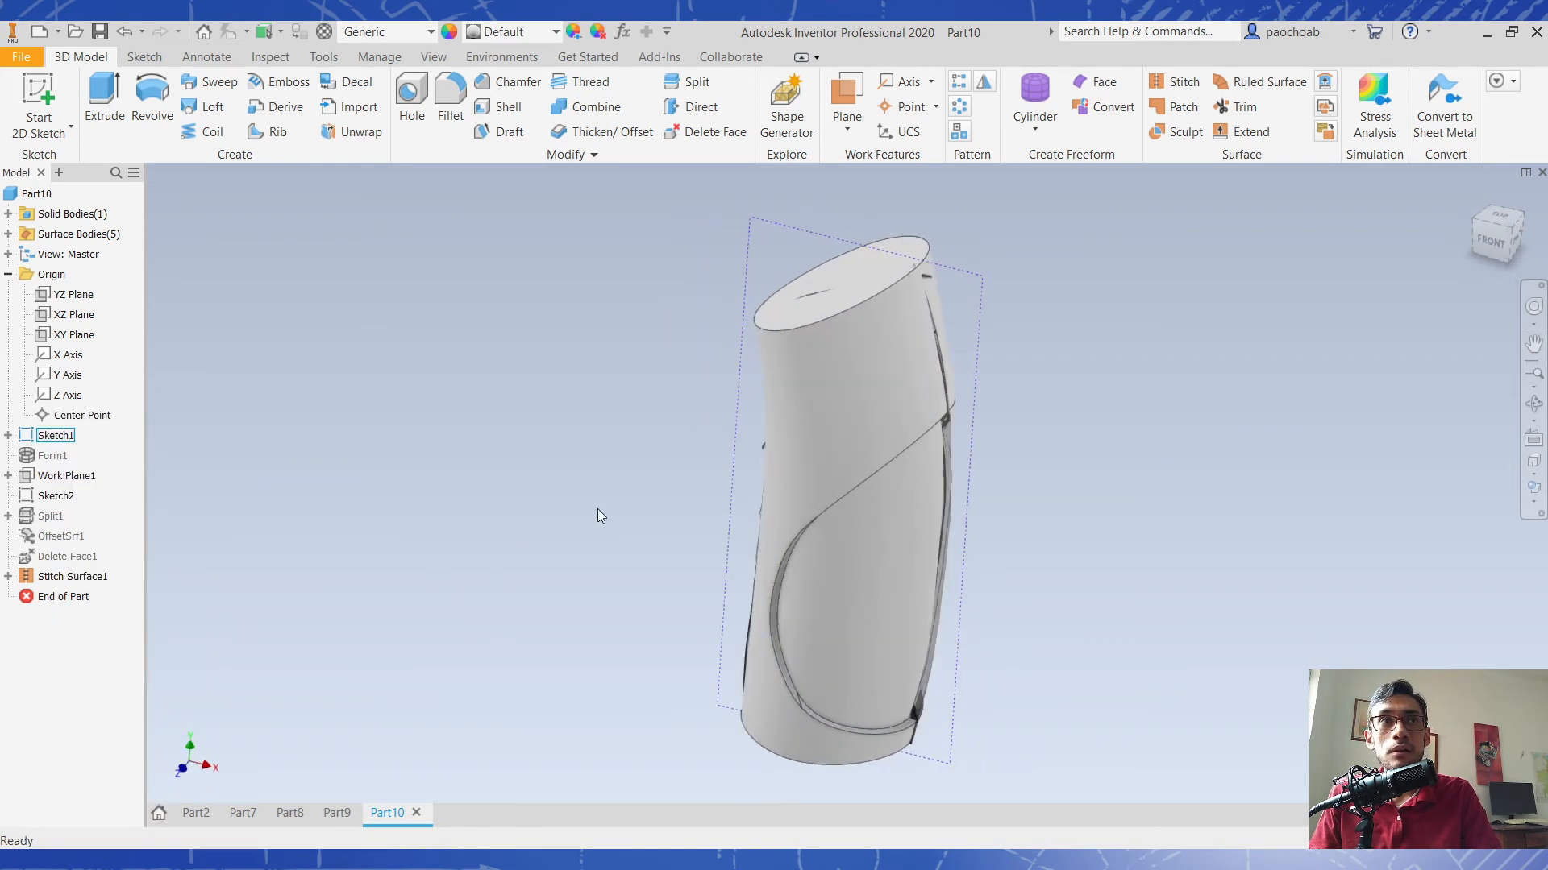
{"action": "left_click", "coordinate": [1533, 501]}
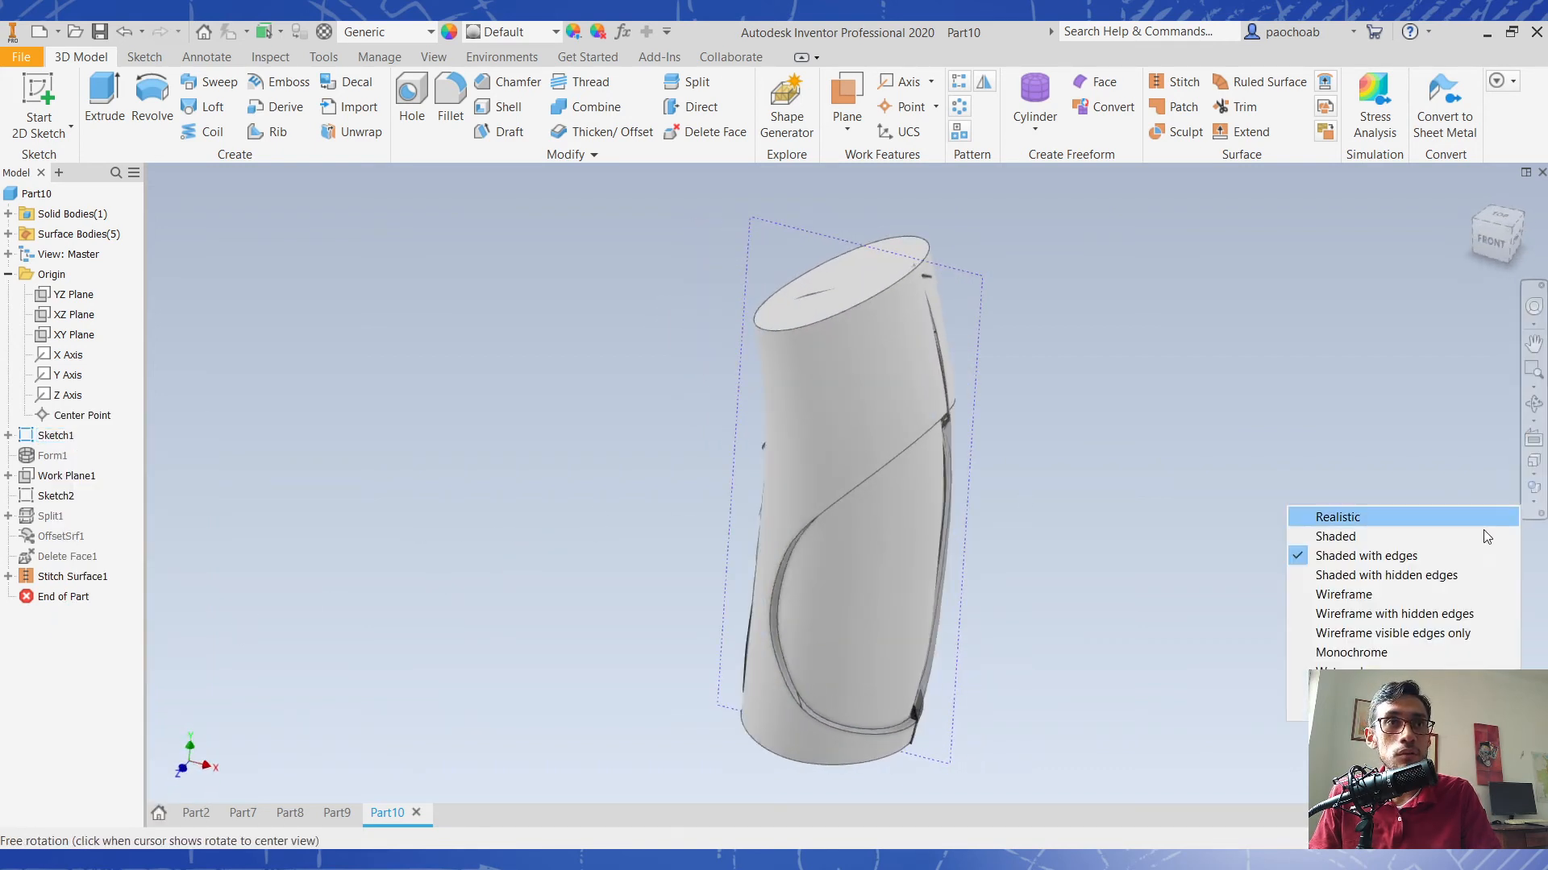
{"action": "left_click", "coordinate": [1386, 594]}
{"action": "middle_click_drag", "start_coordinate": [1285, 570], "coordinate": [1066, 505], "text": "shift"}
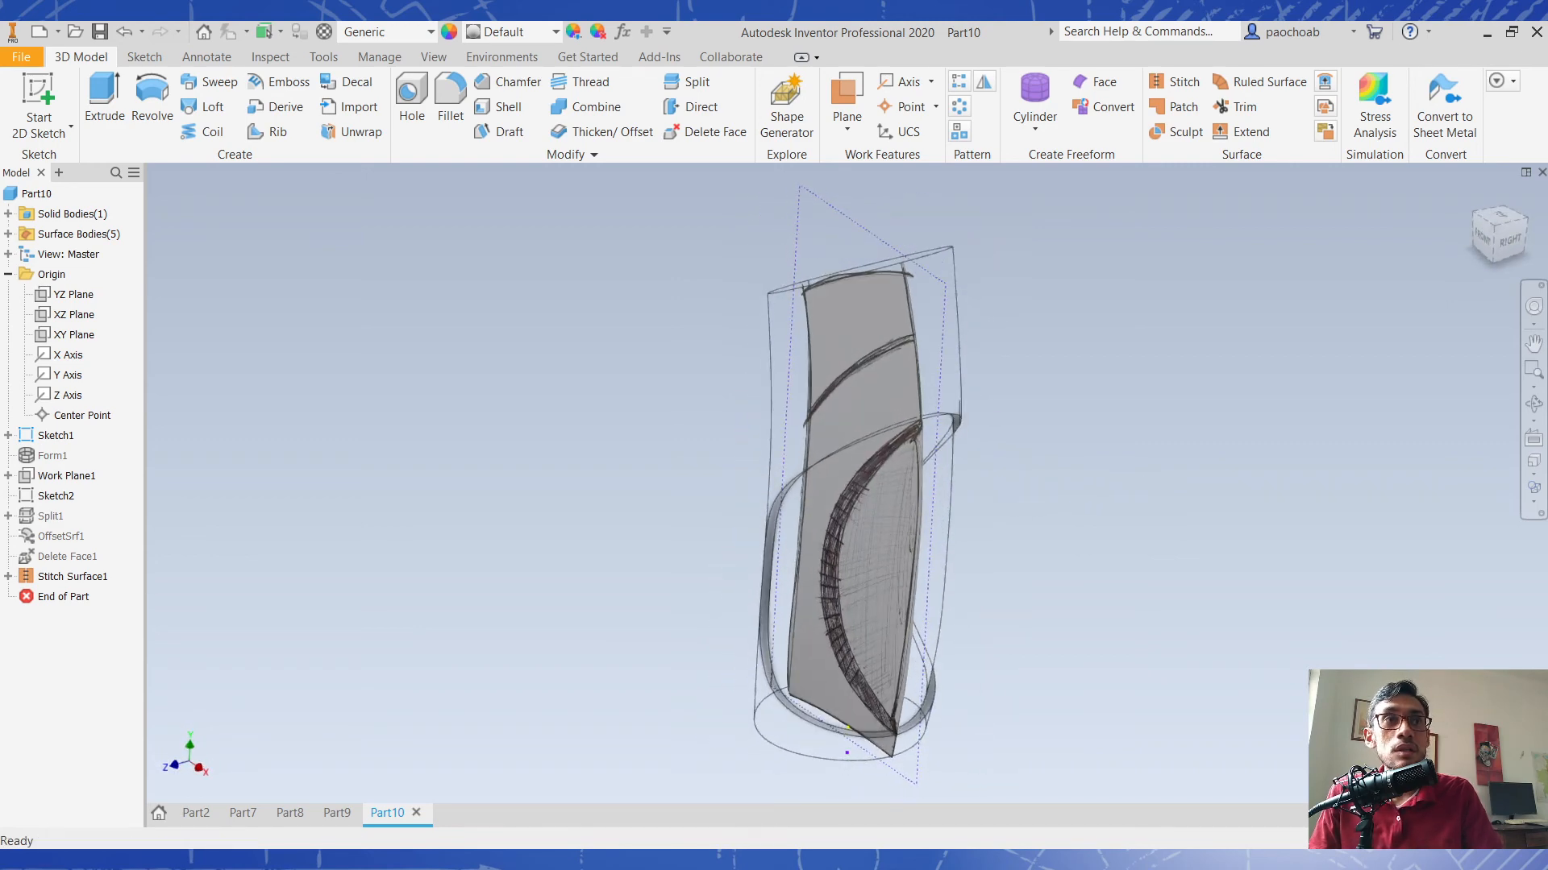
Compare the wireframe grip's outline and recess edges with the curves drawn in the reference picture.
{"action": "left_click", "coordinate": [1475, 208]}
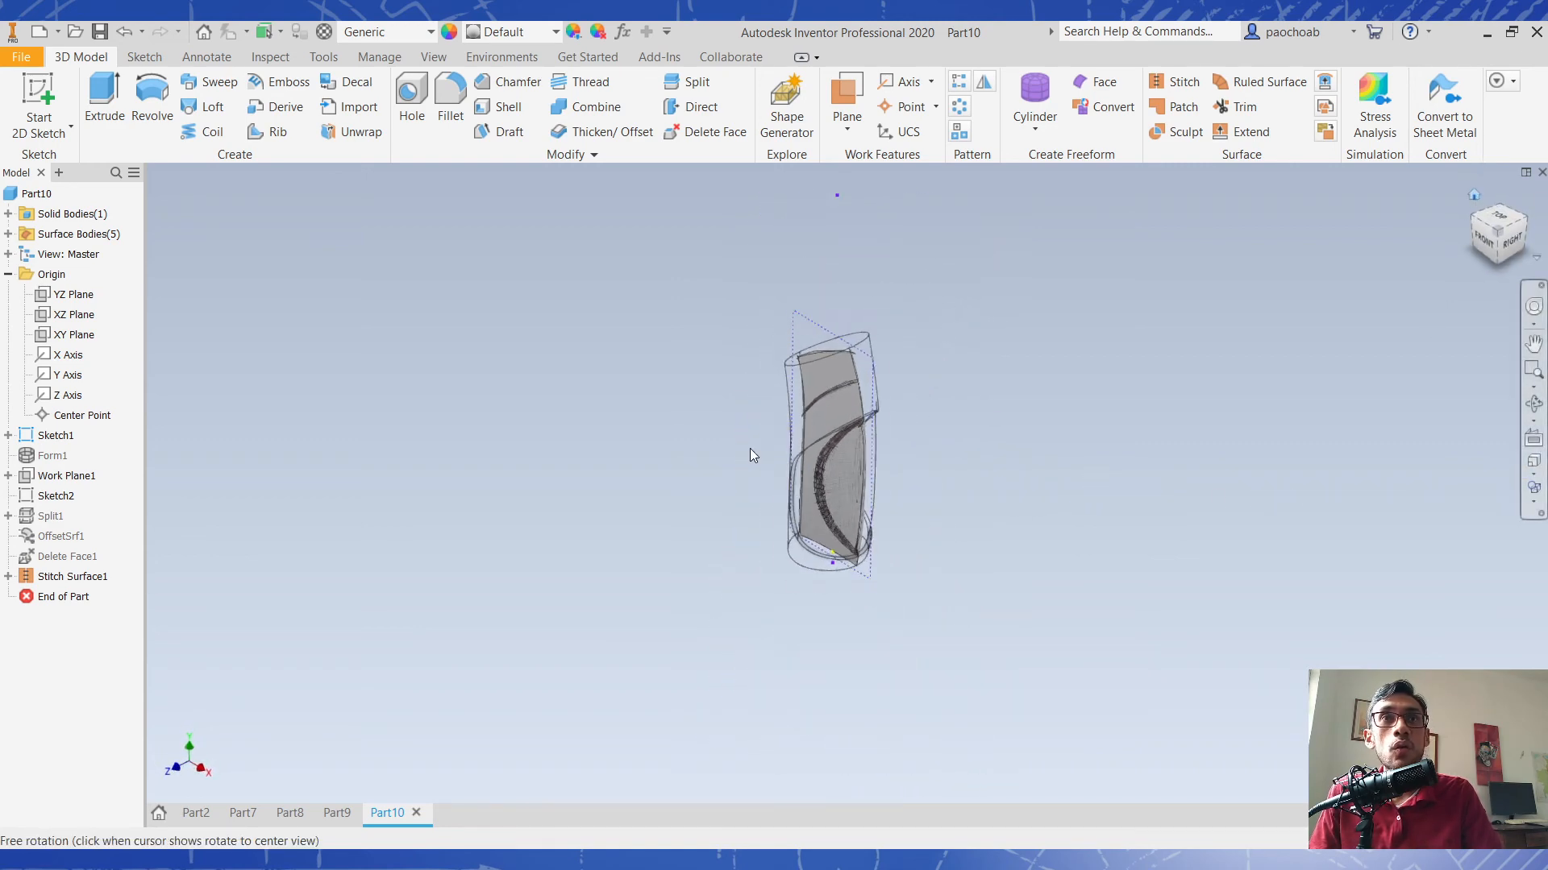
{"action": "middle_click_drag", "start_coordinate": [840, 415], "coordinate": [940, 382]}
{"action": "scroll", "coordinate": [952, 387], "scroll_direction": "down", "scroll_amount": 3}
{"action": "middle_click_drag", "start_coordinate": [1065, 421], "coordinate": [1019, 467]}
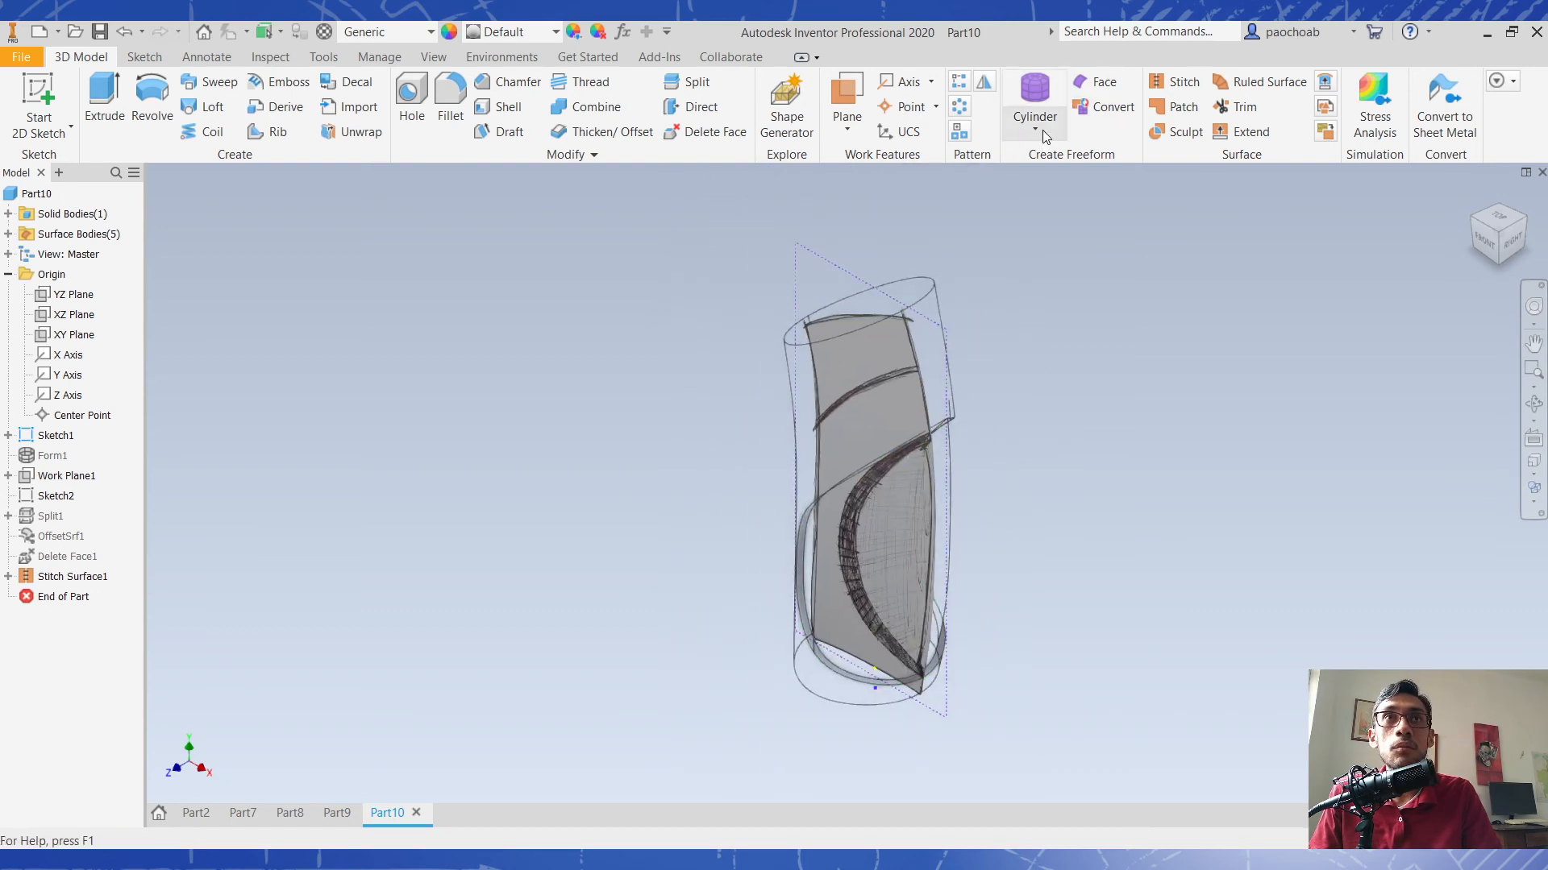
{"action": "left_click", "coordinate": [1036, 127]}
{"action": "left_click", "coordinate": [1057, 126]}
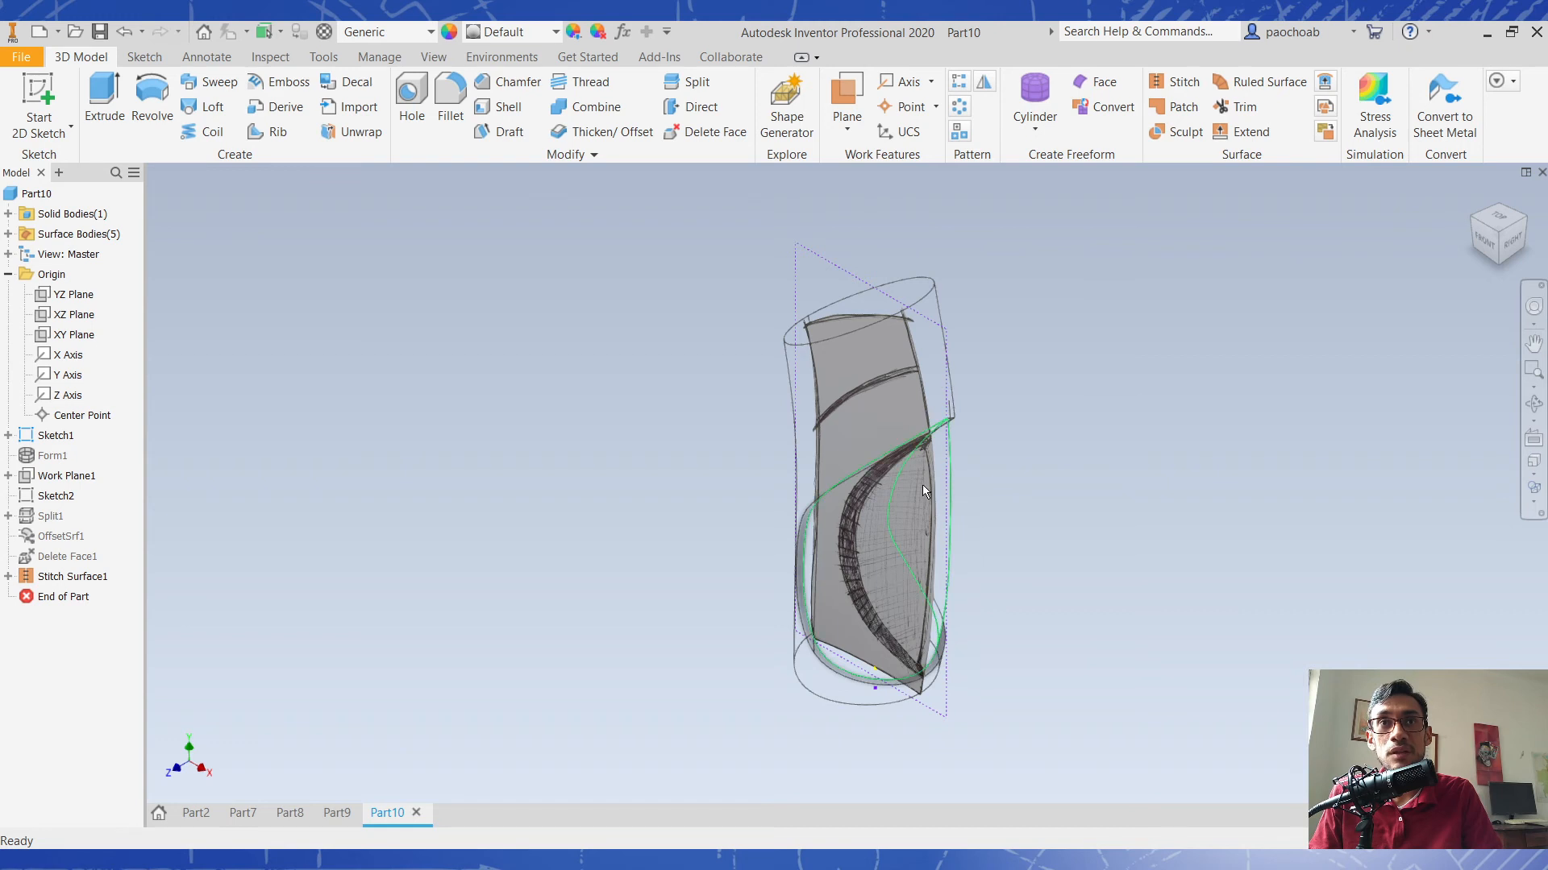
{"action": "left_click", "coordinate": [918, 439]}
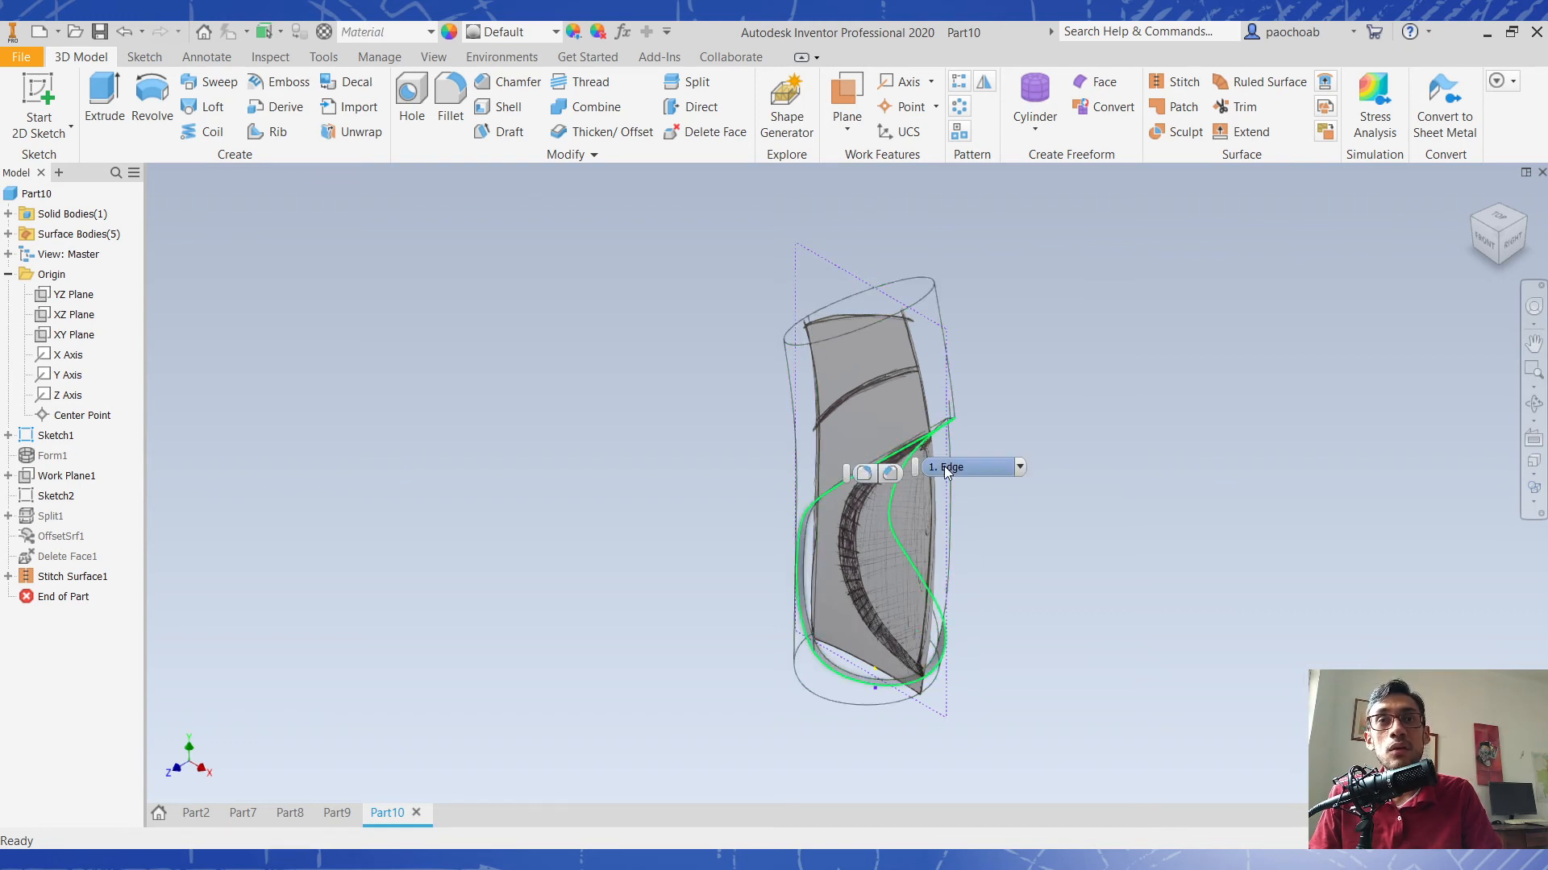
{"action": "key", "text": "Escape"}
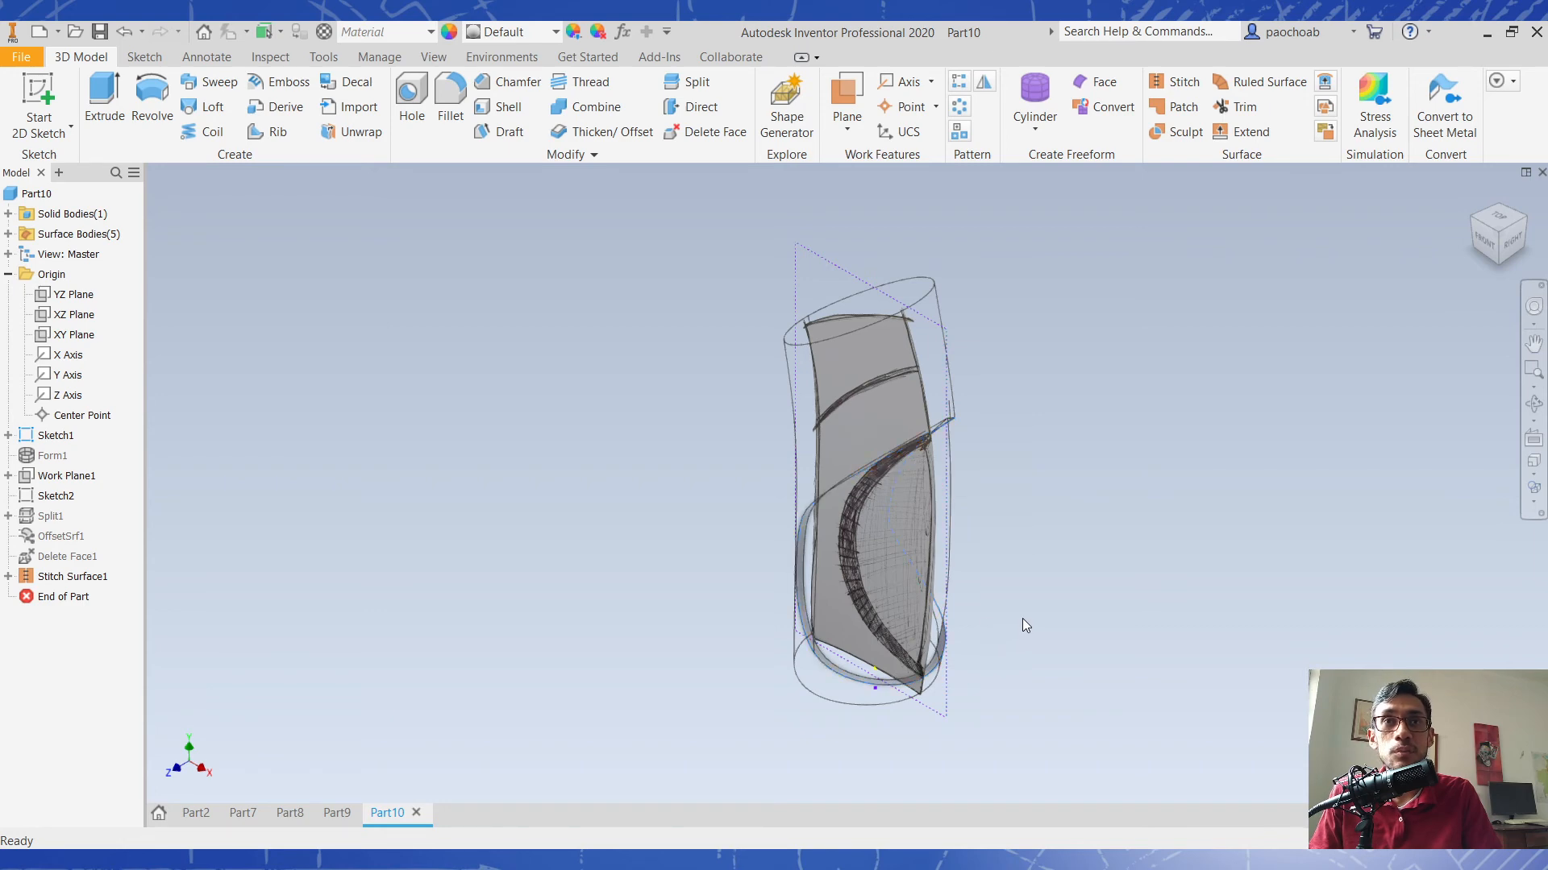
{"action": "scroll", "coordinate": [893, 626], "scroll_direction": "up", "scroll_amount": 5}
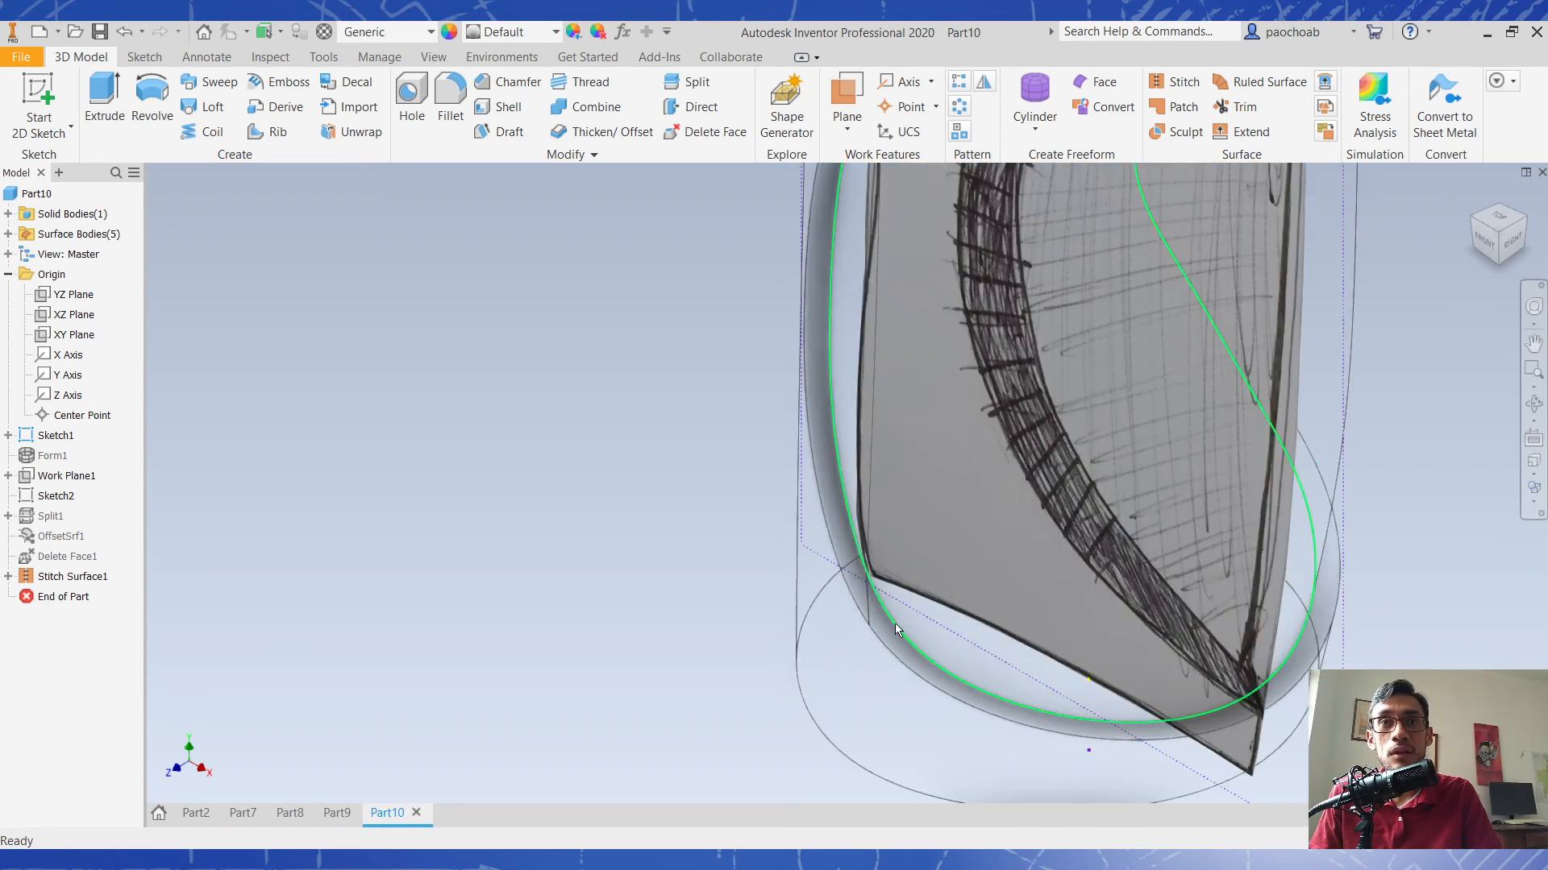
{"action": "scroll", "coordinate": [900, 622], "scroll_direction": "down", "scroll_amount": 3}
{"action": "scroll", "coordinate": [1388, 515], "scroll_direction": "down", "scroll_amount": 3}
{"action": "middle_click_drag", "start_coordinate": [1283, 508], "coordinate": [1115, 538]}
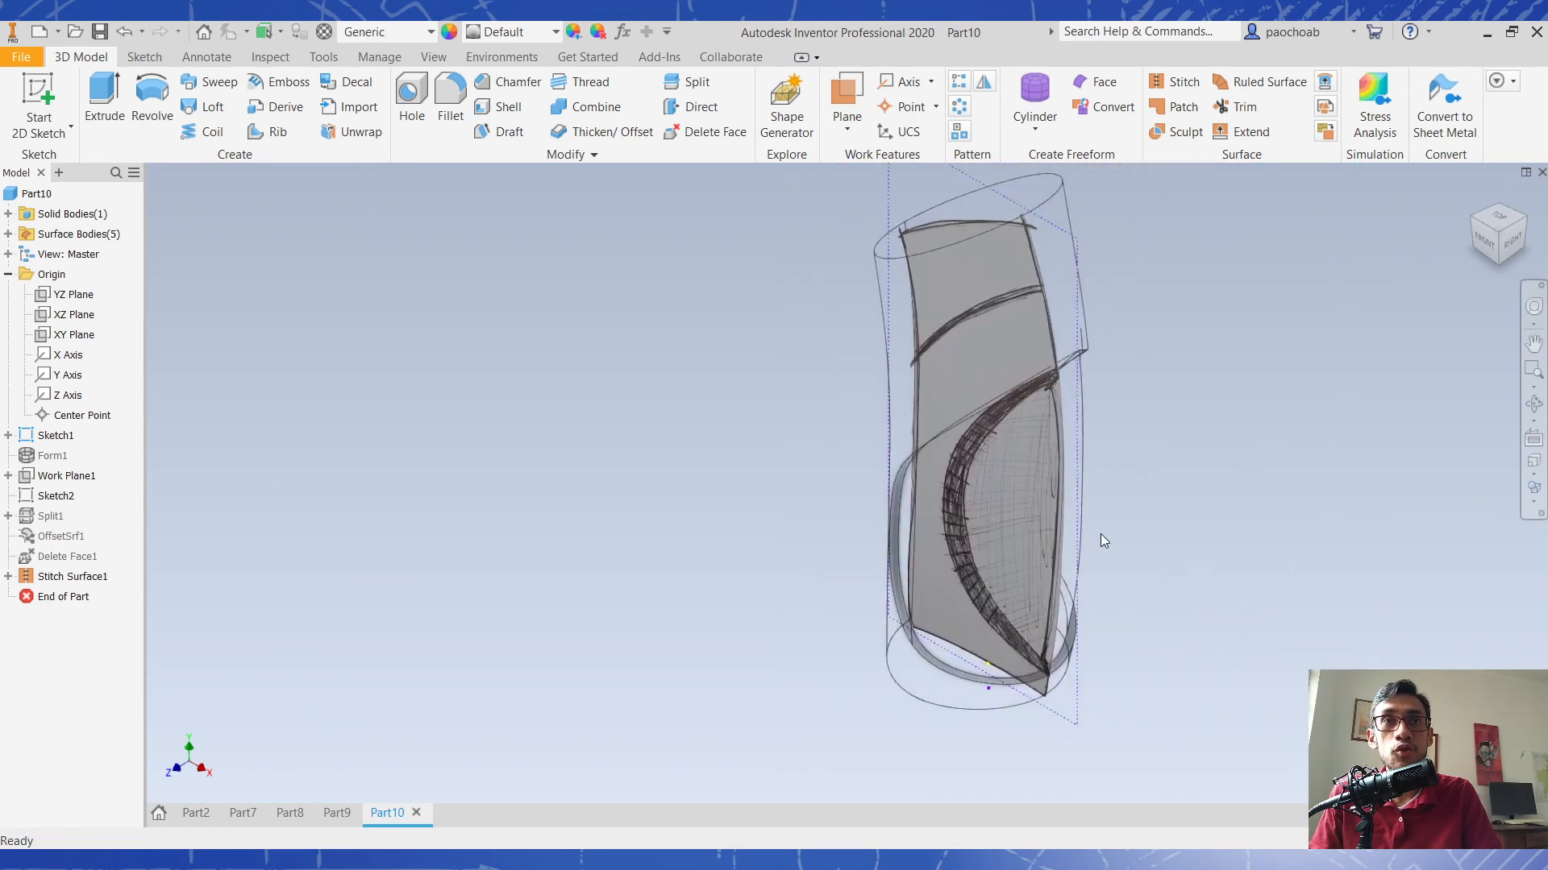
{"action": "scroll", "coordinate": [1084, 536], "scroll_direction": "up", "scroll_amount": 3}
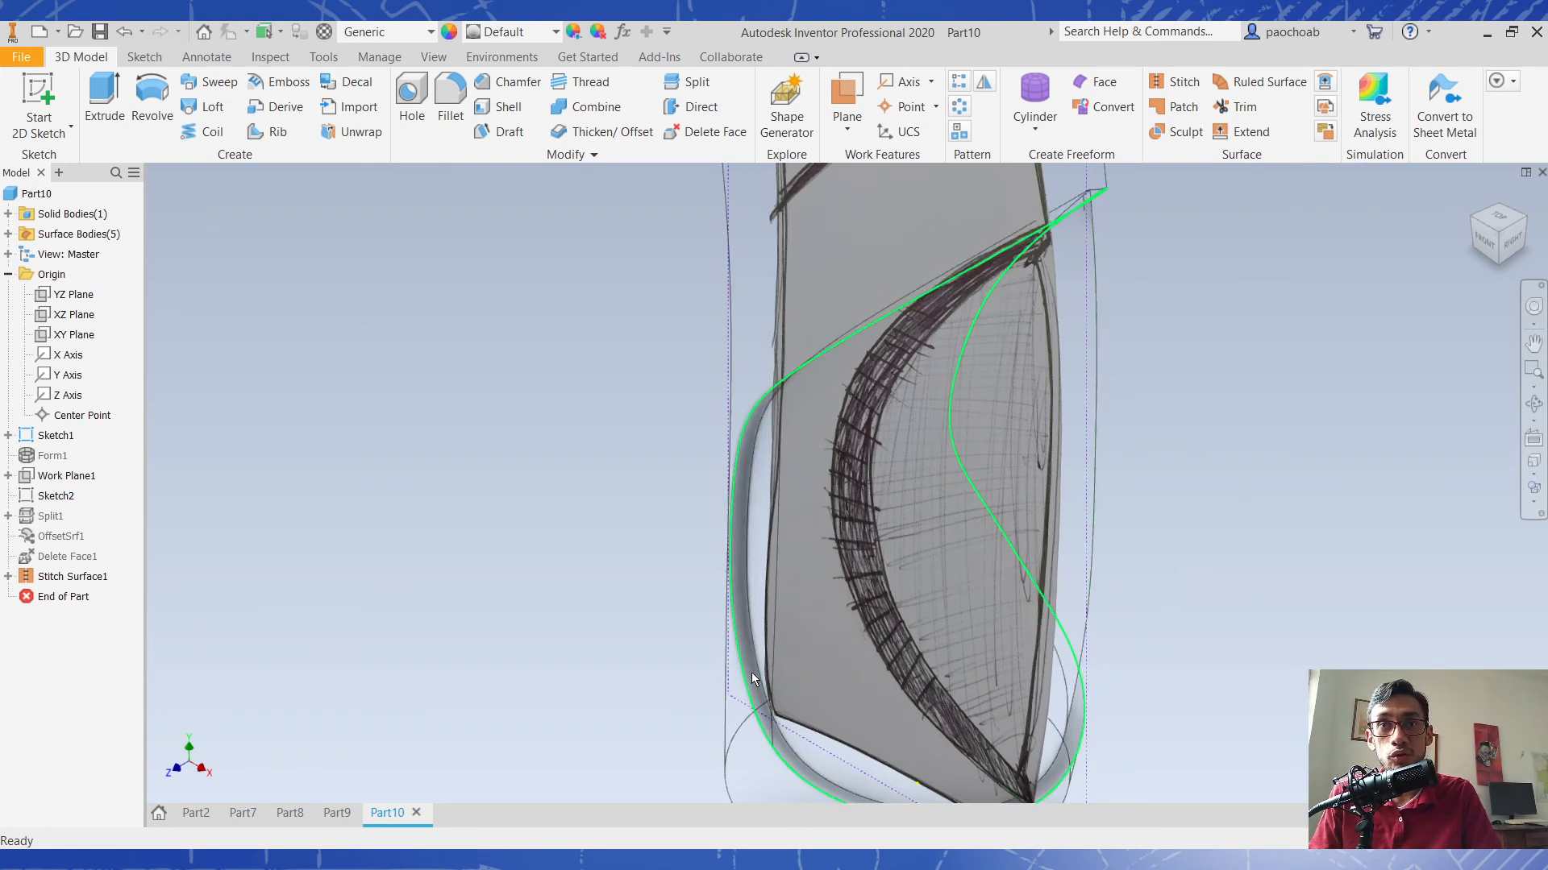
{"action": "scroll", "coordinate": [1014, 563], "scroll_direction": "down", "scroll_amount": 3}
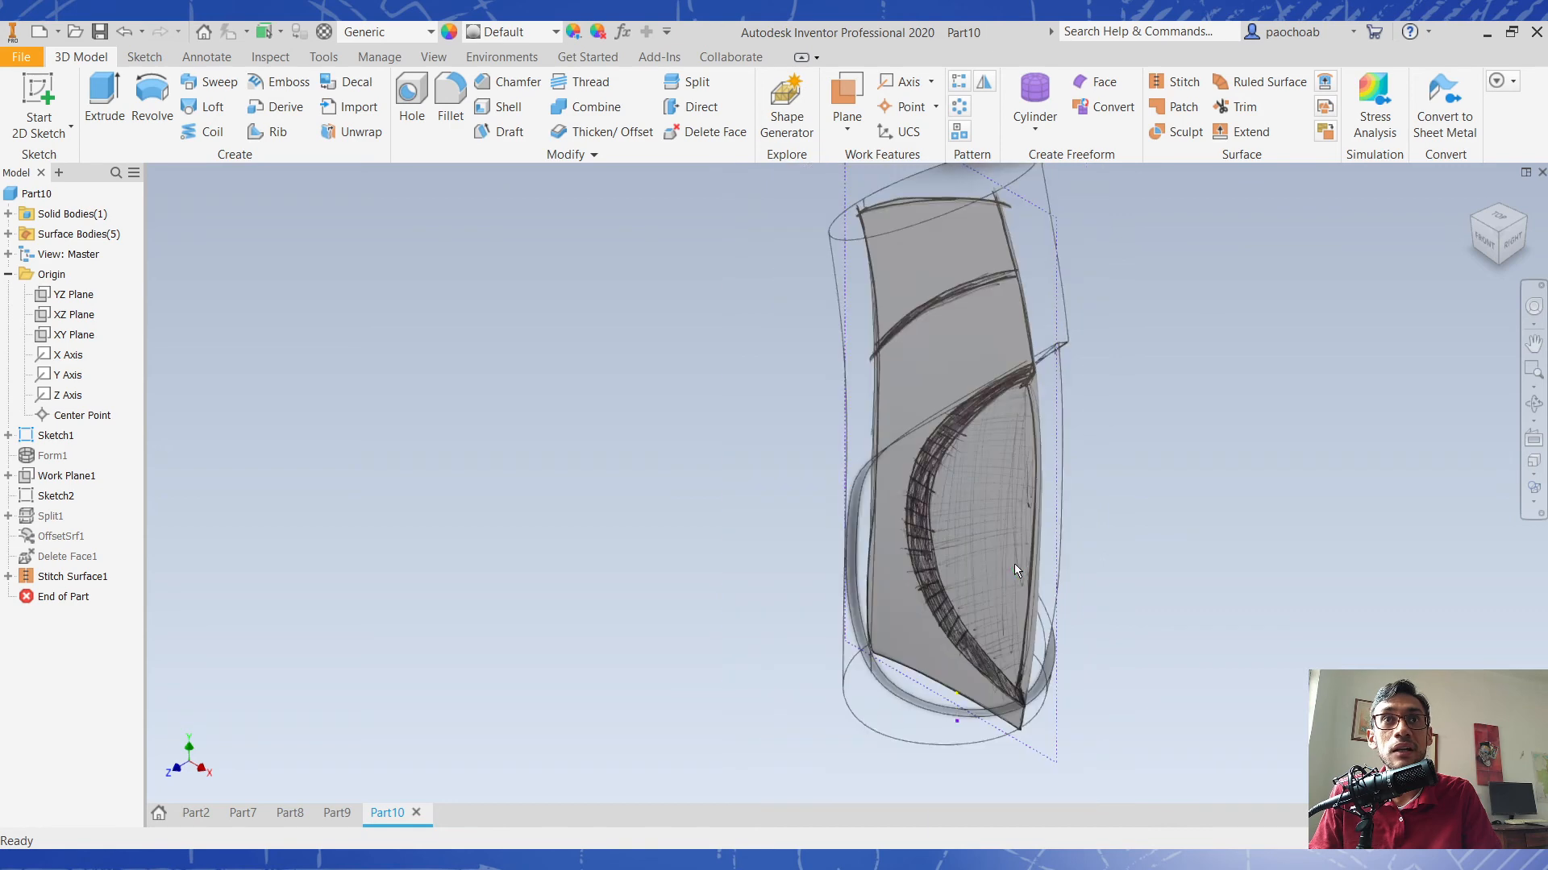
{"action": "scroll", "coordinate": [1163, 536], "scroll_direction": "down", "scroll_amount": 2}
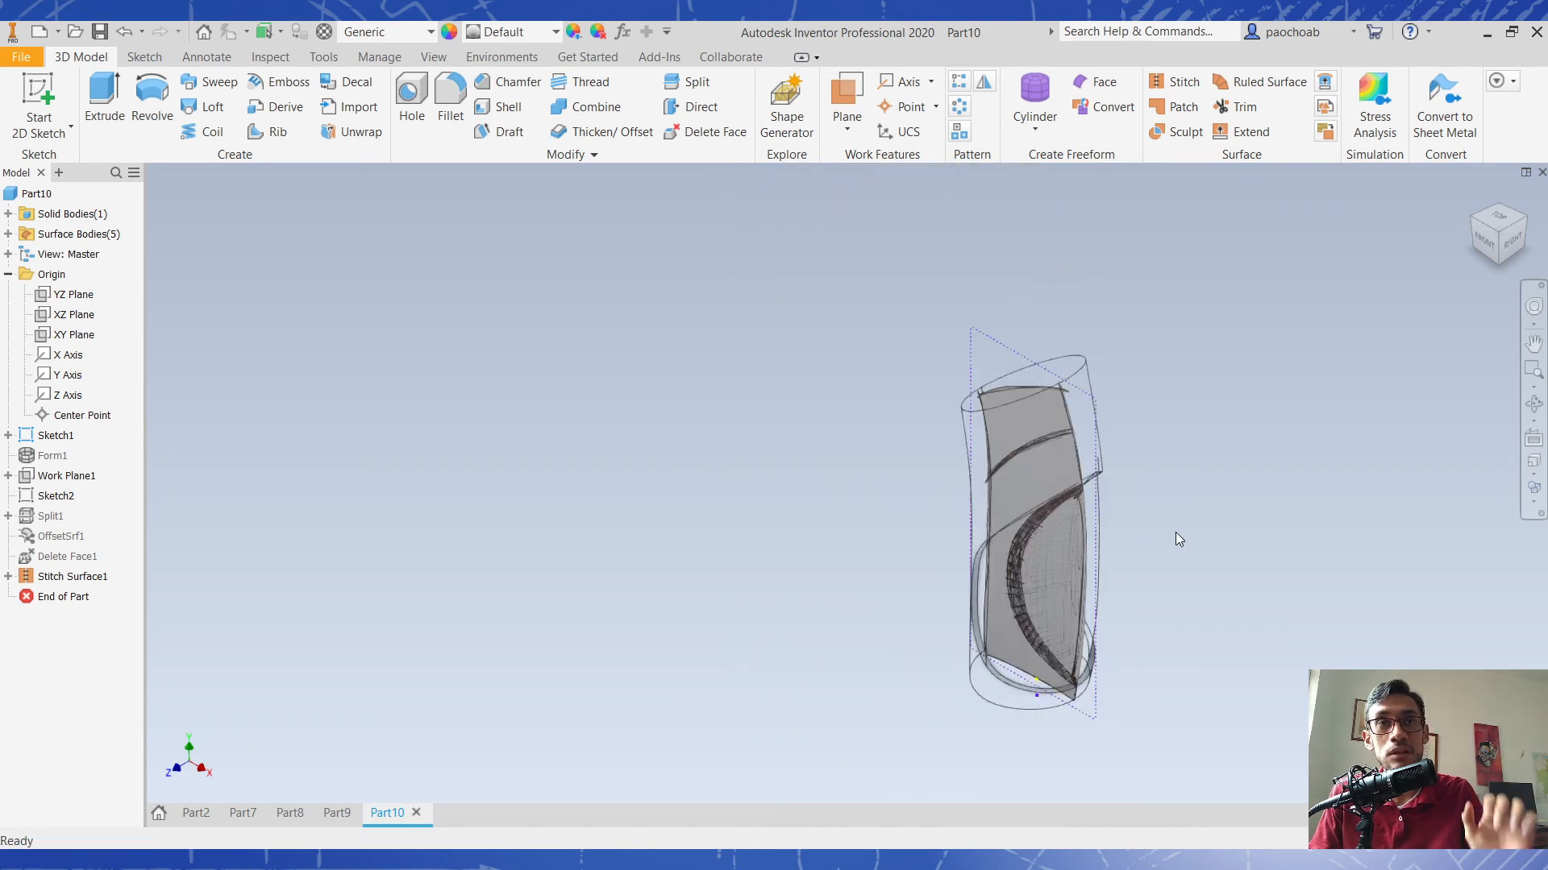
{"action": "scroll", "coordinate": [1175, 536], "scroll_direction": "up", "scroll_amount": 2}
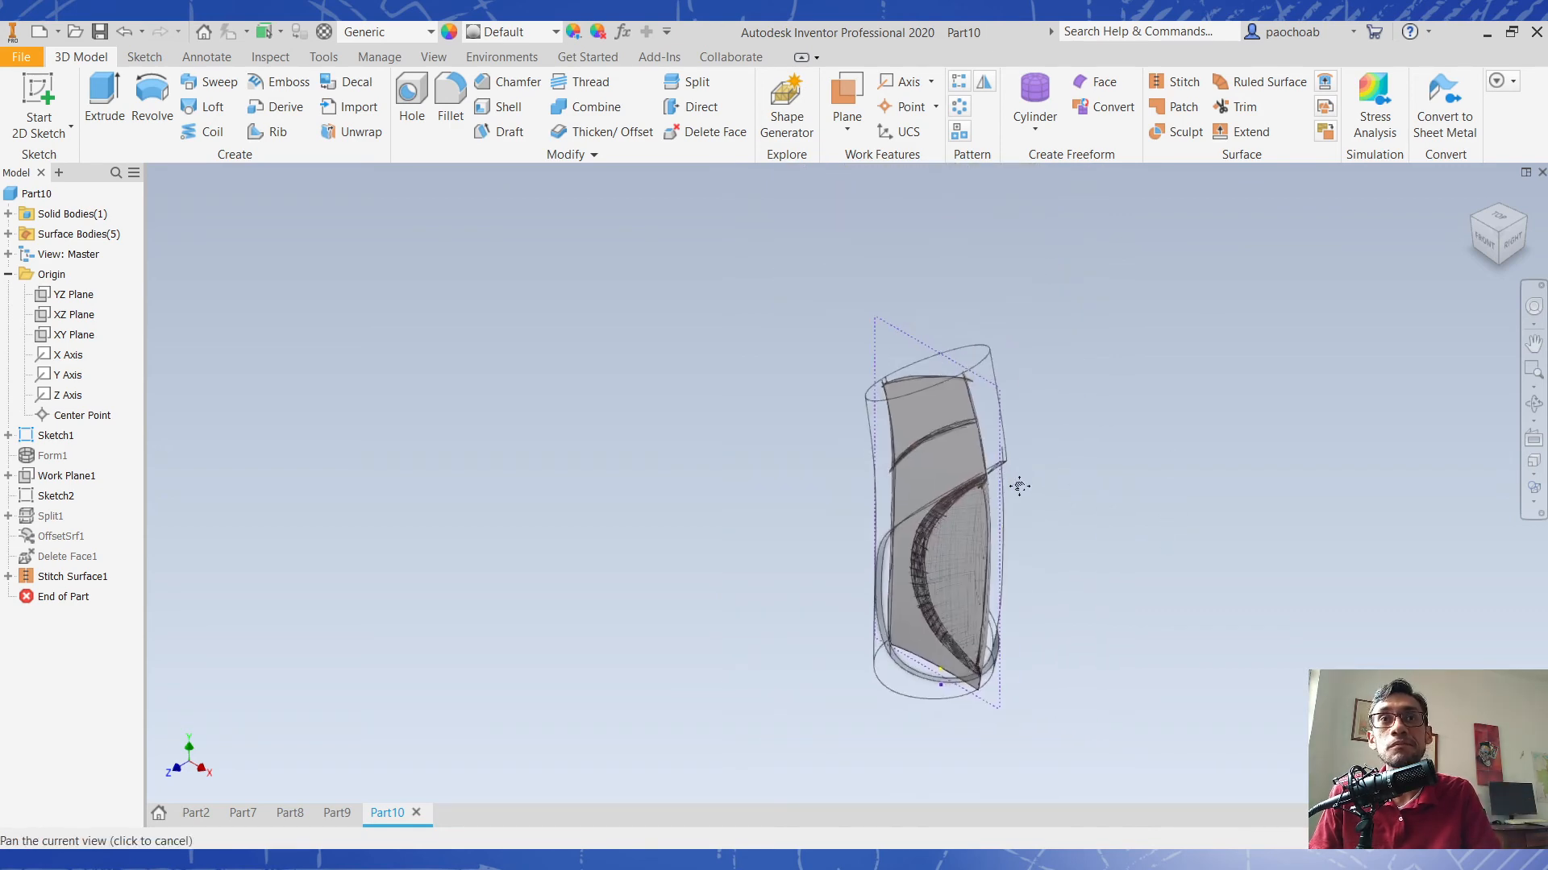
{"action": "scroll", "coordinate": [1018, 484], "scroll_direction": "up", "scroll_amount": 3}
Hide the reference sketch, set the visual style to Shaded with edges and return to the home view.
{"action": "right_click", "coordinate": [62, 437]}
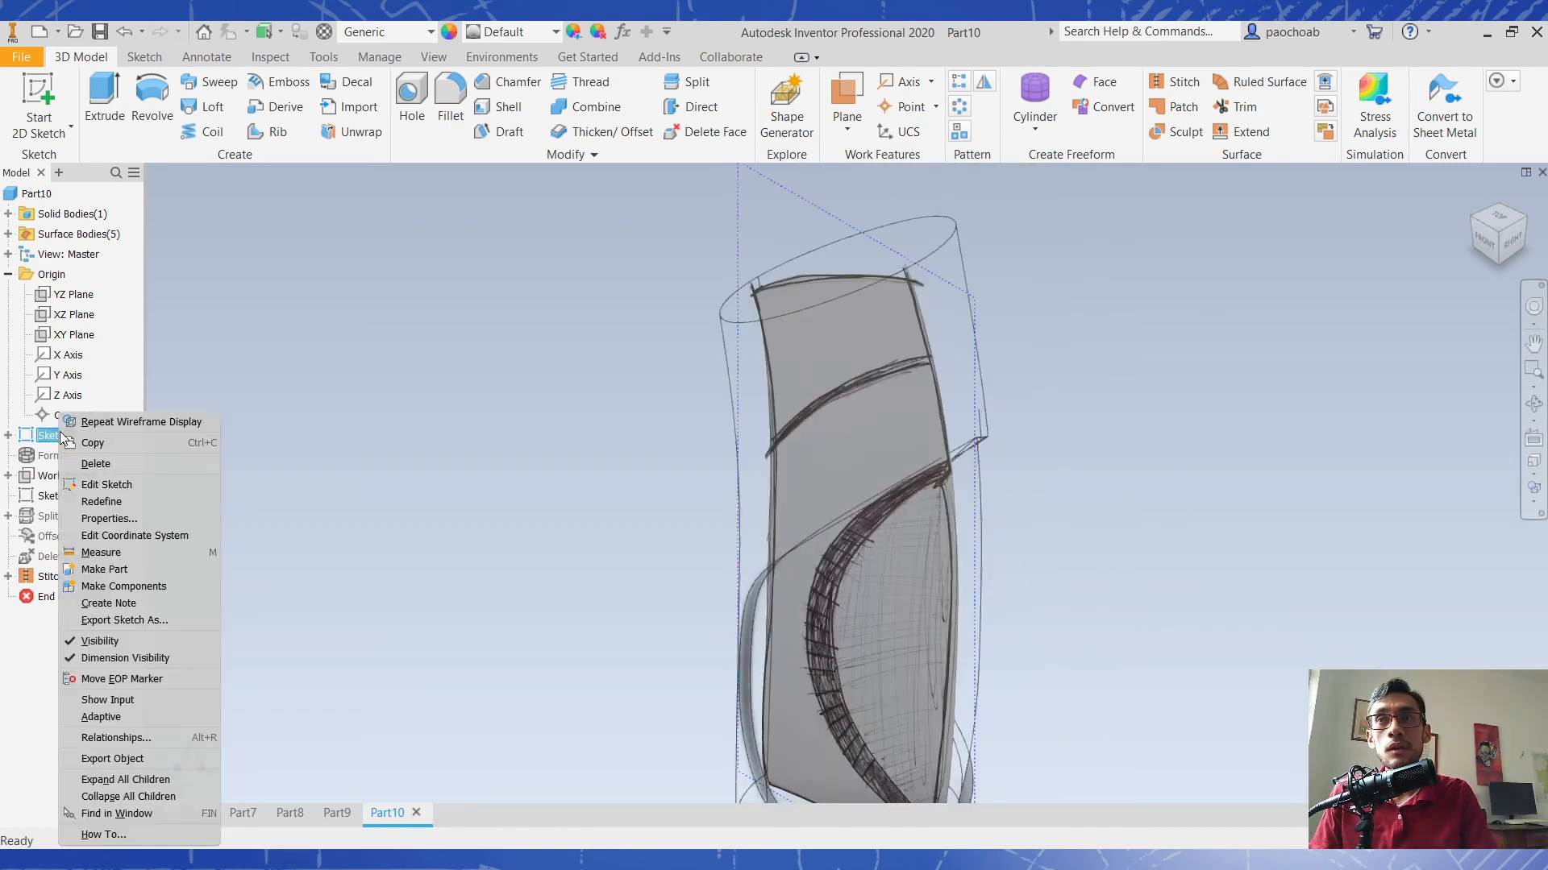
{"action": "left_click", "coordinate": [137, 640]}
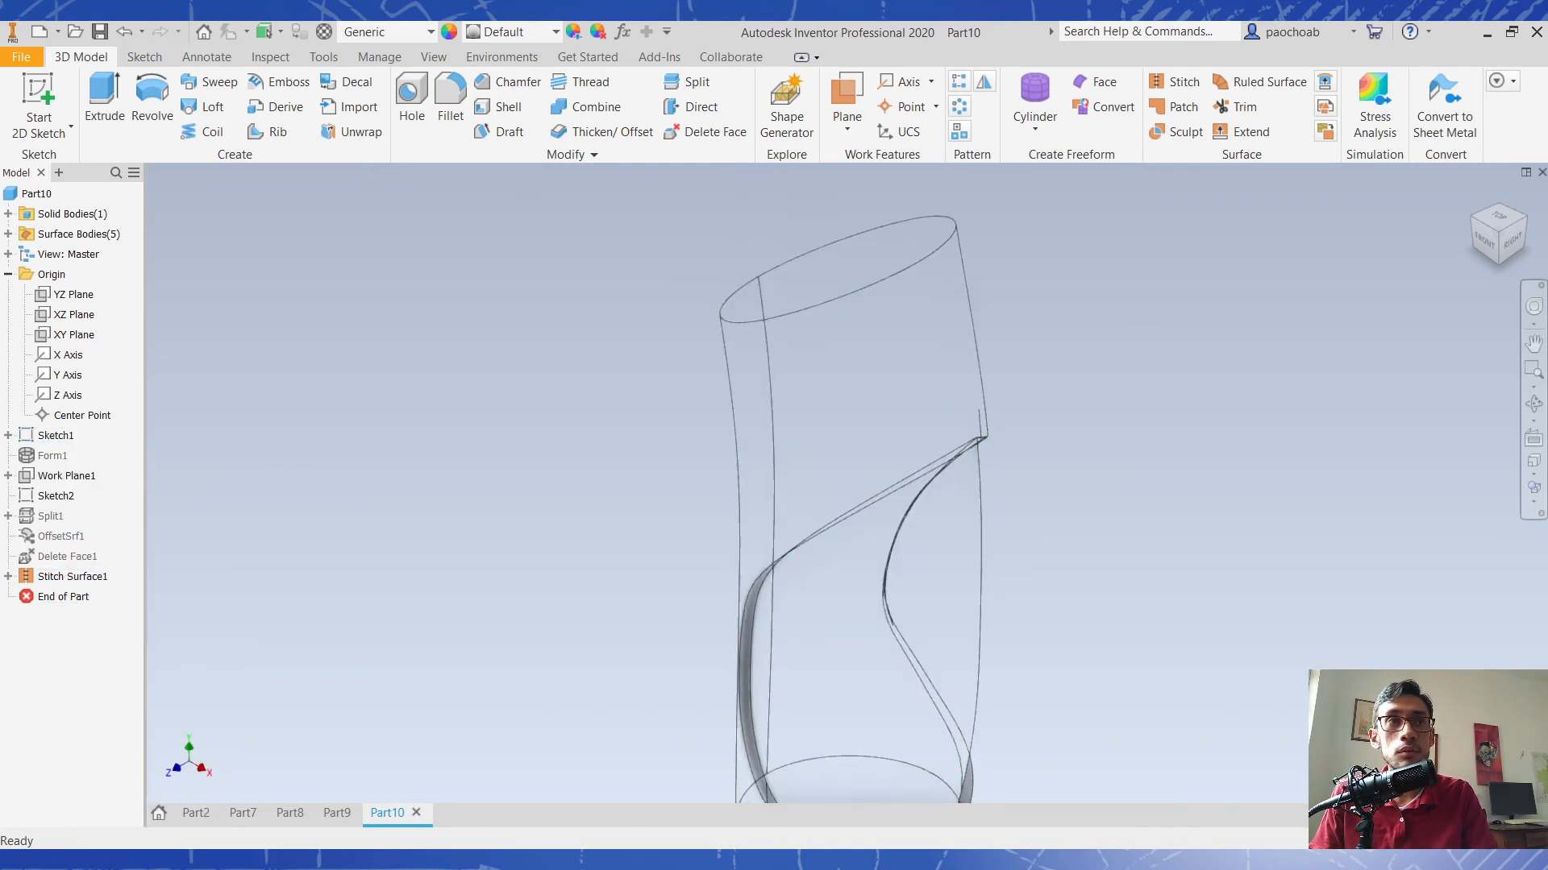
{"action": "left_click", "coordinate": [1533, 490]}
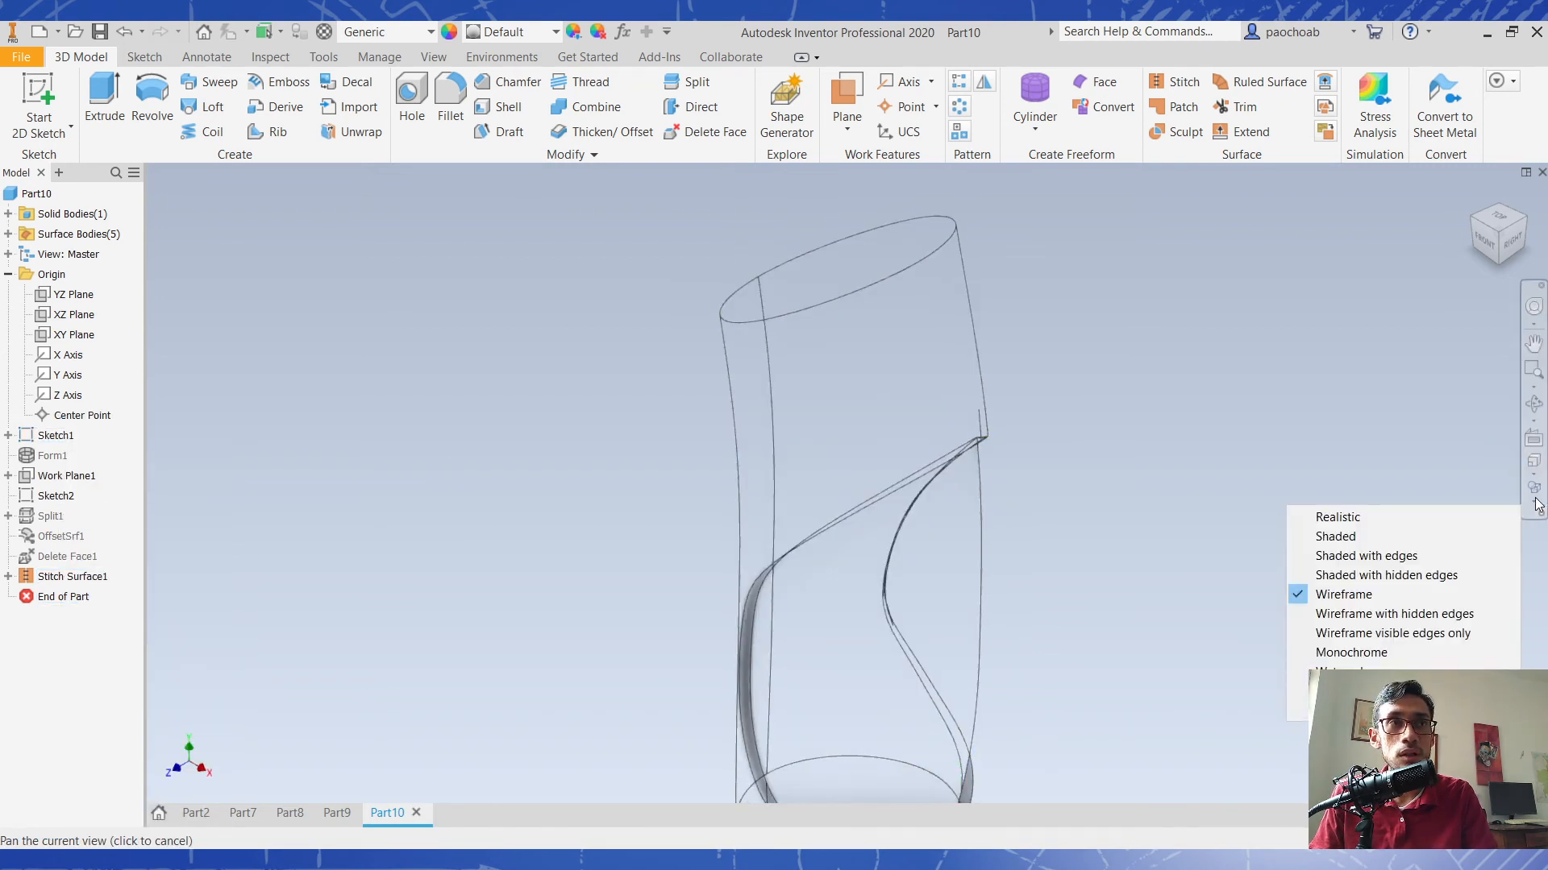
{"action": "left_click", "coordinate": [1410, 518]}
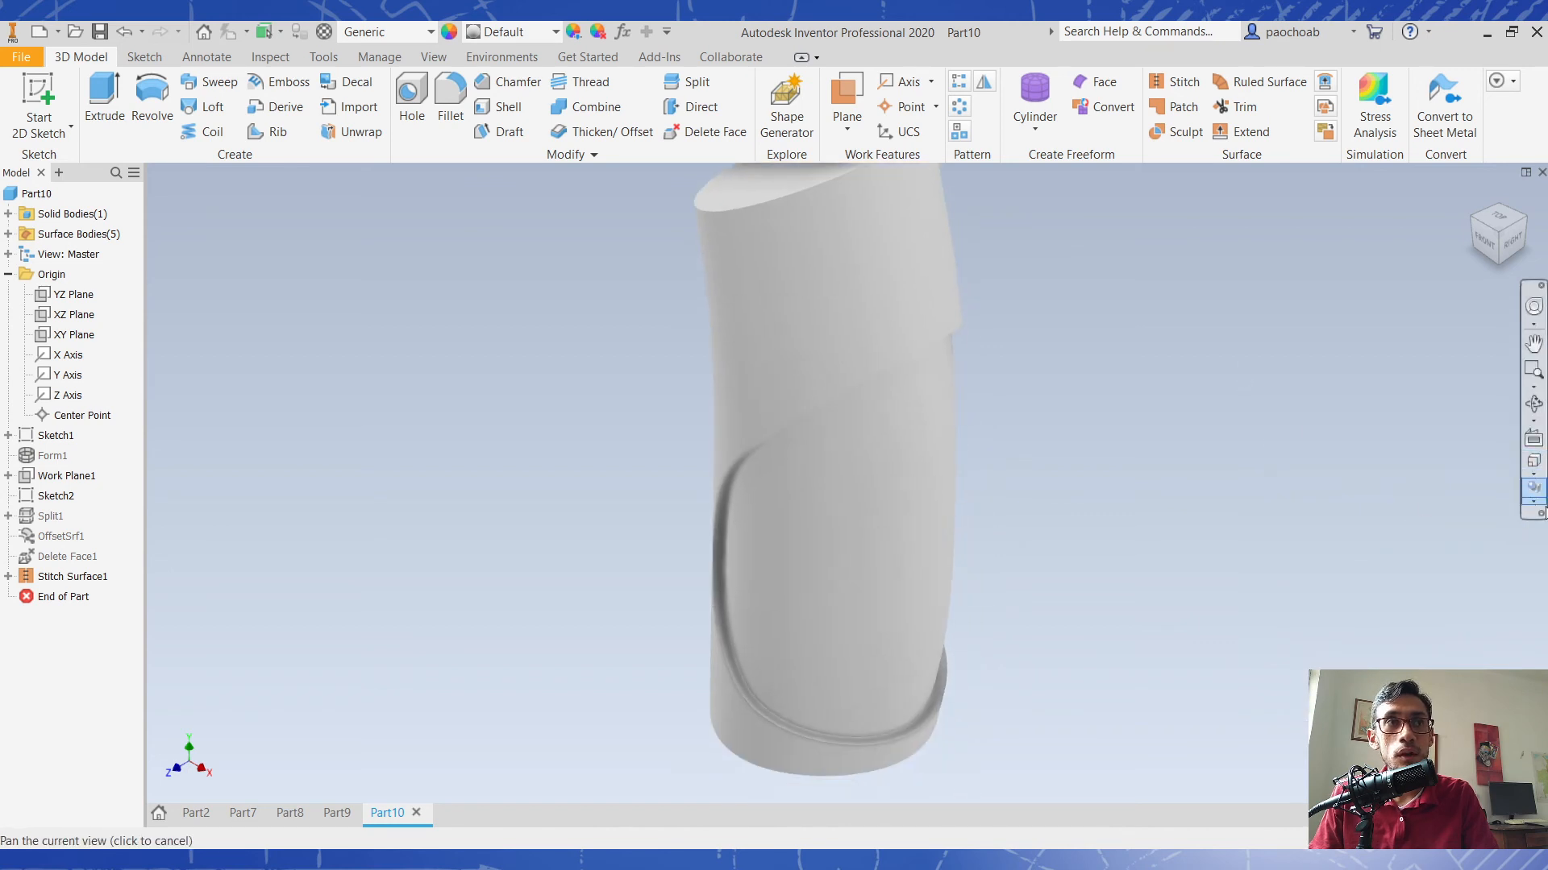
{"action": "left_click", "coordinate": [1535, 503]}
{"action": "left_click", "coordinate": [1354, 537]}
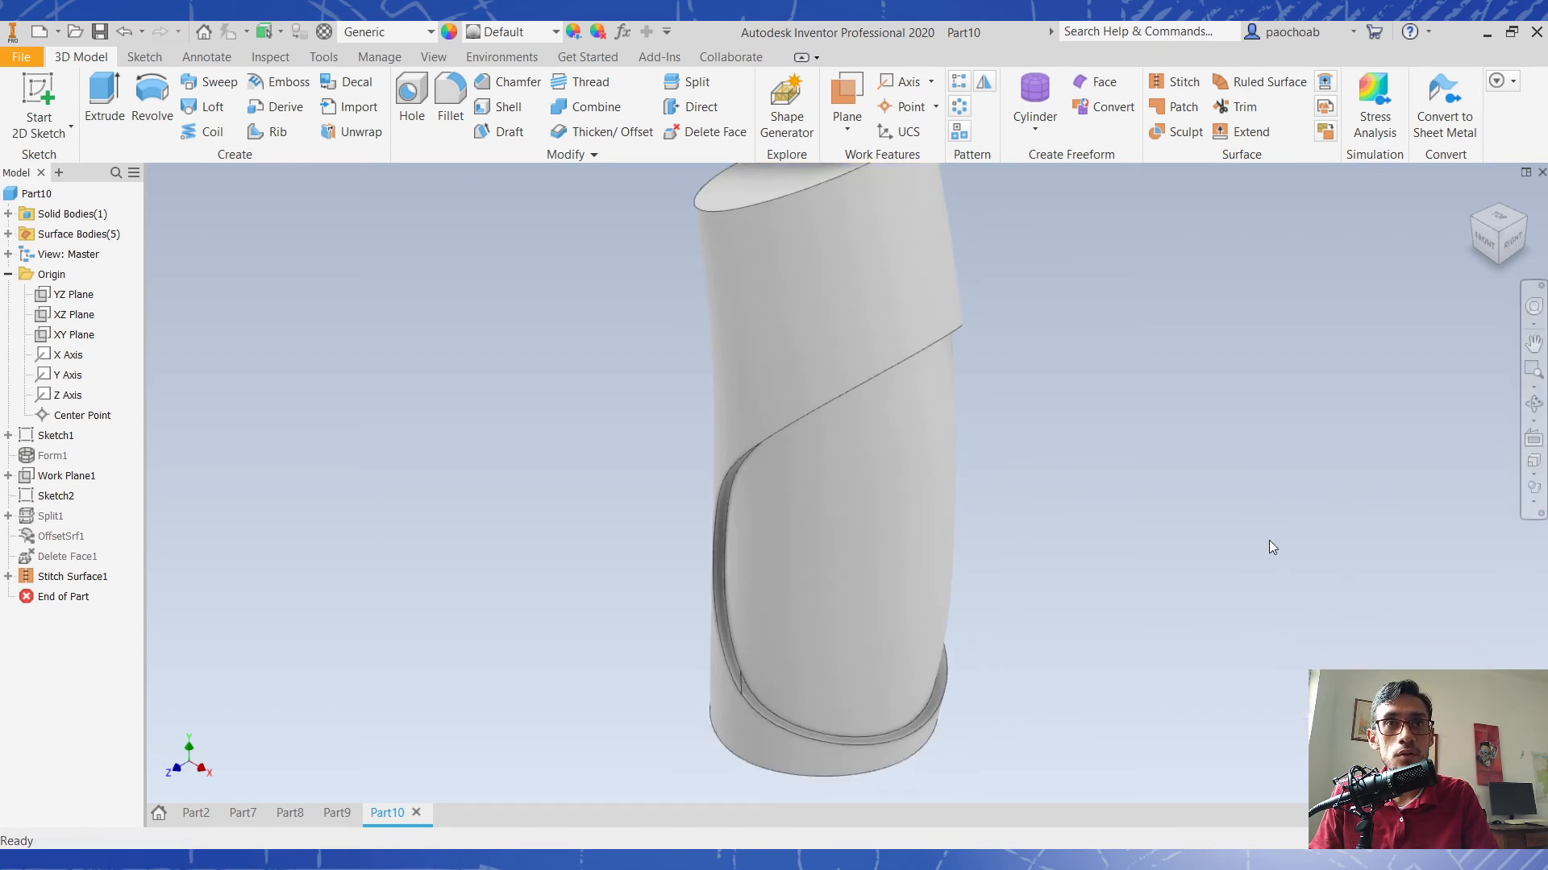
{"action": "middle_click_drag", "start_coordinate": [1134, 457], "coordinate": [1126, 501]}
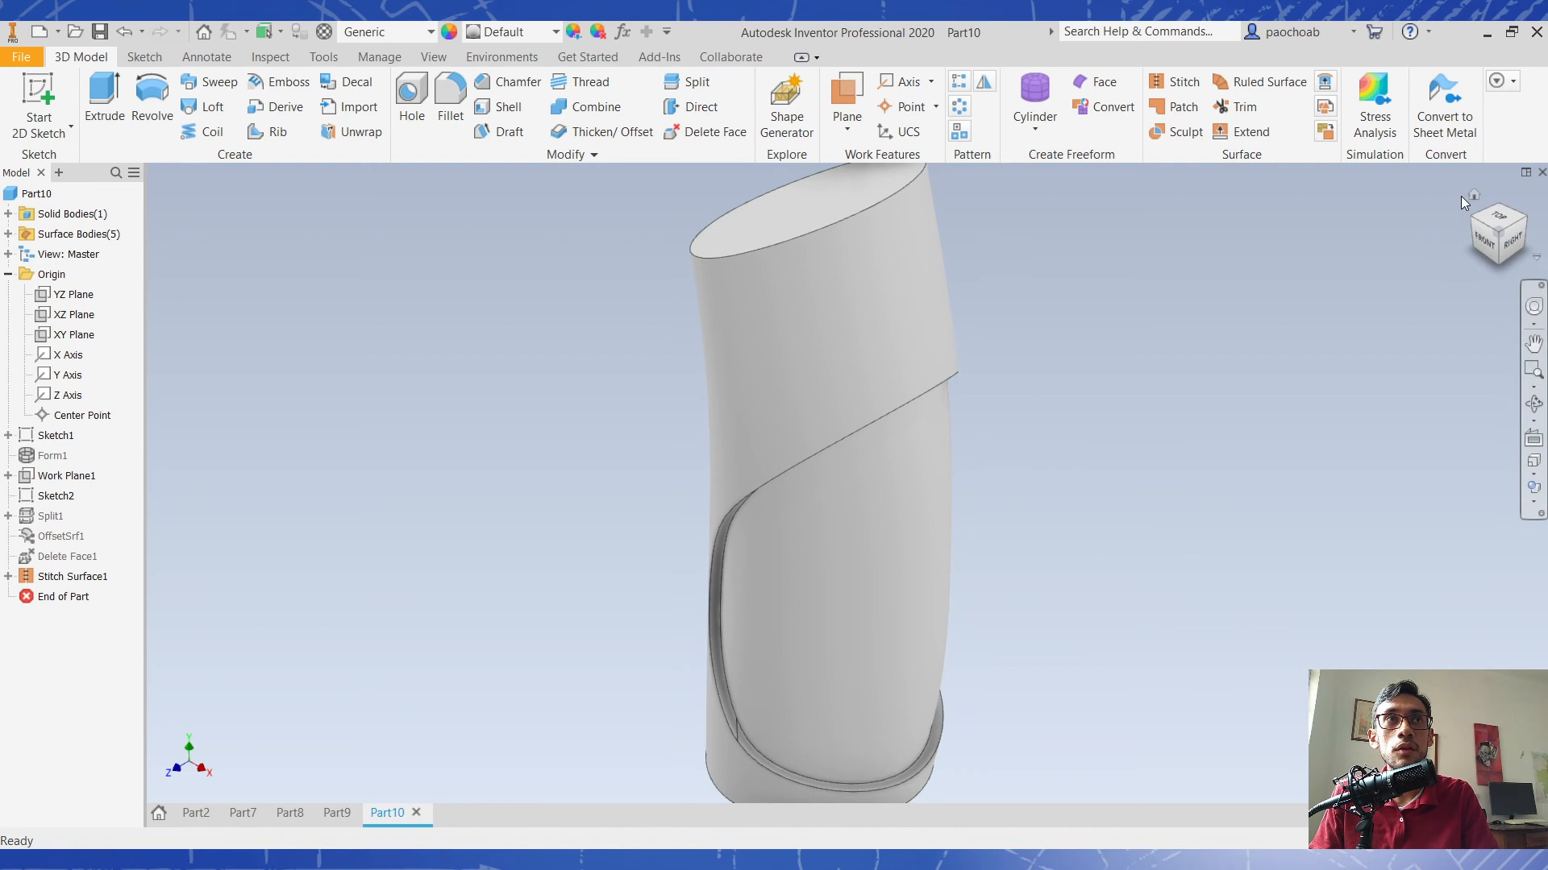
{"action": "left_click", "coordinate": [1474, 196]}
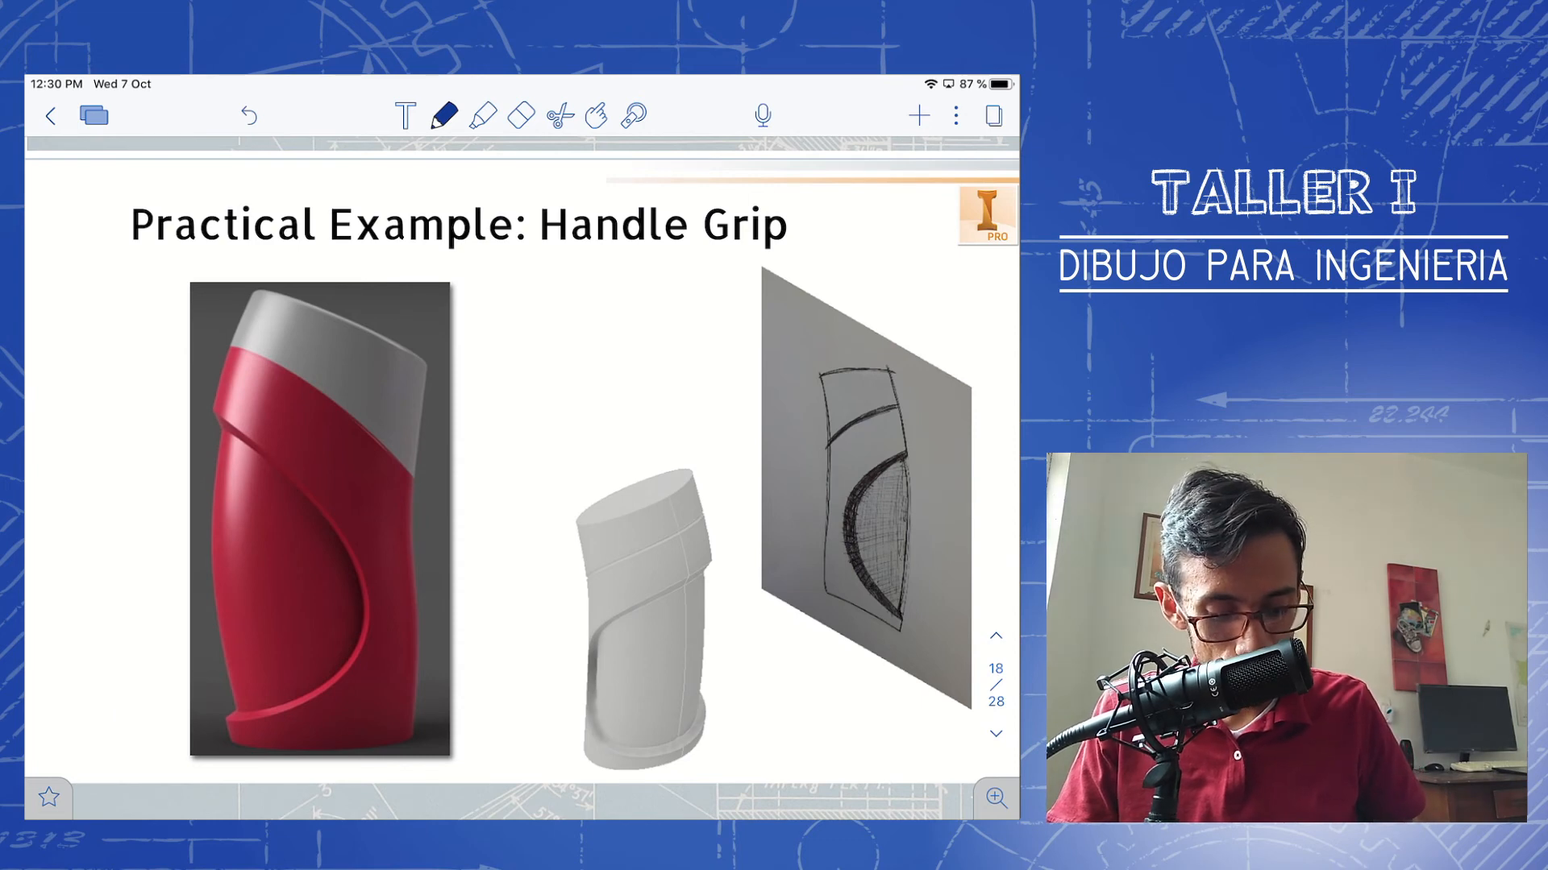
{"action": "scroll", "coordinate": [522, 475], "scroll_direction": "down", "scroll_amount": 10}
{"action": "scroll", "coordinate": [522, 476], "scroll_direction": "down", "scroll_amount": 1}
{"action": "scroll", "coordinate": [522, 479], "scroll_direction": "down", "scroll_amount": 10}
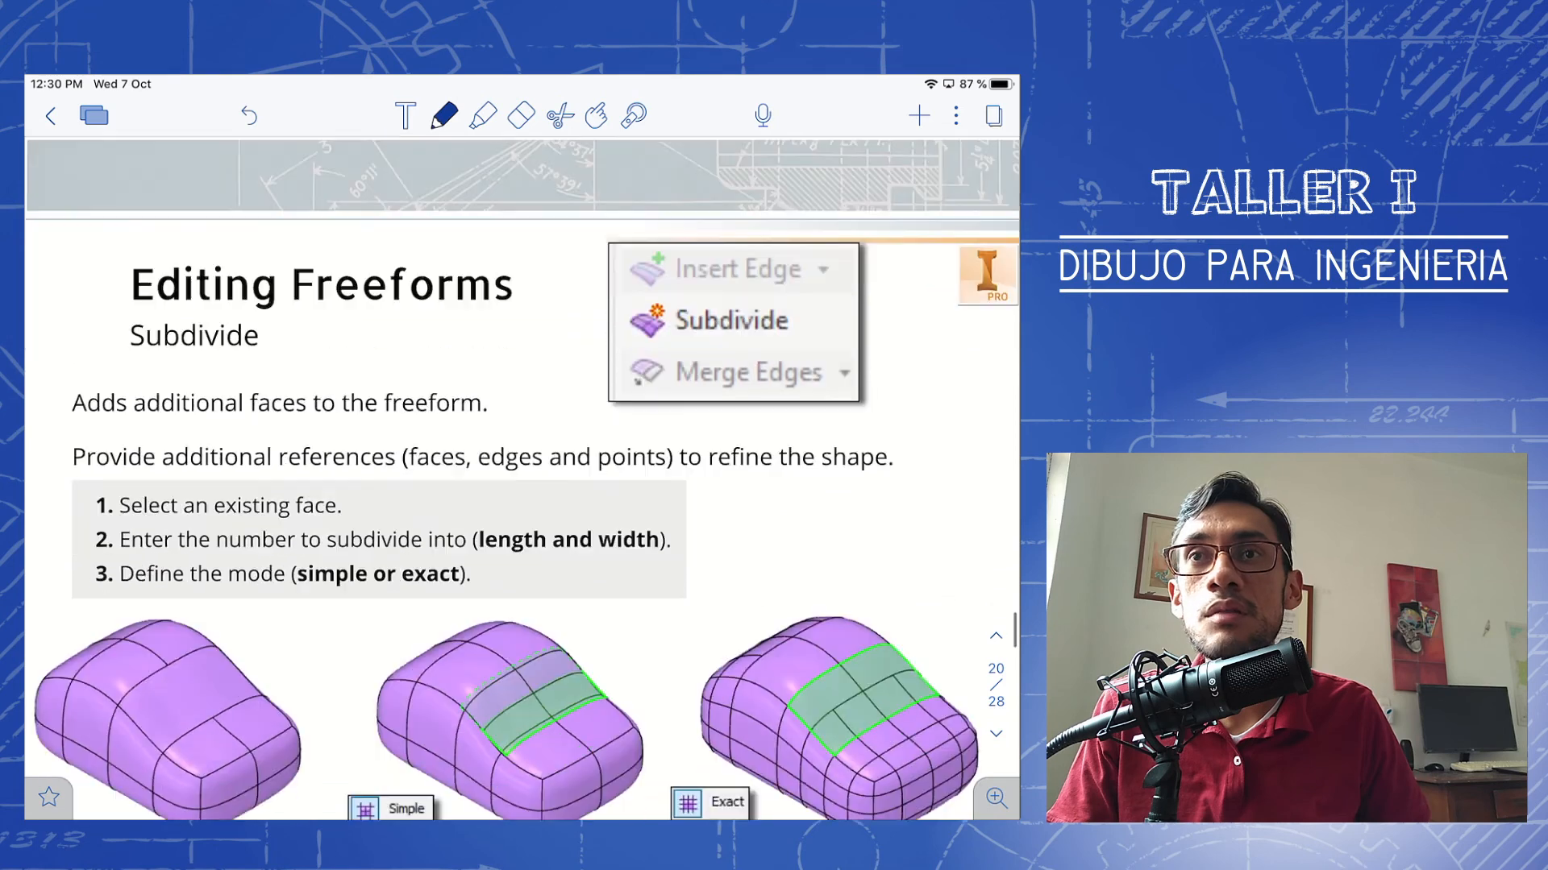